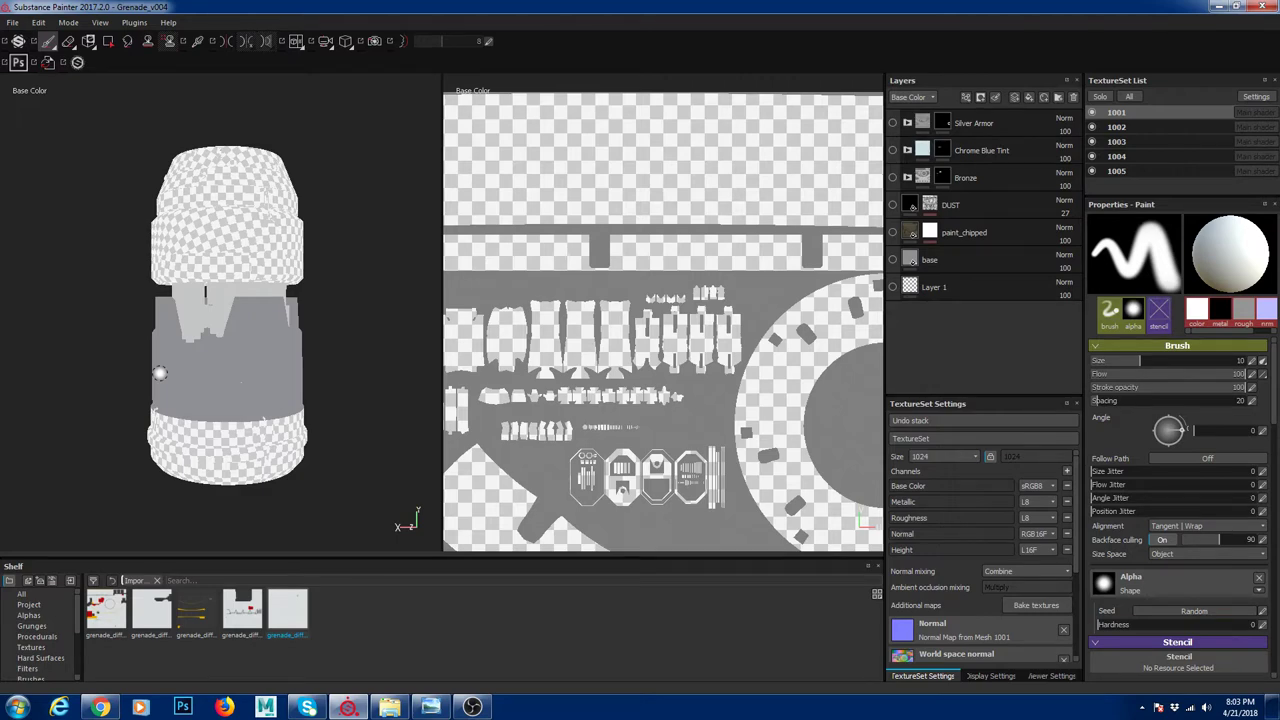
Hide texture sets 1002, 1003, 1004 and 1005, keeping only 1001 visible on the grenade model
left_click_drag(363, 295, 363, 327, "alt")
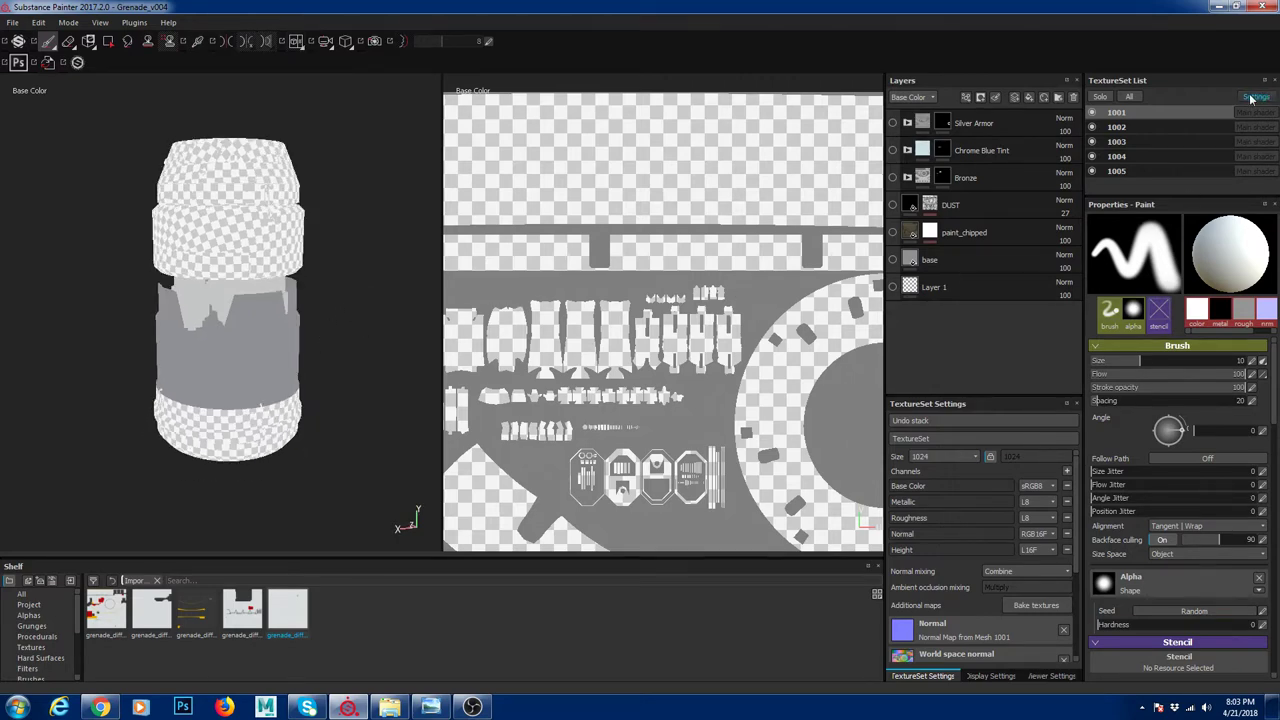
left_click(1092, 127)
left_click(1092, 141)
left_click(1092, 156)
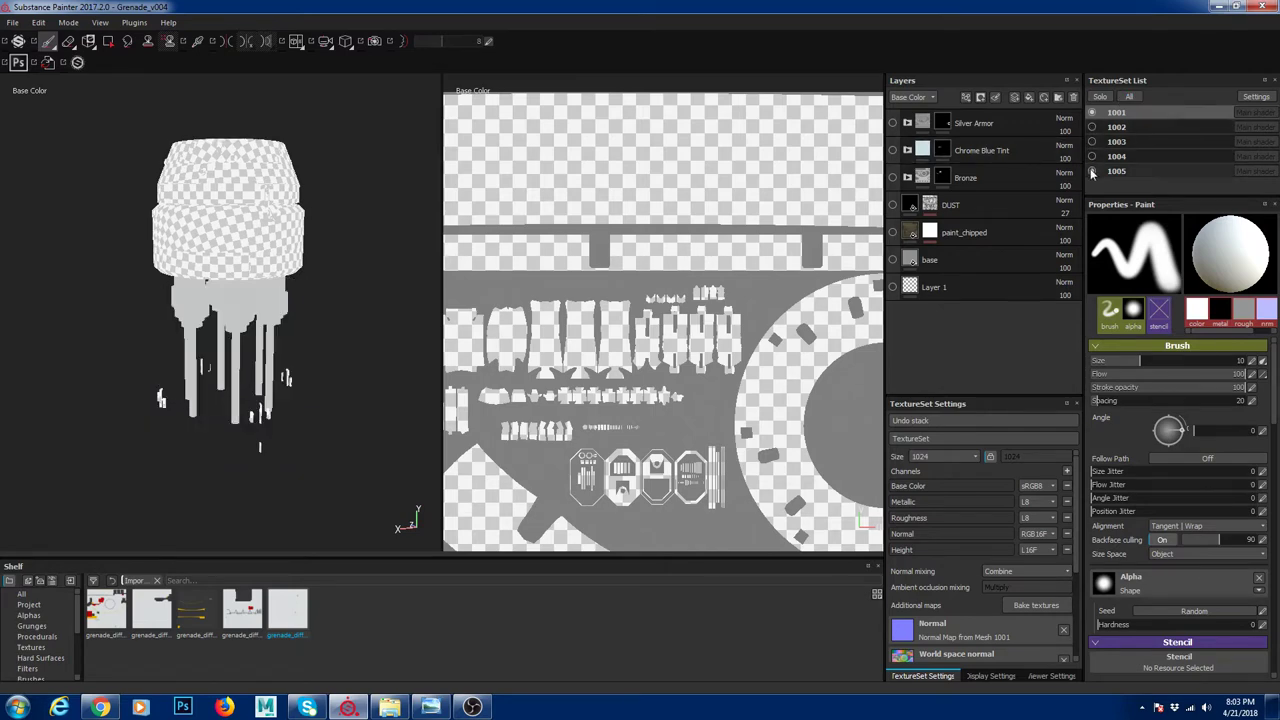
left_click(1092, 171)
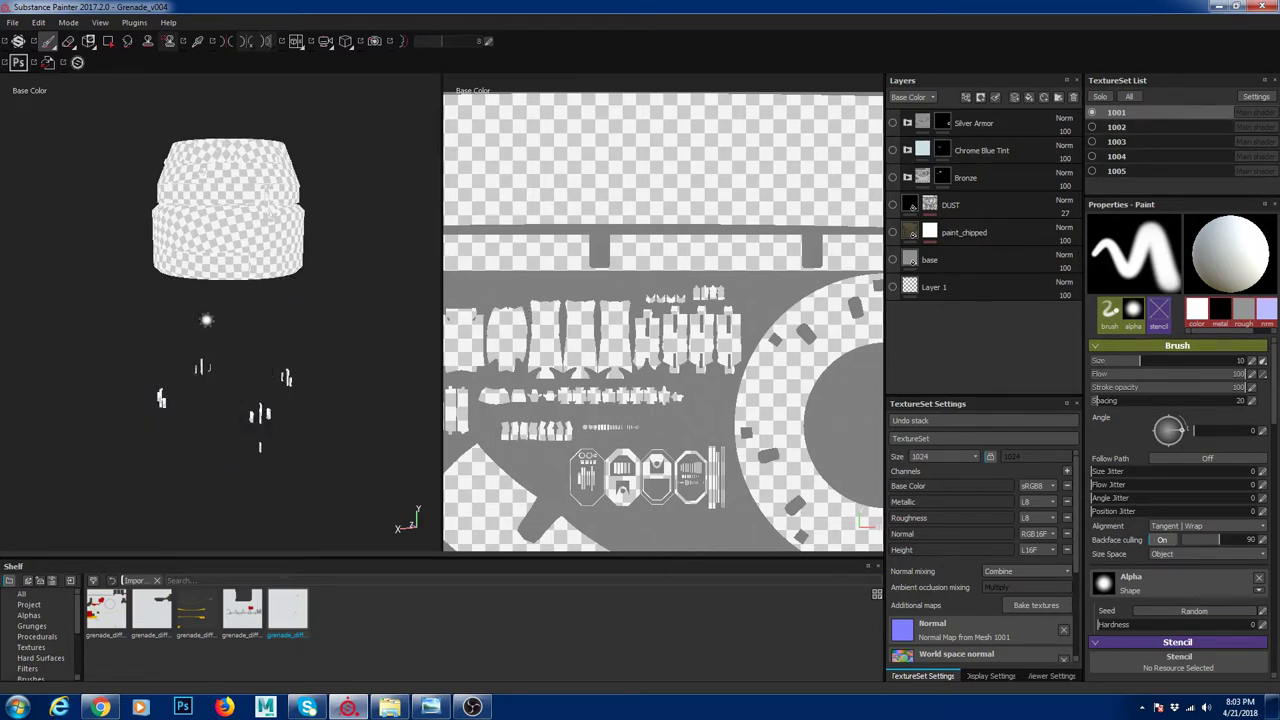
left_click_drag(226, 330, 289, 354, "alt")
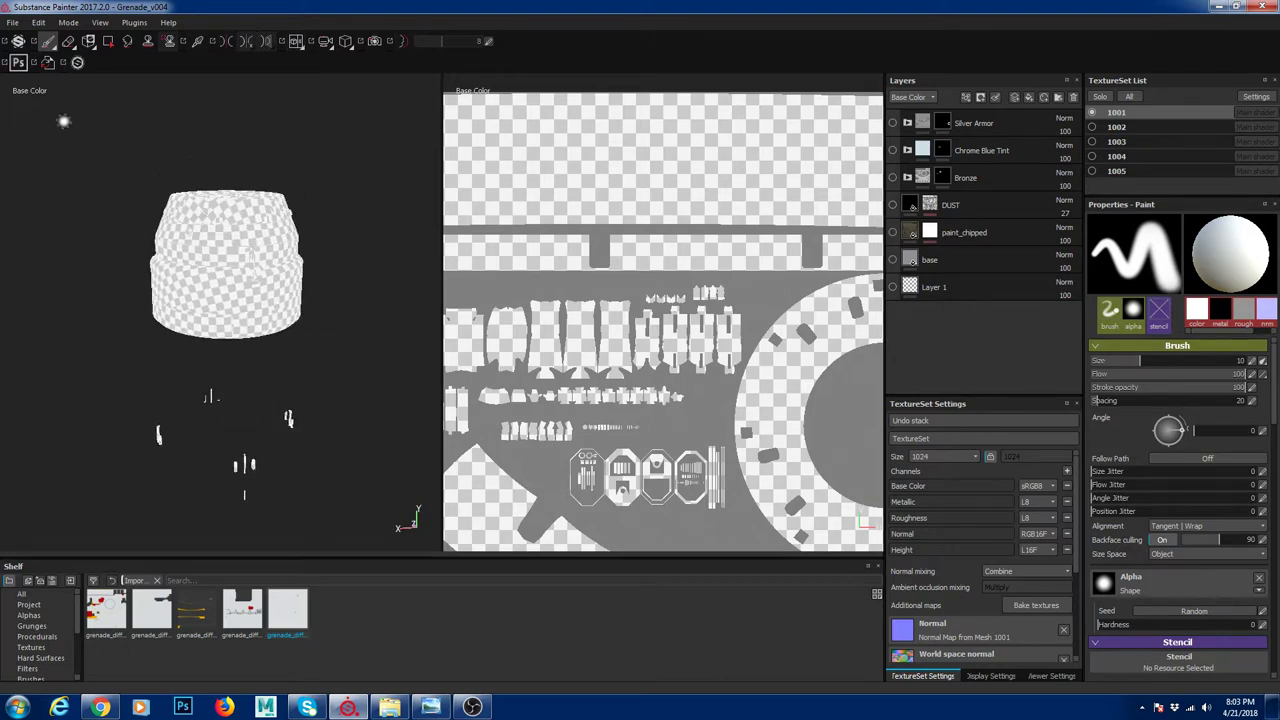
left_click(13, 22)
mouse_move(38, 22)
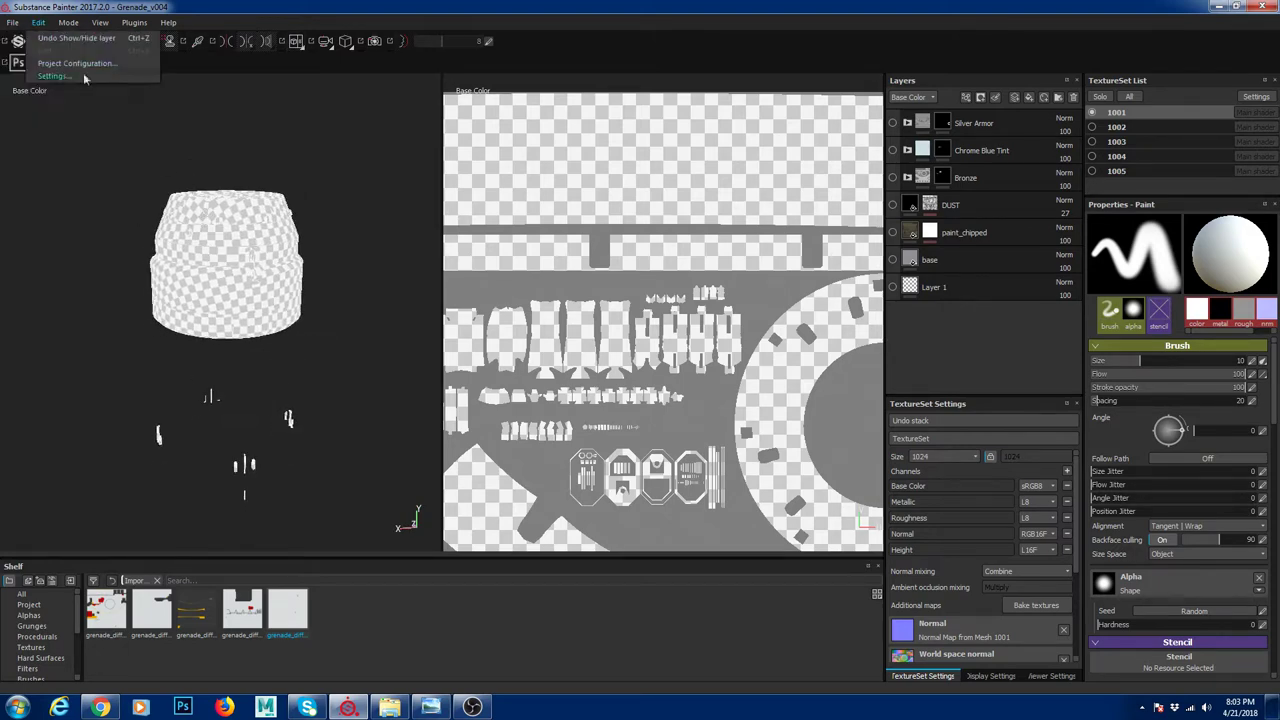
left_click(262, 326)
left_click_drag(262, 326, 300, 290, "alt")
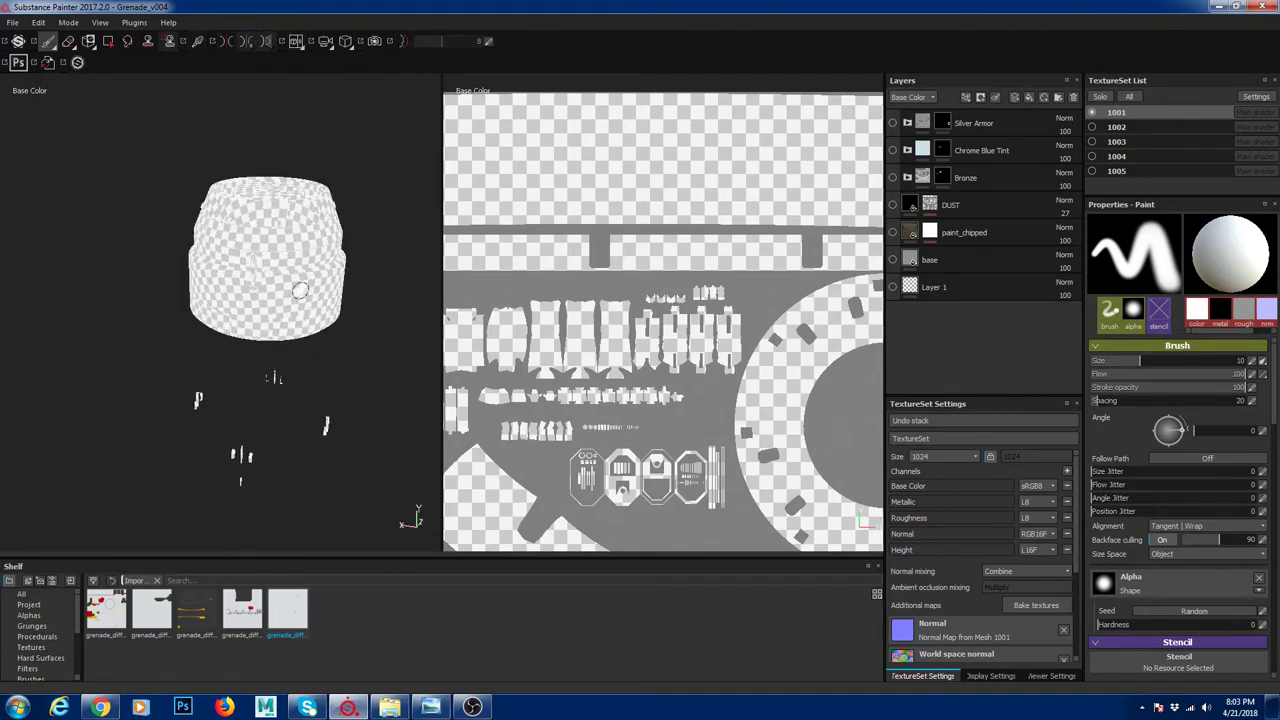
middle_click_drag(300, 290, 262, 311, "alt")
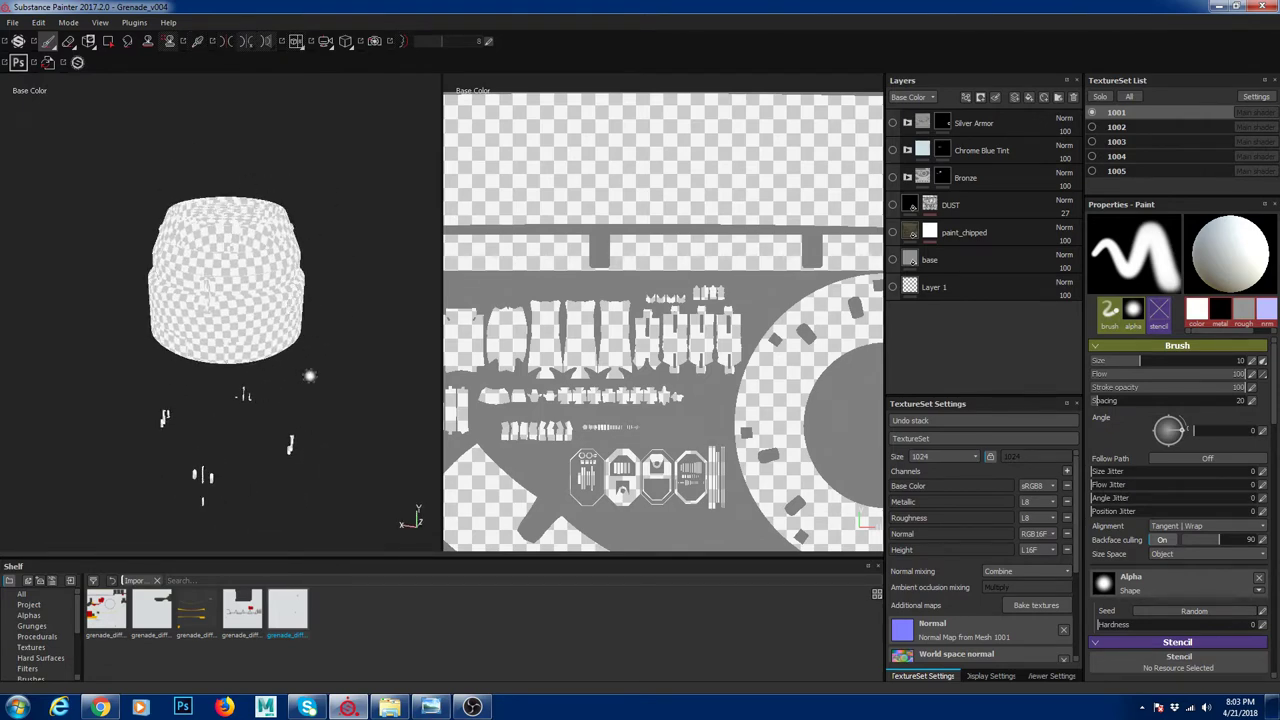
Open the texture baking settings for set 1001, review the common parameters and map list, and close them without baking
left_click(1042, 606)
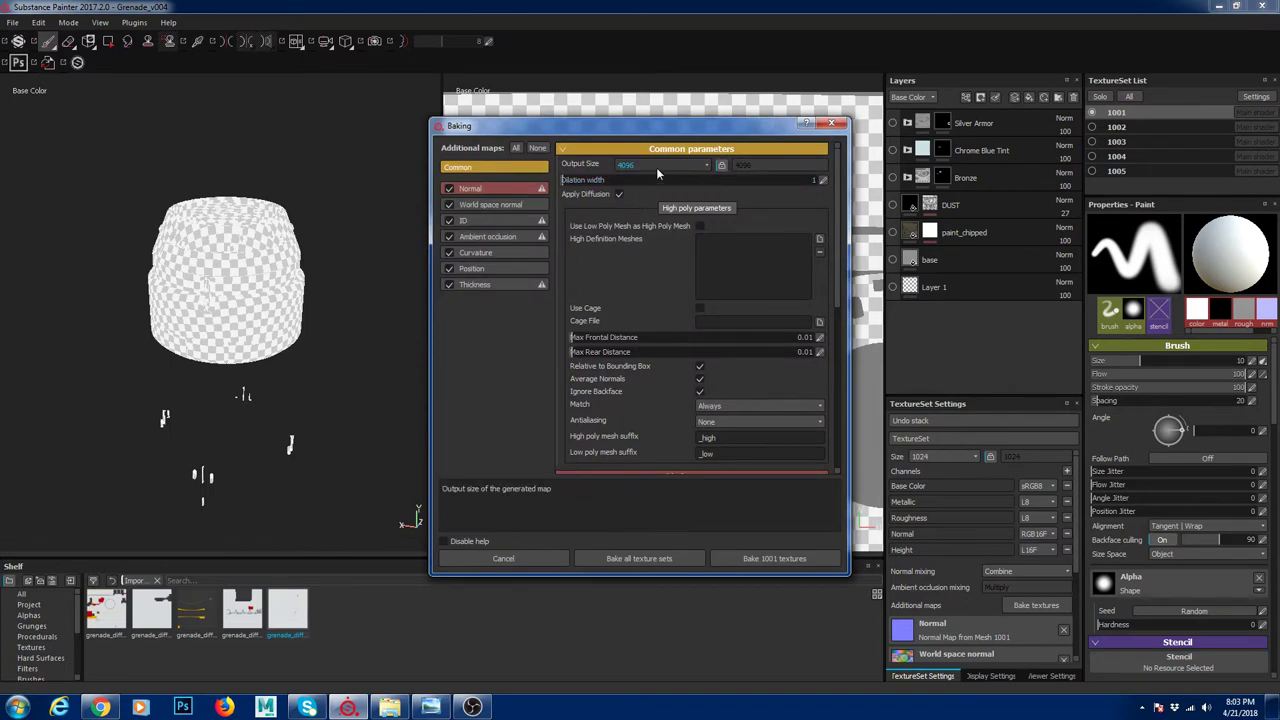
left_click_drag(590, 125, 373, 118)
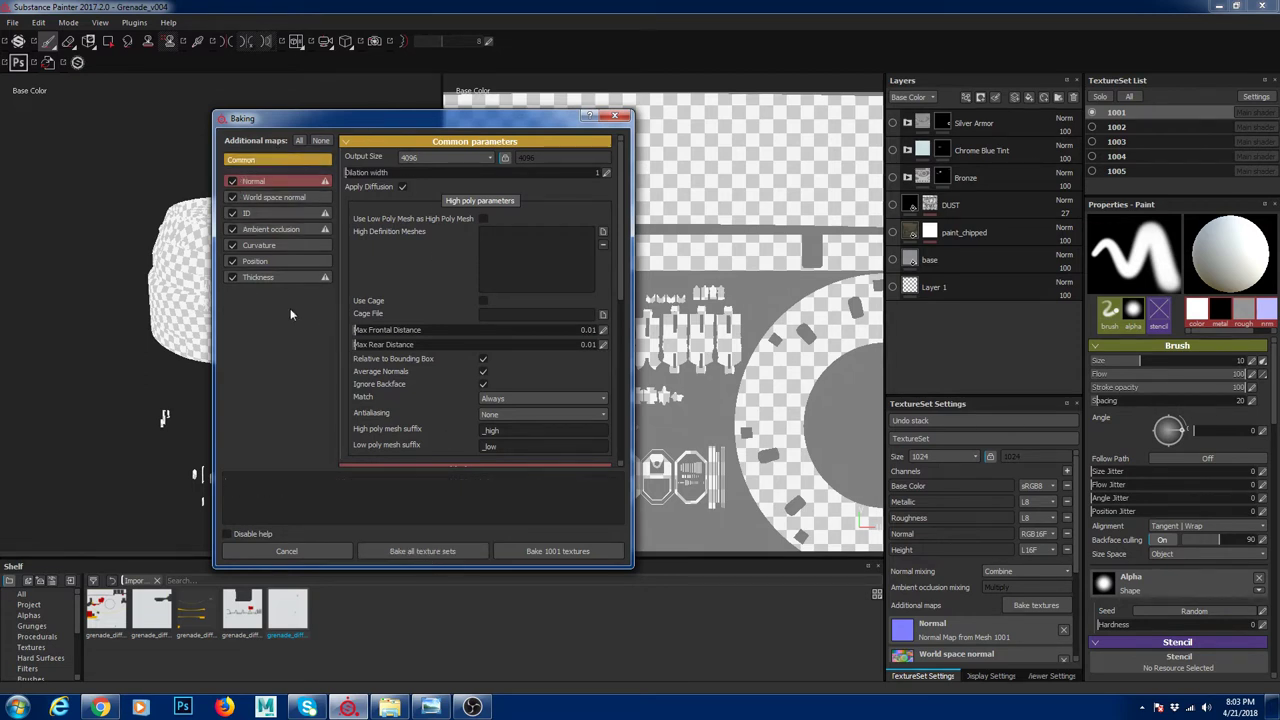
left_click(627, 118)
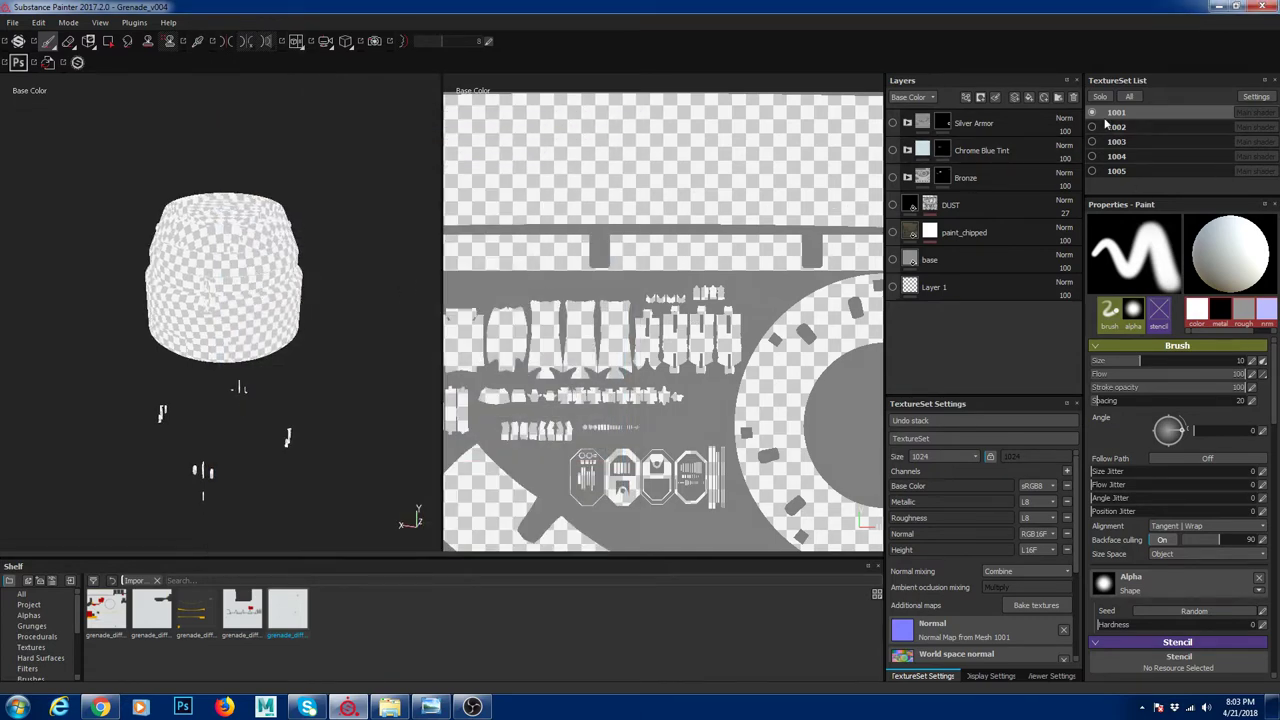
Make the base layer visible and display the full material in both views, examining the bare metal cap from several angles
middle_click_drag(274, 368, 236, 330)
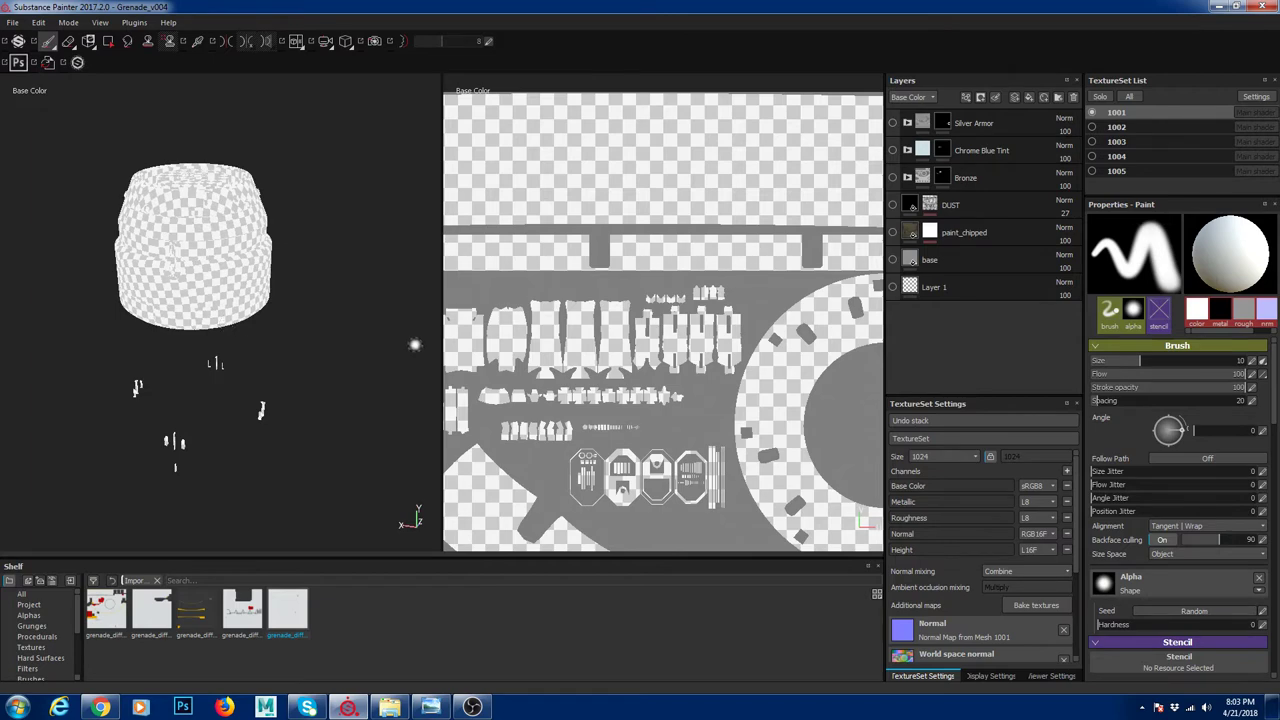
left_click(892, 260)
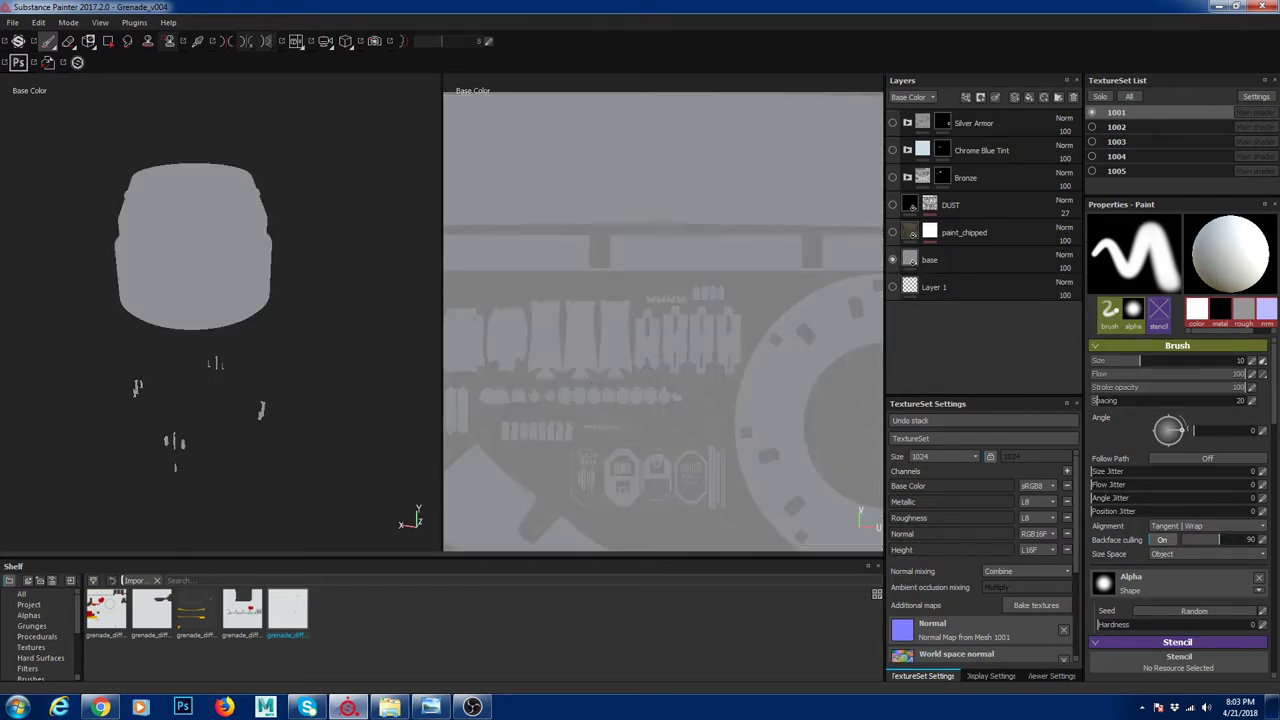
left_click_drag(236, 312, 205, 311, "alt")
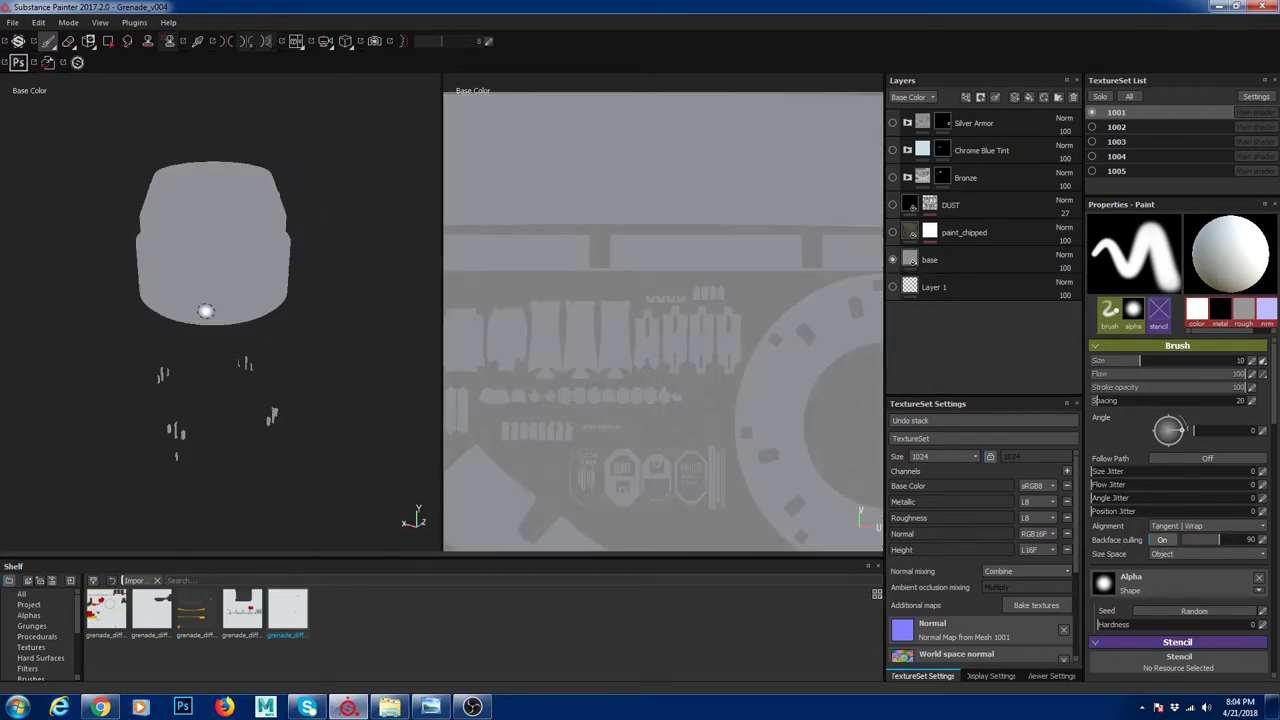
key("m")
left_click_drag(320, 256, 225, 262, "alt")
right_click_drag(225, 262, 245, 261, "shift")
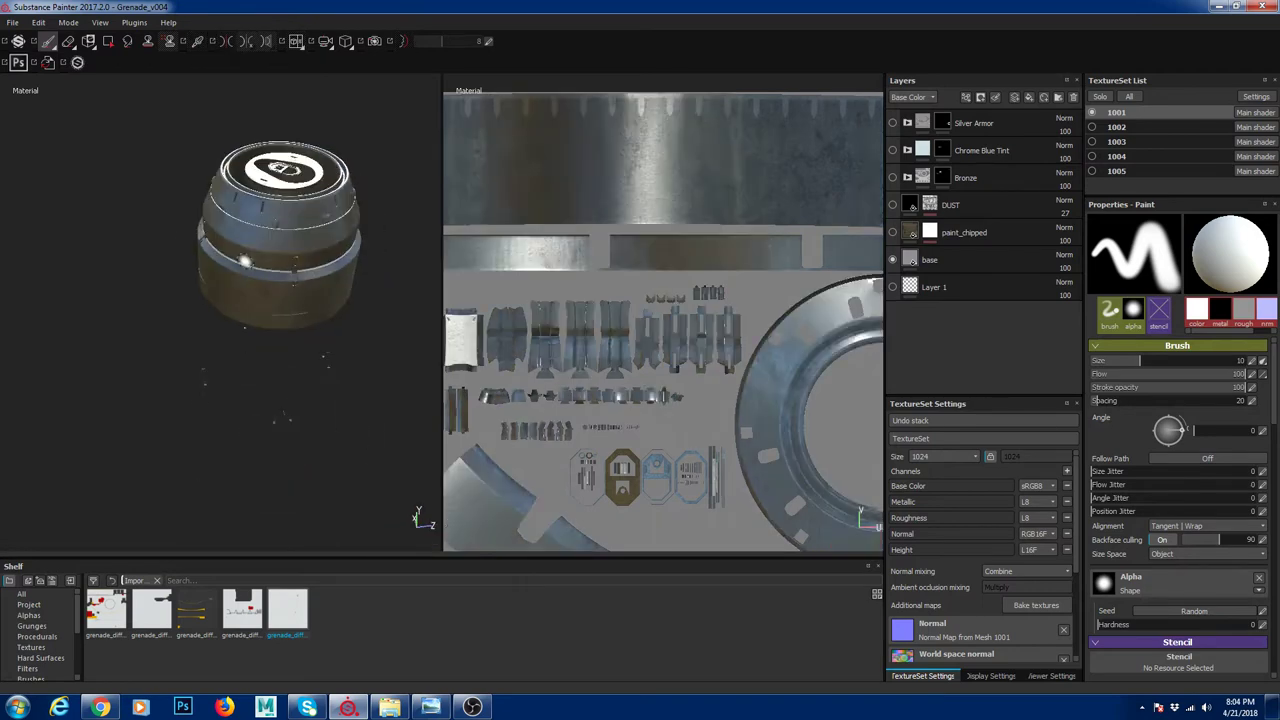
left_click_drag(352, 234, 281, 227, "alt")
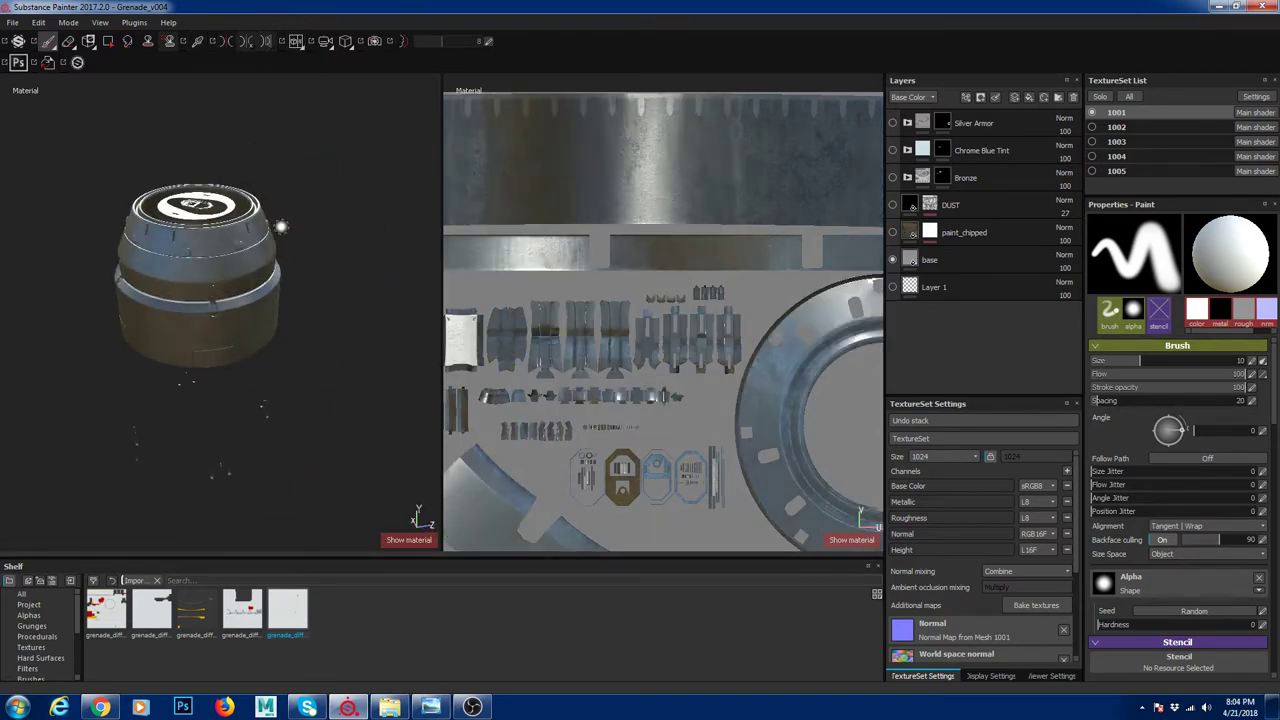
middle_click_drag(271, 266, 303, 242, "alt")
right_click_drag(303, 242, 238, 212, "alt")
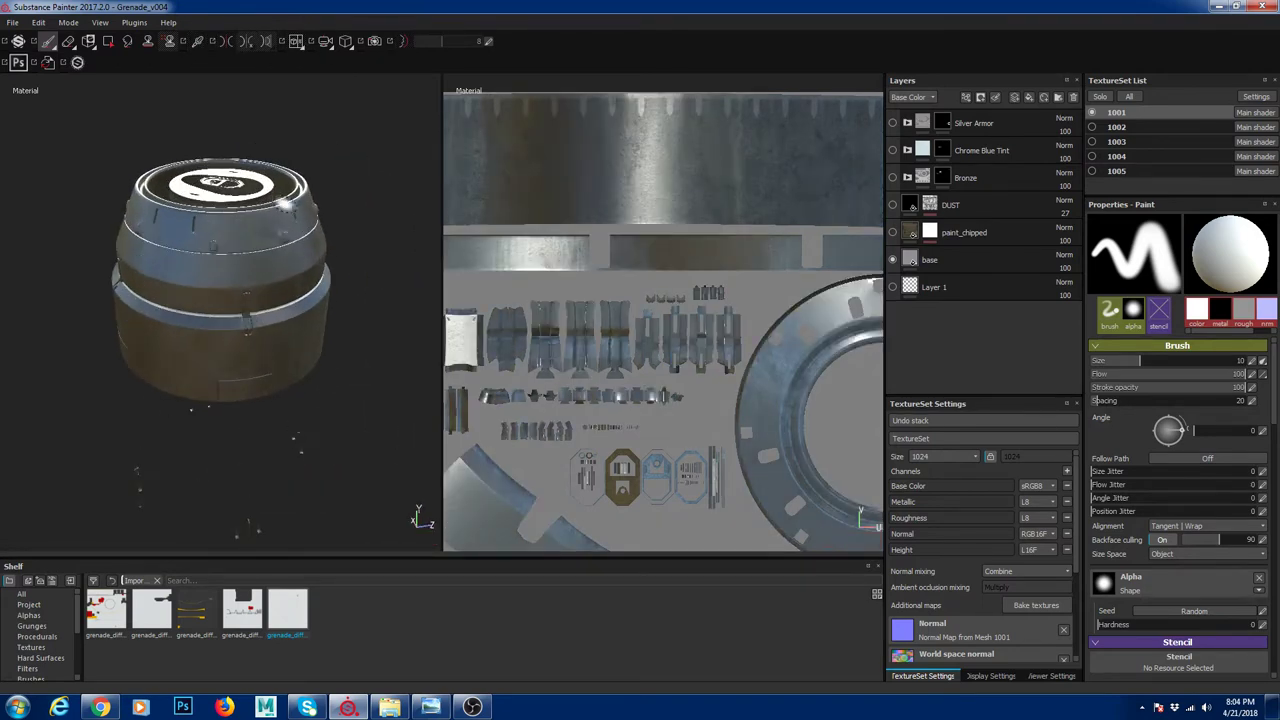
left_click_drag(148, 176, 266, 215, "alt")
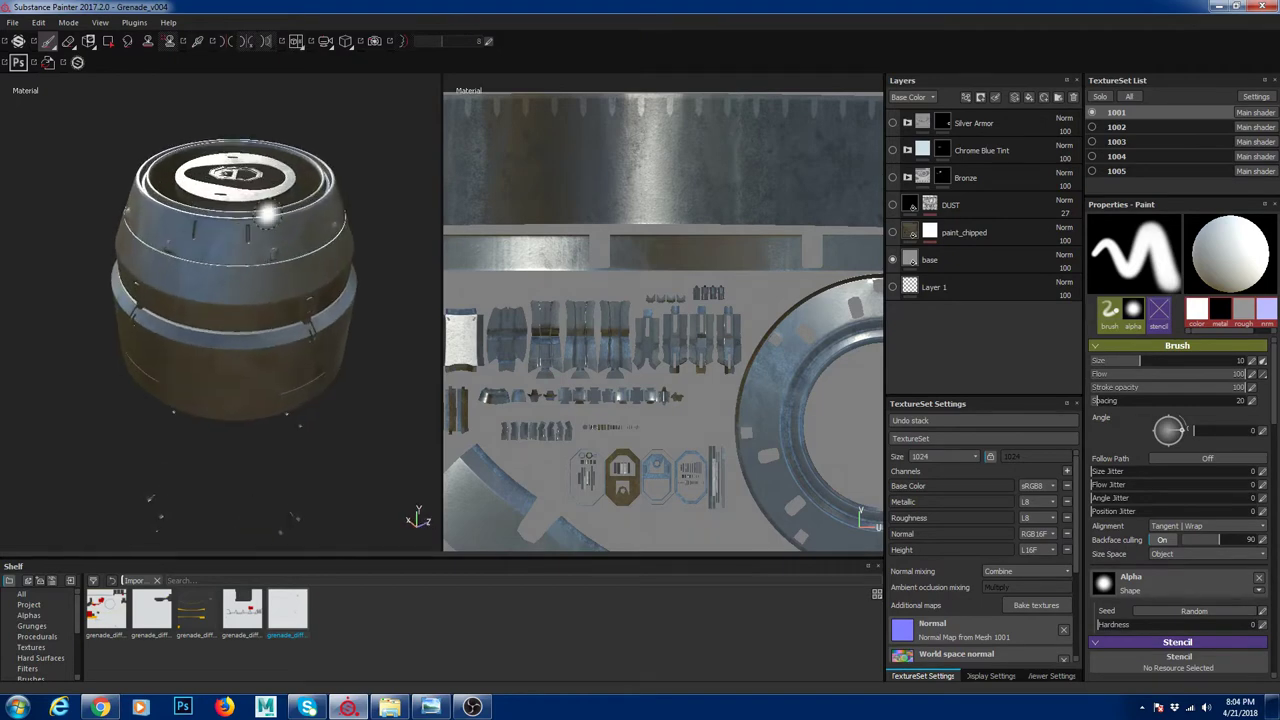
Cycle both views through the individual channels, such as metallic, height and roughness, and return to the full material display
key("c")
key("c")
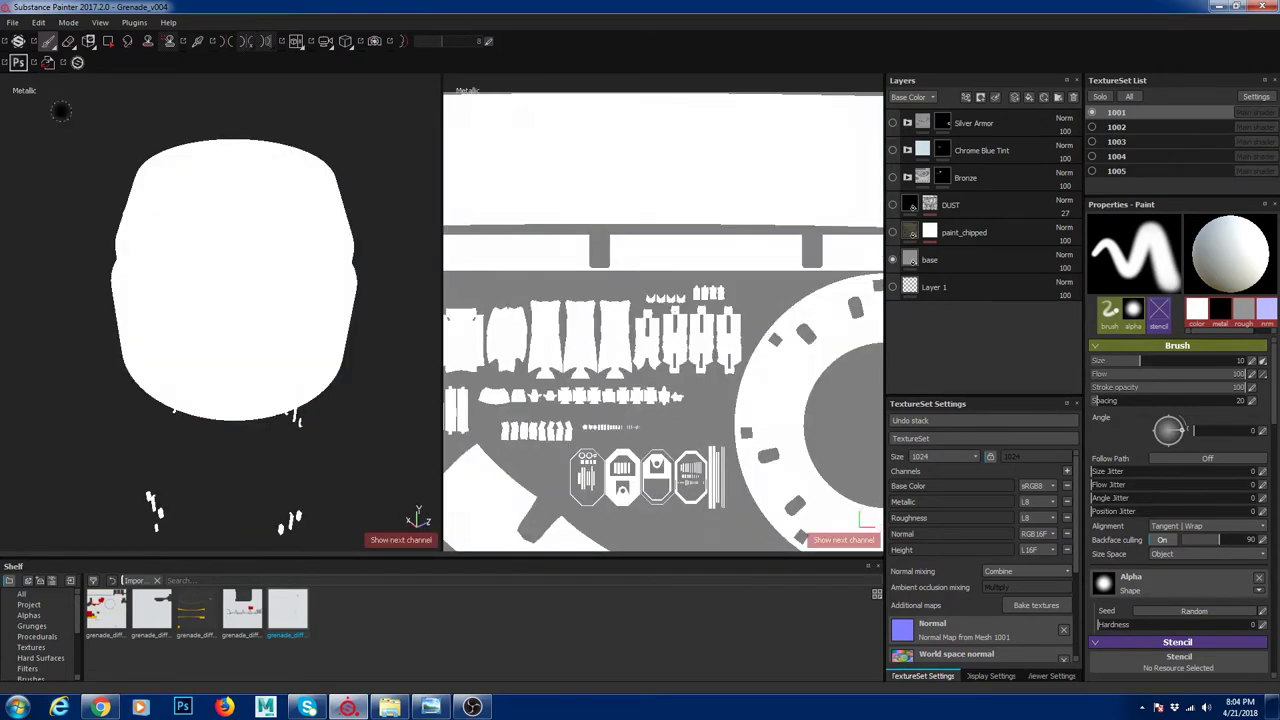
key("c")
key("c")
key("c")
key("c")
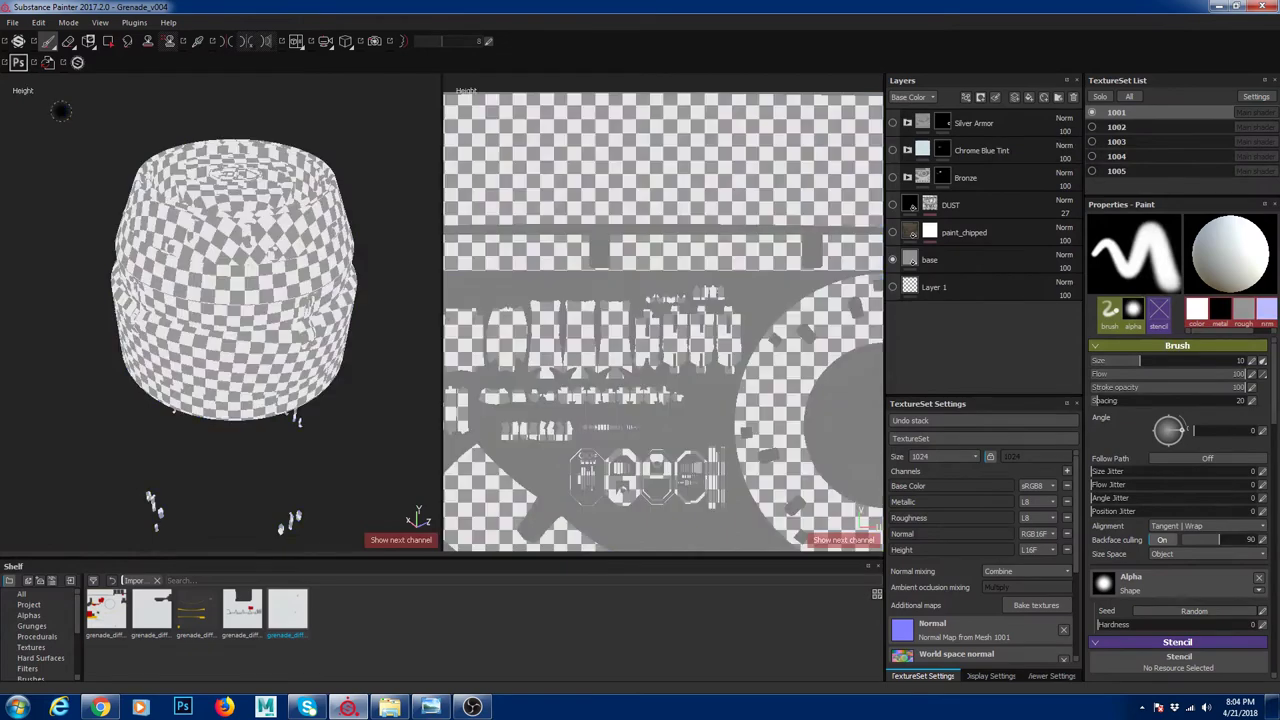
key("c")
key("c")
key("c")
key("c")
key("c")
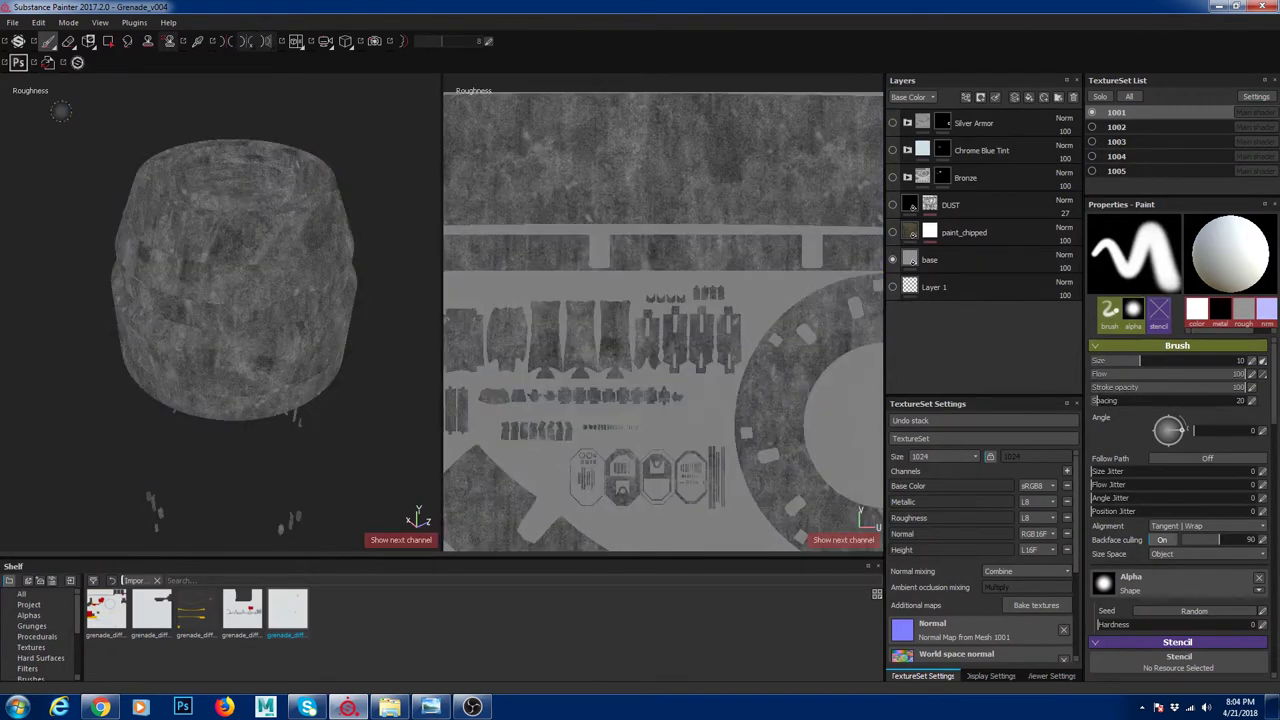
key("c")
key("m")
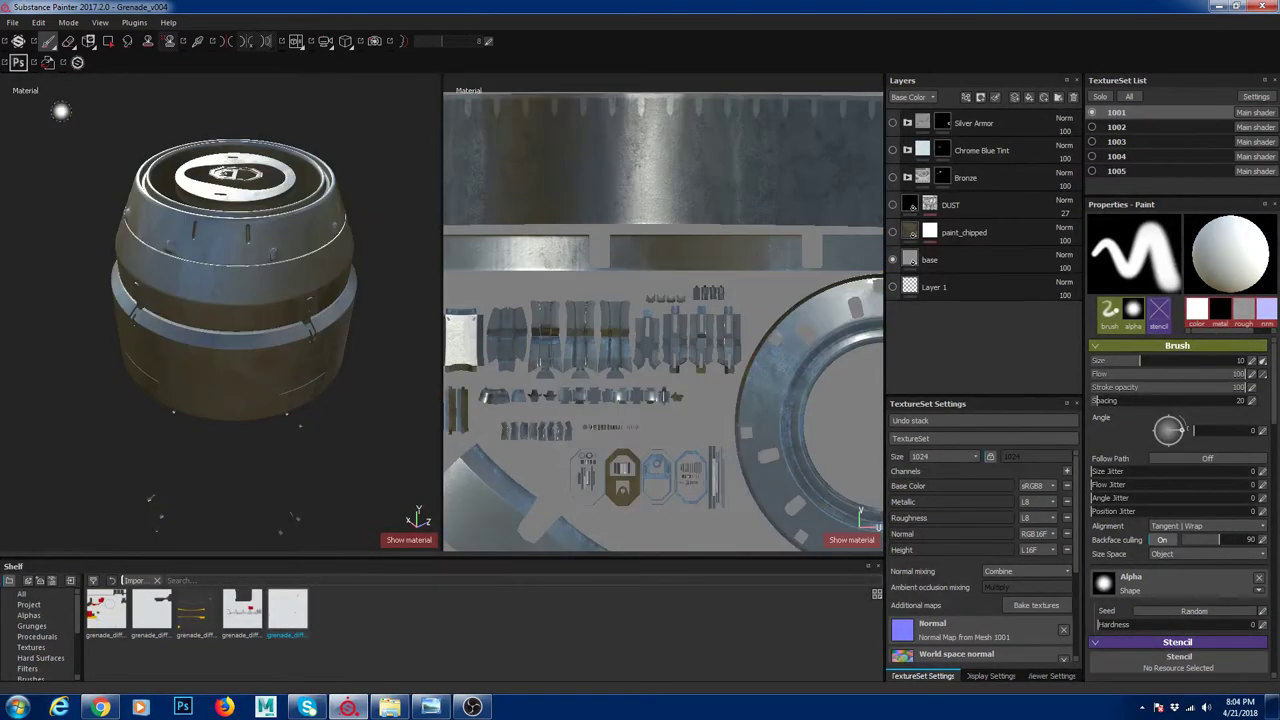
mouse_move(276, 230)
left_mouse_down("alt")
mouse_move(219, 154)
mouse_move(177, 217)
mouse_move(215, 236)
left_mouse_up("alt")
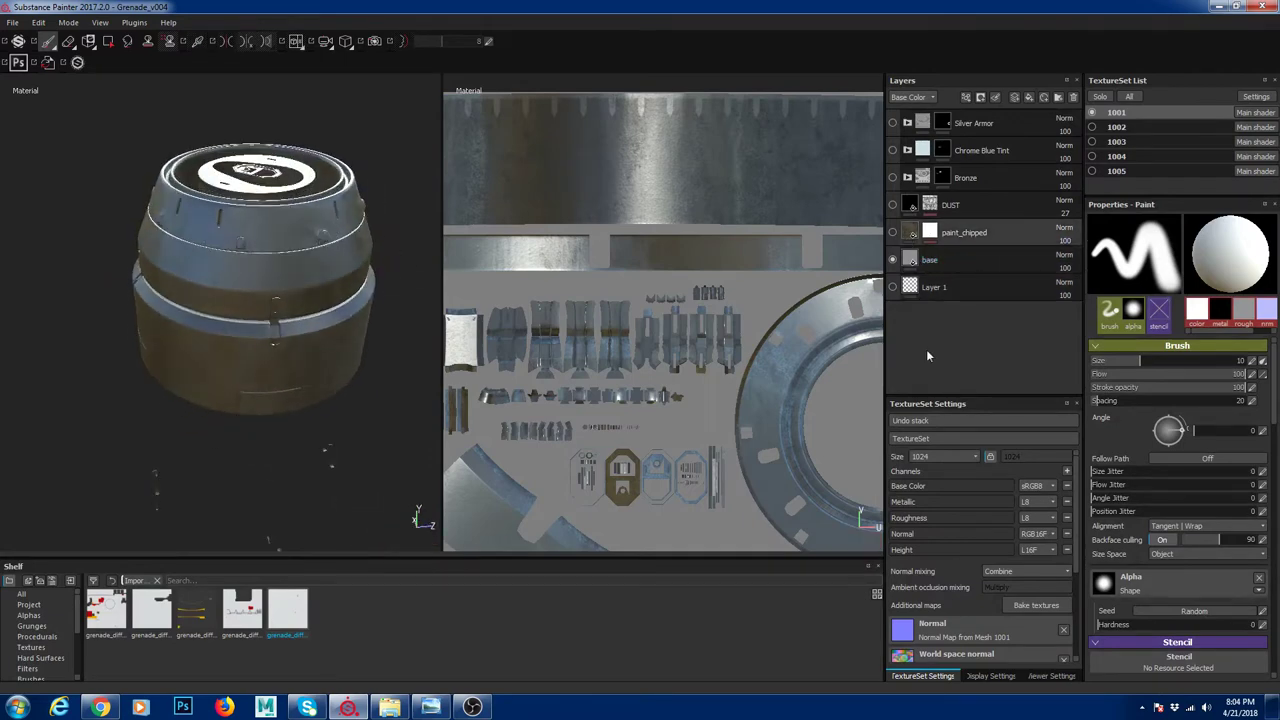
Select the paint_chipped layer's fill, enlarge the shelf, and preview the Plastic Matte Pure material
left_click(910, 232)
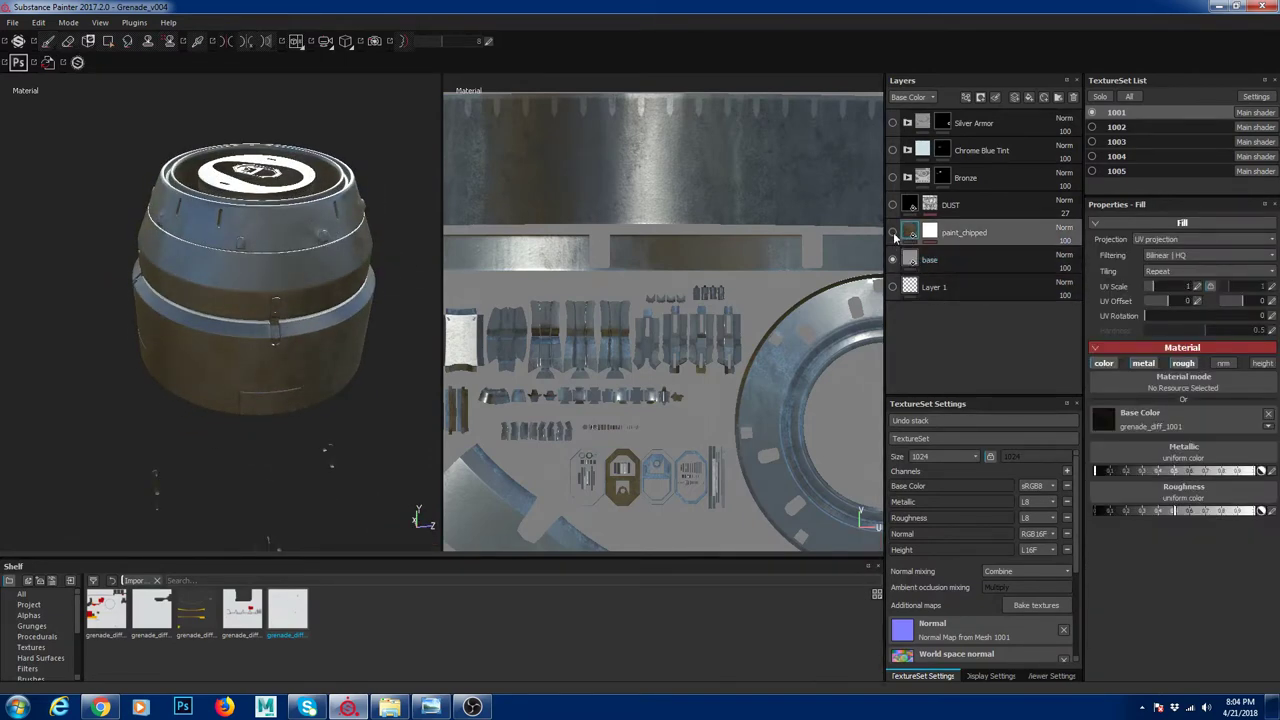
left_click_drag(42, 557, 42, 437)
left_click(36, 567)
left_click(33, 587)
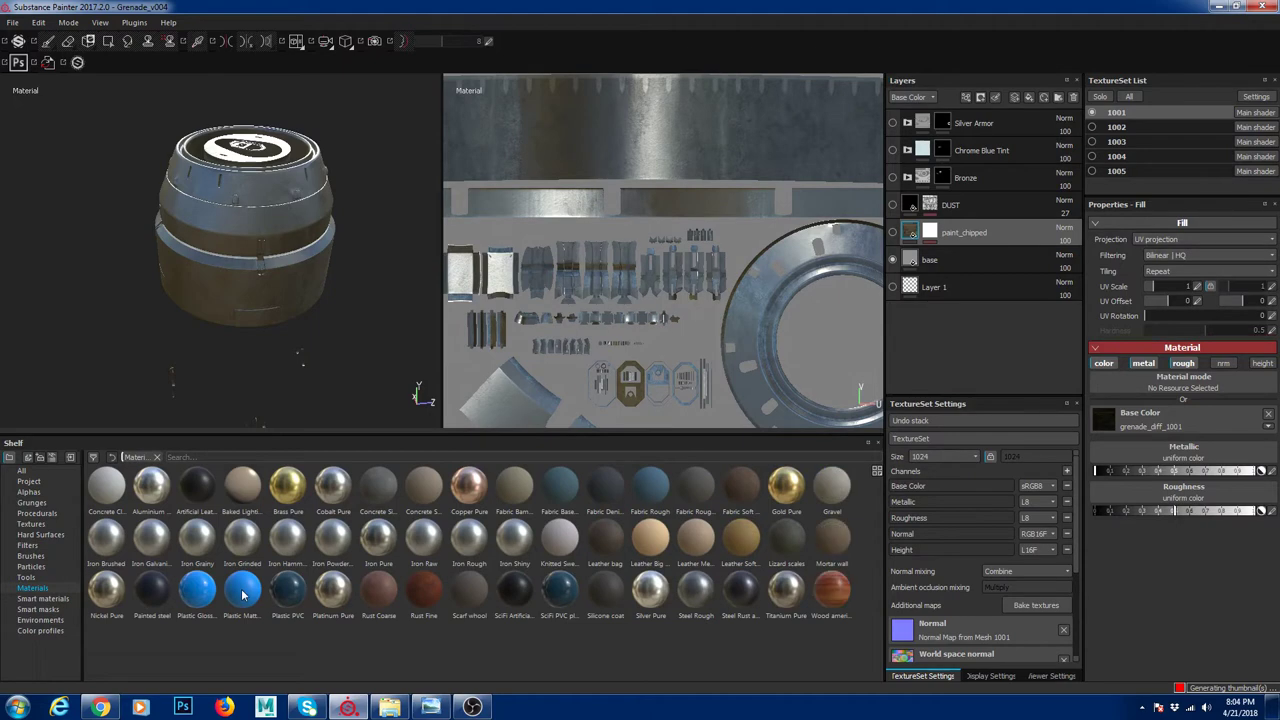
mouse_move(242, 595)
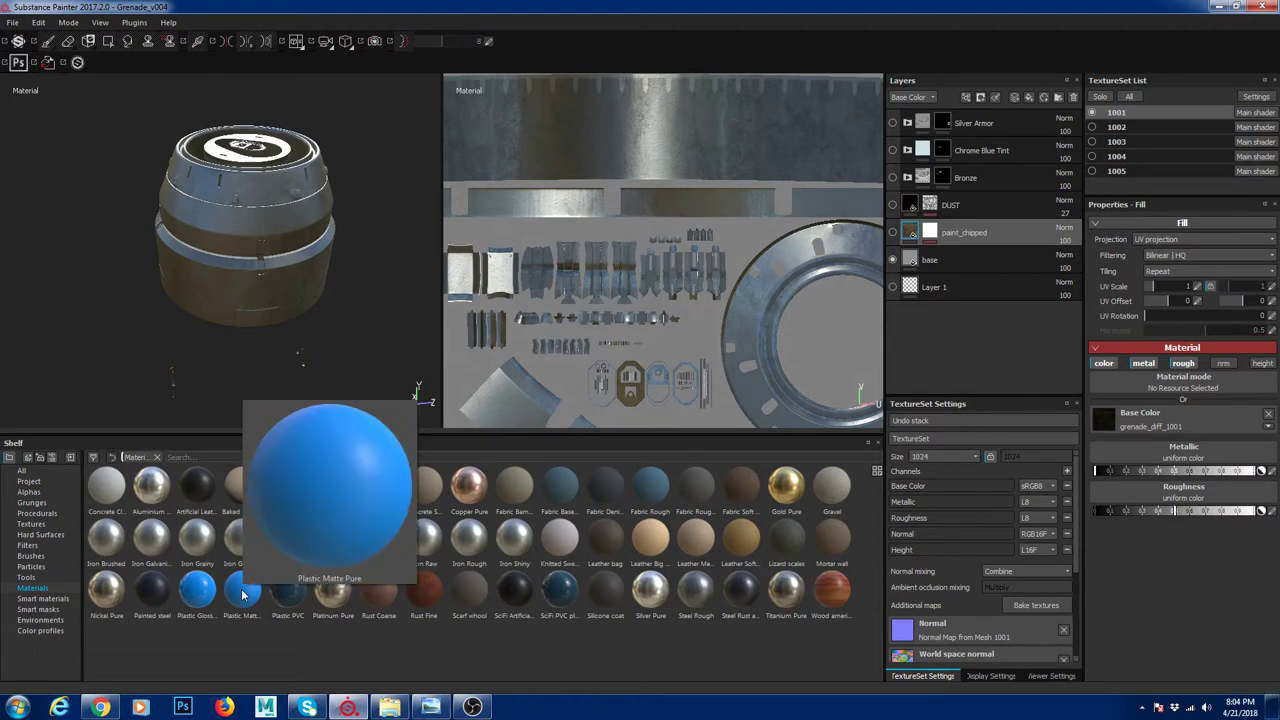
Make the paint_chipped layer visible and examine the painted surface up close from several sides
left_click(892, 233)
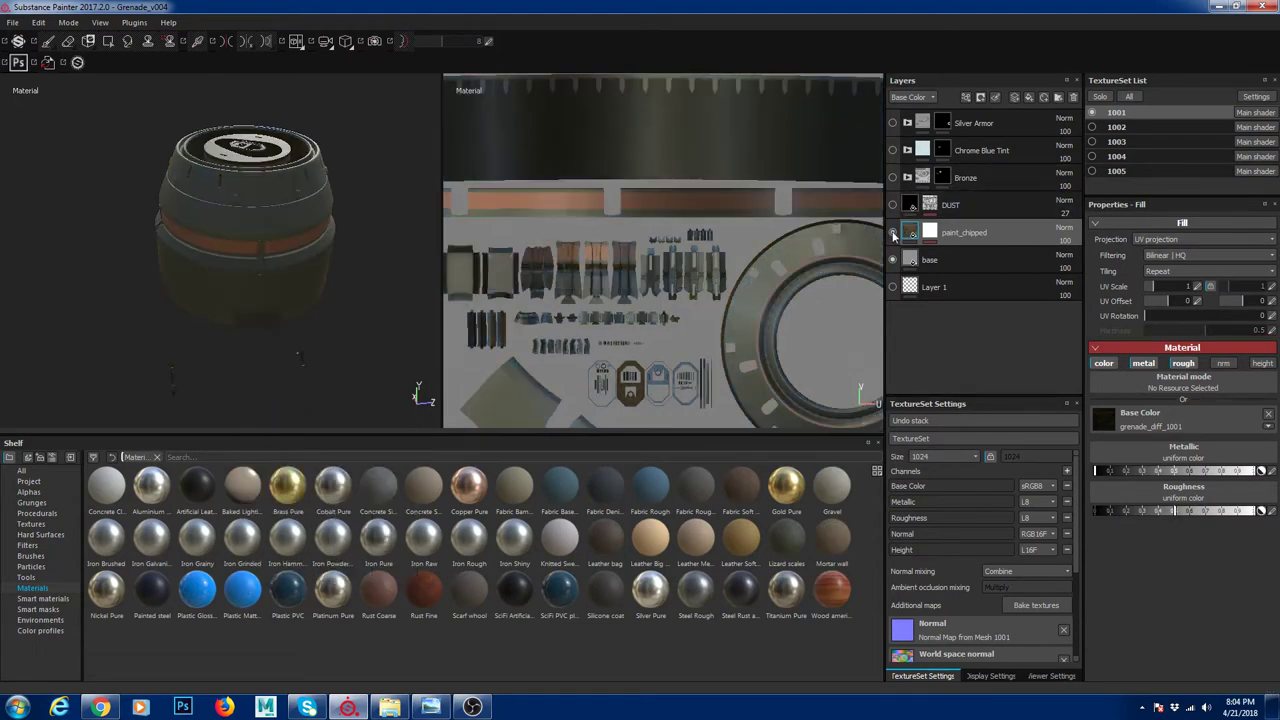
left_click_drag(232, 309, 285, 322, "alt")
right_click_drag(286, 322, 340, 330, "alt")
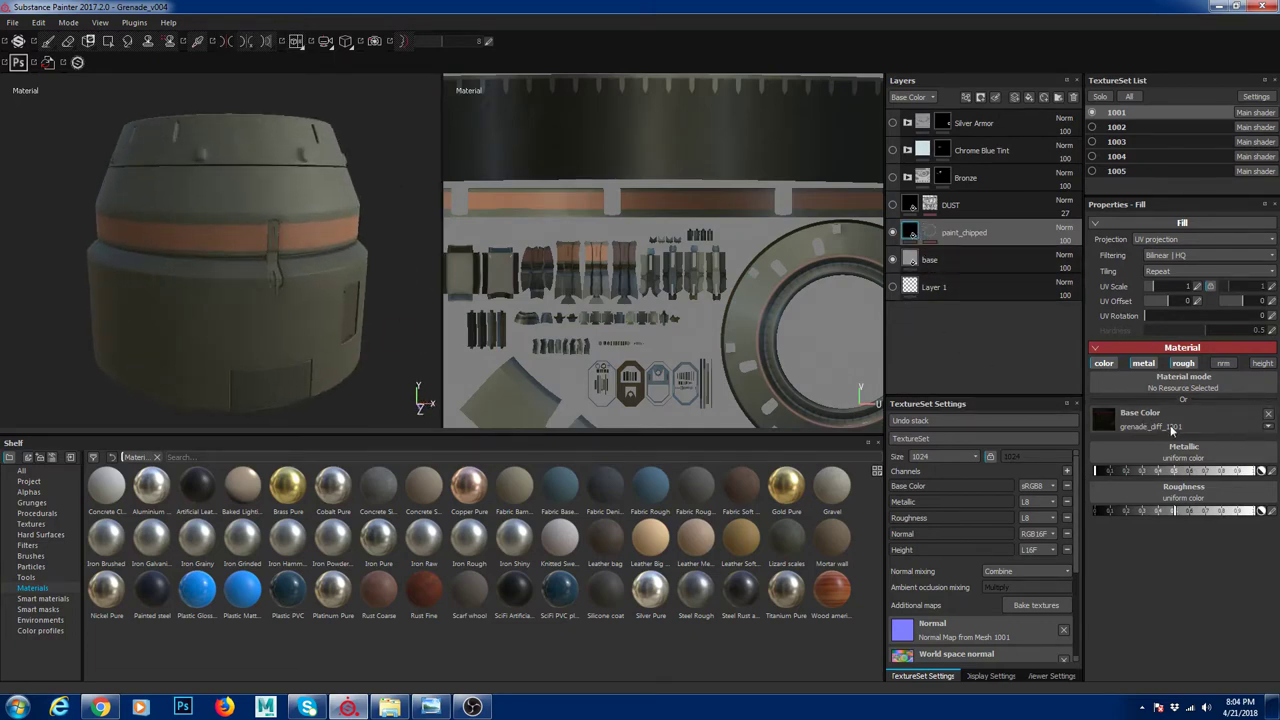
left_click_drag(151, 257, 74, 302, "alt")
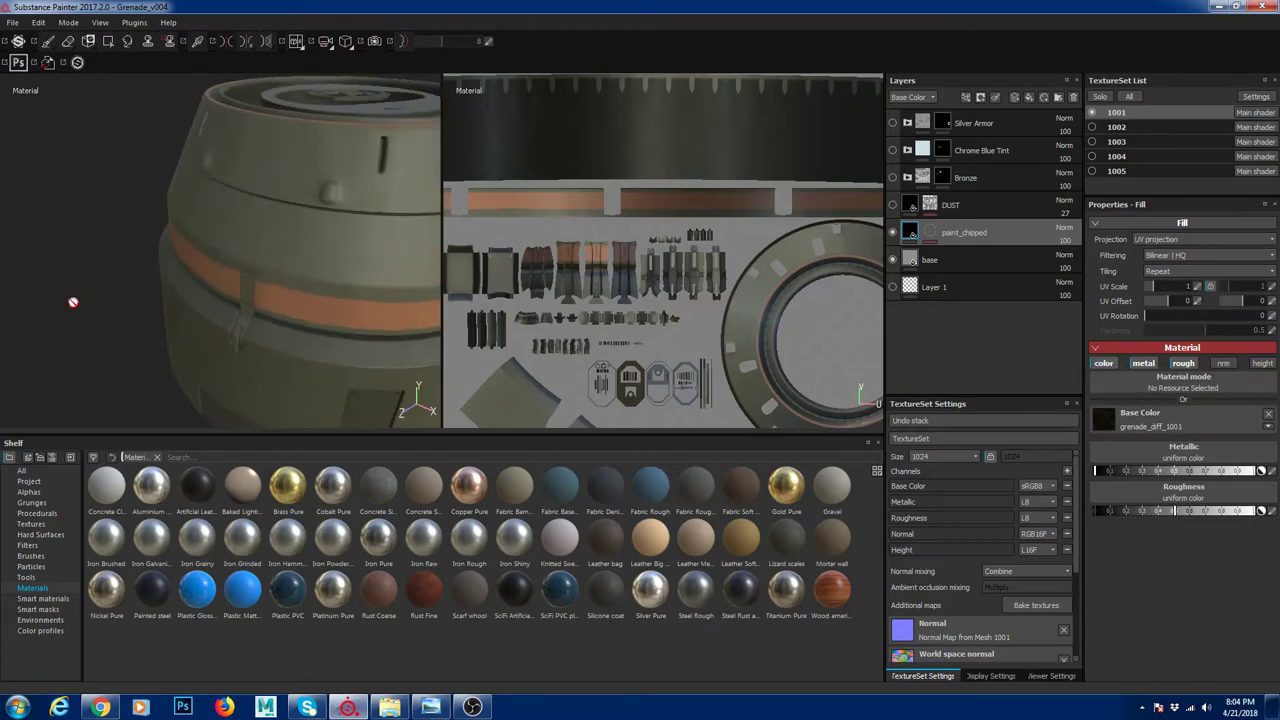
middle_click_drag(266, 266, 137, 230, "alt")
left_click_drag(137, 230, 175, 204, "alt")
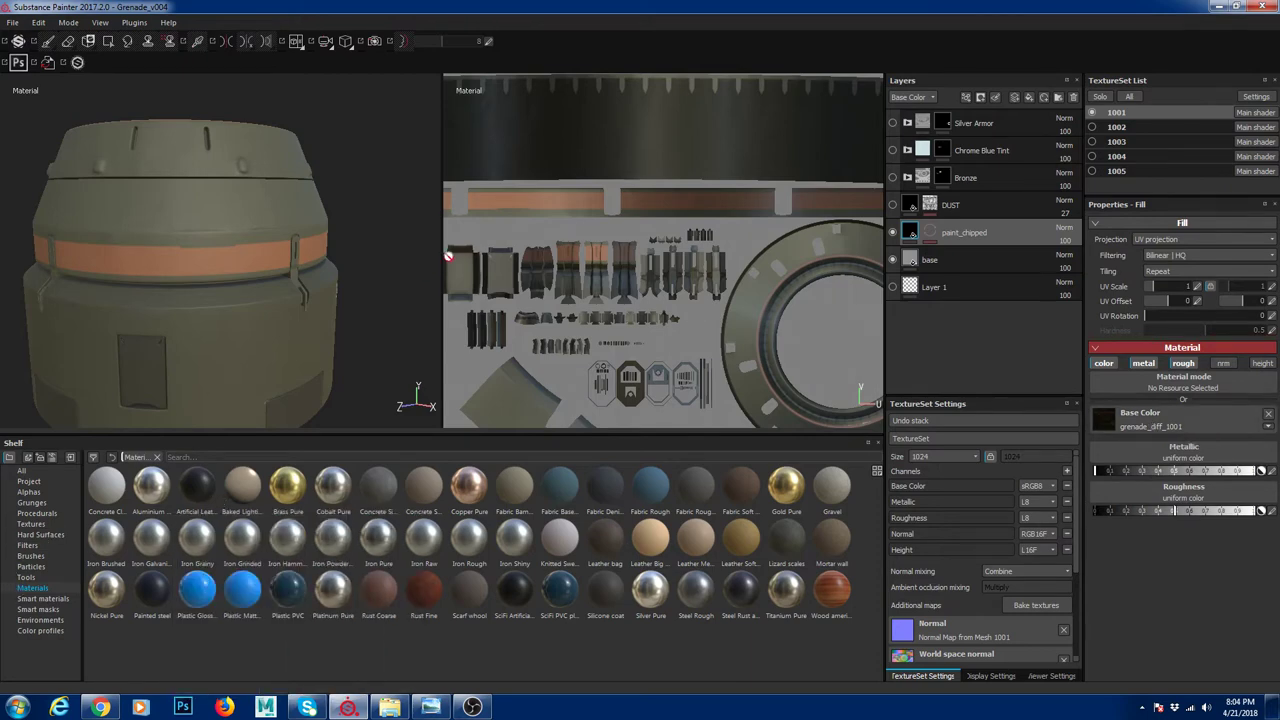
left_click_drag(357, 297, 295, 312, "alt")
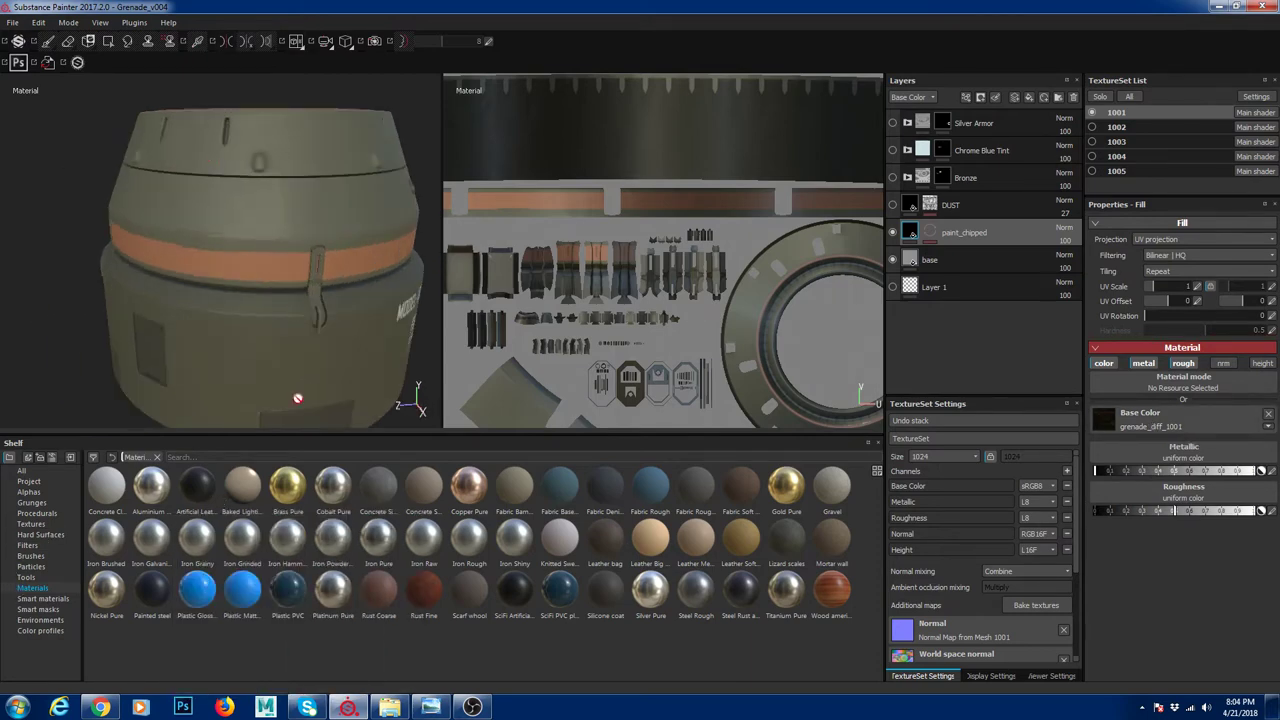
Show the textures in an enlarged shelf, look over the grenade_diff maps, and examine the painted markings on the model
left_click(40, 566)
left_click(38, 534)
left_click(30, 523)
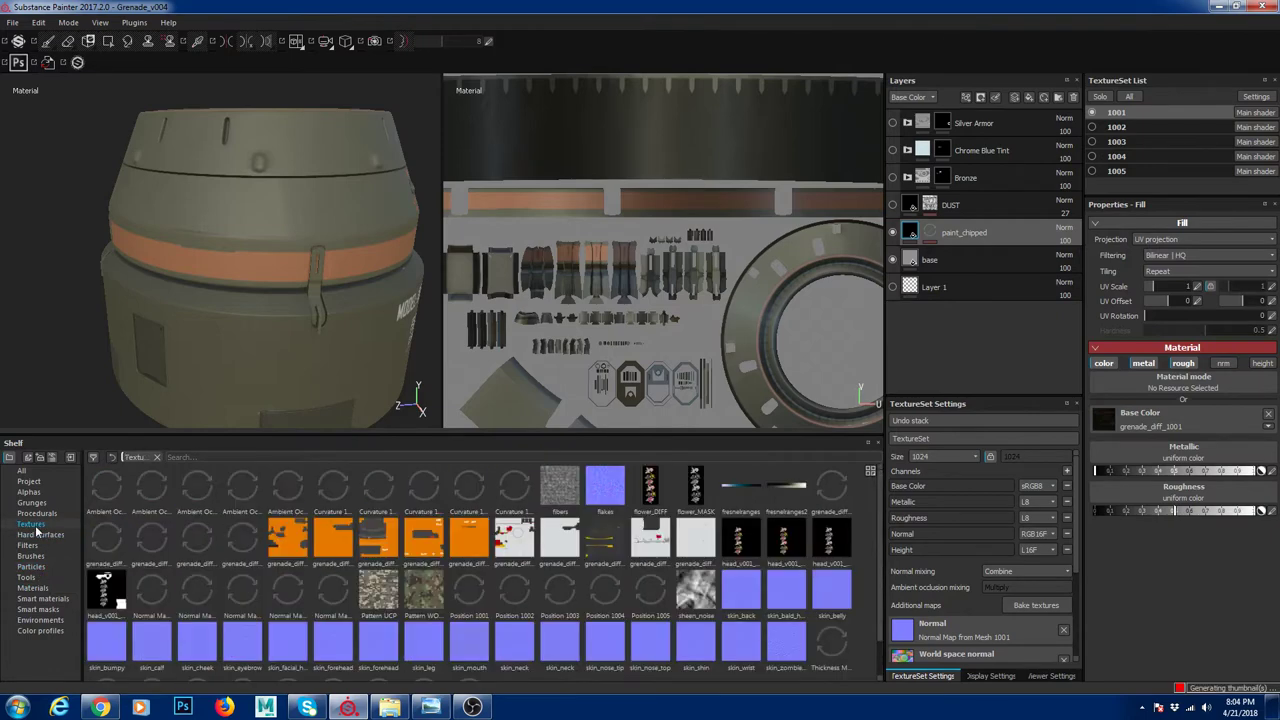
scroll(498, 566, "down", 1)
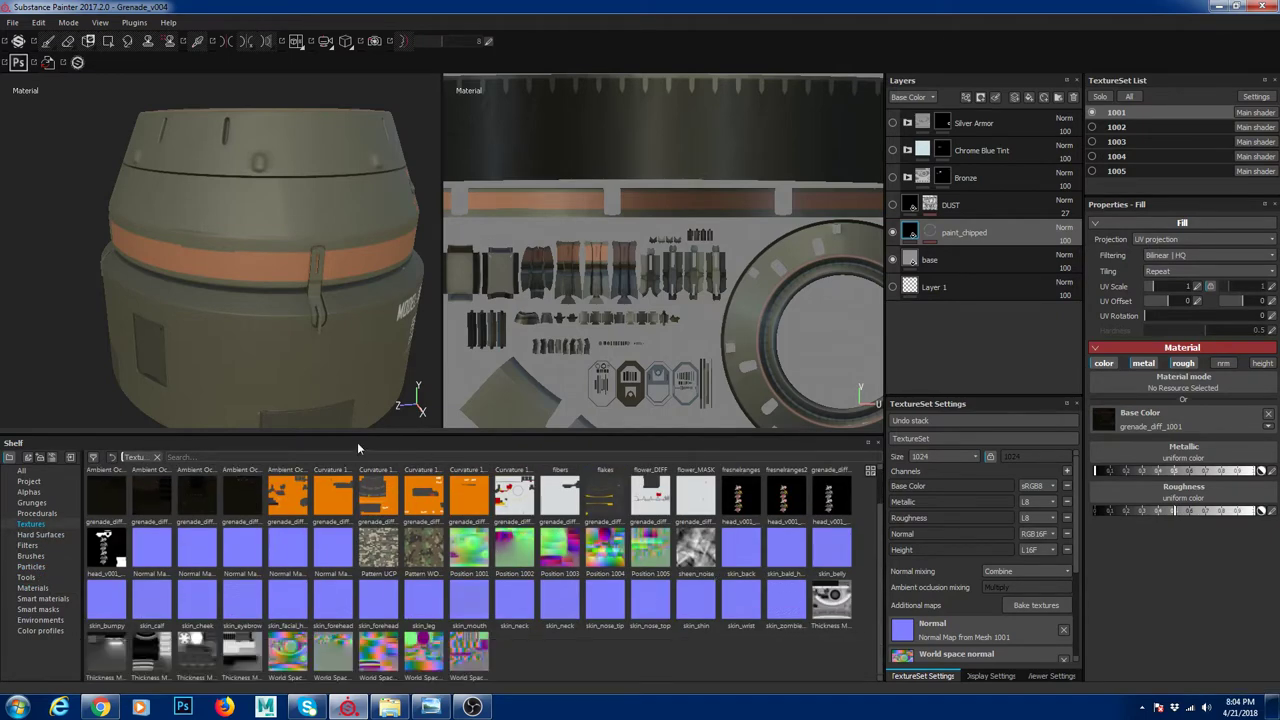
left_click_drag(357, 442, 357, 413)
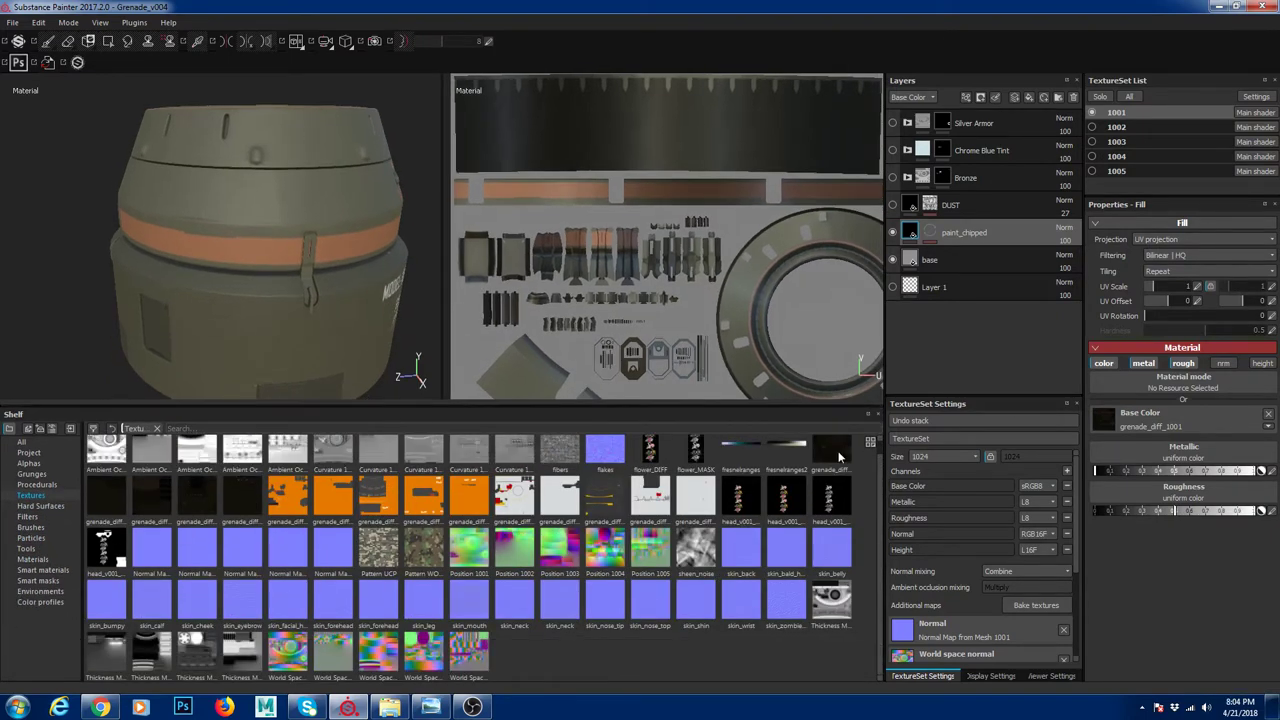
mouse_move(838, 457)
left_click_drag(361, 273, 224, 318, "alt")
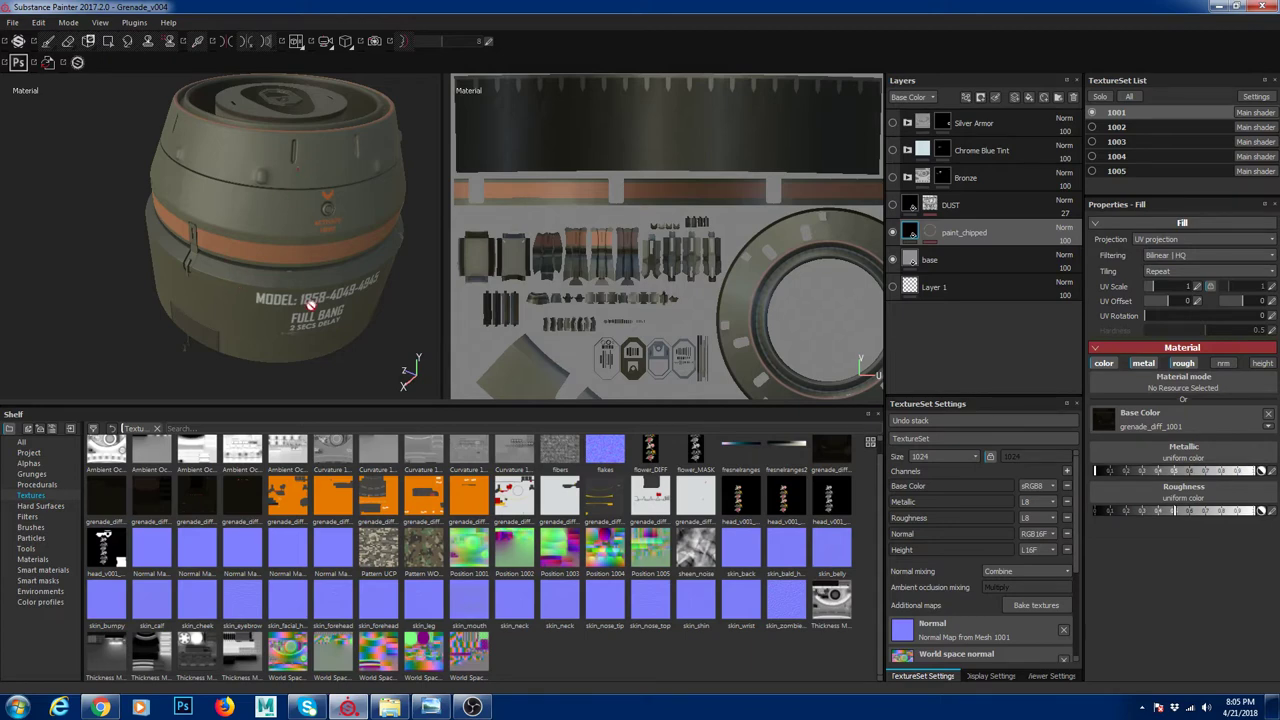
left_click_drag(310, 290, 275, 250, "alt")
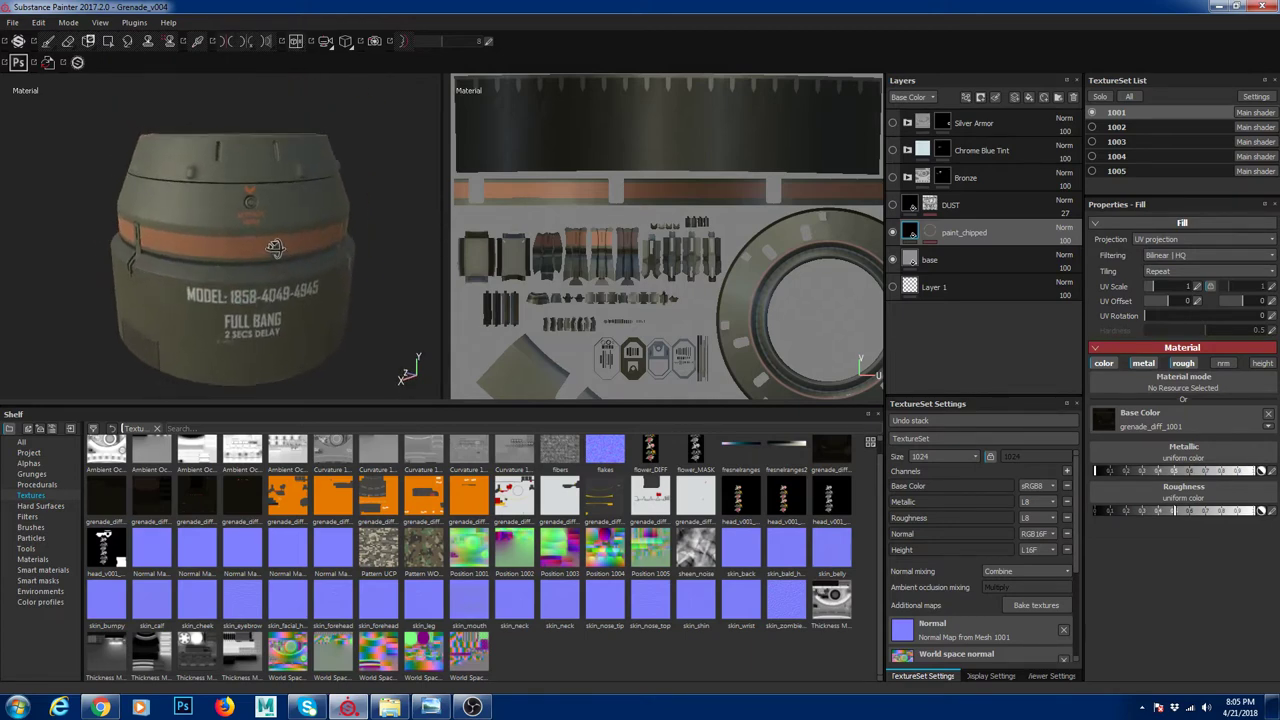
Show the materials in the shelf and examine the olive paint and orange band on the grenade from the front and above
left_click_drag(374, 309, 305, 238, "alt")
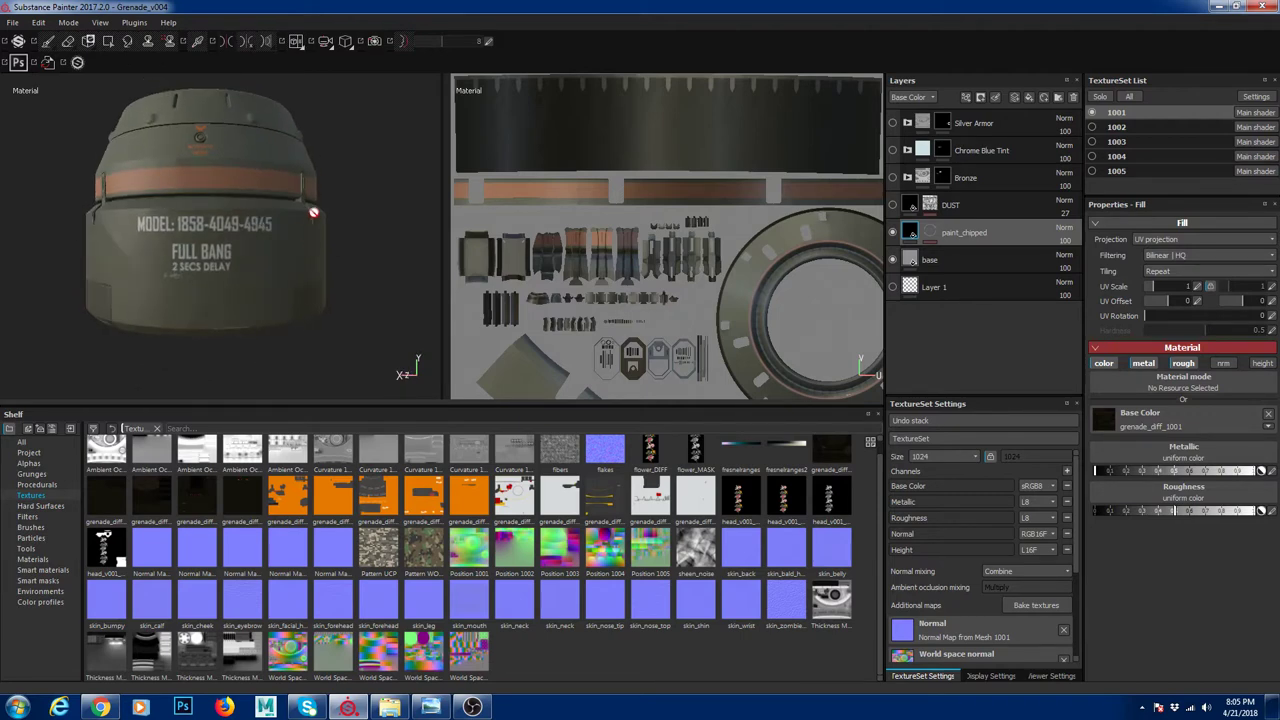
scroll(266, 290, "up", 2)
scroll(346, 290, "down", 3)
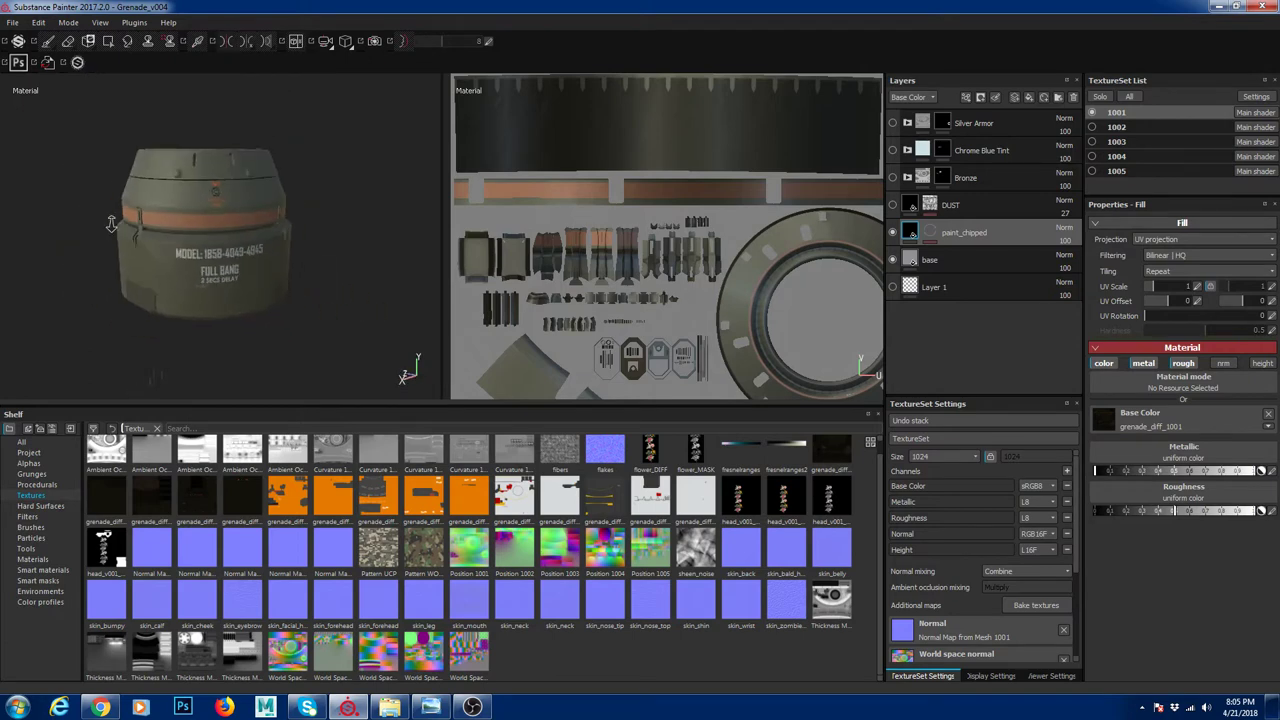
middle_click_drag(136, 285, 244, 234, "alt")
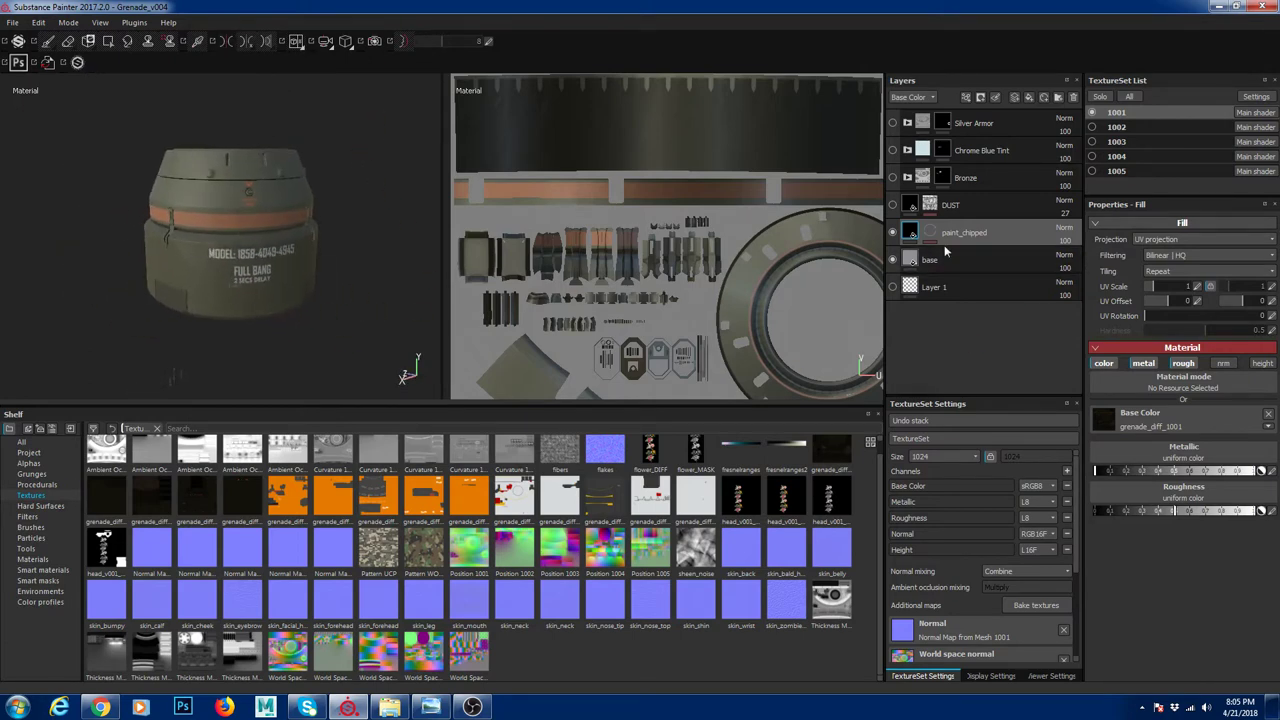
left_click(50, 560)
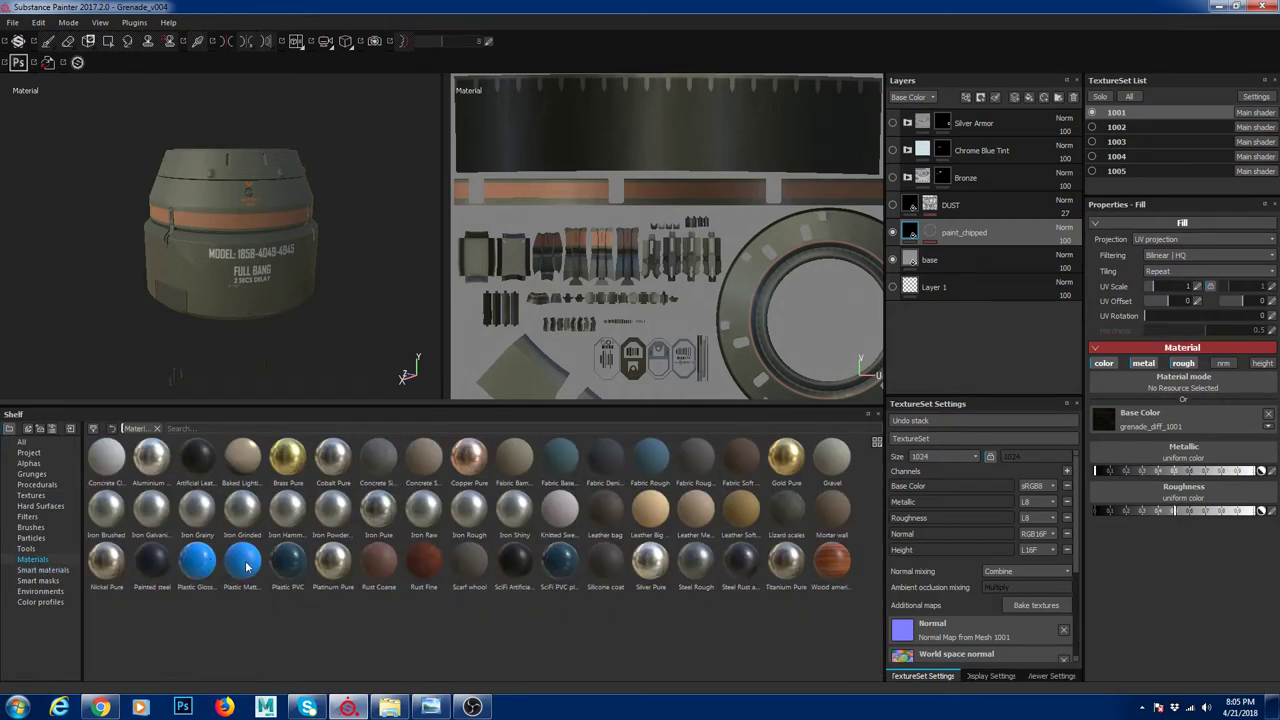
middle_click_drag(330, 250, 364, 284, "alt")
right_click_drag(364, 284, 296, 45, "alt")
left_click_drag(190, 115, 246, 184, "alt")
right_click_drag(294, 250, 386, 257, "alt")
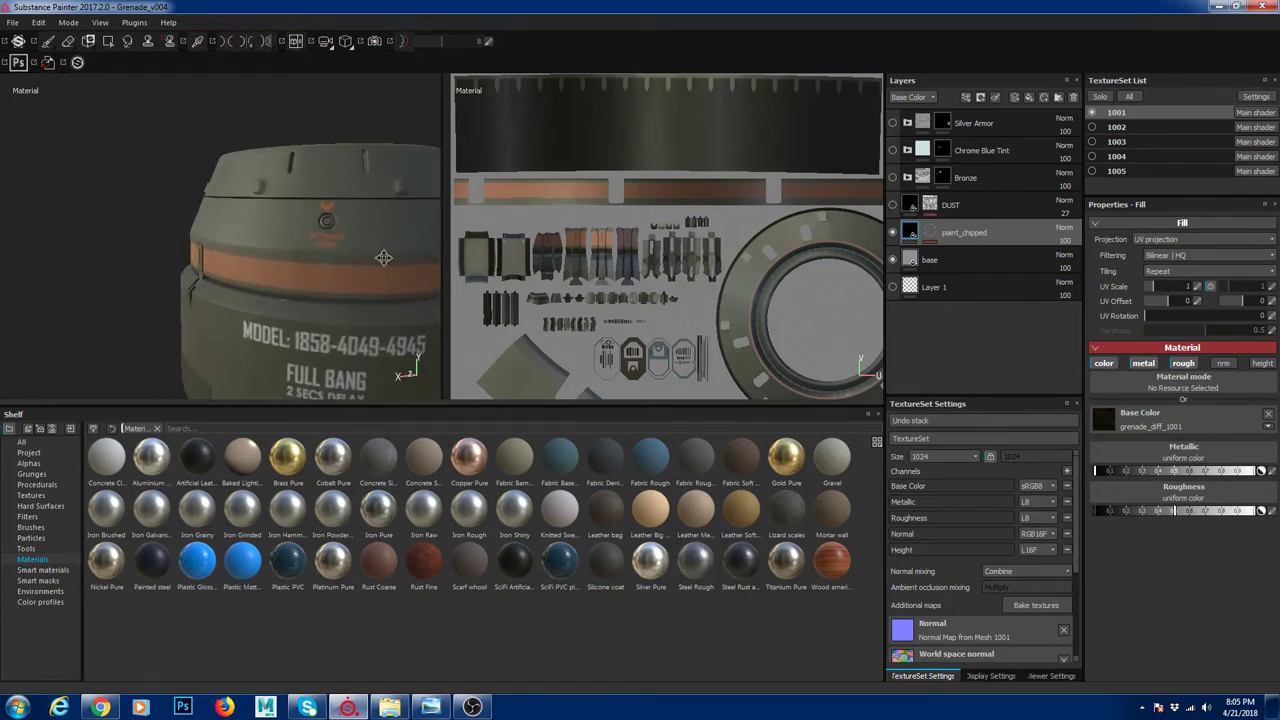
left_click_drag(318, 246, 402, 136, "alt")
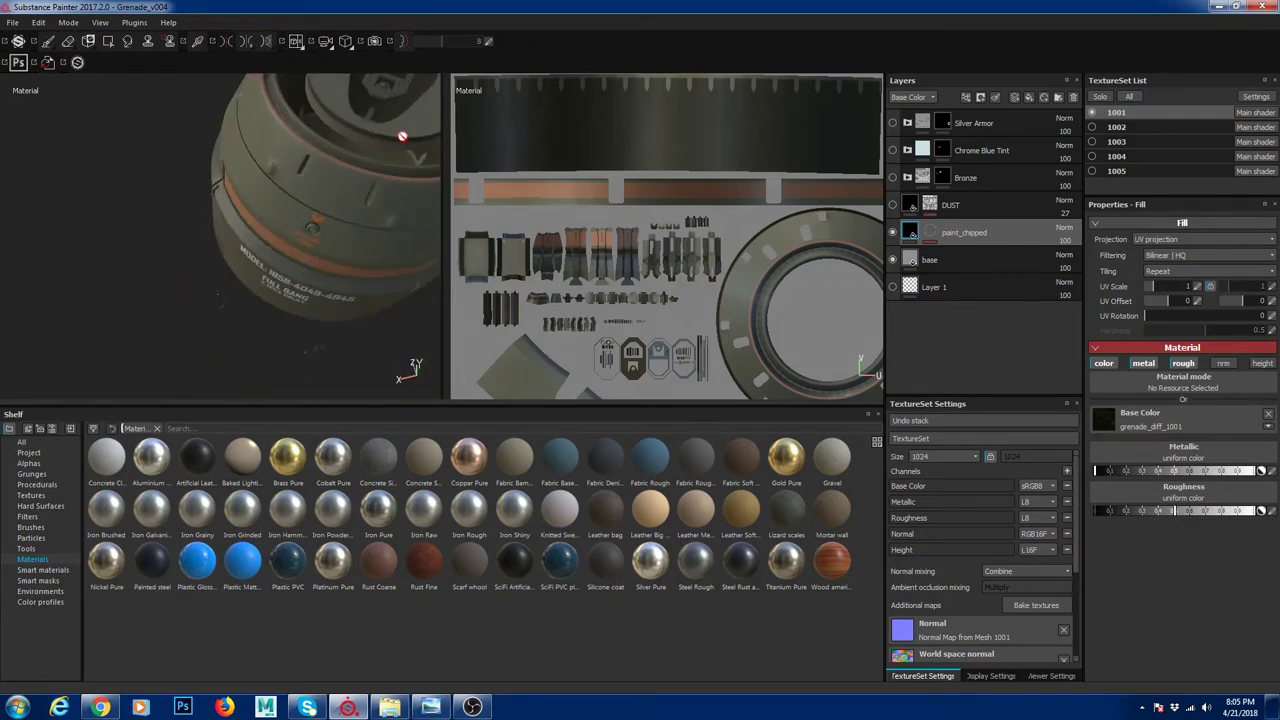
left_click_drag(336, 180, 297, 169, "alt")
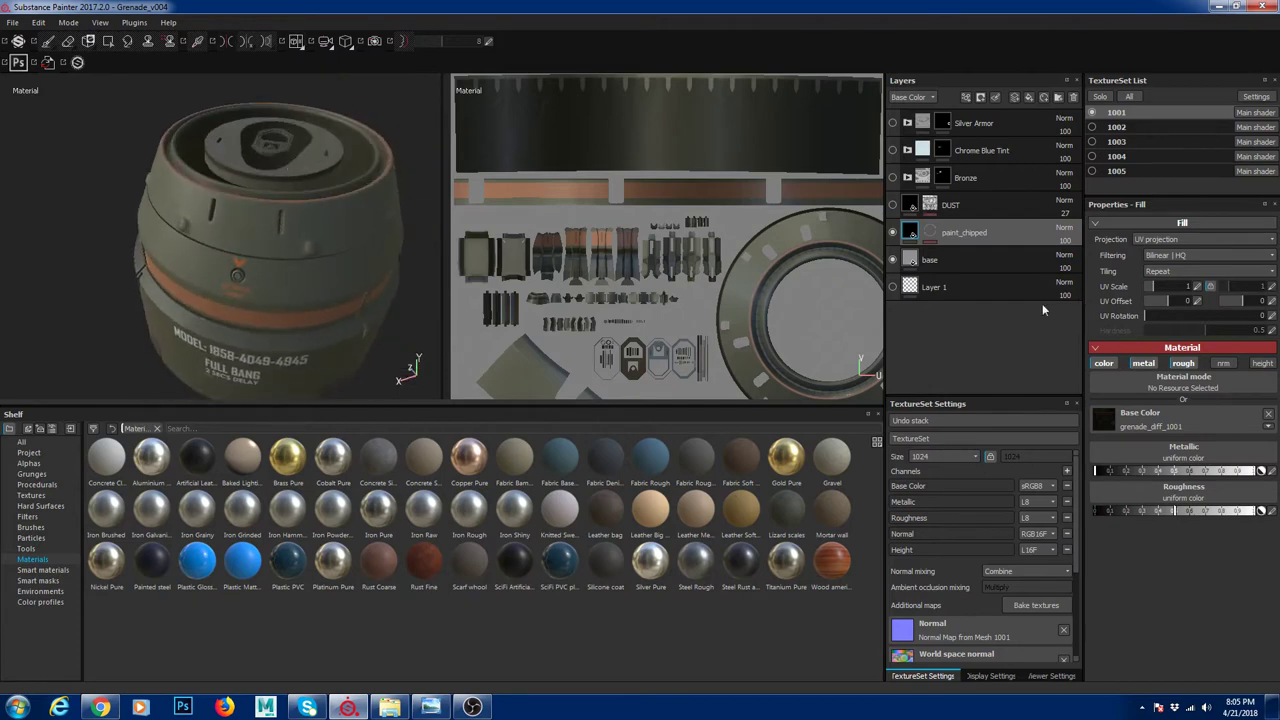
left_click_drag(277, 243, 285, 290, "alt")
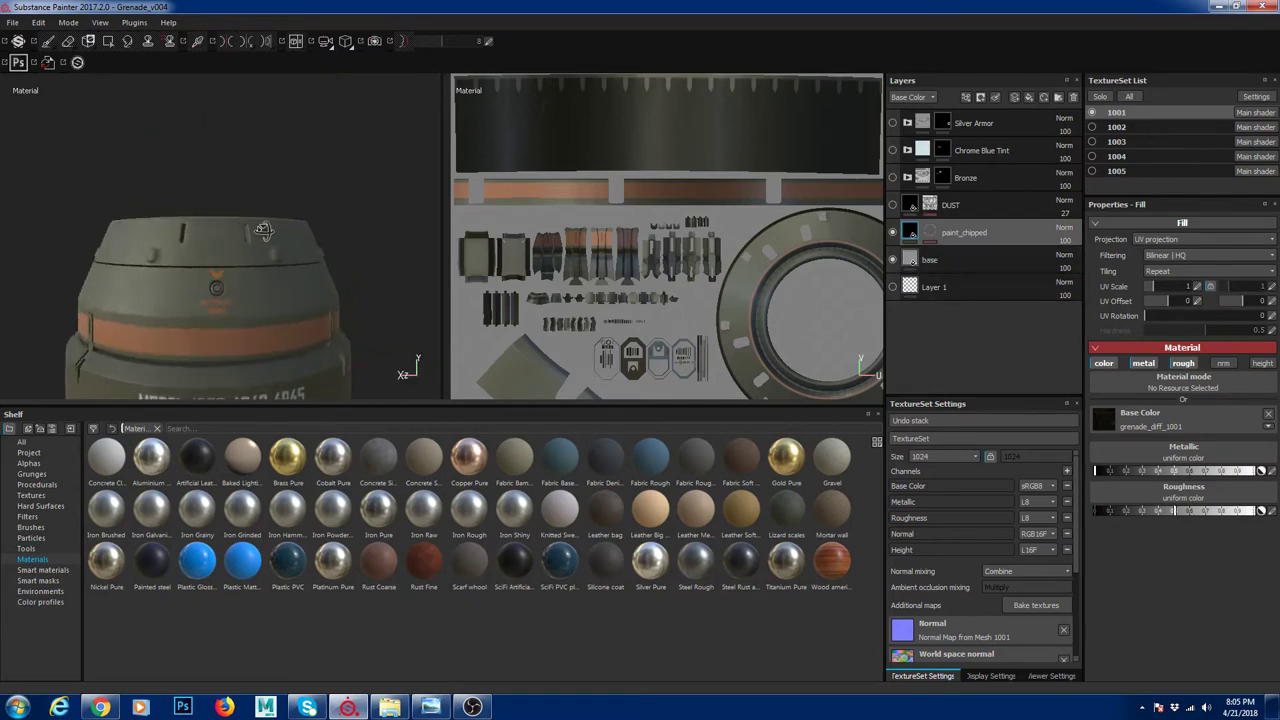
Examine the model lettering, the orange band and the grenade's lower body up close and from several sides
middle_click_drag(285, 290, 250, 245, "alt")
right_click_drag(250, 245, 259, 309, "alt")
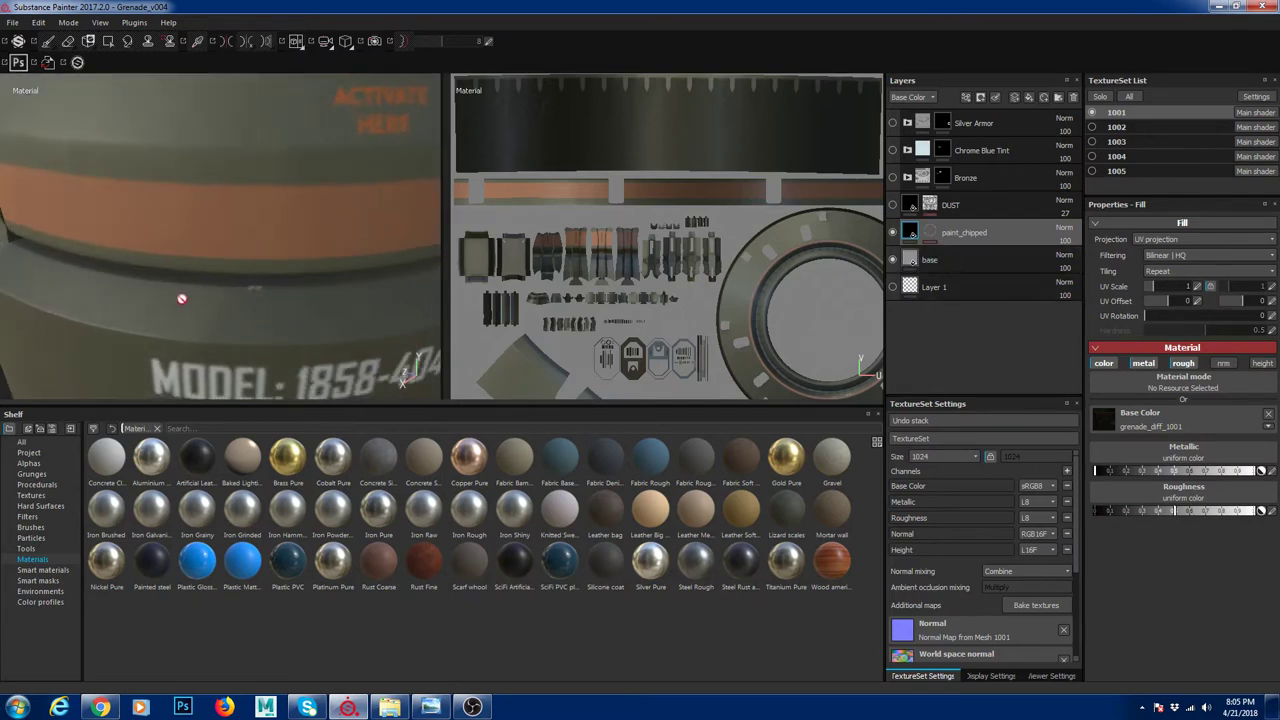
left_click_drag(181, 298, 231, 306, "alt")
middle_click_drag(231, 306, 312, 140, "alt")
right_click_drag(312, 140, 394, 243, "alt")
left_click_drag(394, 243, 285, 275, "alt")
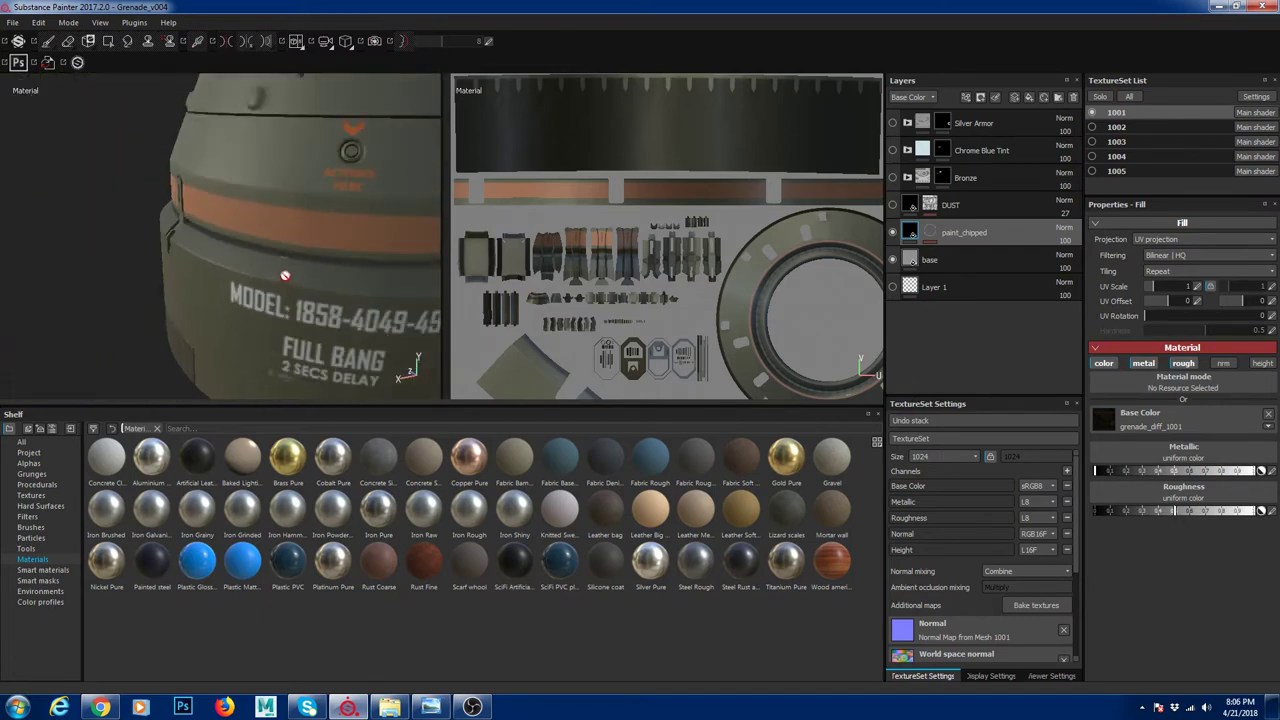
right_click_drag(285, 275, 334, 268, "alt")
middle_click_drag(334, 268, 274, 243, "alt")
mouse_move(274, 243)
left_mouse_down("alt")
mouse_move(277, 172)
mouse_move(273, 250)
left_mouse_up("alt")
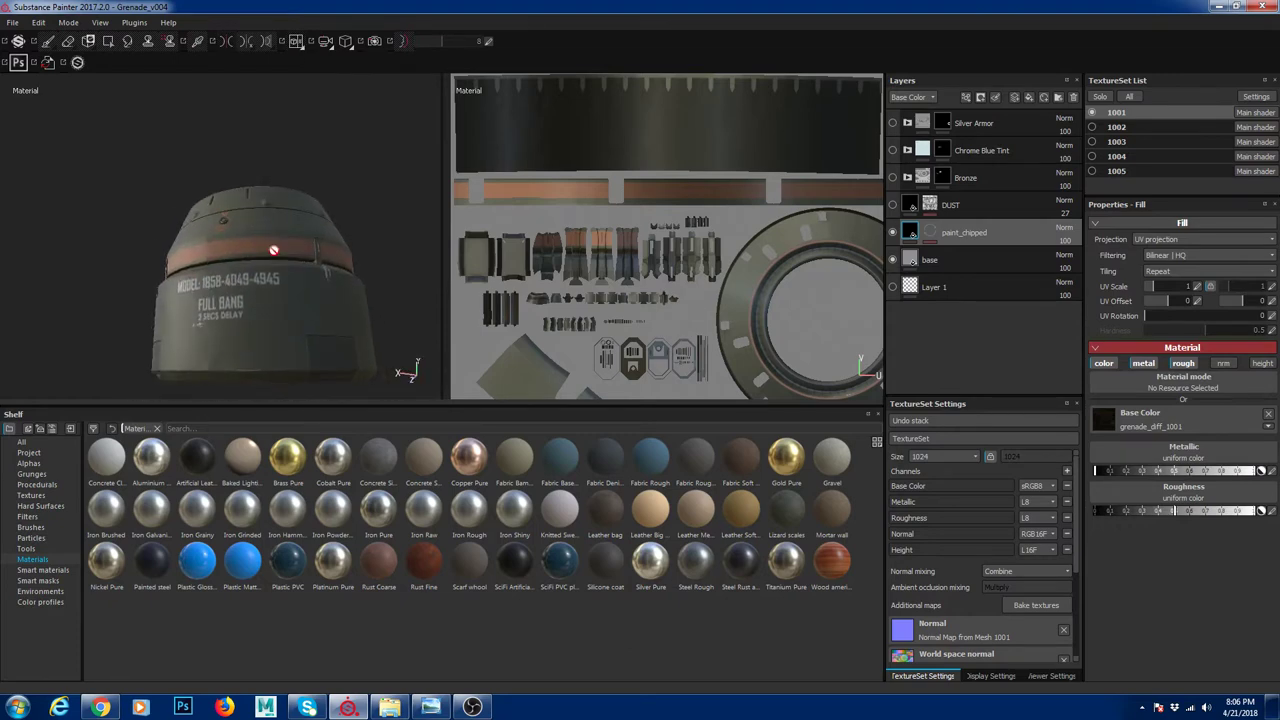
left_click_drag(289, 311, 226, 42, "alt")
left_click_drag(222, 175, 243, 194, "alt")
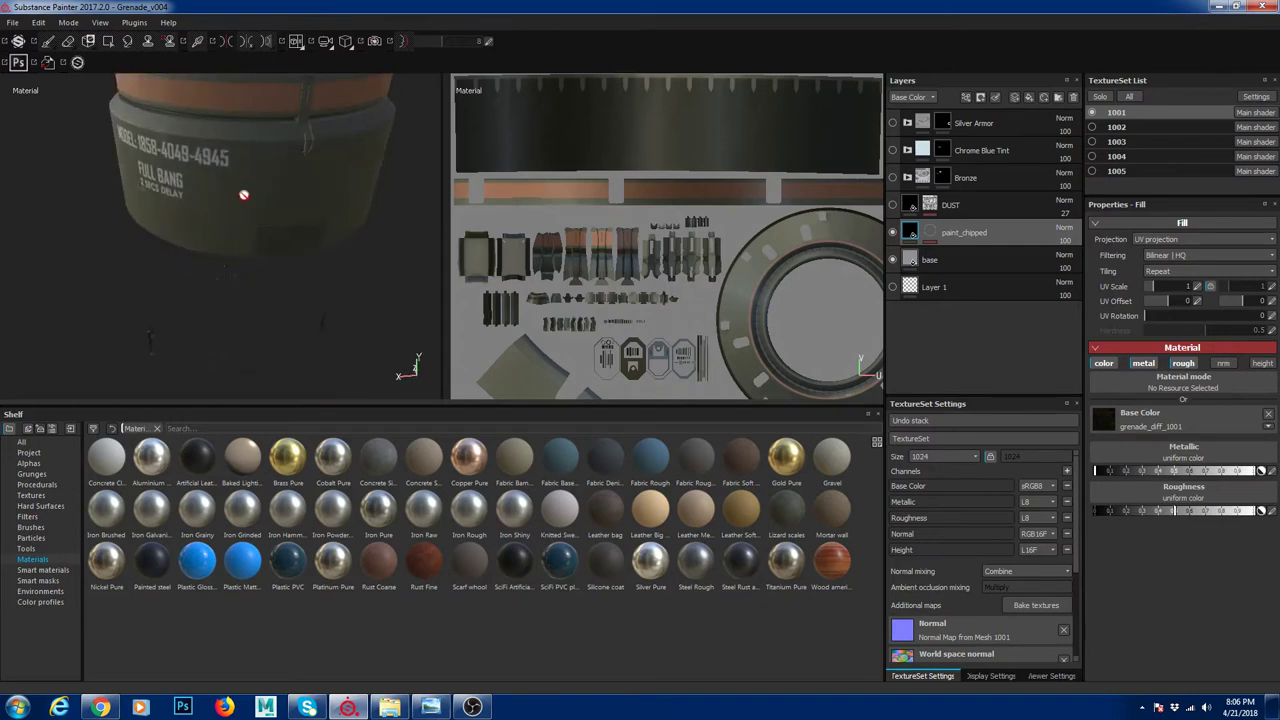
middle_click_drag(243, 194, 241, 282, "alt")
Select the paint_chipped layer's mask, then hide and reshow the layer to compare the paint with the bare metal
left_click(932, 233)
left_click(894, 233)
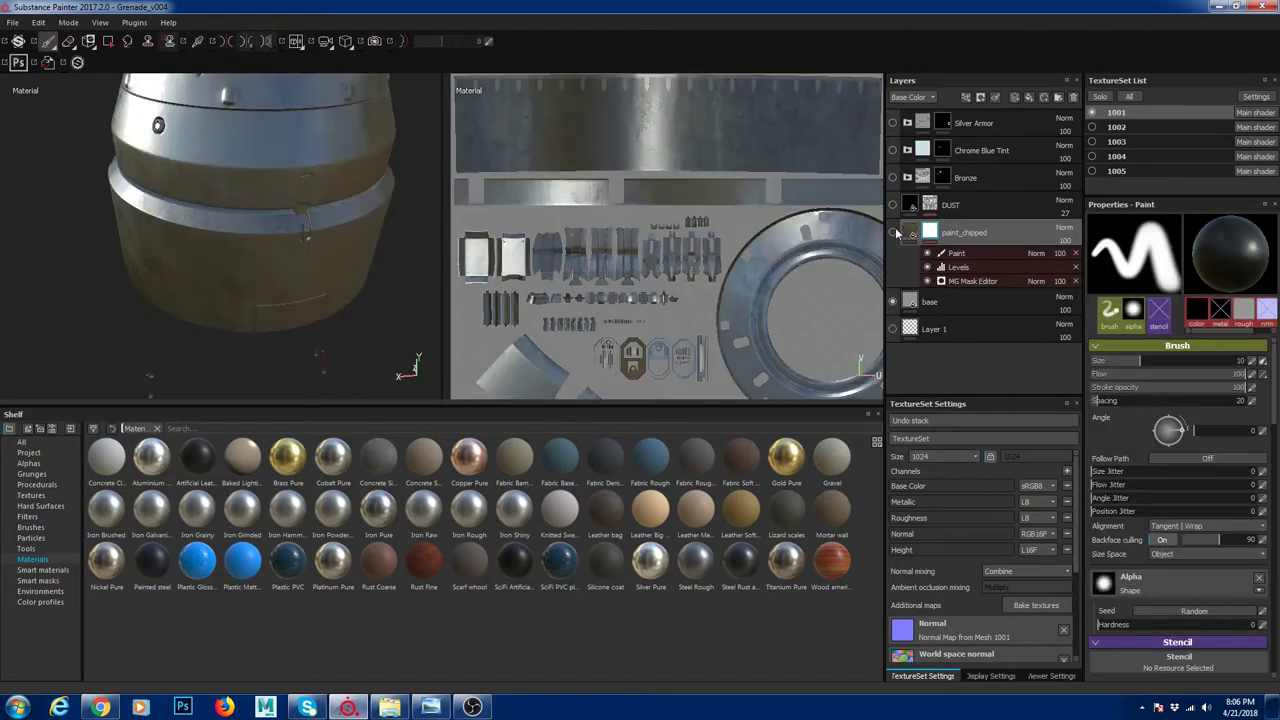
left_click_drag(251, 174, 304, 210, "alt")
left_click(894, 233)
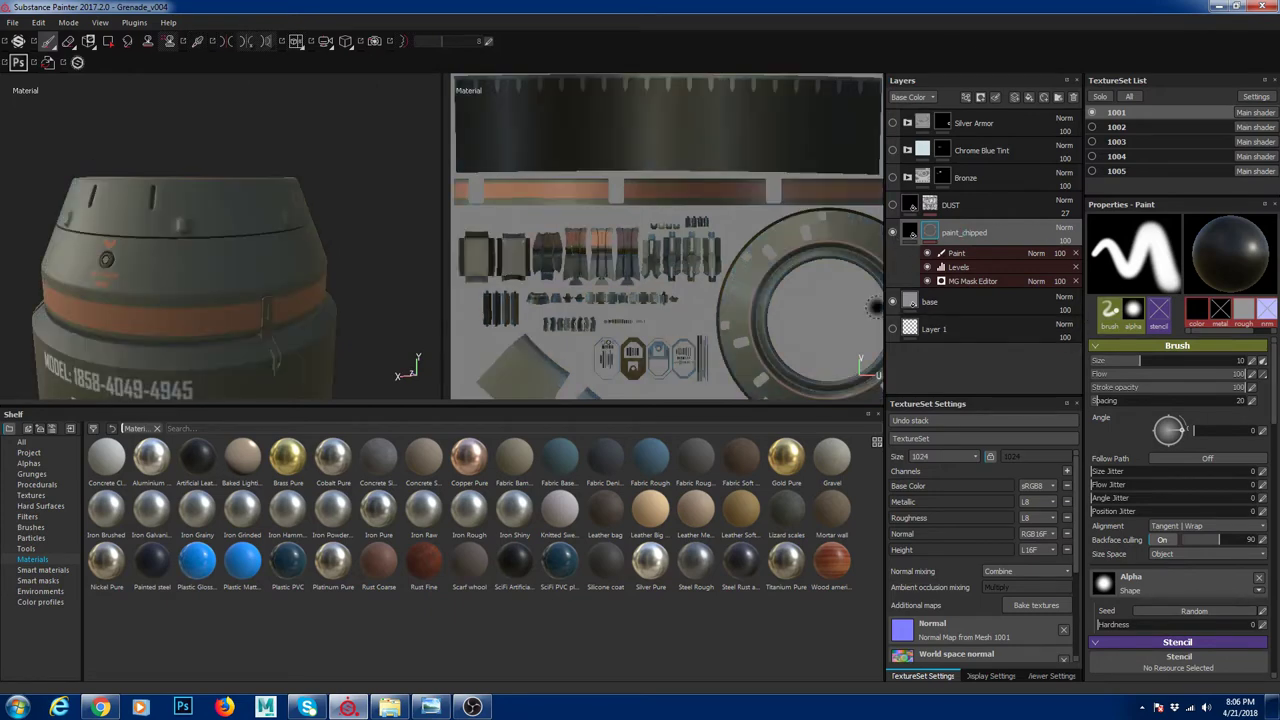
mouse_move(210, 300)
left_mouse_down("alt")
mouse_move(225, 250)
mouse_move(215, 200)
left_mouse_up("alt")
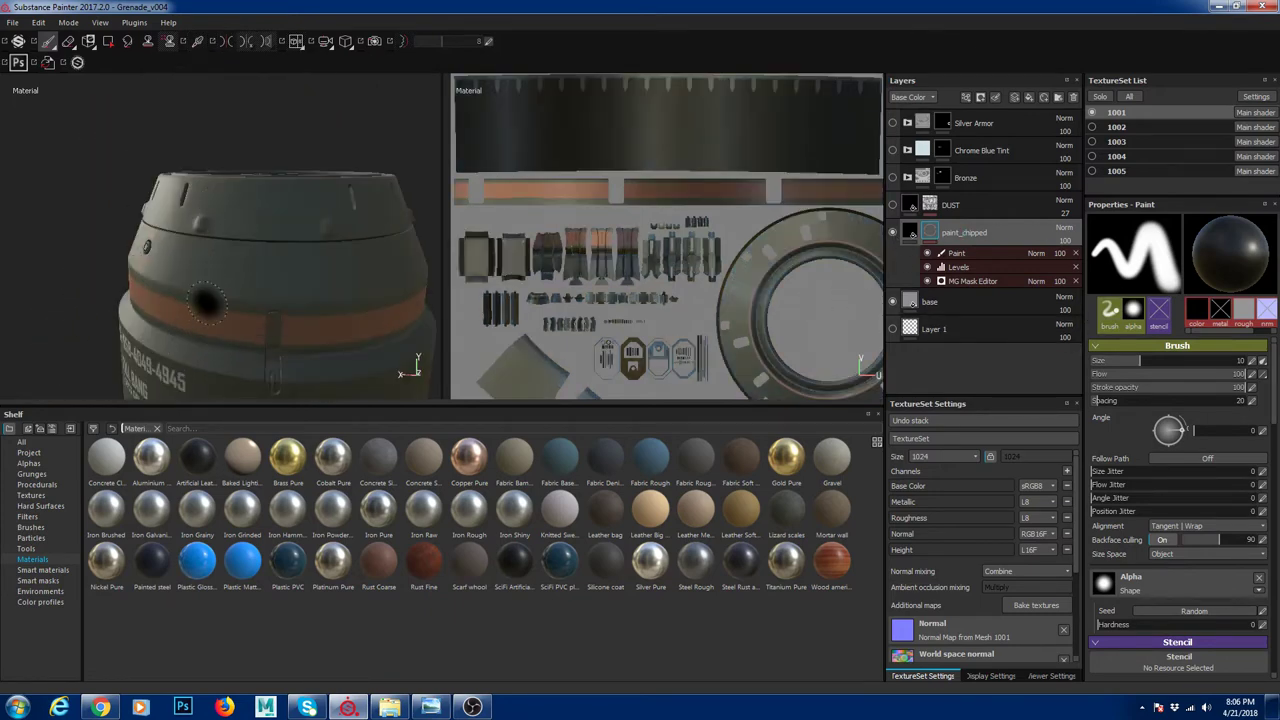
Reselect the paint_chipped mask, show the smart masks in the shelf, and preview Edge Damages
double_click(957, 233)
left_click(930, 232)
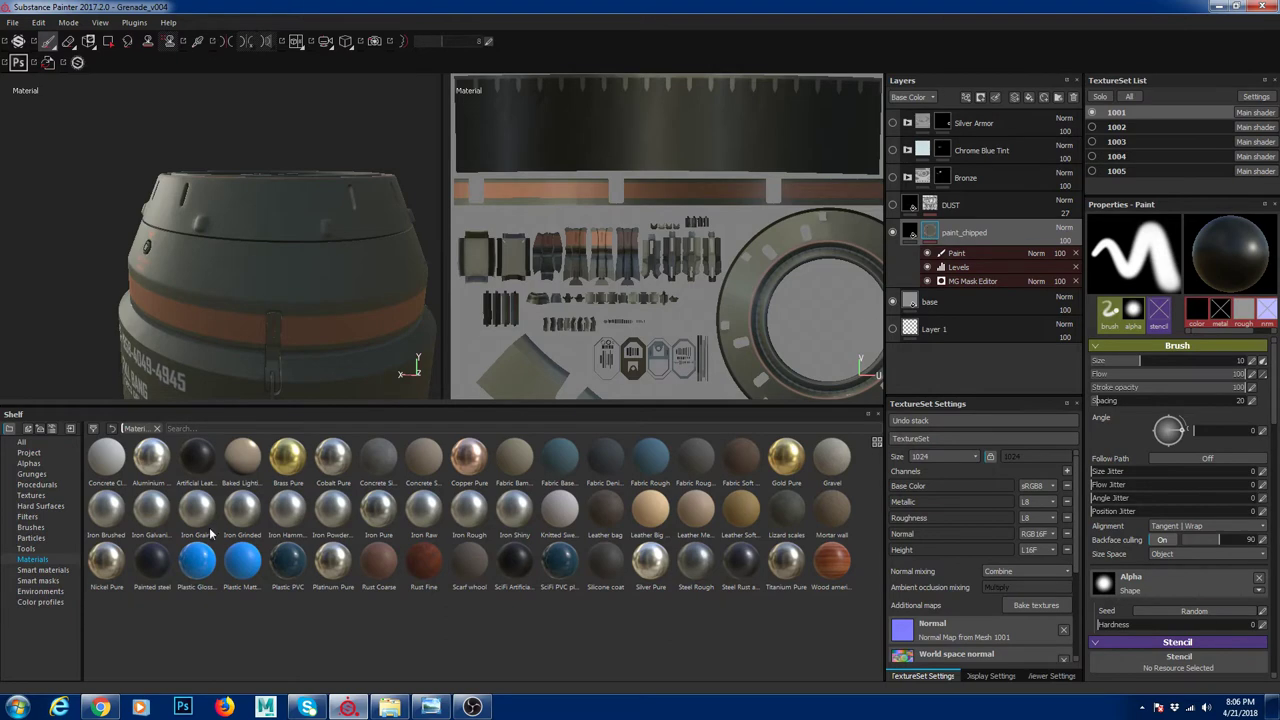
left_click(57, 580)
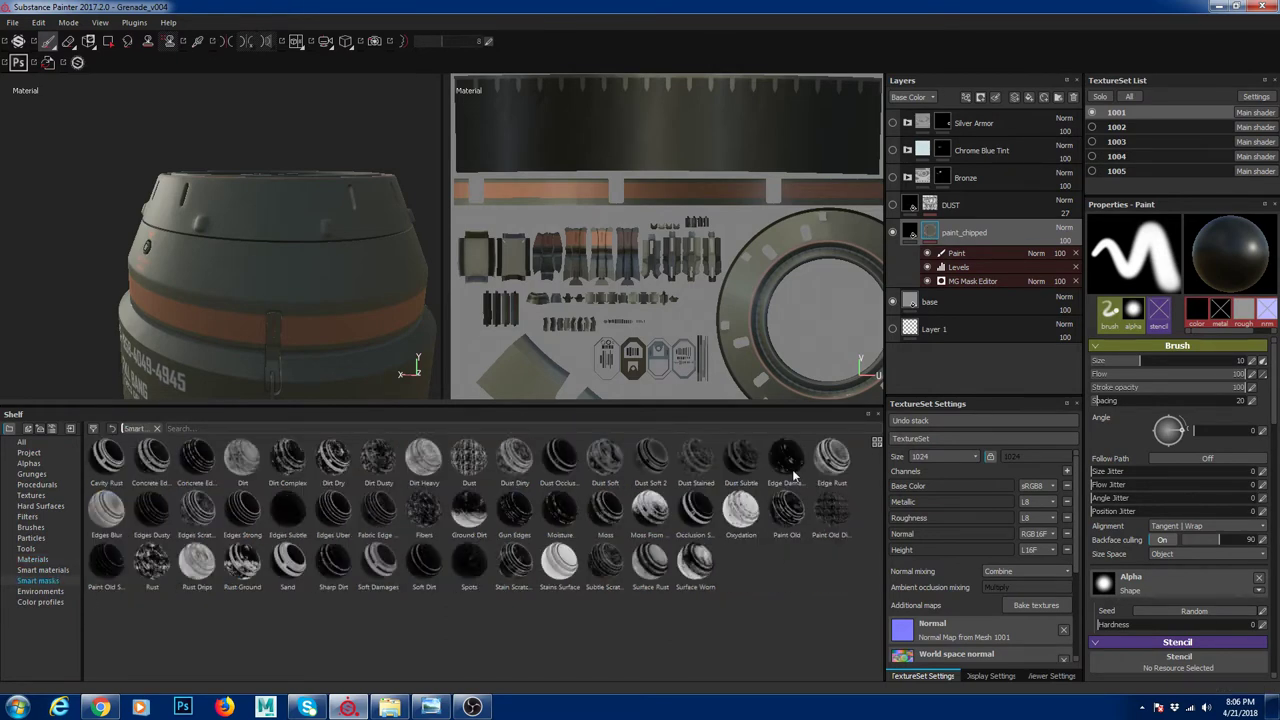
mouse_move(793, 474)
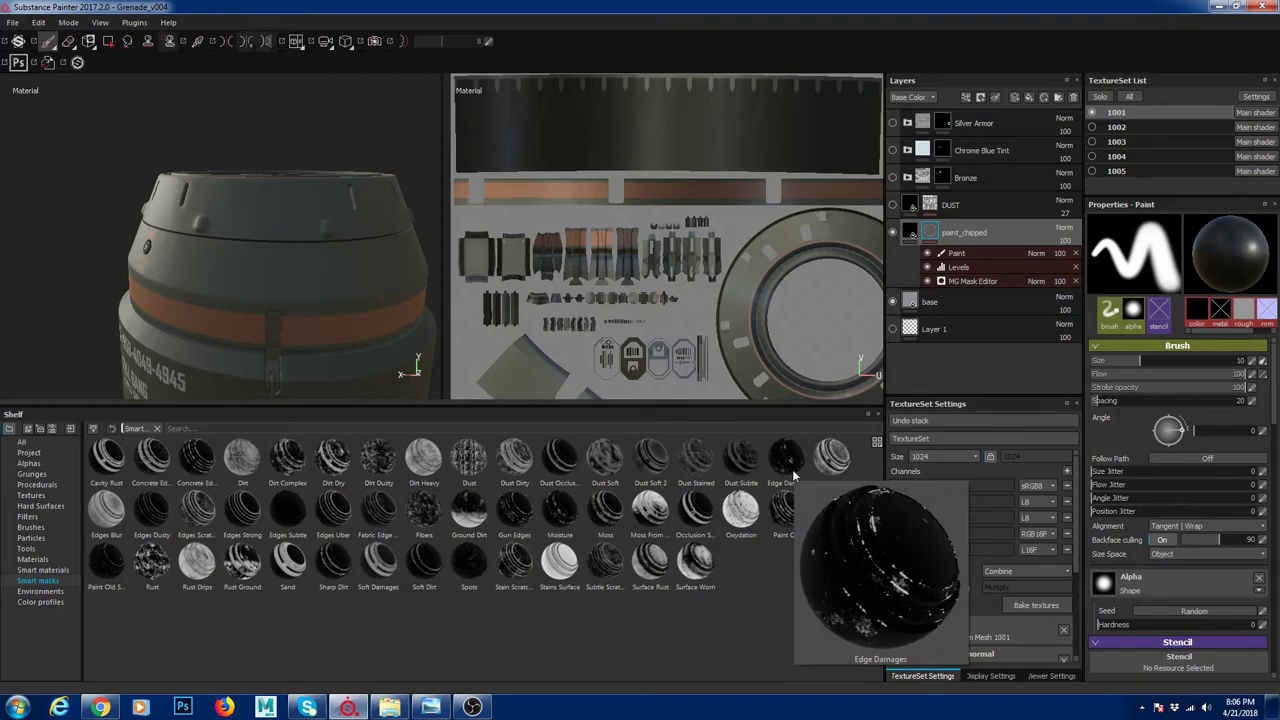
Hide the Paint and Levels effects in the paint_chipped mask, turn Levels back on, and compare the surface each time
left_click(927, 254)
left_click(928, 268)
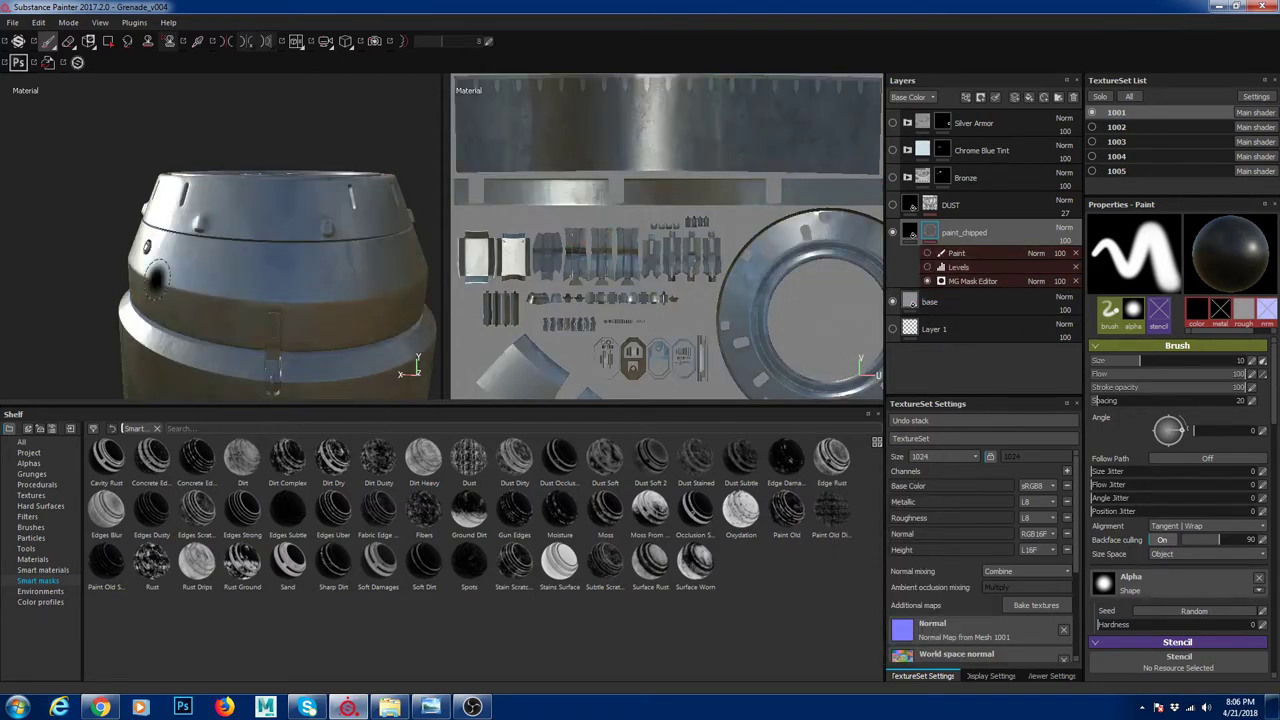
middle_click_drag(313, 345, 236, 257, "alt")
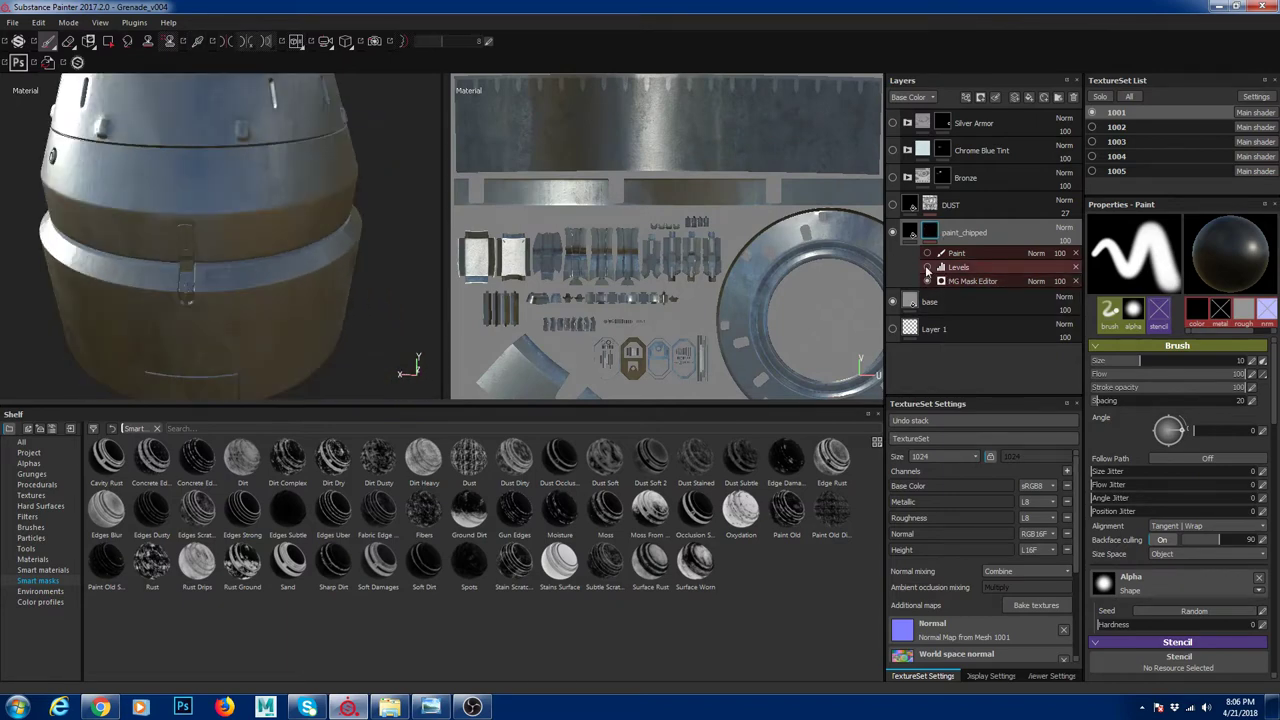
left_click(927, 267)
mouse_move(177, 264)
left_mouse_down("alt")
mouse_move(178, 228)
mouse_move(339, 257)
left_mouse_up("alt")
left_click_drag(110, 215, 277, 289, "alt")
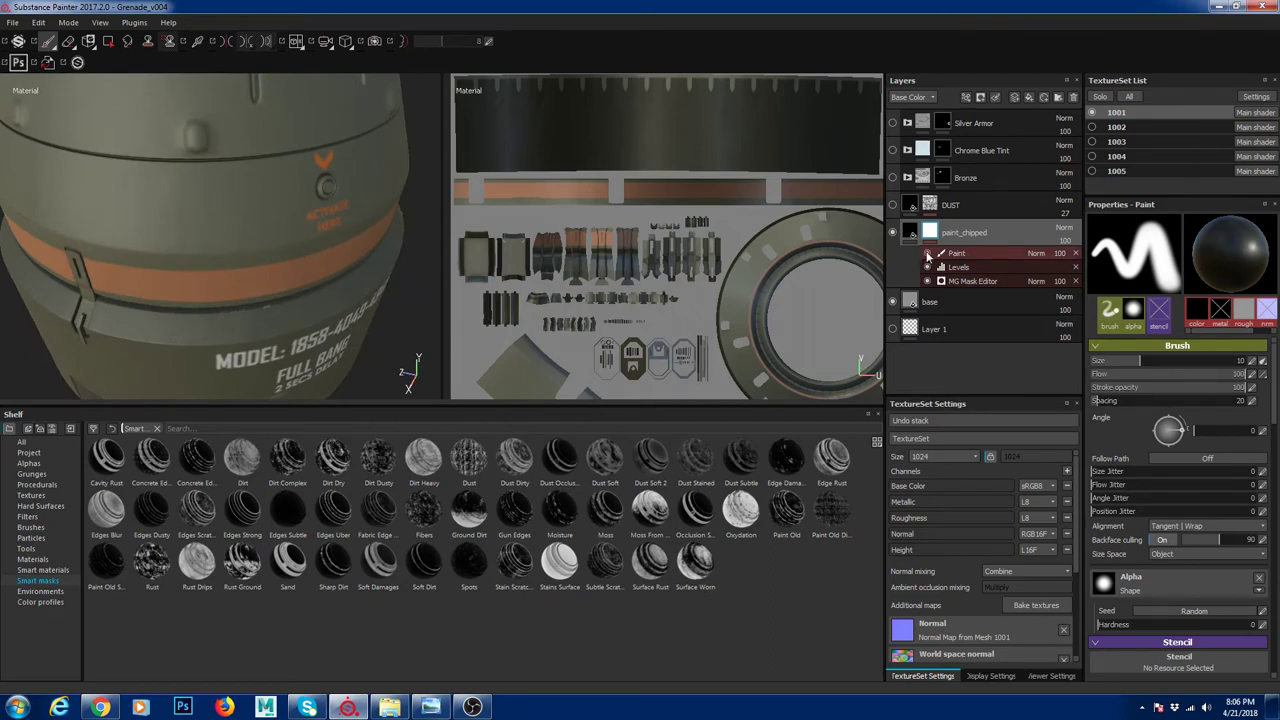
Select the mask's Paint effect, look over the layer's mask and effect options, and examine the grenade's lower rim
mouse_move(276, 305)
left_mouse_down("alt")
mouse_move(266, 260)
mouse_move(312, 322)
mouse_move(269, 252)
left_mouse_up("alt")
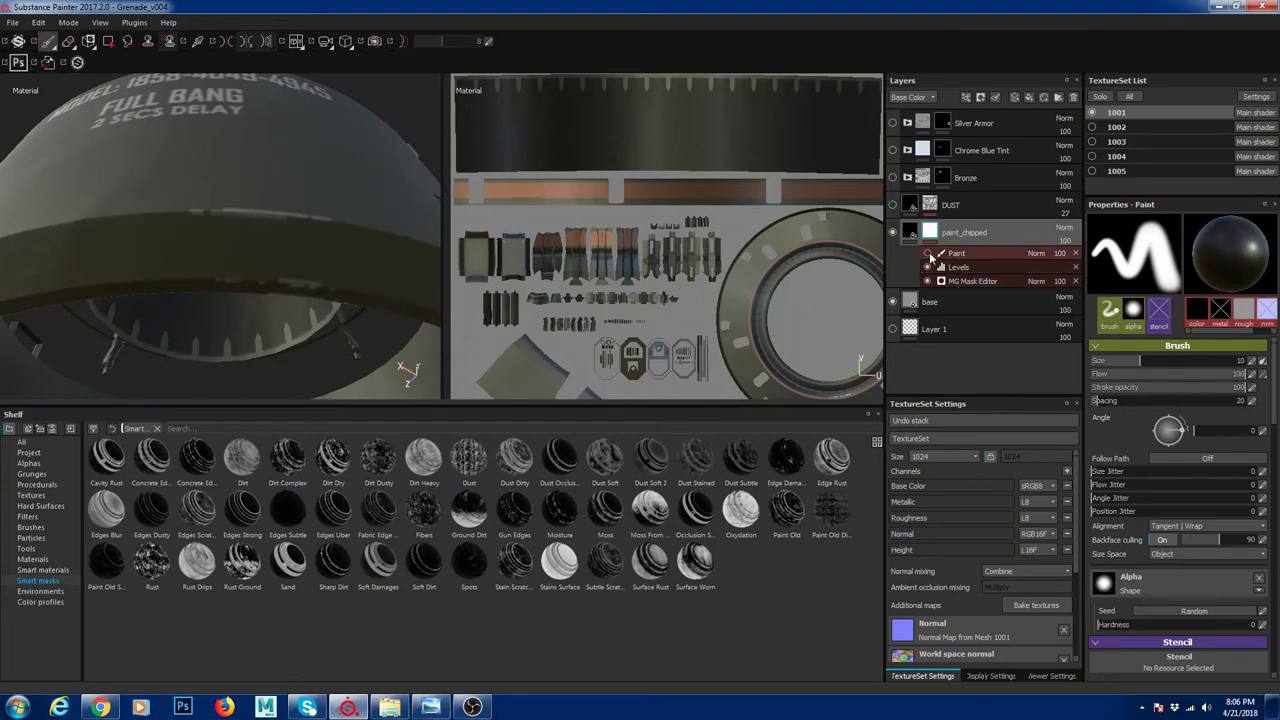
left_click(957, 257)
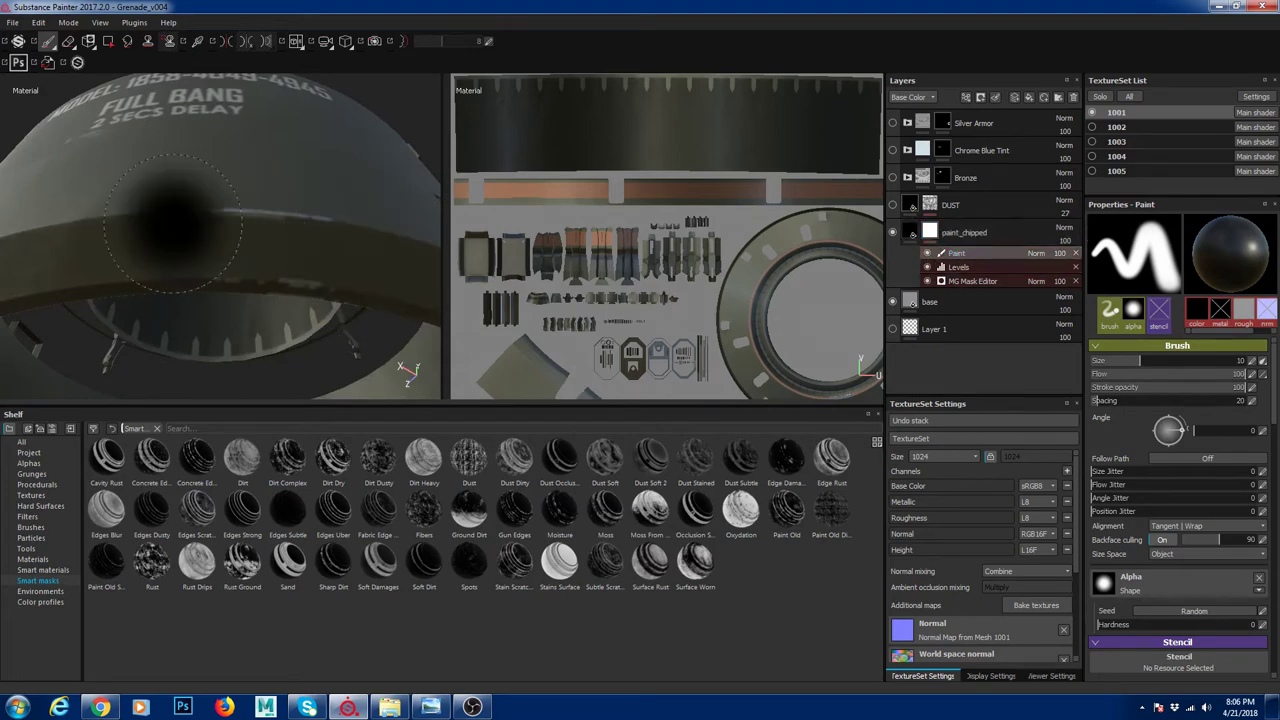
left_click_drag(180, 224, 189, 320, "alt")
right_click(985, 237)
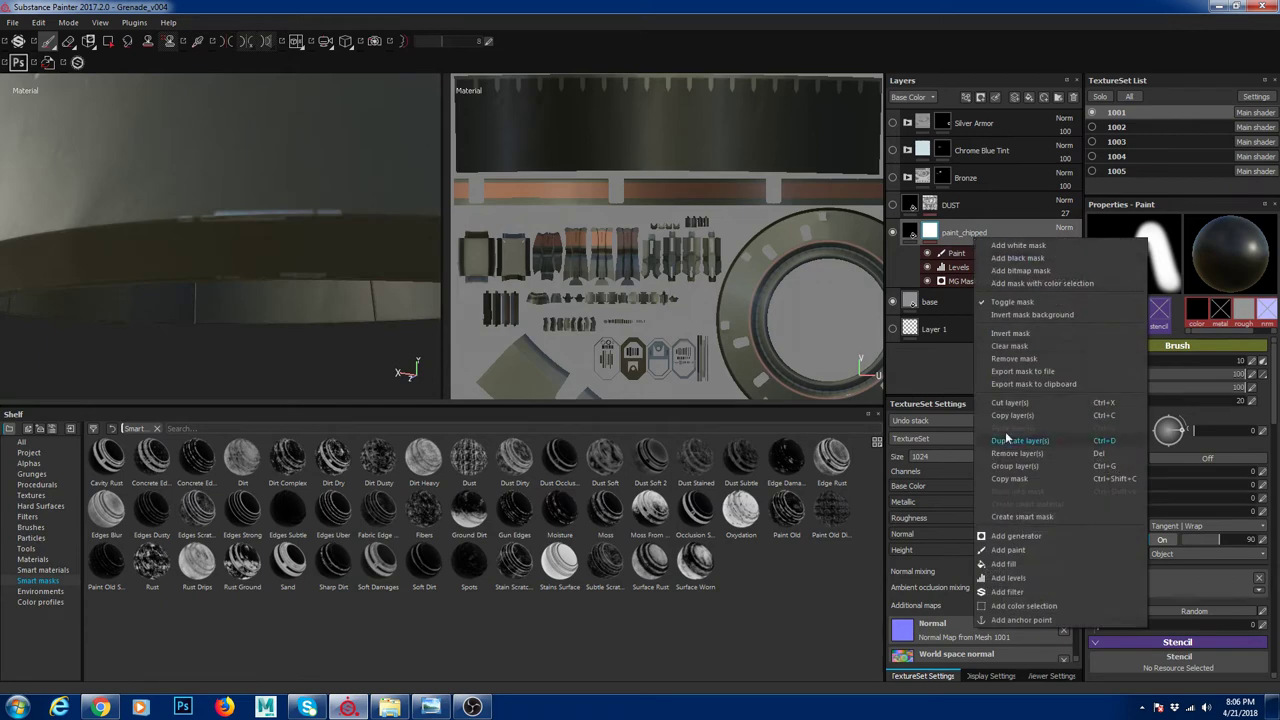
left_click(955, 257)
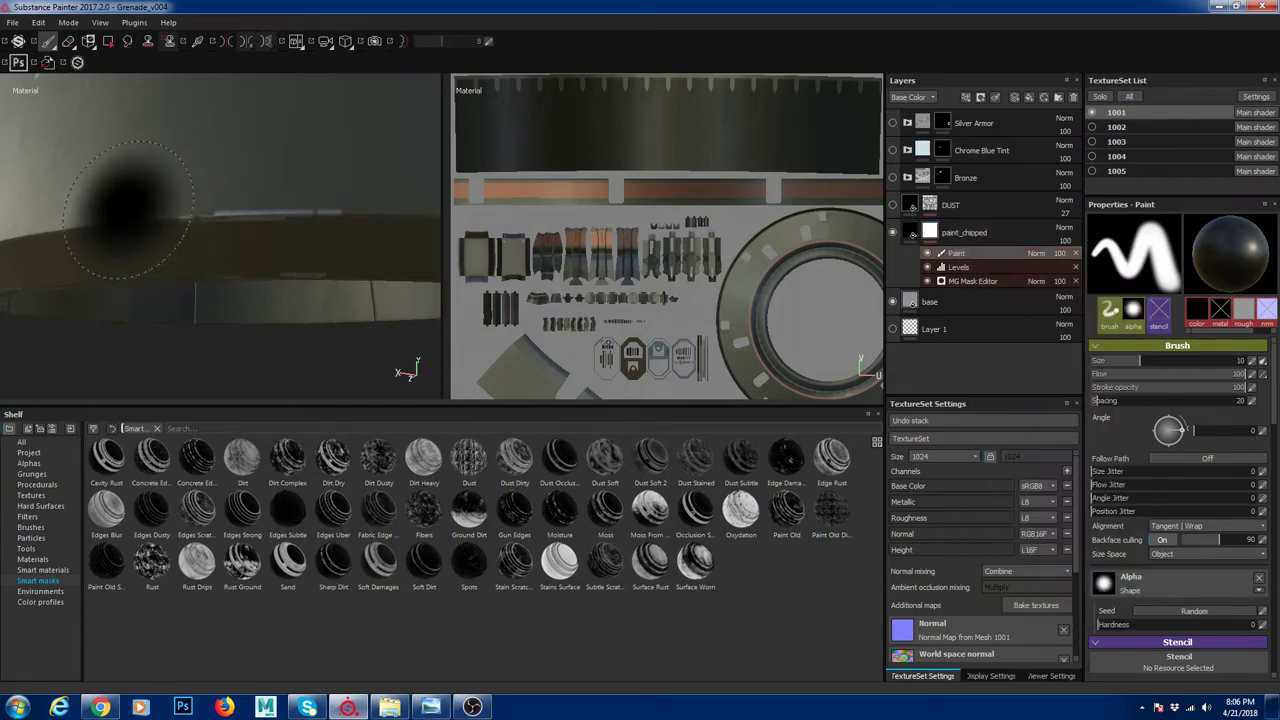
left_click_drag(126, 206, 120, 186, "alt")
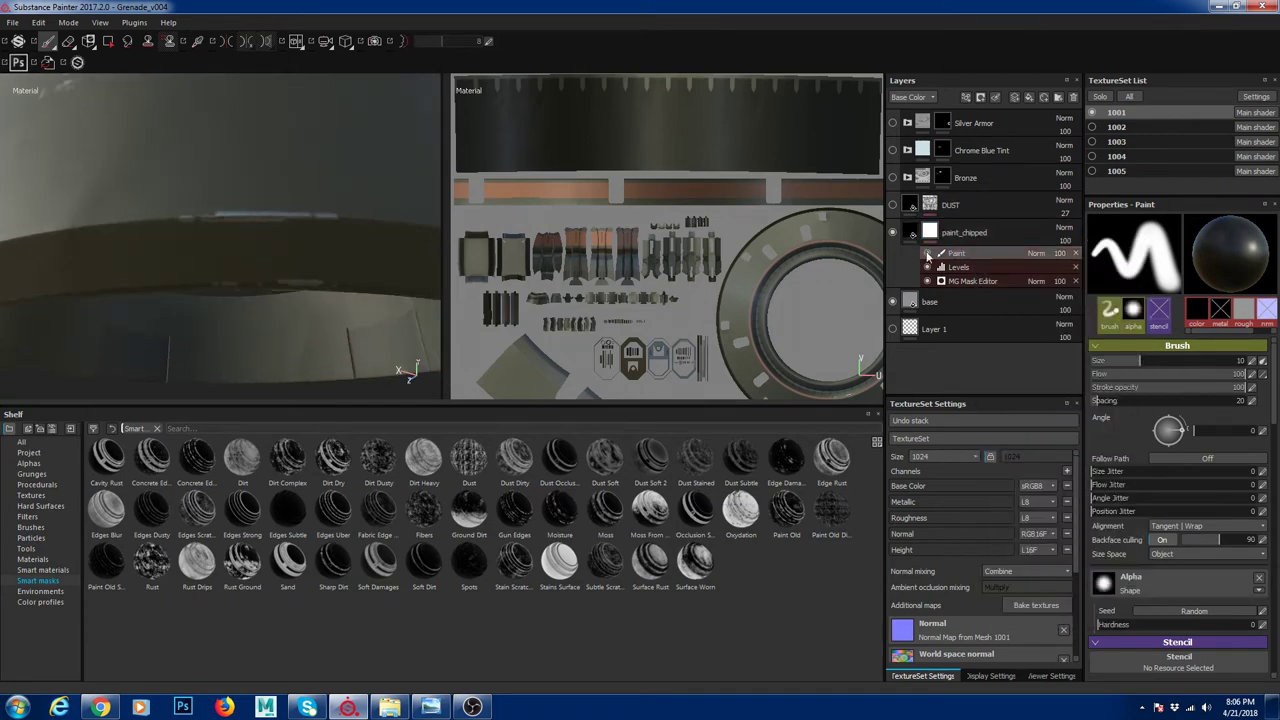
Toggle the Paint effect's visibility to compare the hand-painted wear around the FULL BANG lettering
mouse_move(149, 253)
left_mouse_down("alt")
mouse_move(86, 189)
mouse_move(271, 406)
left_mouse_up("alt")
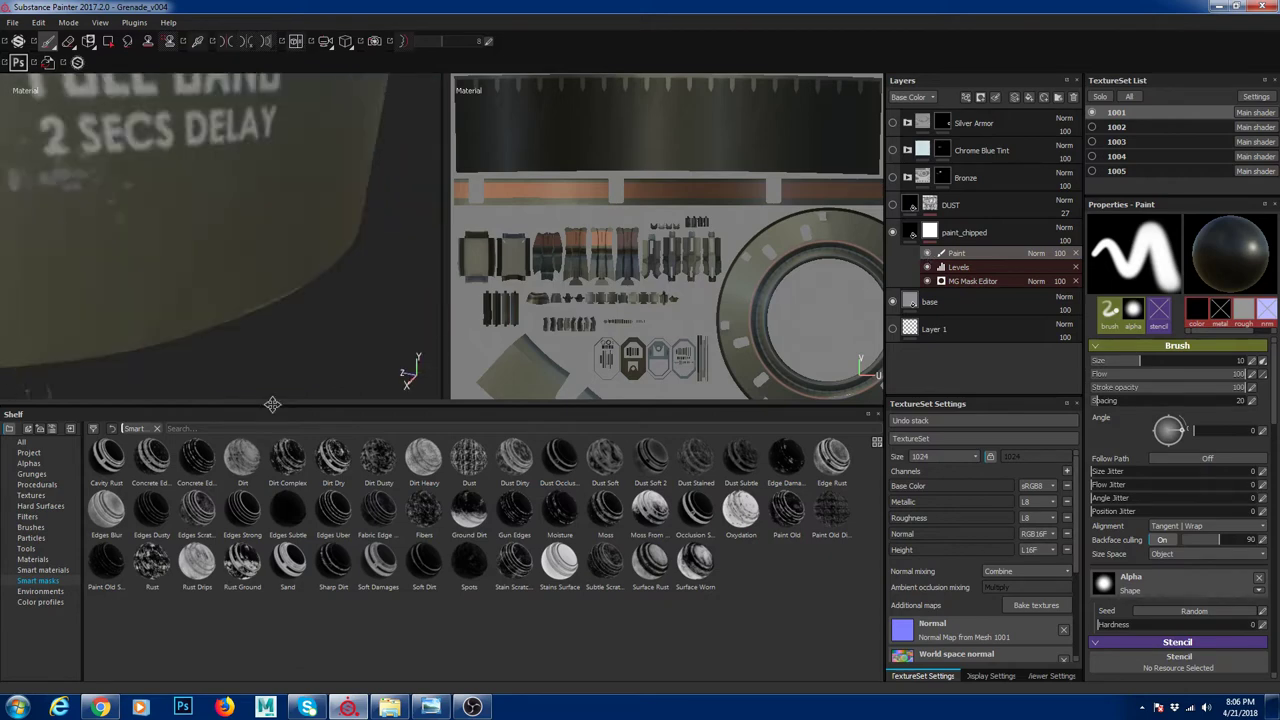
middle_click_drag(150, 85, 269, 291, "alt")
mouse_move(269, 291)
right_mouse_down("alt")
mouse_move(185, 187)
mouse_move(349, 263)
right_mouse_up("alt")
left_click_drag(349, 263, 336, 248, "alt")
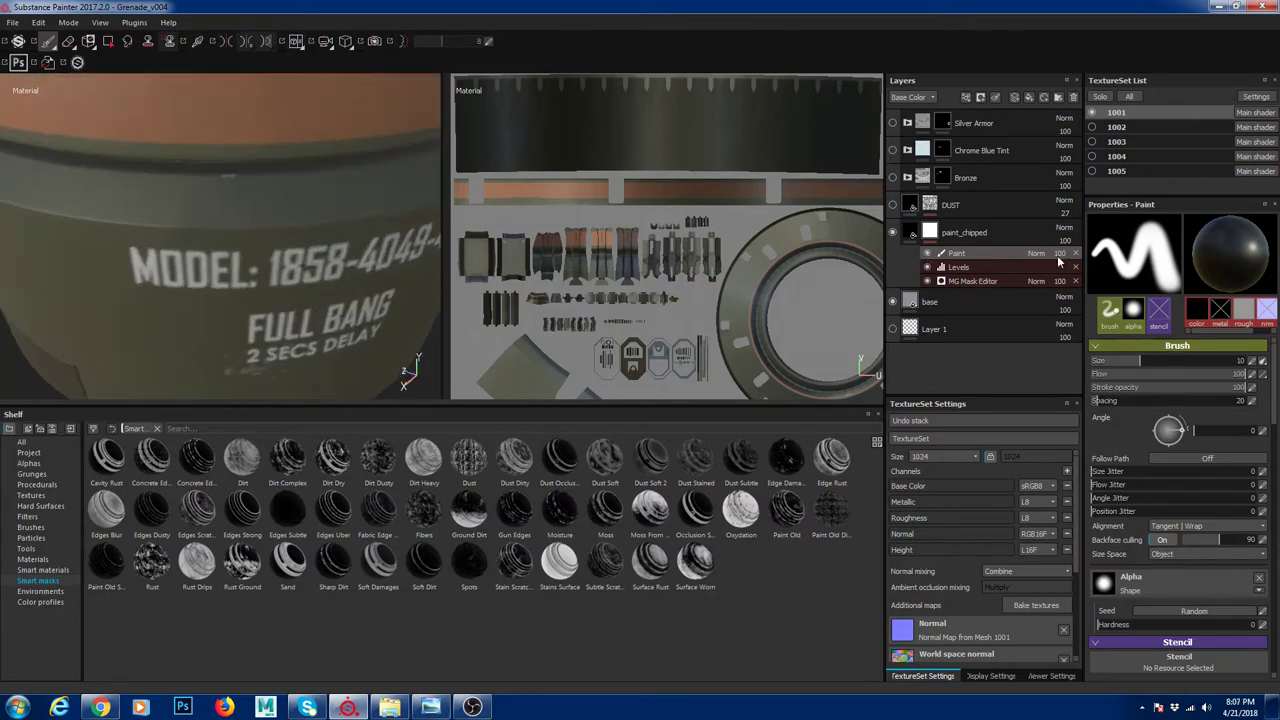
left_click(928, 255)
left_click_drag(116, 292, 142, 366, "alt")
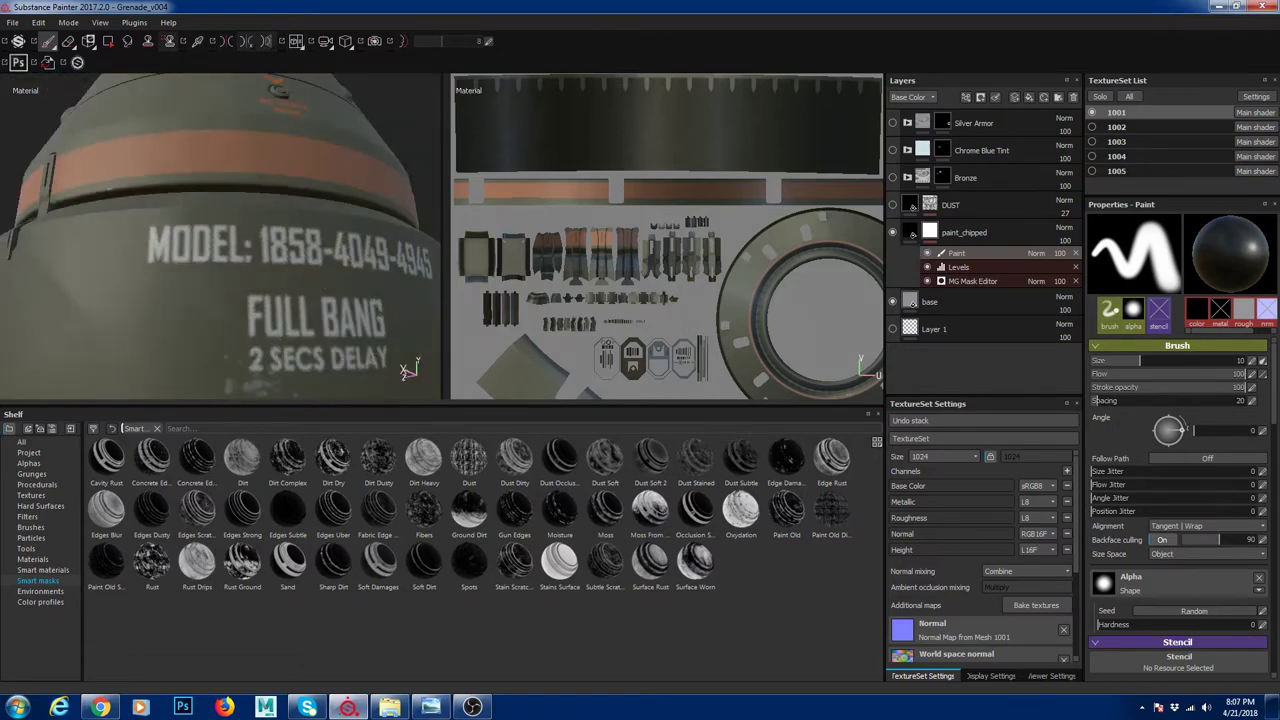
Examine the chipped bottom rim and the worn spots below the lettering from a distance and up close
scroll(220, 235, "down", 5)
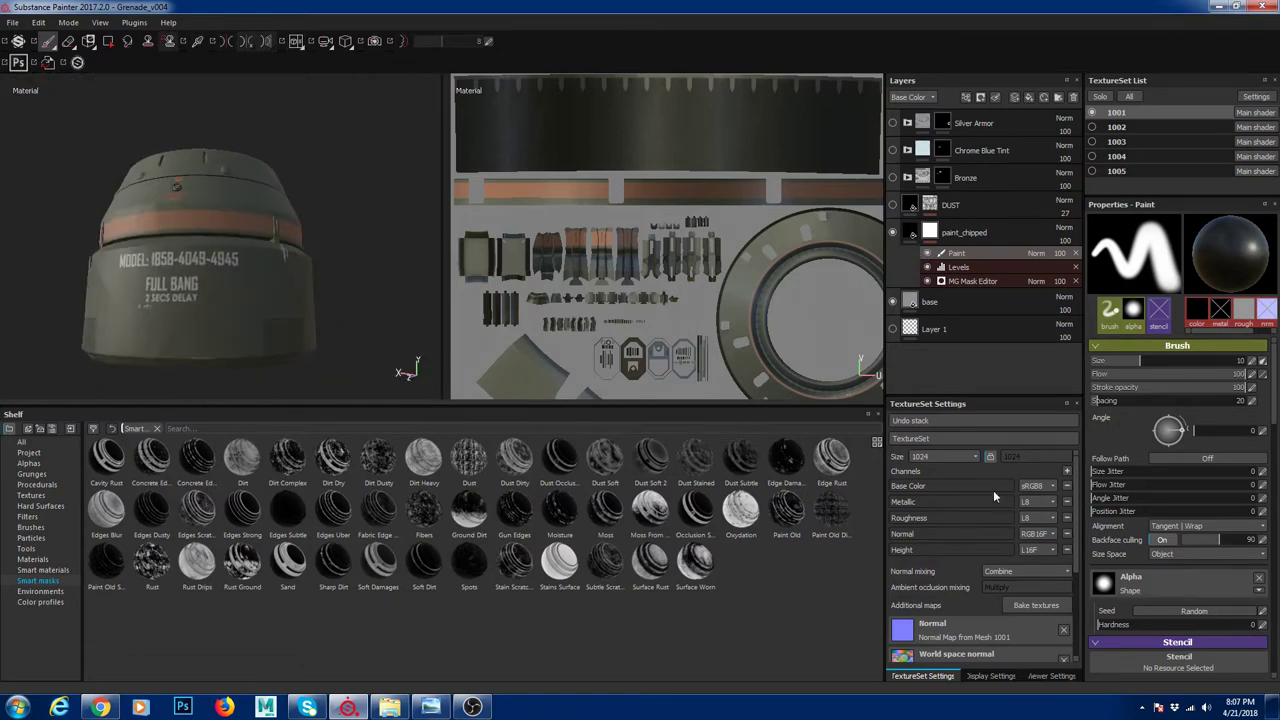
left_click_drag(267, 345, 453, 360, "alt")
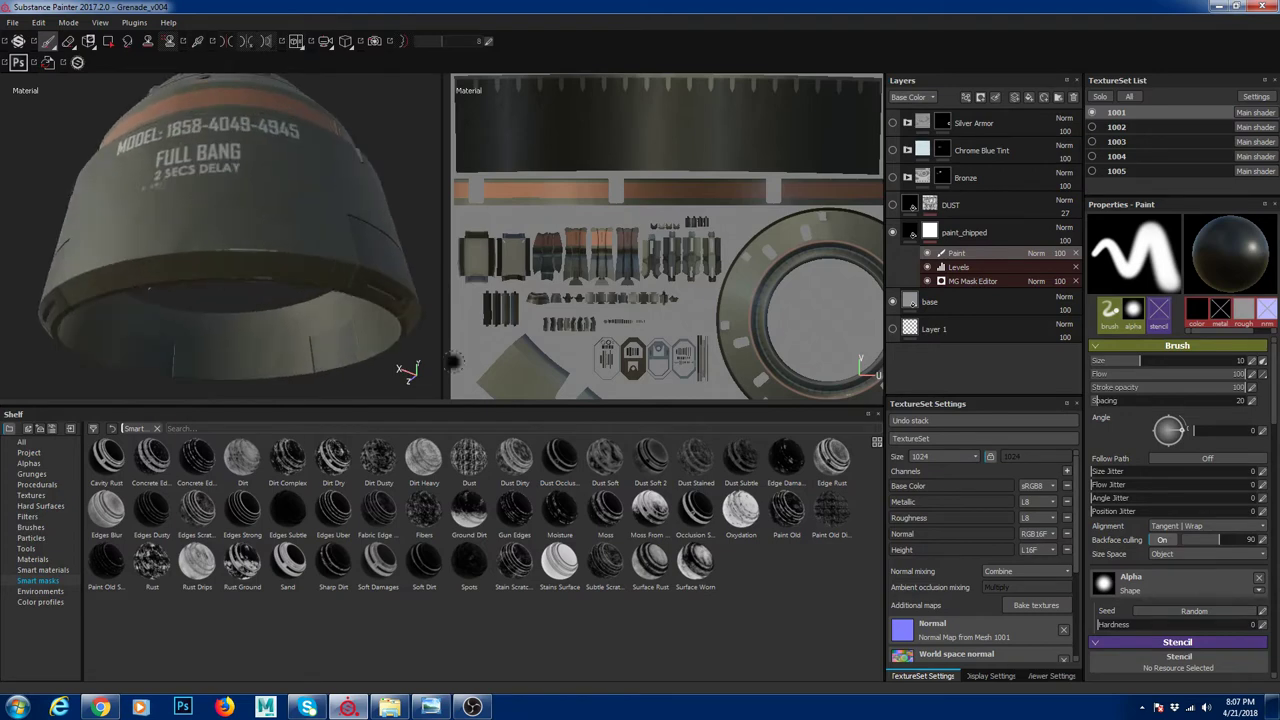
left_click_drag(249, 219, 329, 301, "alt")
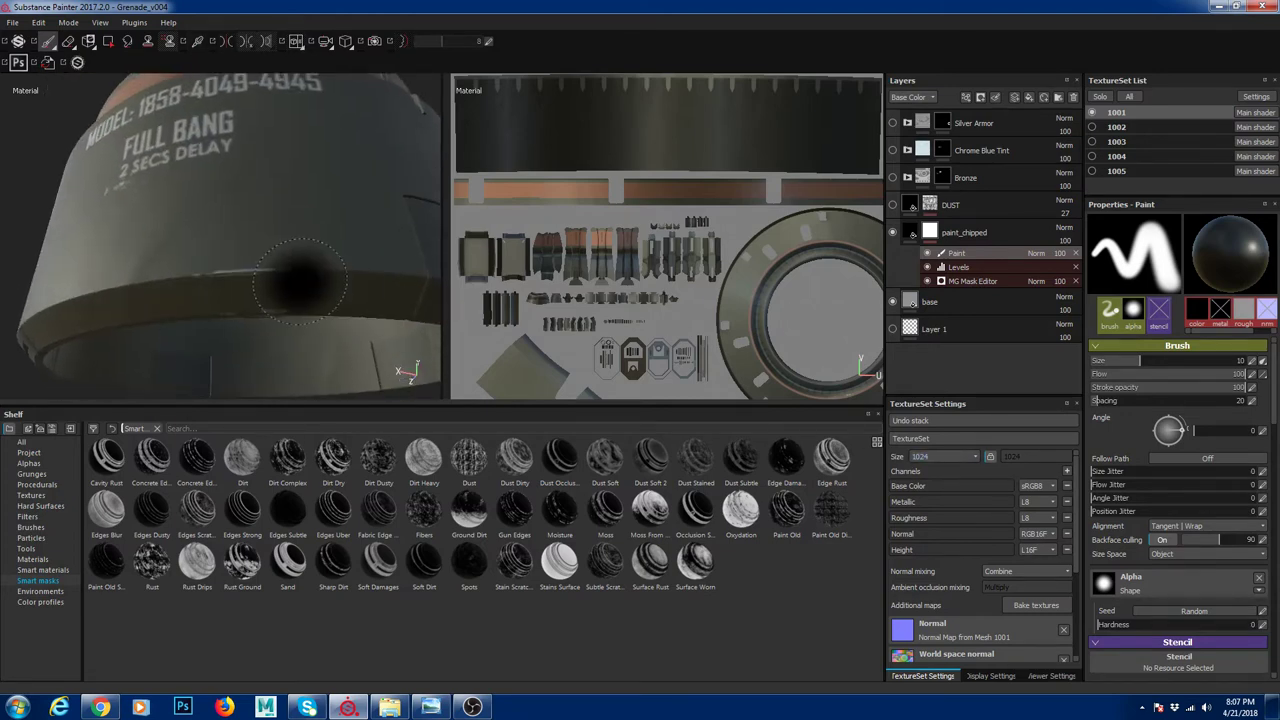
left_click_drag(260, 276, 248, 249, "alt")
middle_click_drag(248, 249, 241, 292, "alt")
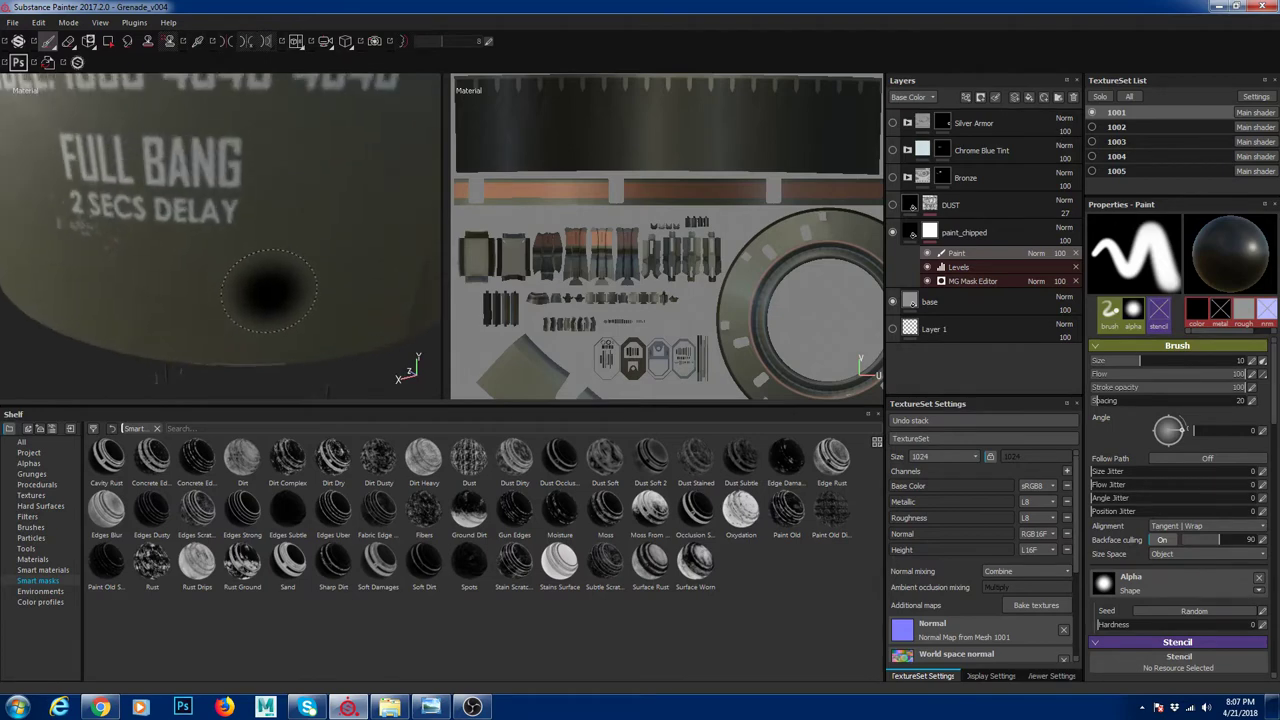
right_click_drag(266, 283, 151, 206, "alt")
middle_click_drag(317, 263, 277, 297, "alt")
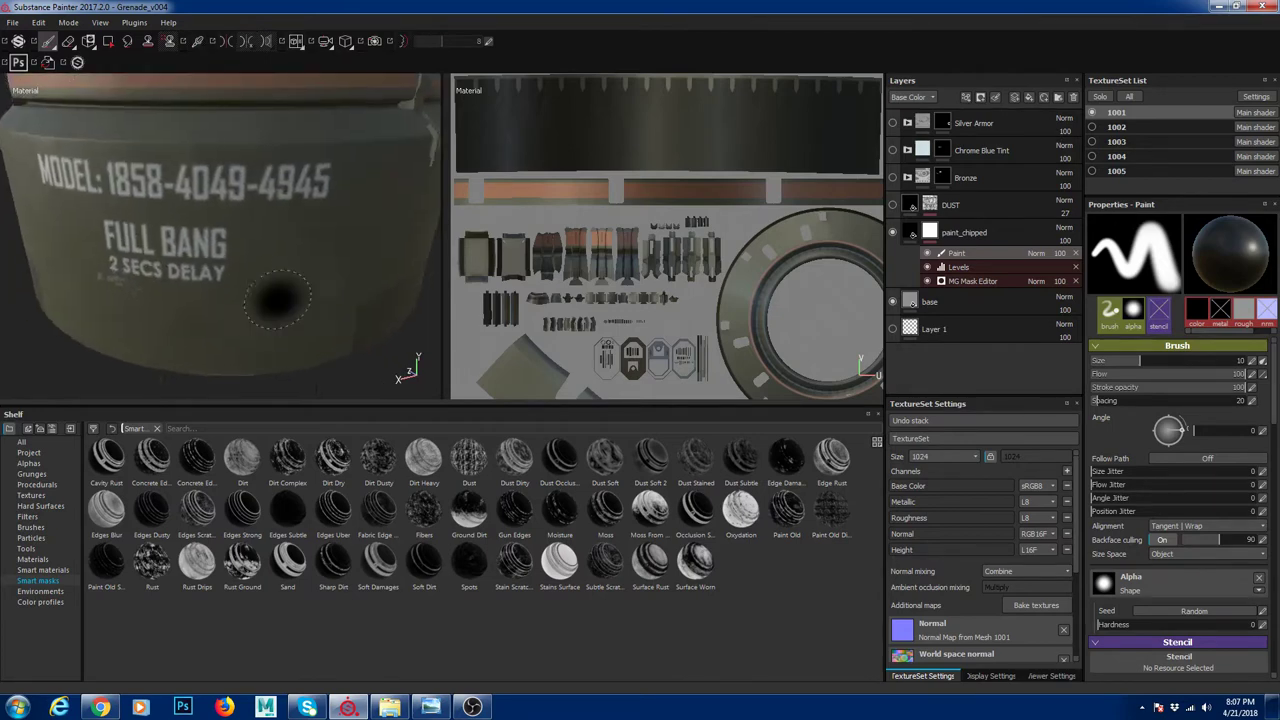
left_click_drag(277, 297, 227, 226, "alt")
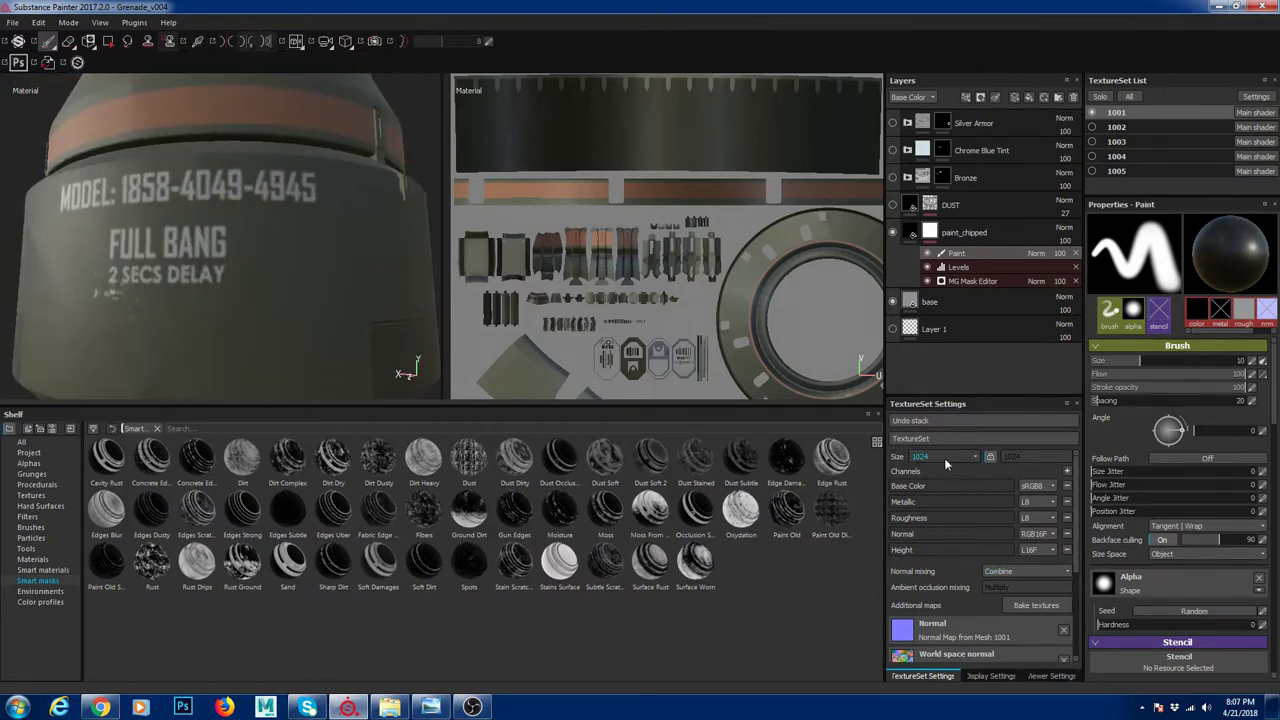
Turn on the DUST layer and inspect the grenade's orange band and lettering from several distances
right_click_drag(324, 281, 160, 355, "alt")
middle_click_drag(246, 271, 209, 258, "alt")
right_click_drag(226, 237, 232, 177, "alt")
middle_click_drag(232, 177, 222, 219, "alt")
right_click_drag(311, 286, 249, 260, "alt")
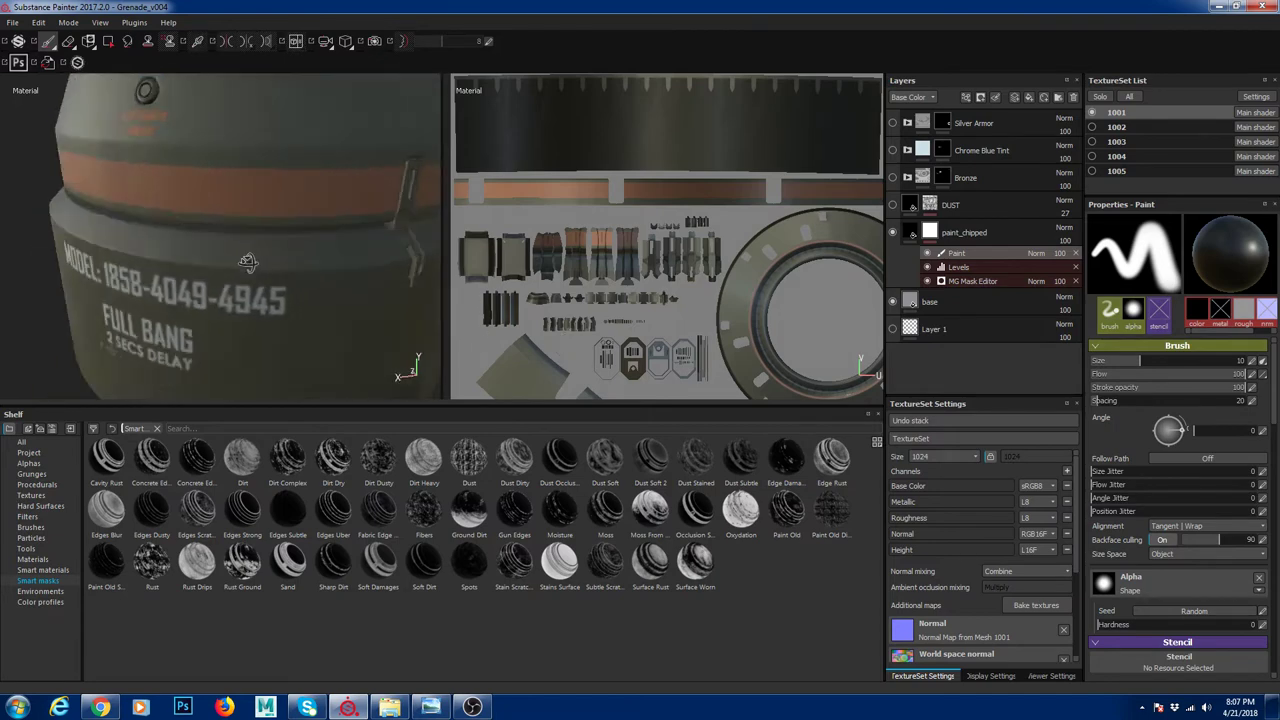
left_click_drag(249, 260, 170, 155, "alt")
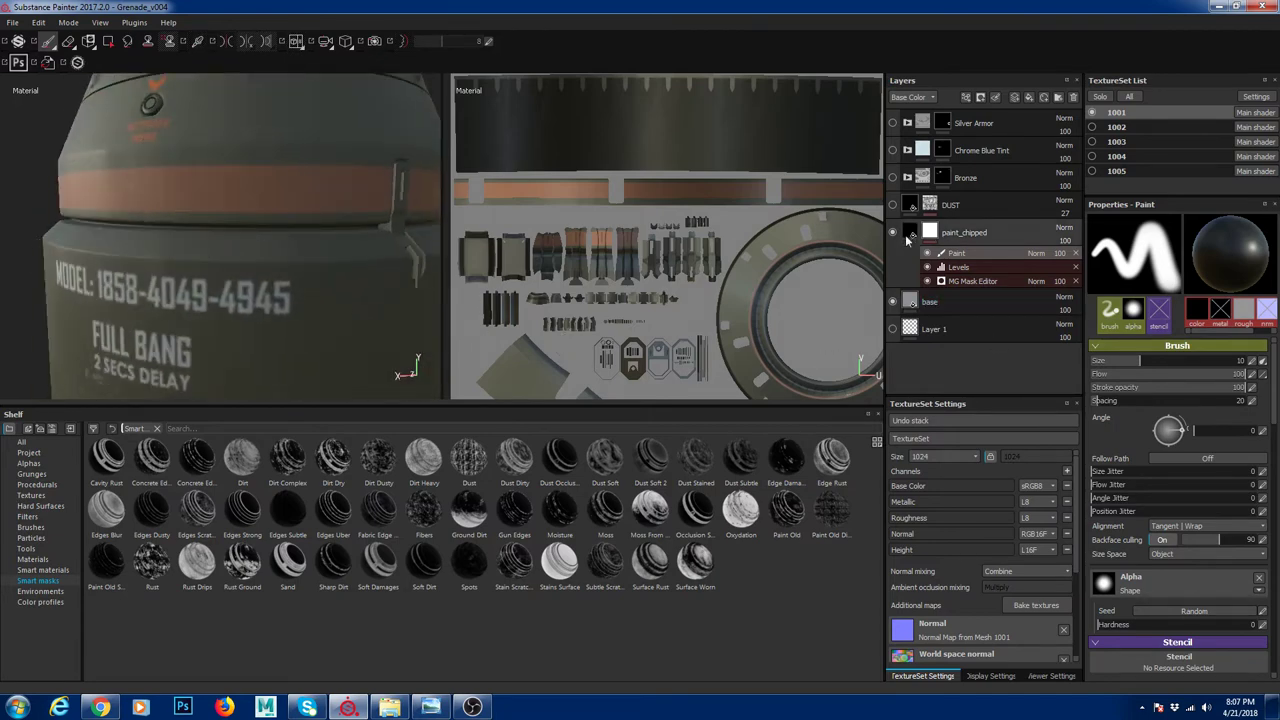
left_click(893, 206)
right_click_drag(386, 258, 240, 177, "alt")
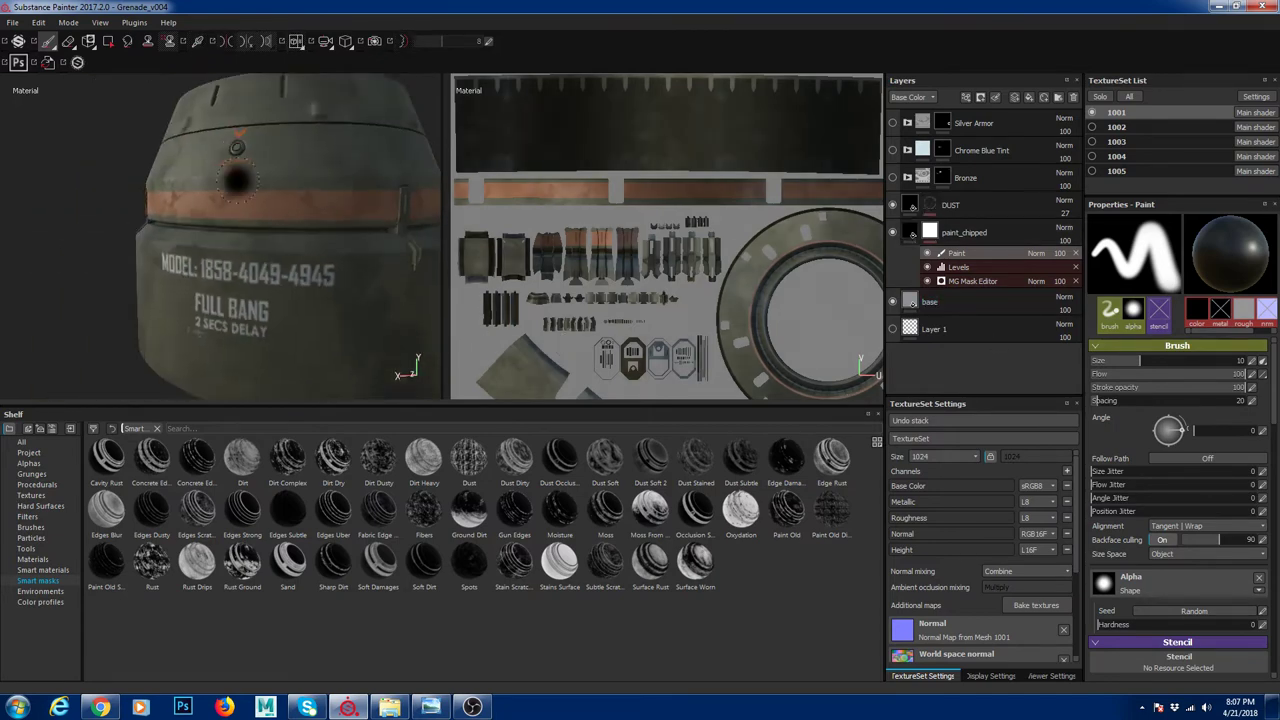
left_click_drag(240, 177, 310, 243, "alt")
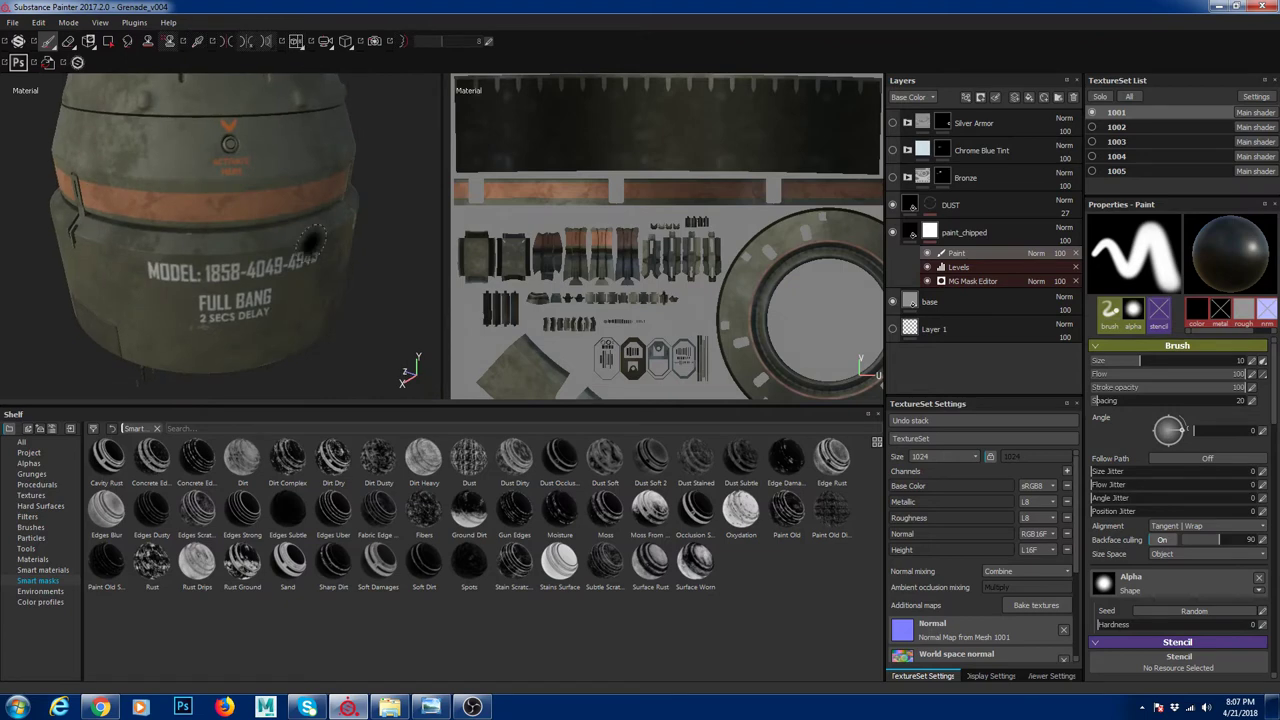
Select the DUST layer's fill, list the shelf's materials, and examine the dust around the orange band and MODEL lettering
left_click(911, 206)
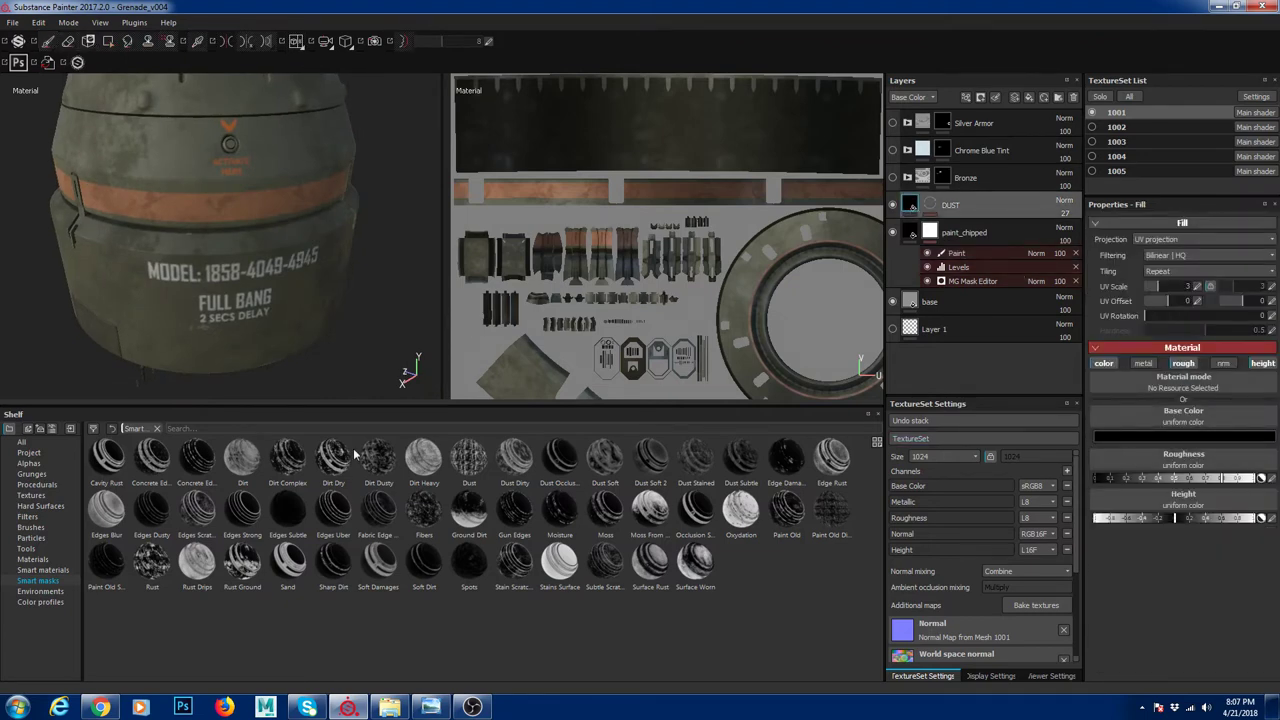
left_click(33, 559)
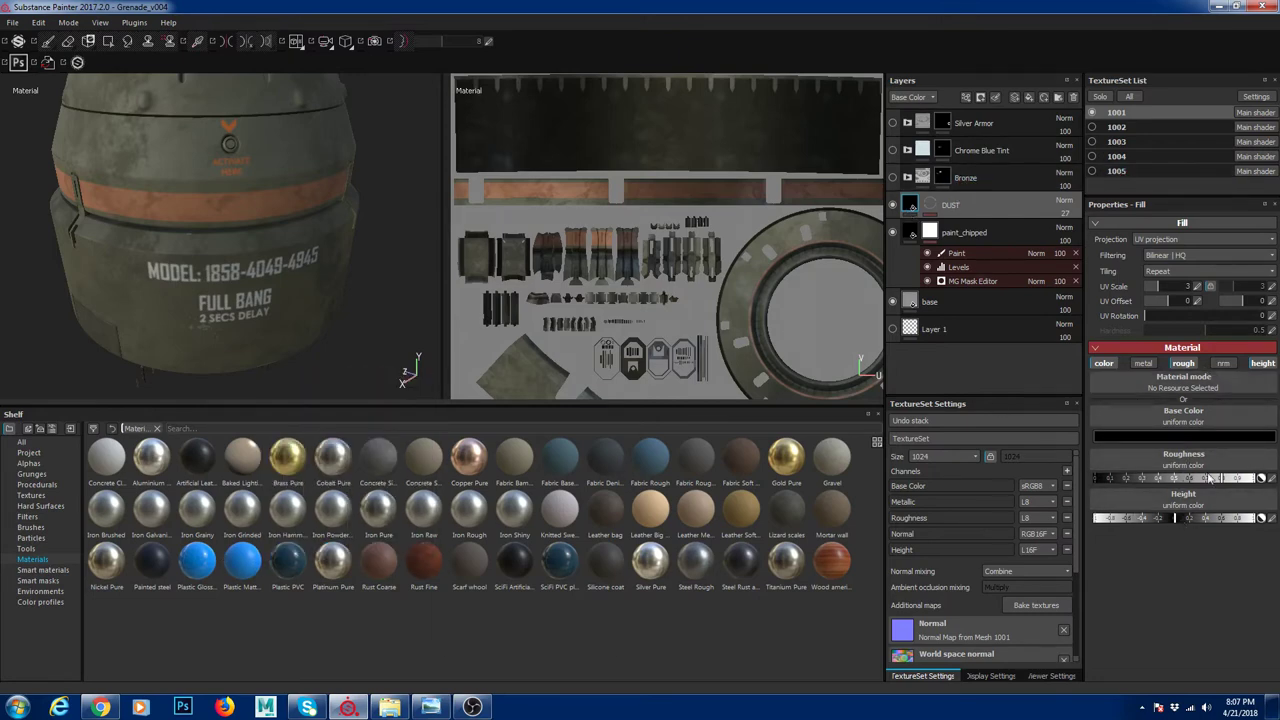
left_click_drag(250, 282, 171, 262, "alt")
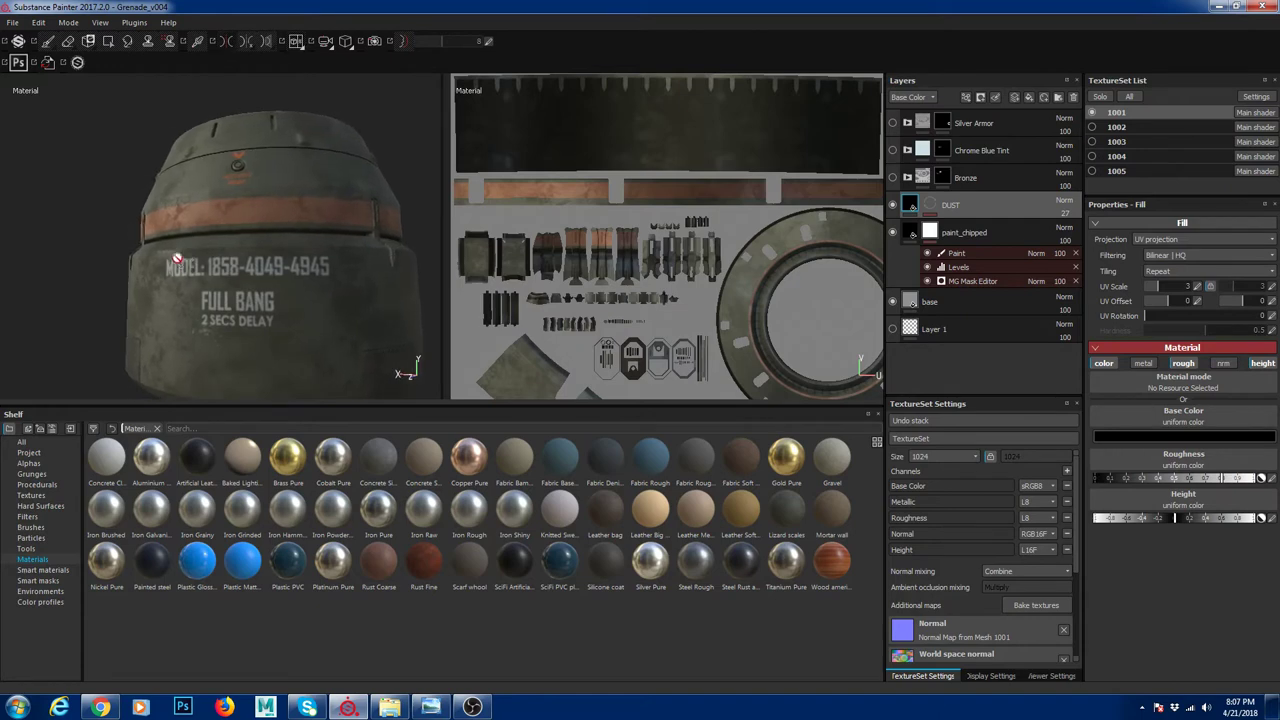
middle_click_drag(171, 222, 202, 182, "alt")
right_click_drag(202, 182, 256, 256, "alt")
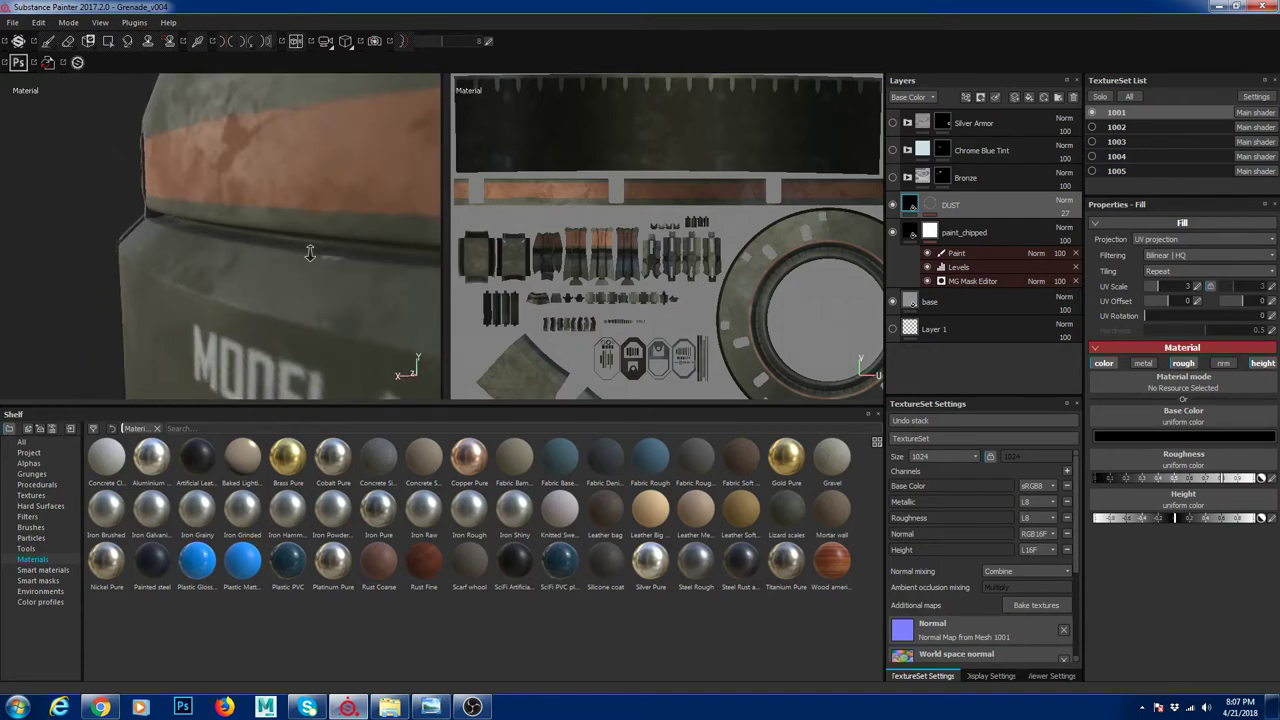
middle_click_drag(256, 256, 169, 232, "alt")
left_click_drag(169, 232, 246, 223, "alt")
scroll(246, 223, "up", 3)
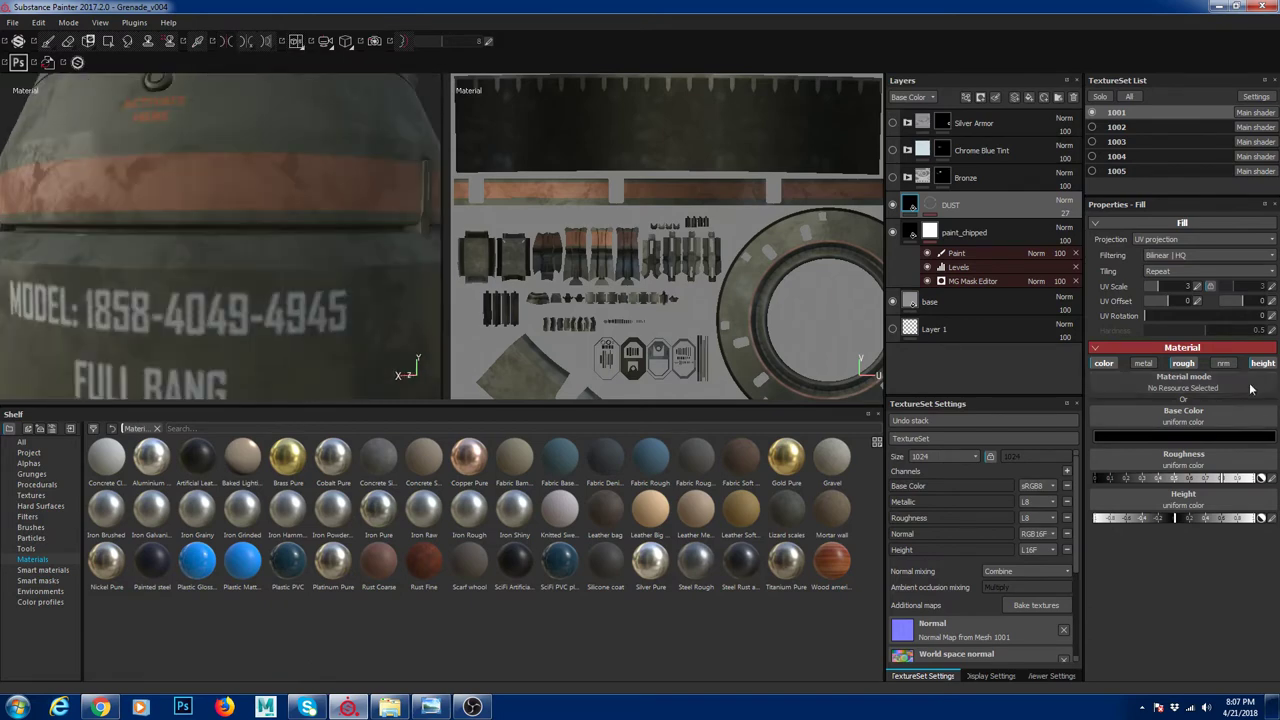
Check the DUST fill's height channel and examine the orange band's surface up close and from the side
left_click(1258, 364)
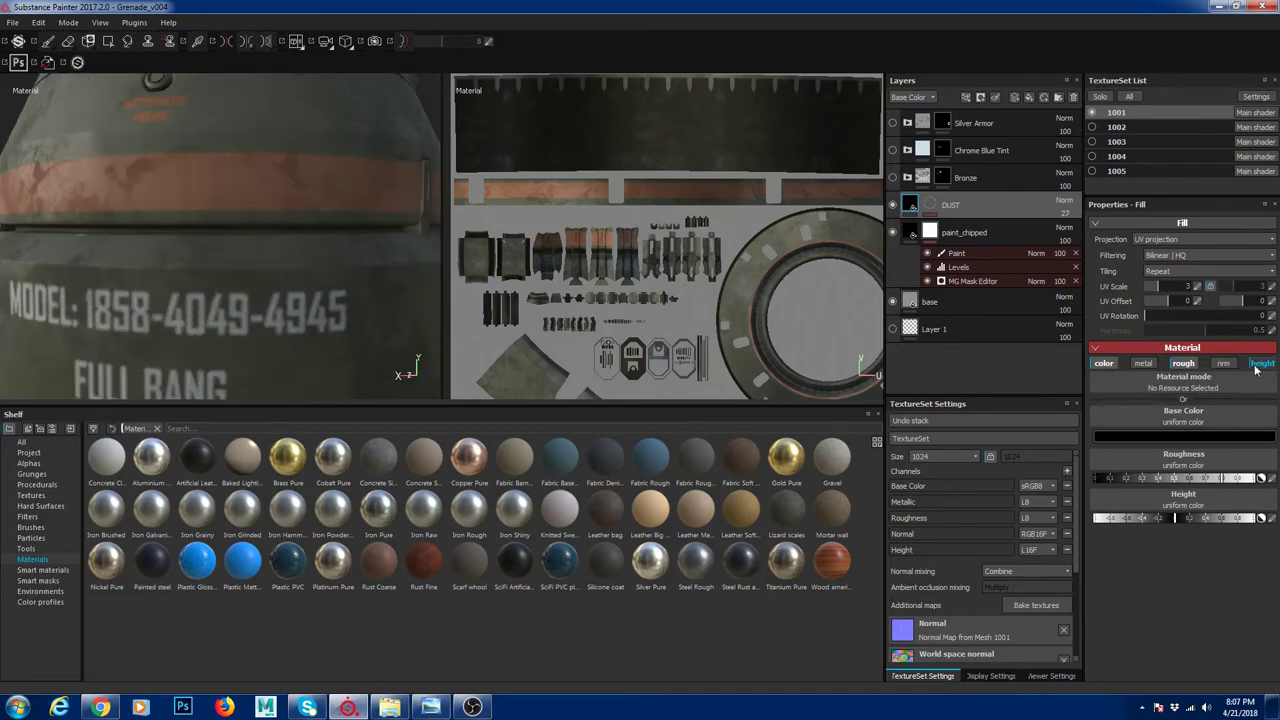
left_click_drag(210, 352, 200, 177, "alt")
middle_click_drag(200, 177, 223, 203, "alt")
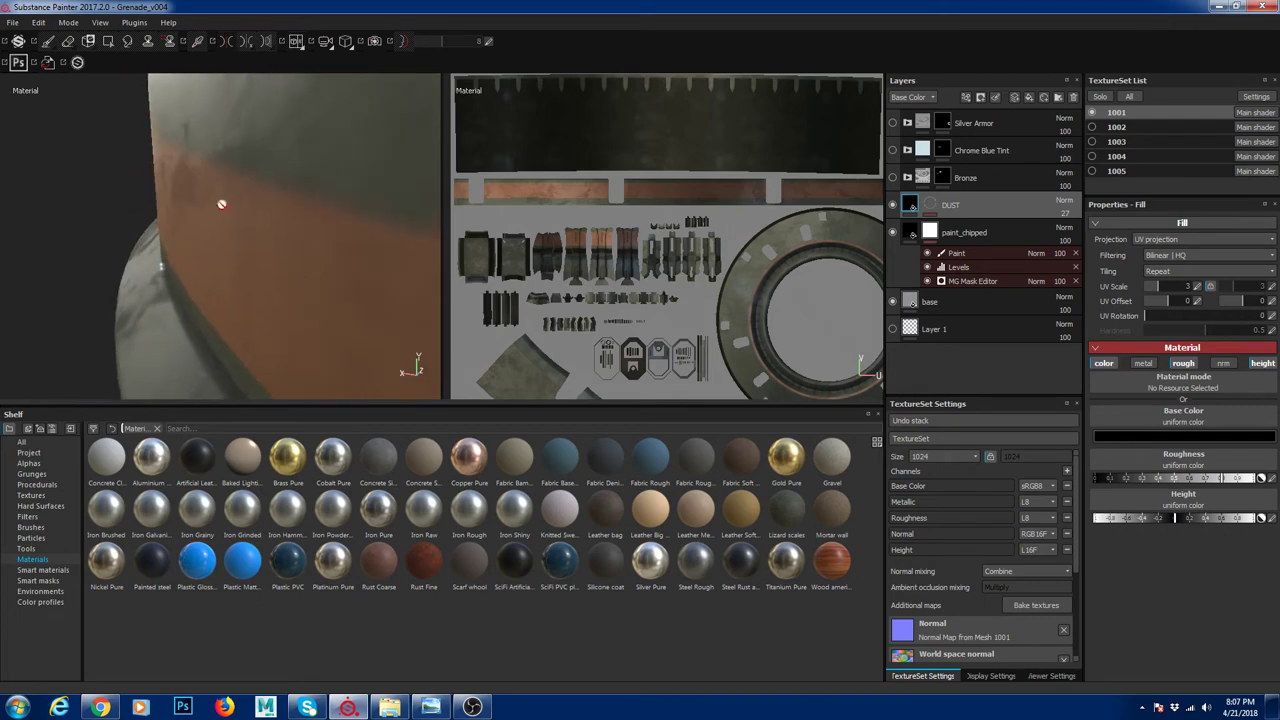
right_click_drag(223, 203, 134, 190, "alt")
left_click_drag(134, 189, 287, 253, "alt")
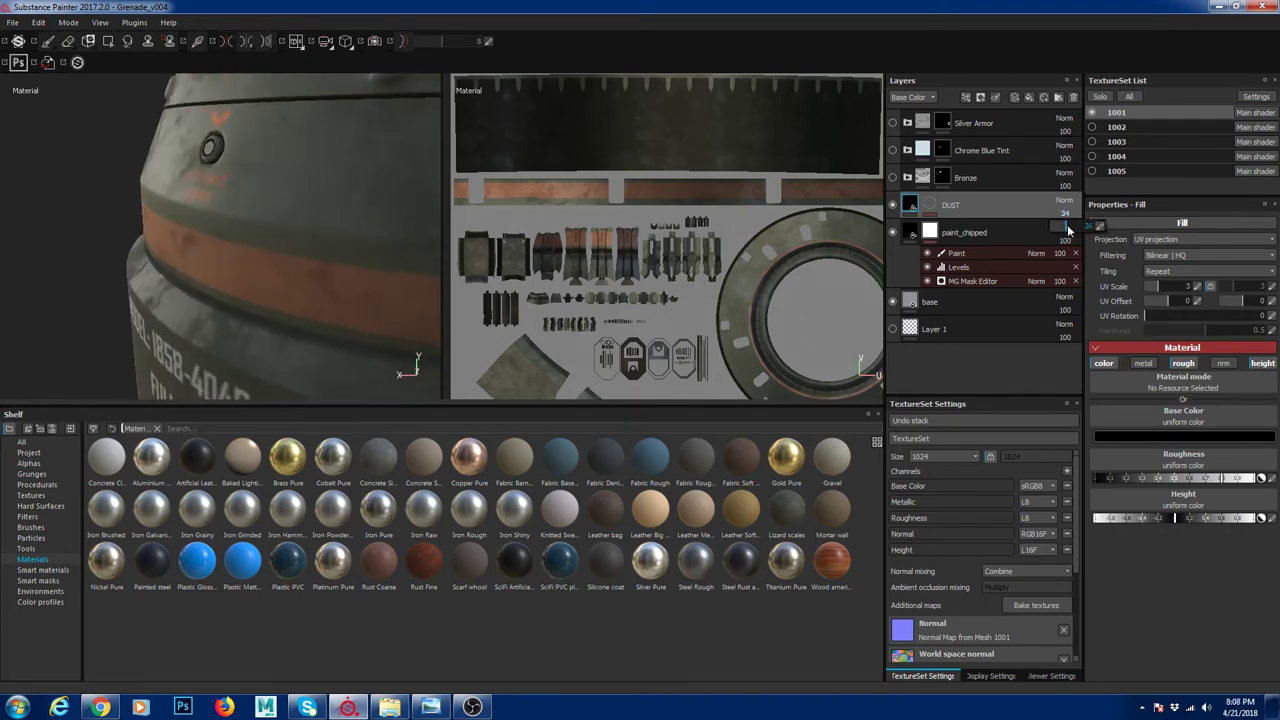
Raise the DUST layer's opacity to 100 and inspect the grime across the grenade body
left_click_drag(1068, 230, 1094, 229)
left_click_drag(232, 170, 263, 186, "alt")
right_click_drag(263, 186, 246, 262, "alt")
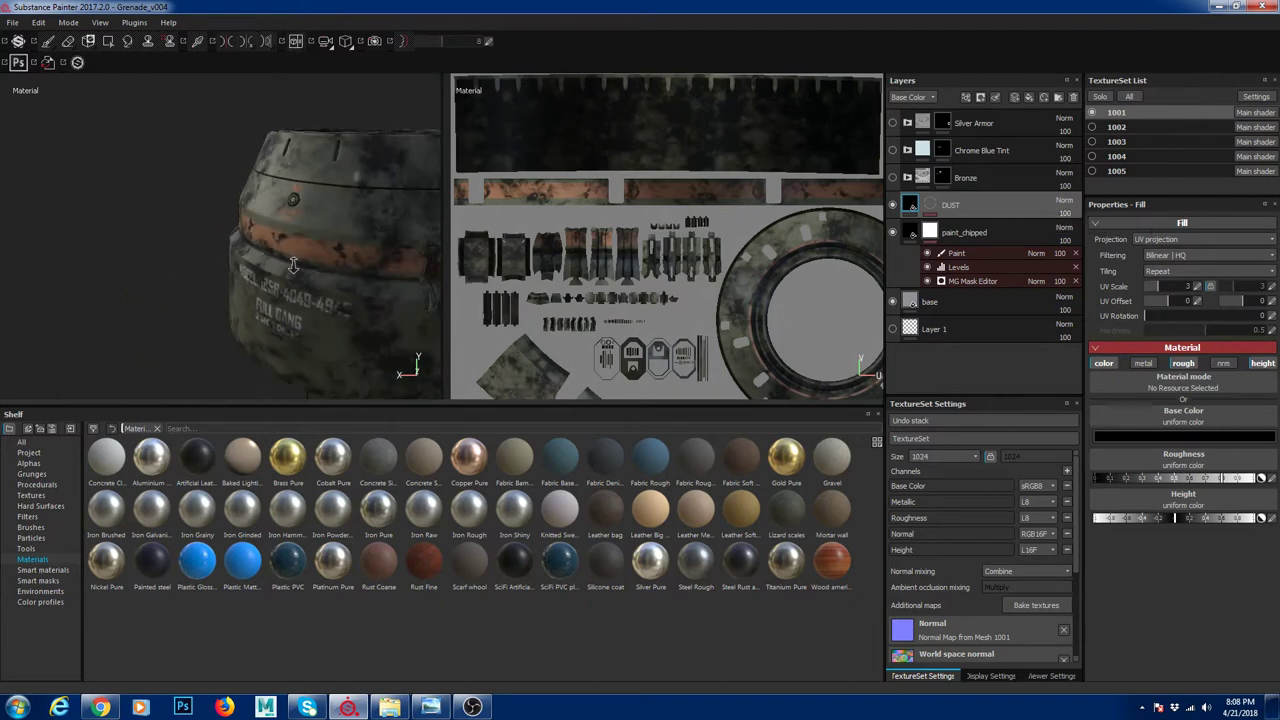
left_click_drag(246, 262, 229, 240, "alt")
middle_click_drag(229, 240, 254, 262, "alt")
right_click_drag(254, 262, 286, 264, "alt")
left_click_drag(286, 264, 323, 309, "alt")
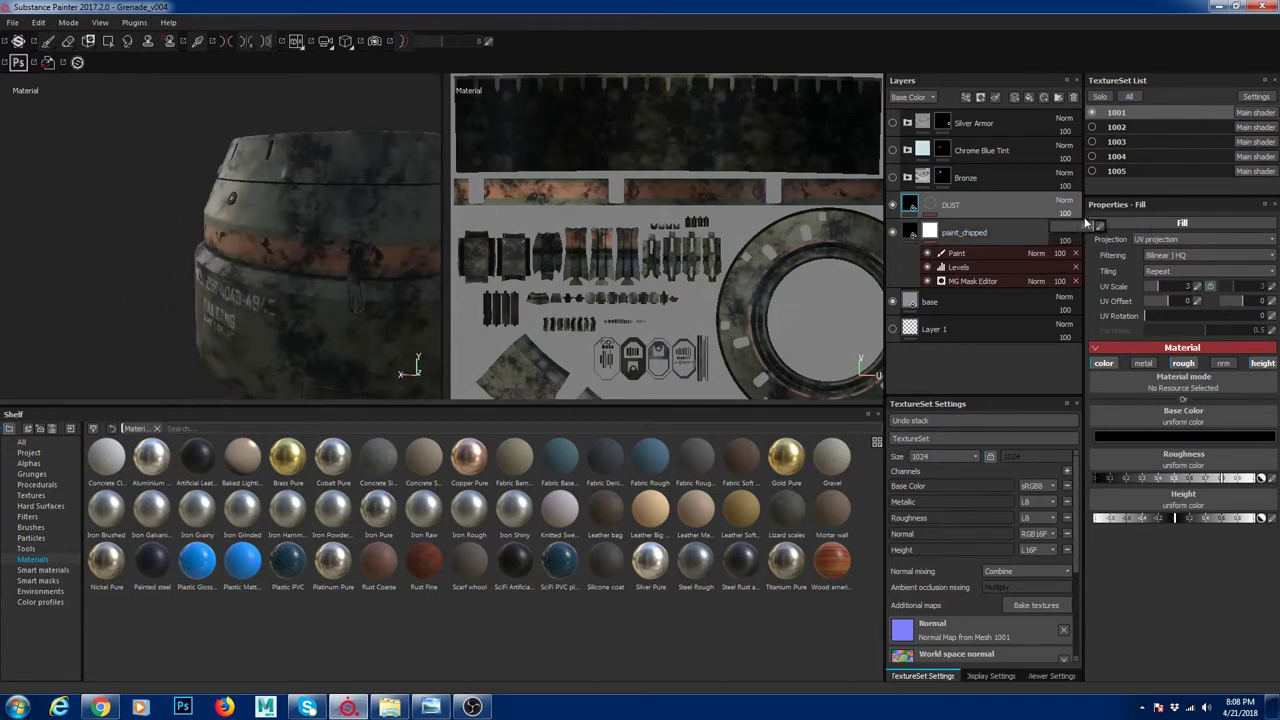
Set the DUST layer's opacity to 27, then select the paint_chipped layer's mask
left_click_drag(1087, 229, 1070, 228)
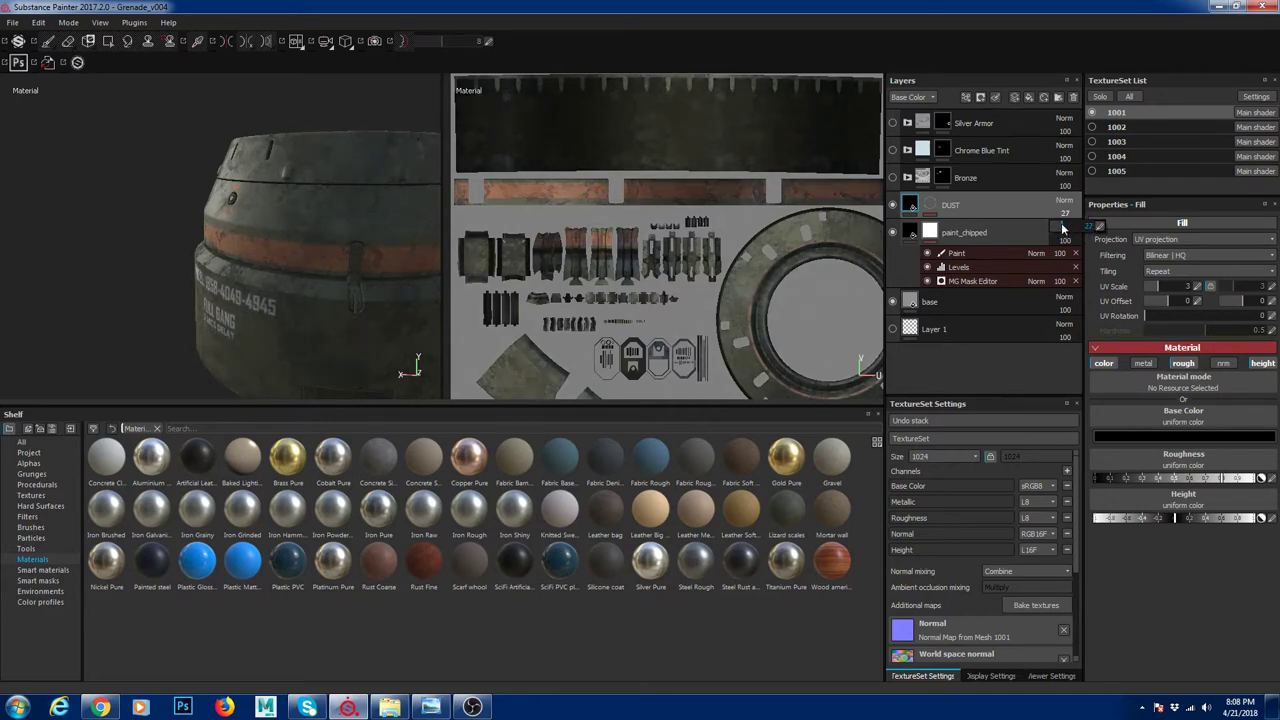
left_click_drag(148, 334, 218, 336, "alt")
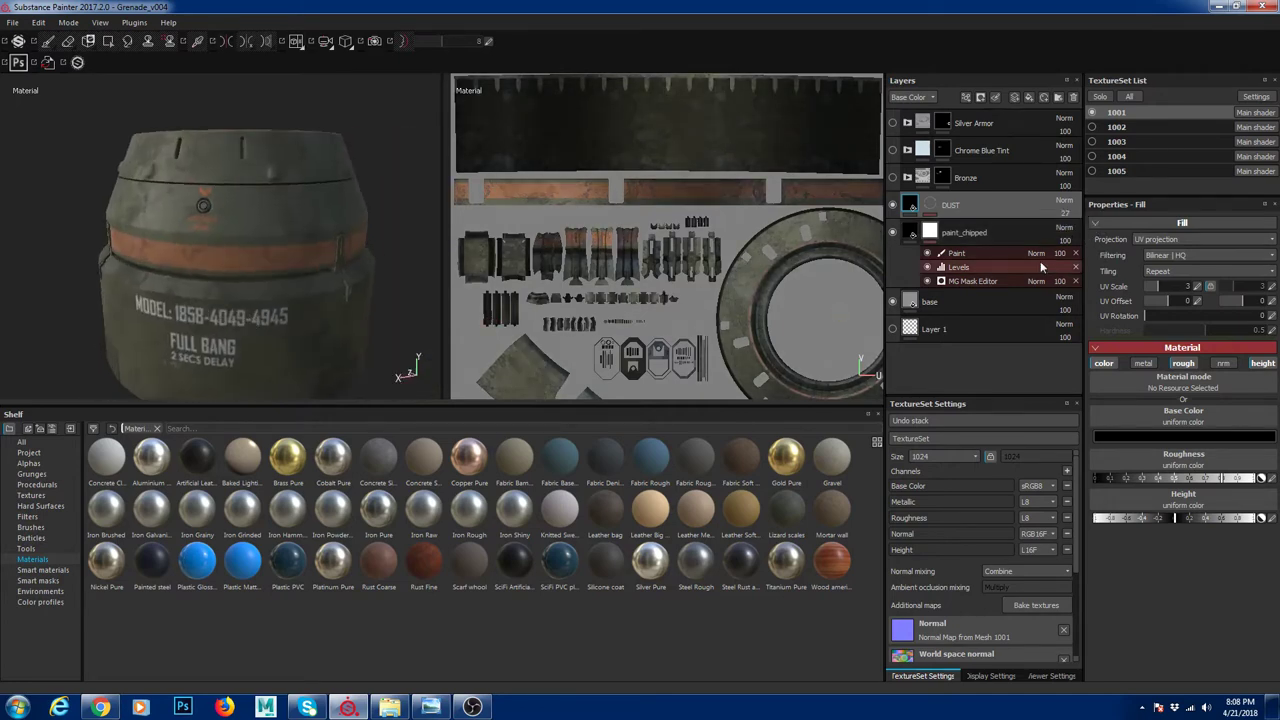
left_click(975, 232)
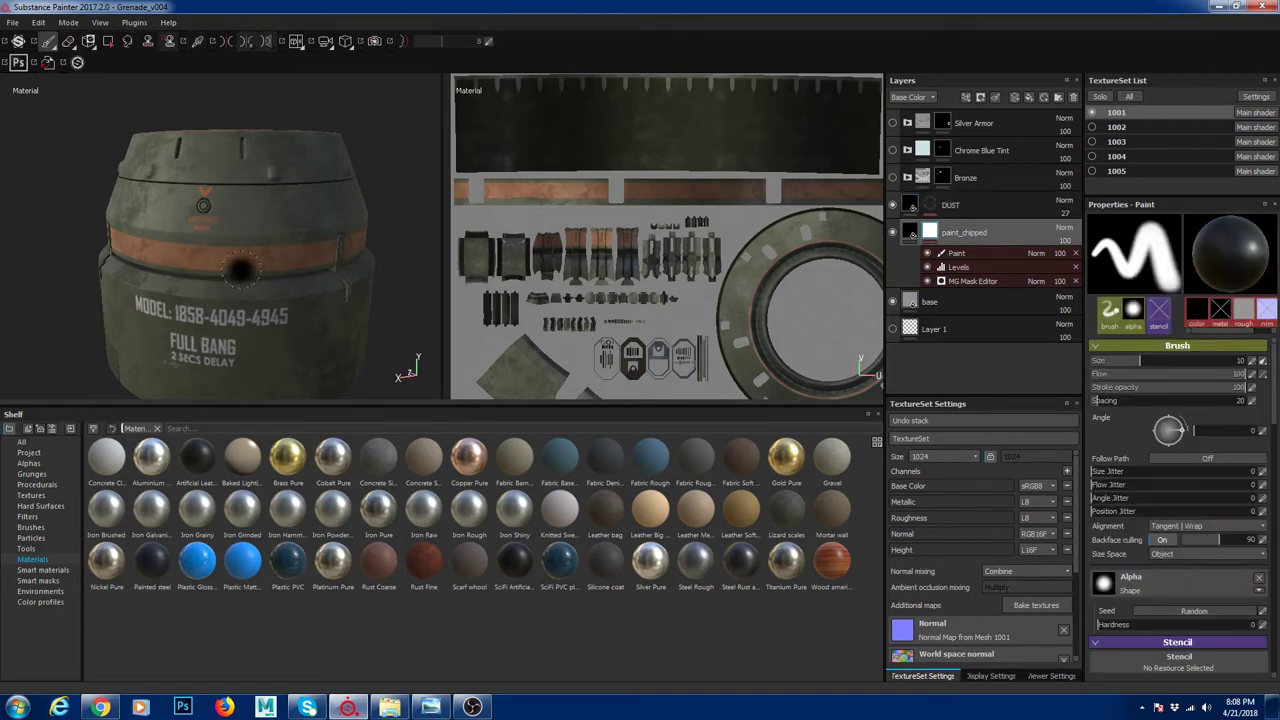
left_click_drag(339, 243, 260, 304, "alt")
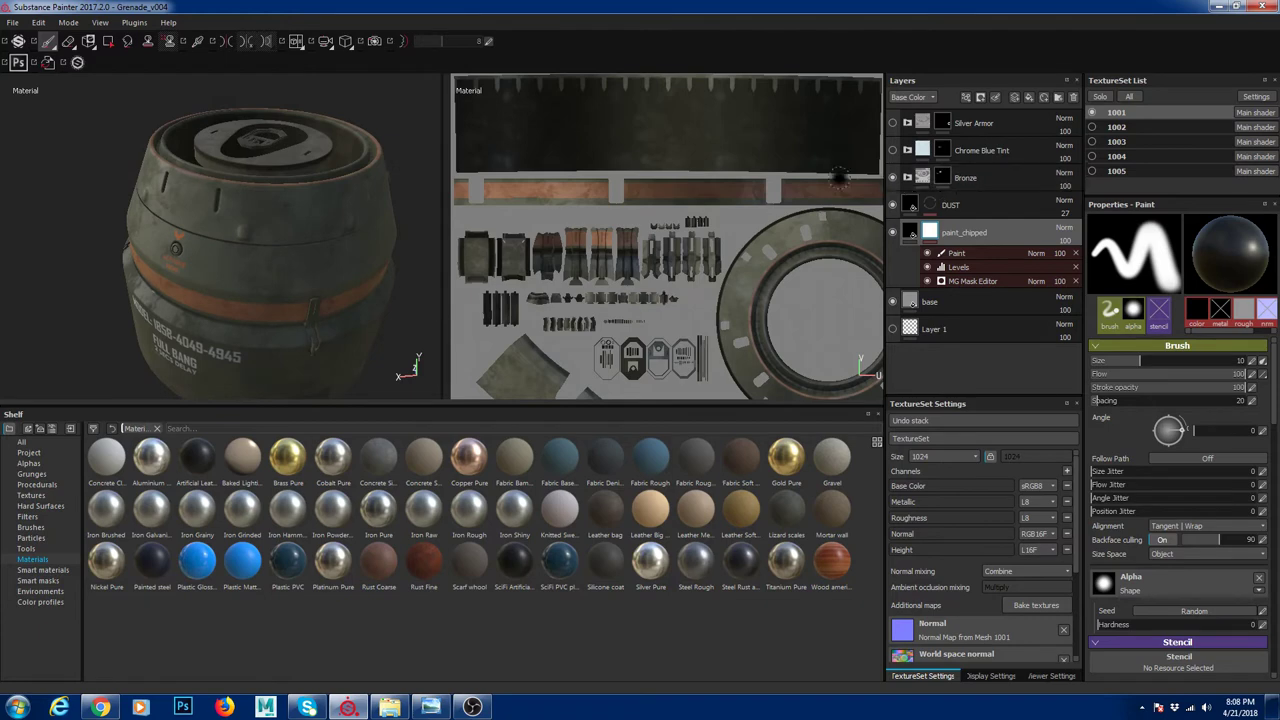
Toggle the Bronze group's visibility to compare the side clip, leave it shown, and inspect the clip up close
left_click_drag(303, 183, 283, 110, "alt")
left_click(893, 177)
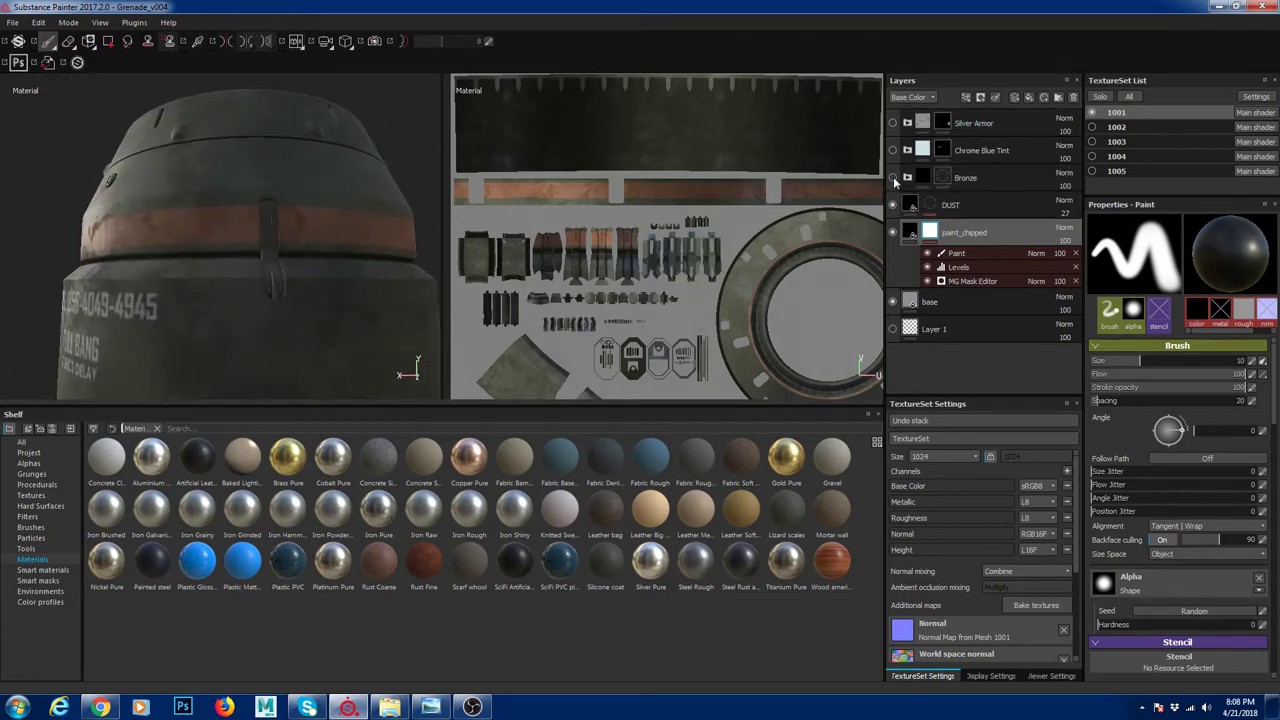
left_click(893, 177)
left_click(893, 177)
left_click(893, 178)
left_click_drag(276, 284, 273, 204, "alt")
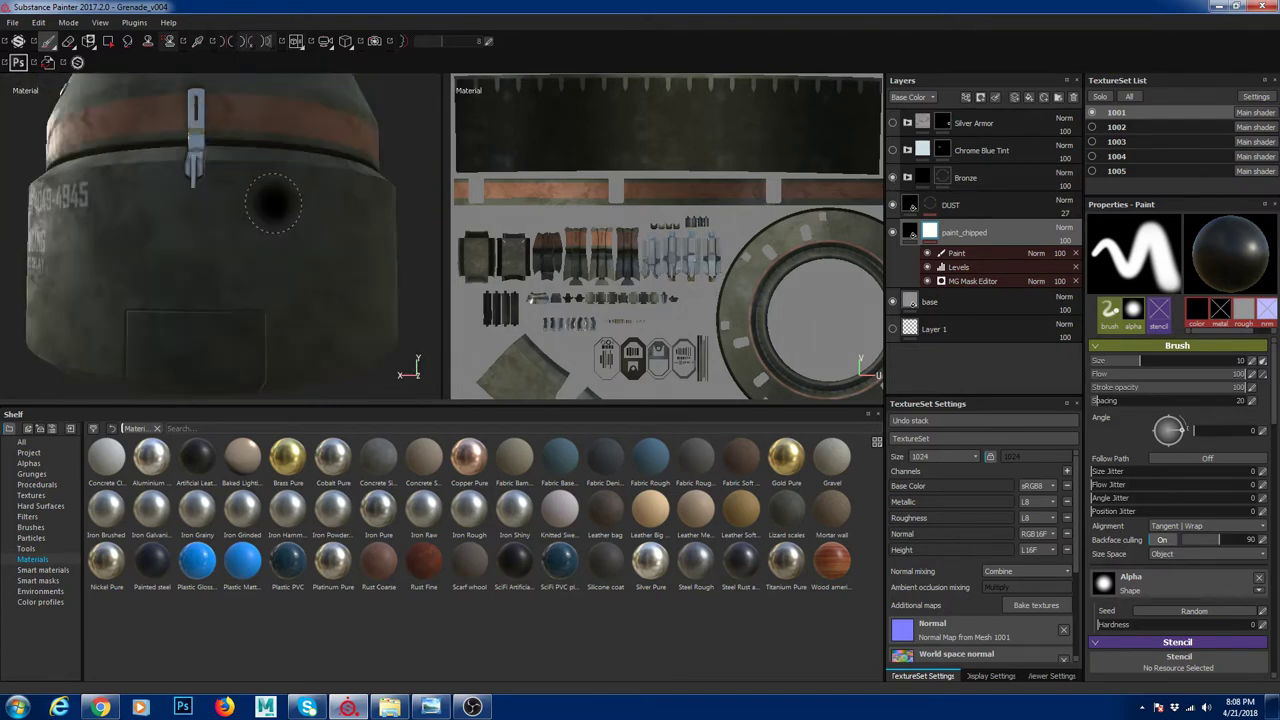
middle_click_drag(242, 203, 262, 233, "alt")
right_click_drag(262, 233, 514, 494, "alt")
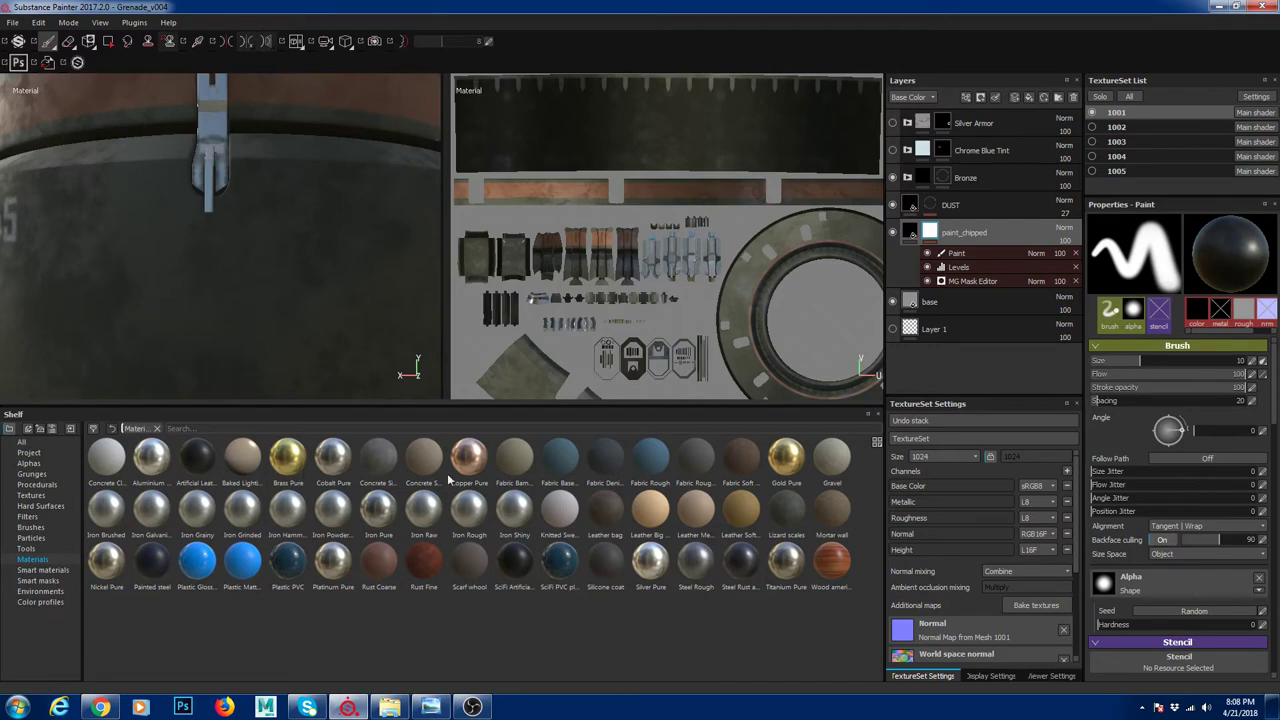
List the smart materials in the shelf and look inside the Bronze group at its Dirt and Base Metal layers
left_click(45, 571)
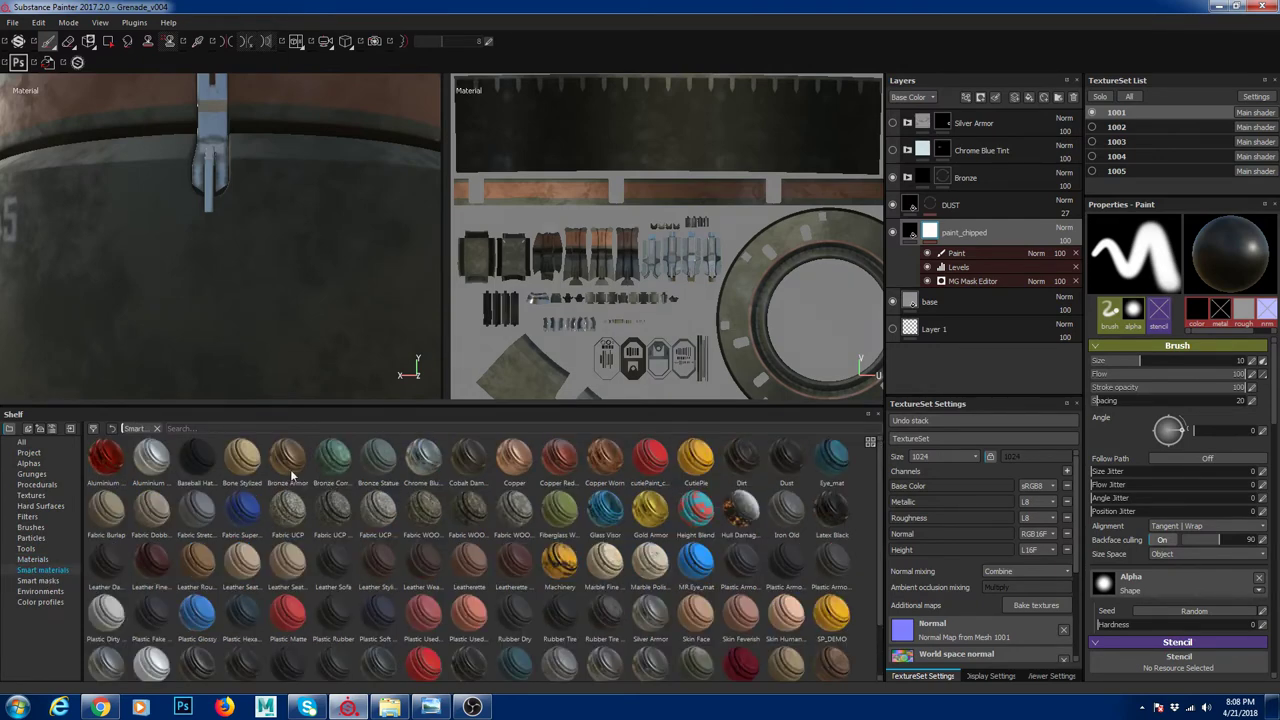
left_click(907, 178)
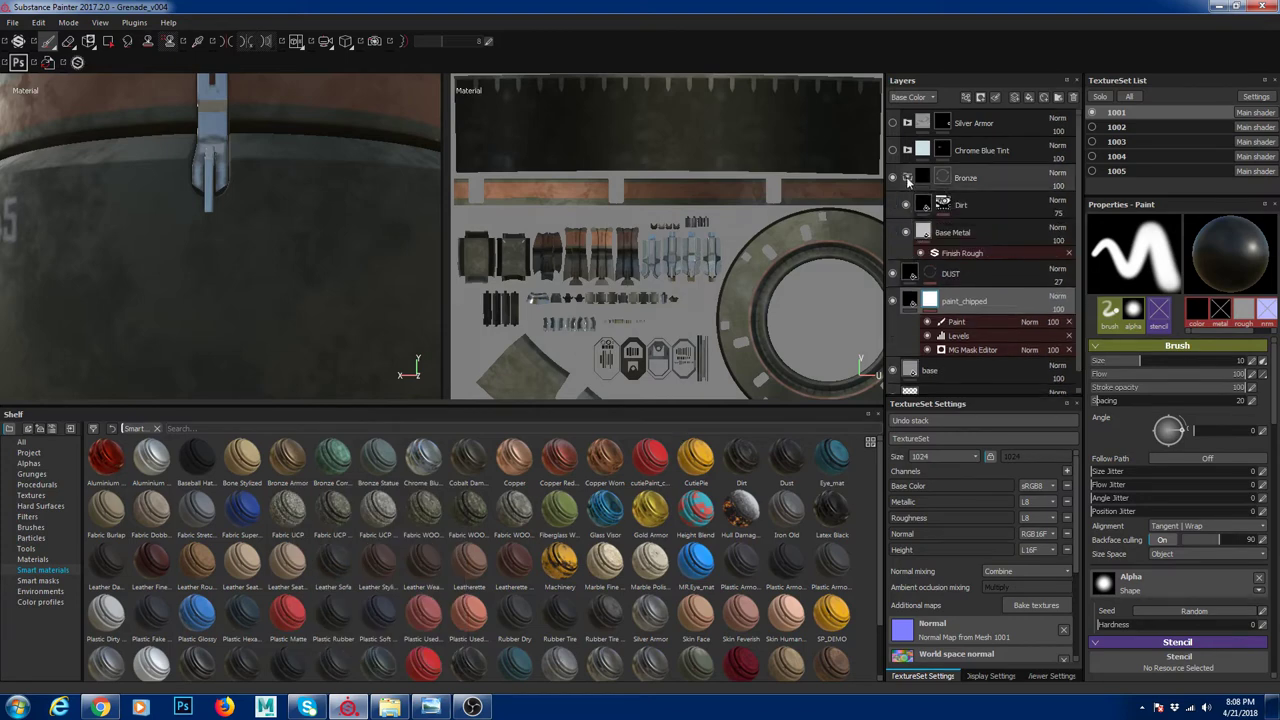
left_click(907, 178)
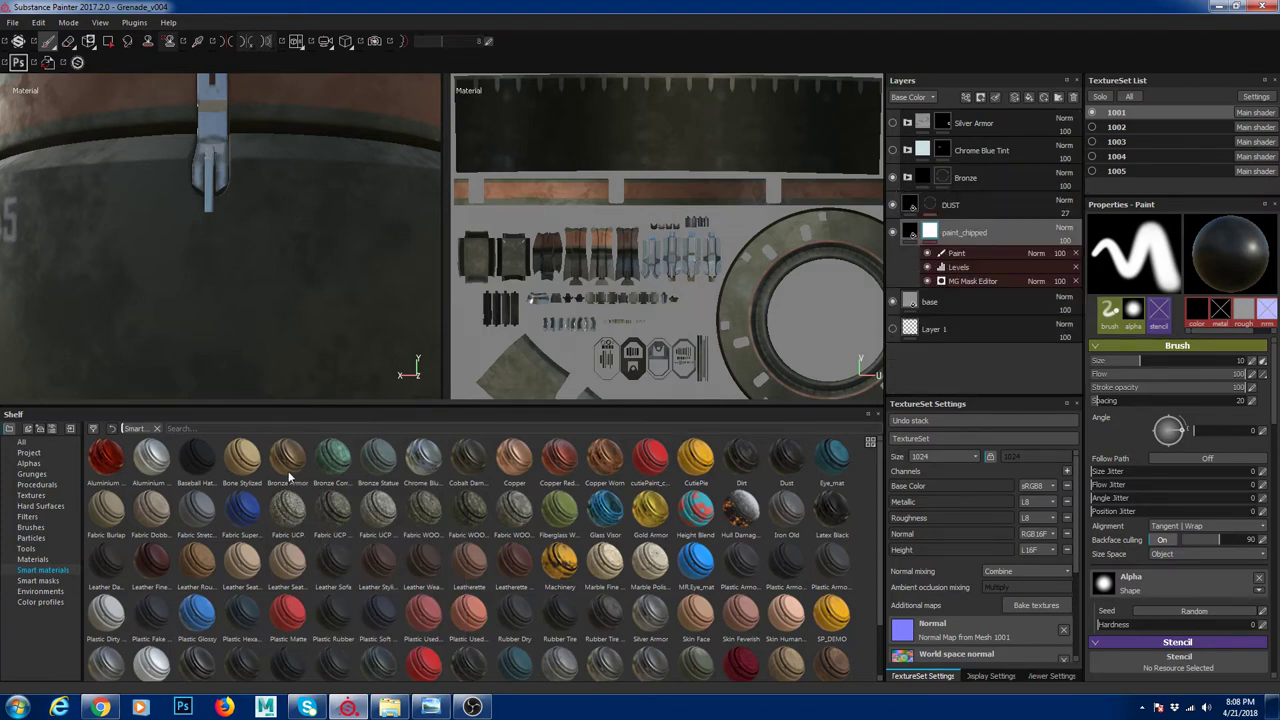
left_click_drag(214, 163, 265, 215, "alt")
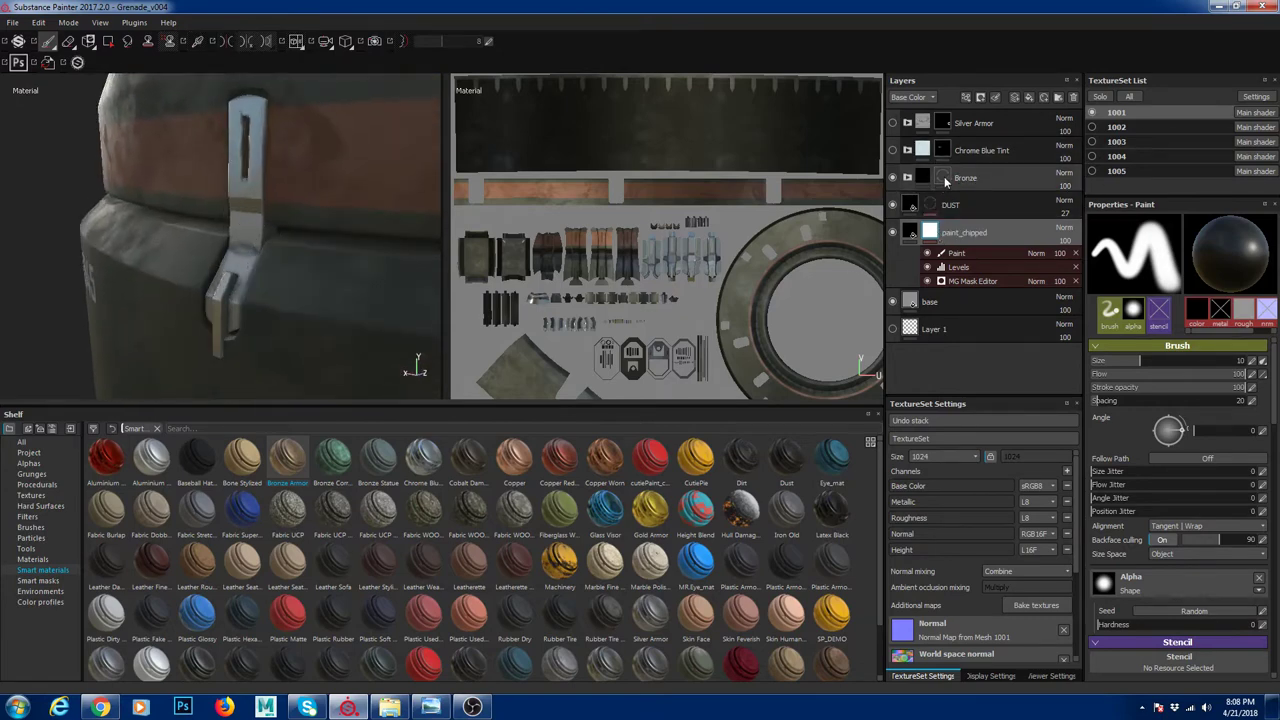
left_click(908, 178)
left_click(908, 178)
Review the Bronze group's black mask option, select its existing mask, and look over the UV layout
right_click(966, 180)
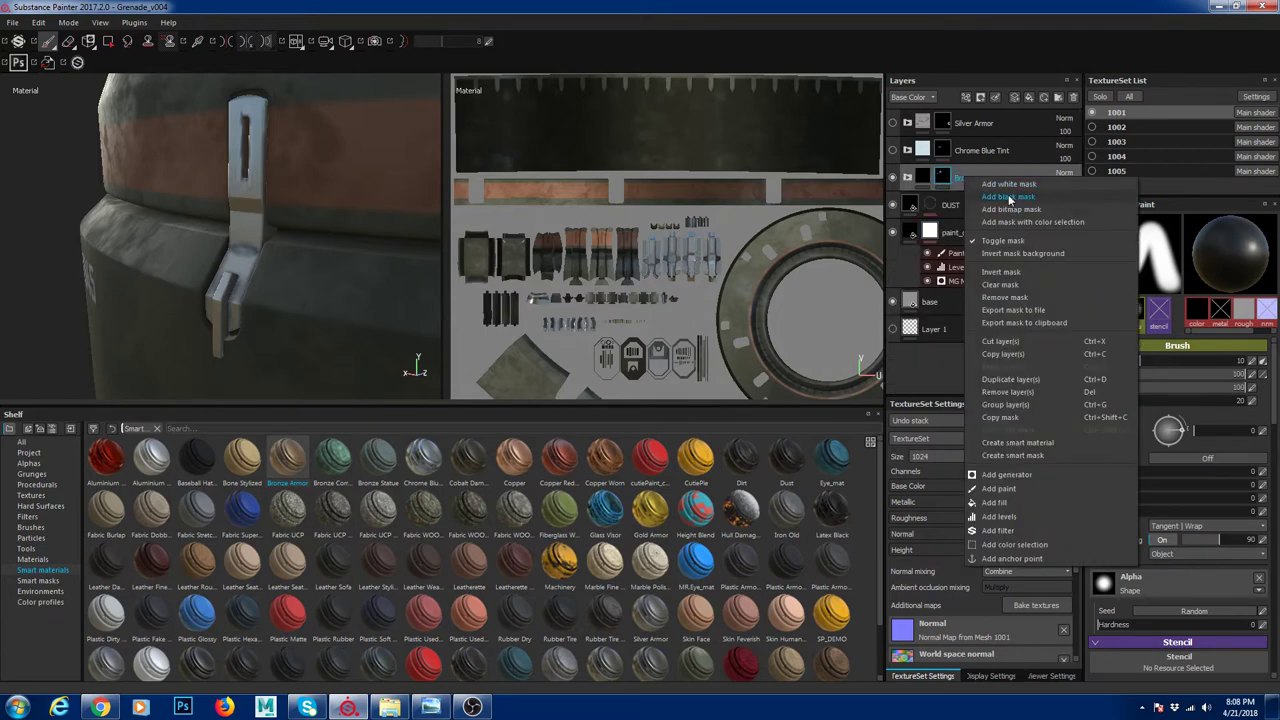
left_click(1008, 196)
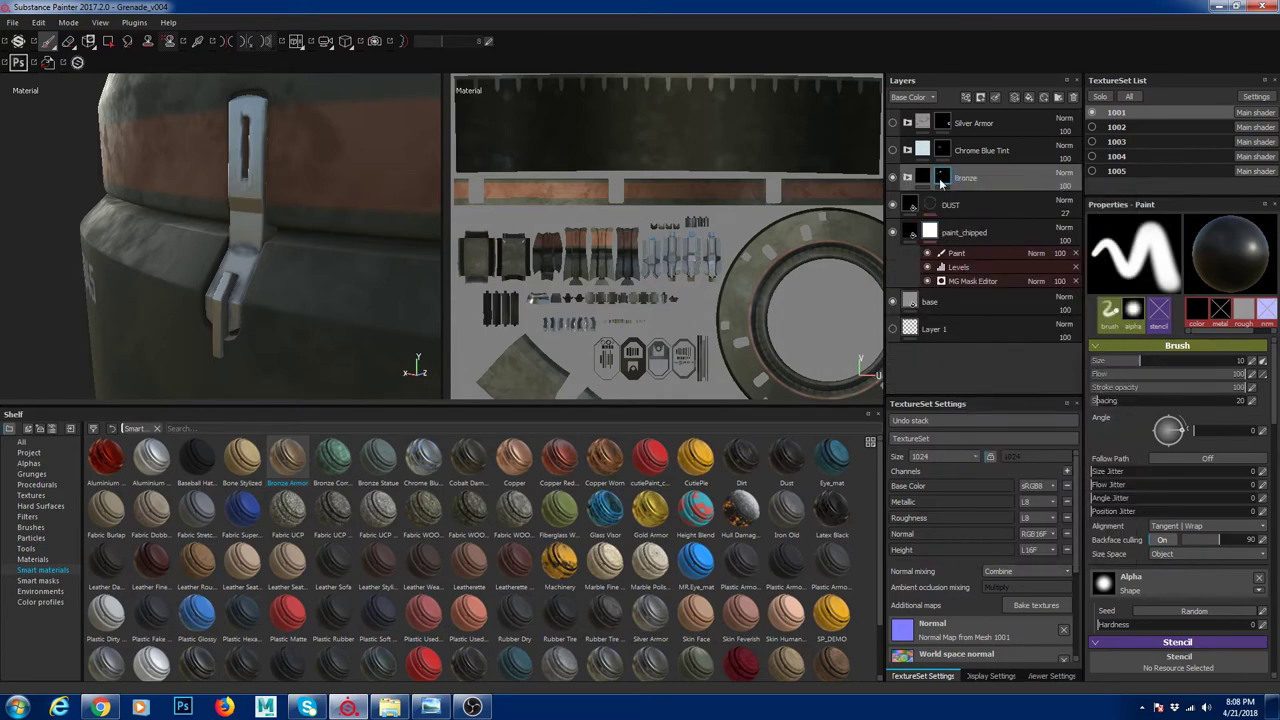
scroll(666, 231, "down", 2)
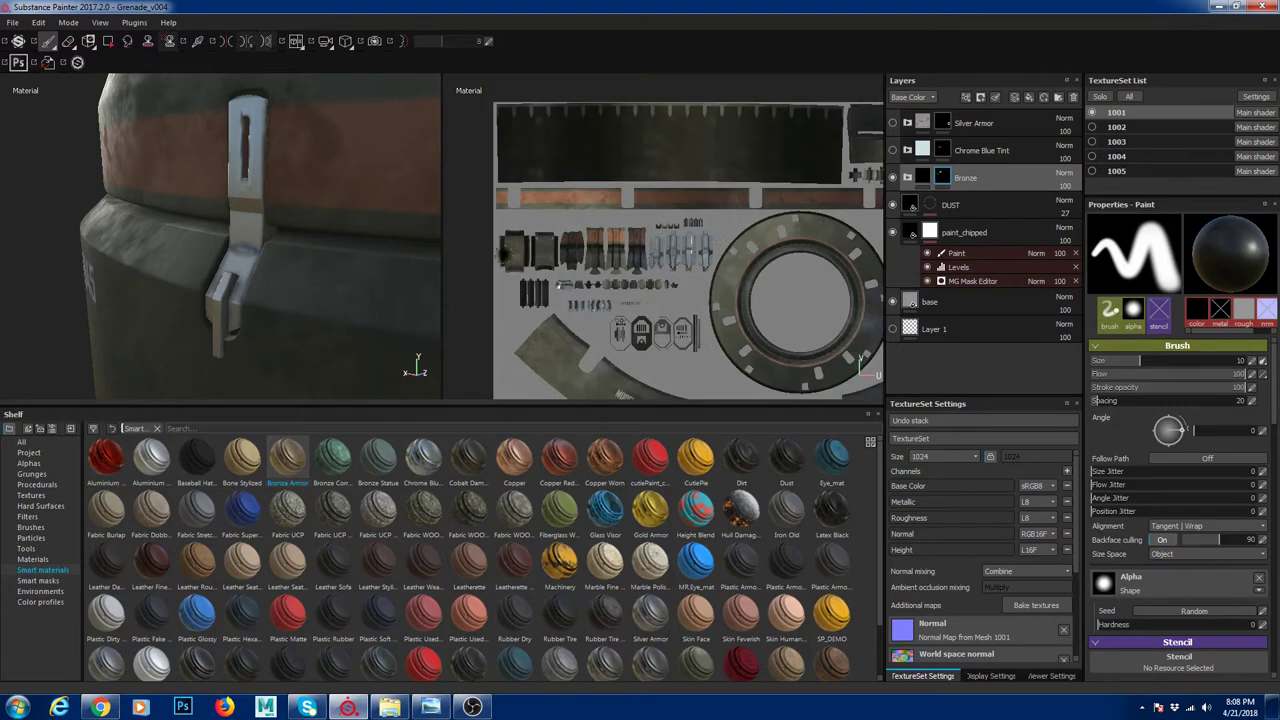
scroll(108, 95, "down", 3)
Activate Polygon Fill on the Bronze mask and examine the clip's wireframe and its UV islands
left_click(108, 41)
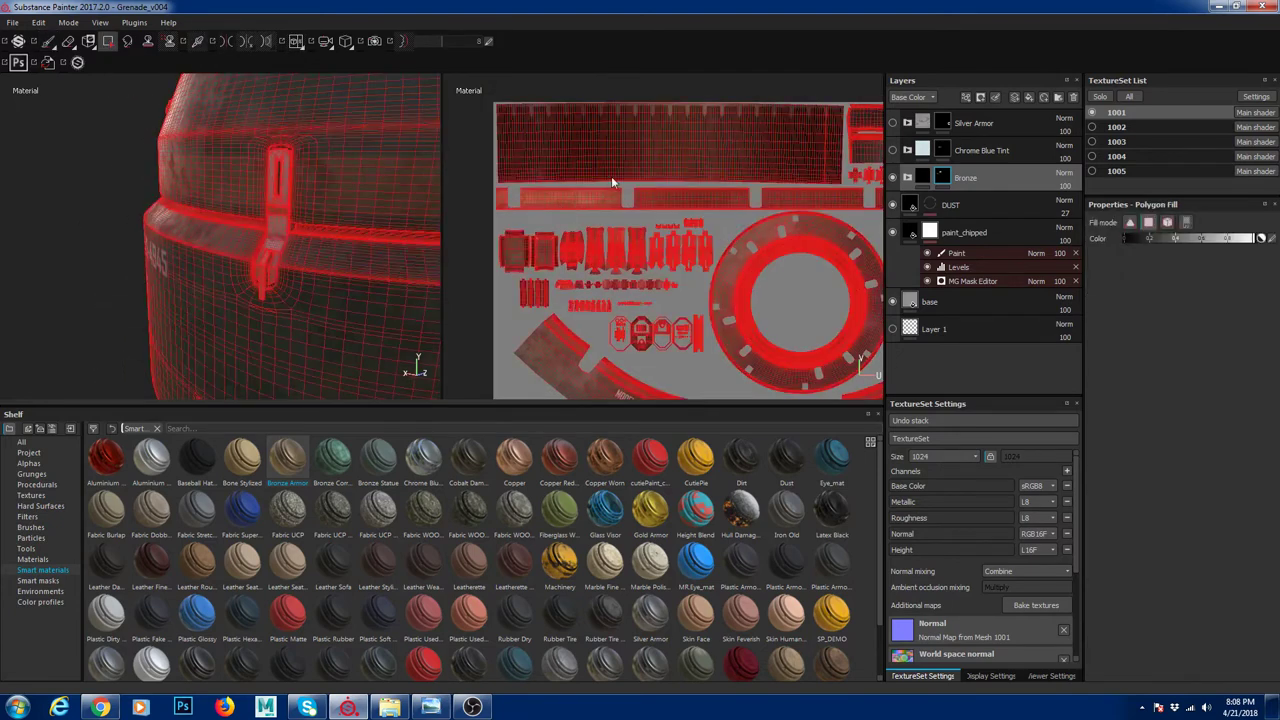
scroll(641, 235, "up", 3)
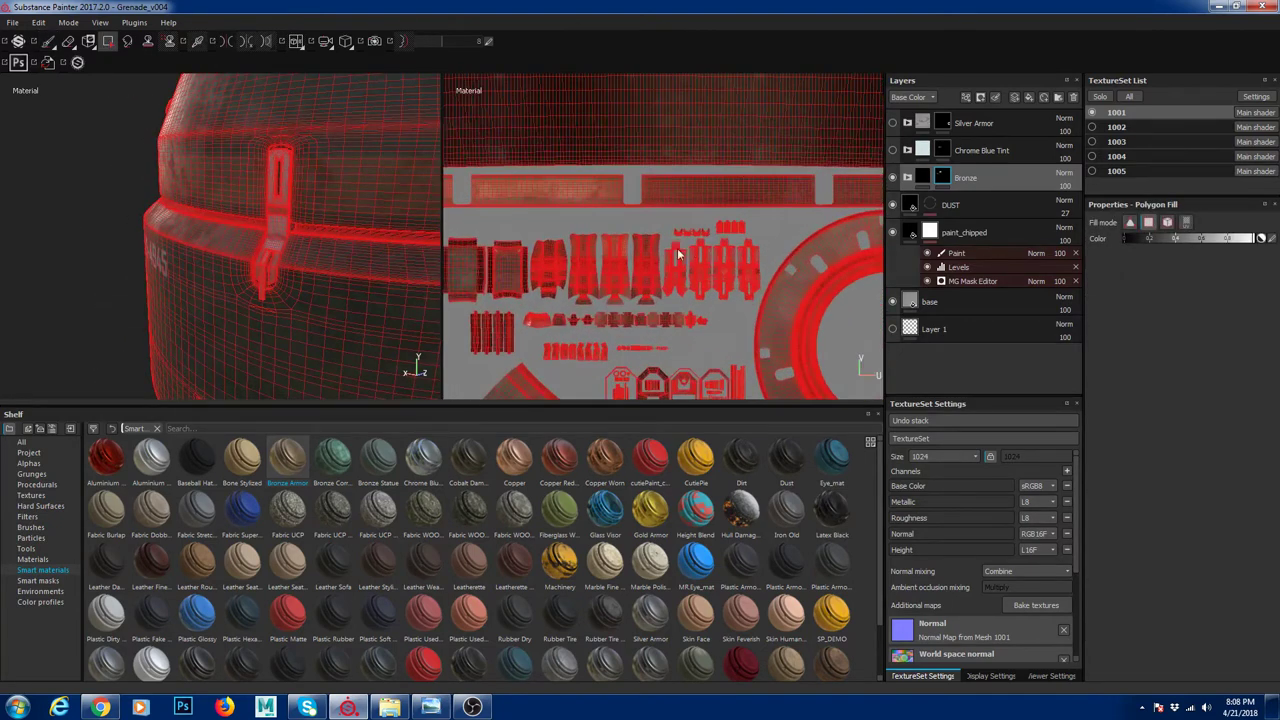
left_click_drag(160, 268, 272, 234, "alt")
right_click_drag(272, 234, 297, 42, "alt")
middle_click_drag(300, 245, 200, 245, "alt")
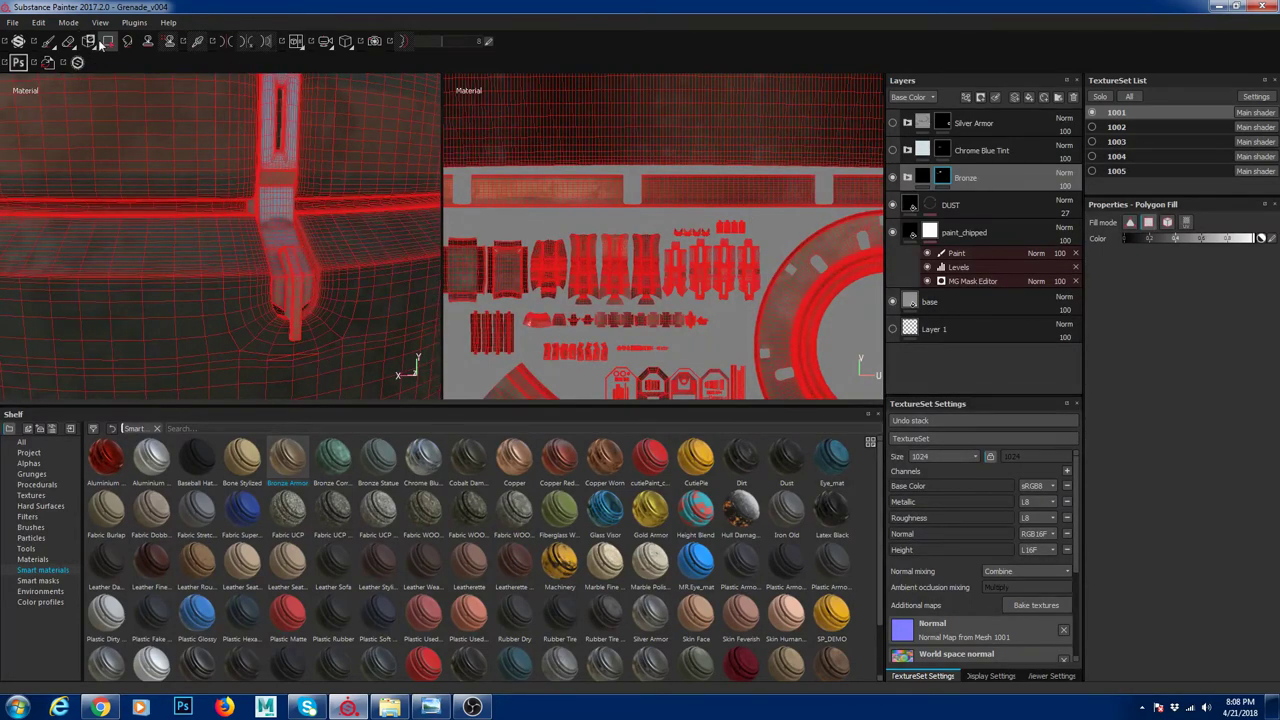
Return to the Paint brush and view the bronze-masked clip and round stud on the whole grenade
left_click(50, 44)
mouse_move(343, 194)
right_mouse_down("alt")
mouse_move(304, 210)
mouse_move(130, 126)
right_mouse_up("alt")
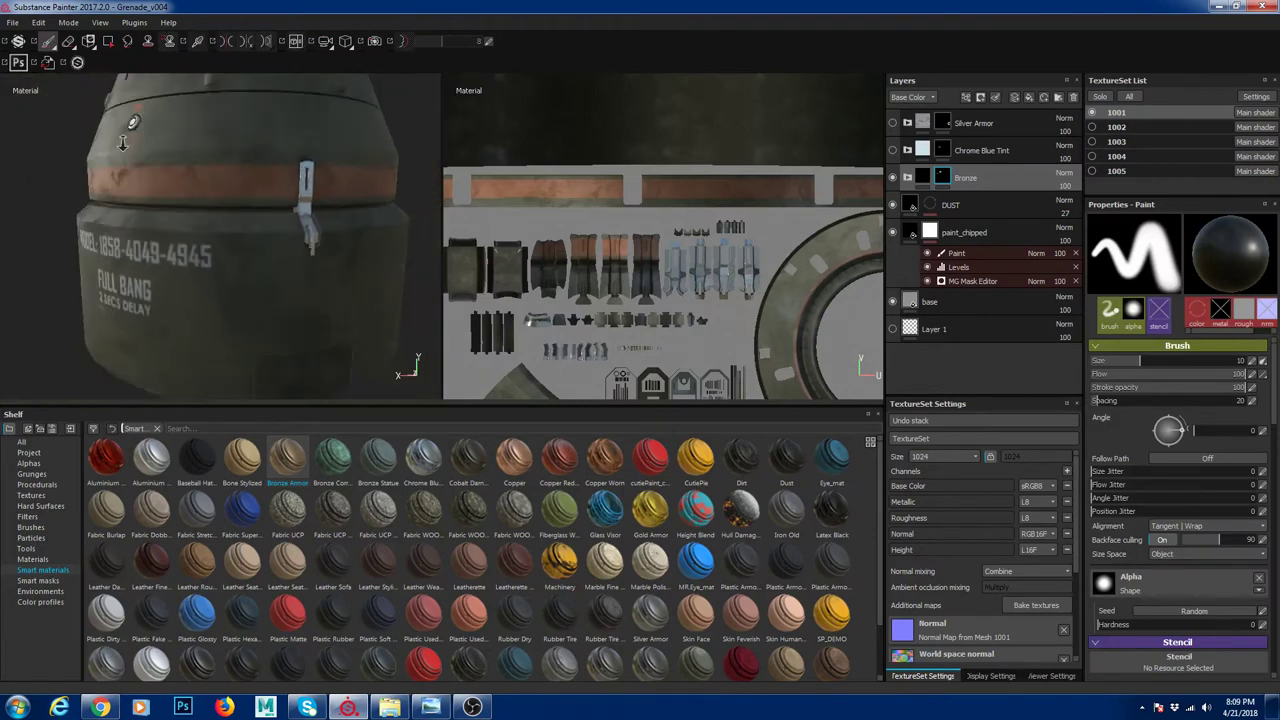
mouse_move(130, 126)
left_mouse_down("alt")
mouse_move(285, 219)
mouse_move(207, 205)
mouse_move(325, 240)
mouse_move(362, 275)
mouse_move(260, 300)
left_mouse_up("alt")
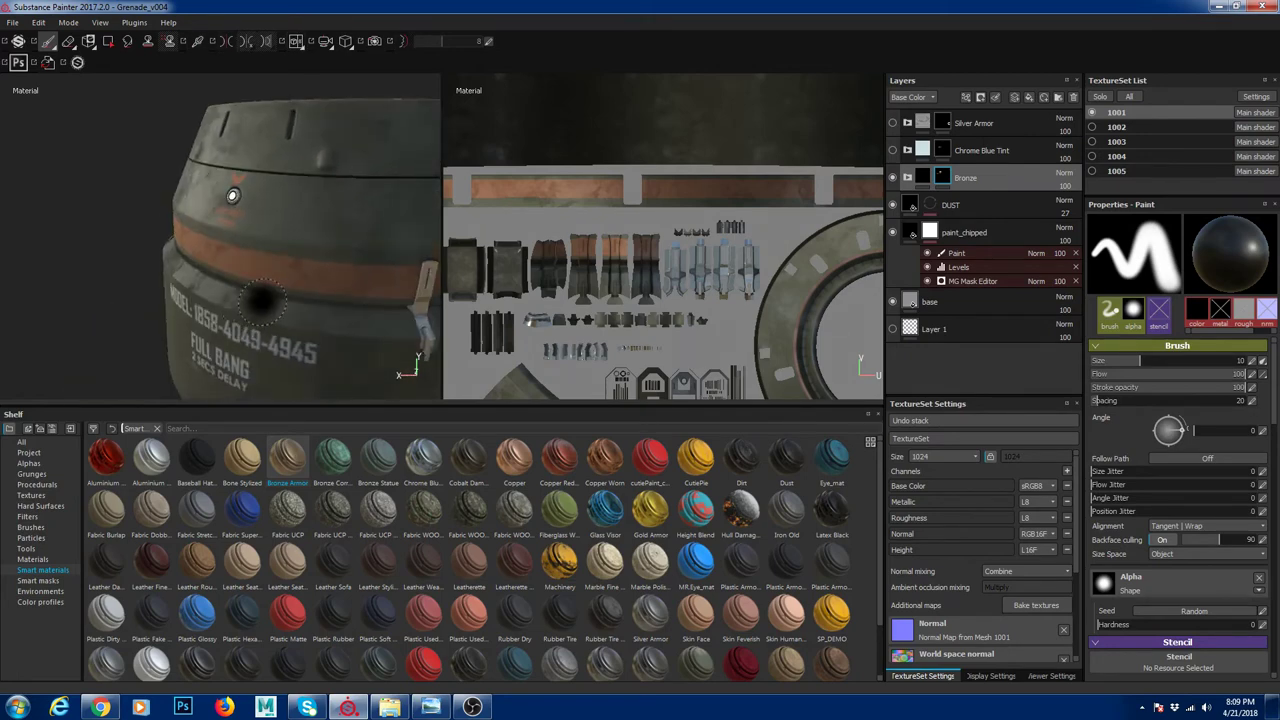
left_click_drag(315, 333, 216, 300, "alt")
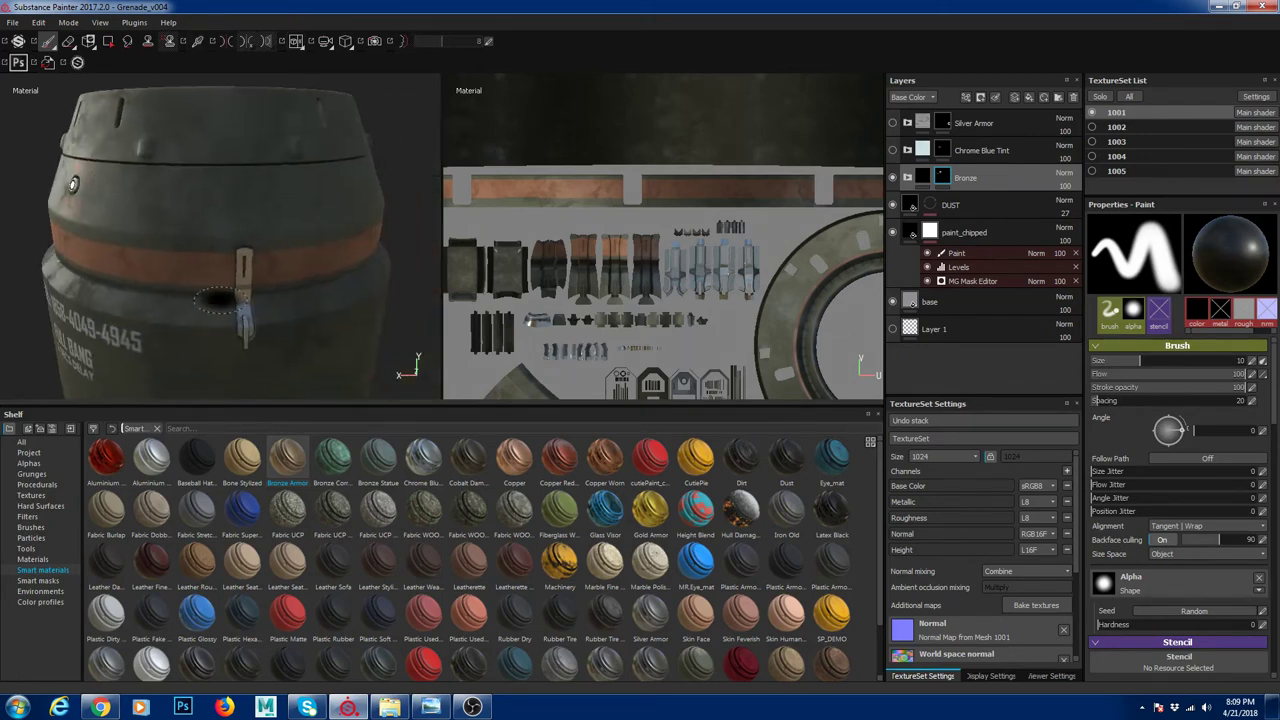
right_click_drag(293, 297, 355, 249, "alt")
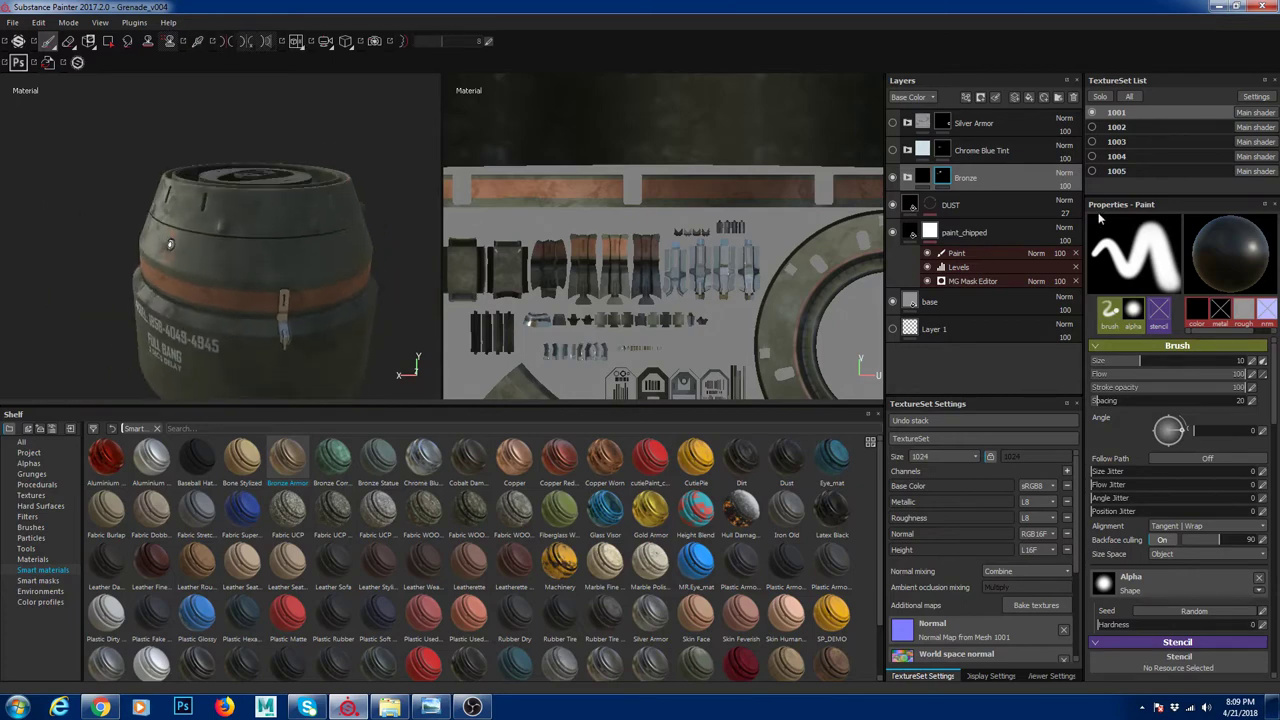
Show the Chrome Blue Tint group and examine the masked tab on the lid and the side clip
left_click(893, 150)
left_click_drag(271, 247, 257, 254, "alt")
right_click_drag(175, 300, 320, 210, "alt")
middle_click_drag(320, 210, 106, 160, "alt")
right_click_drag(300, 200, 289, 206, "alt")
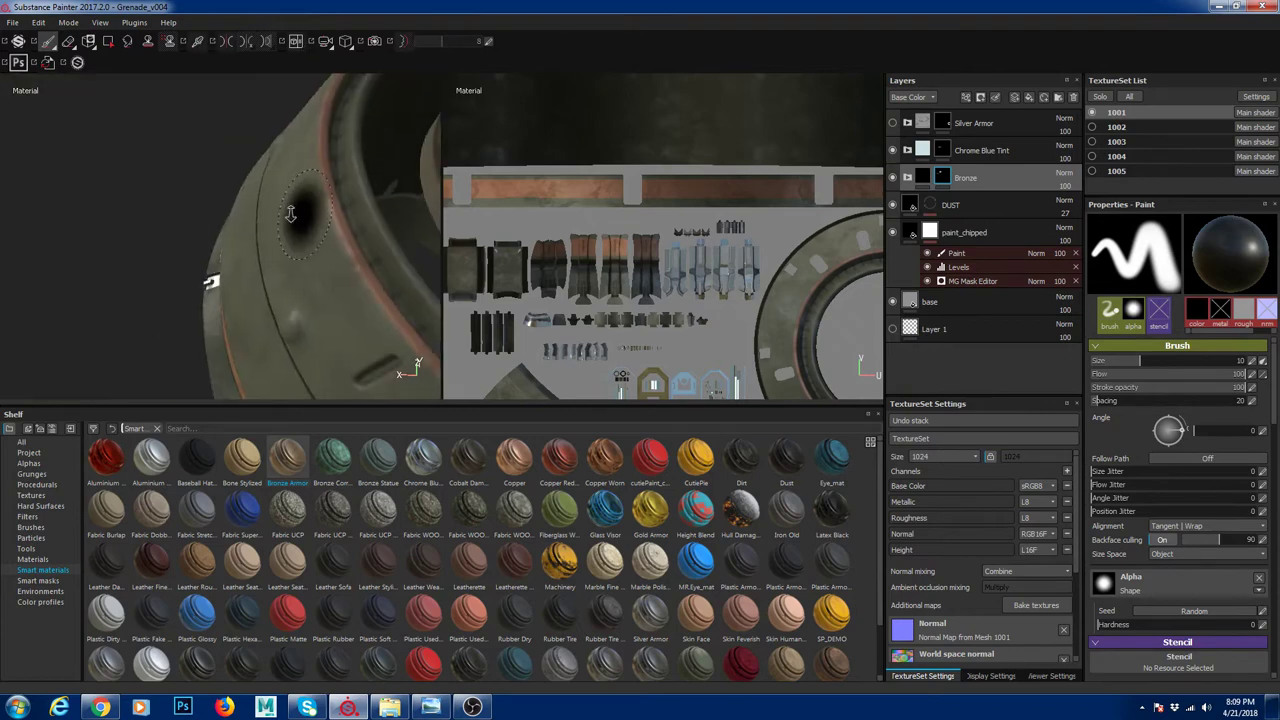
left_click_drag(289, 206, 133, 222, "alt")
middle_click_drag(400, 190, 275, 184, "alt")
left_click_drag(343, 230, 325, 185, "alt")
right_click_drag(325, 200, 260, 248, "alt")
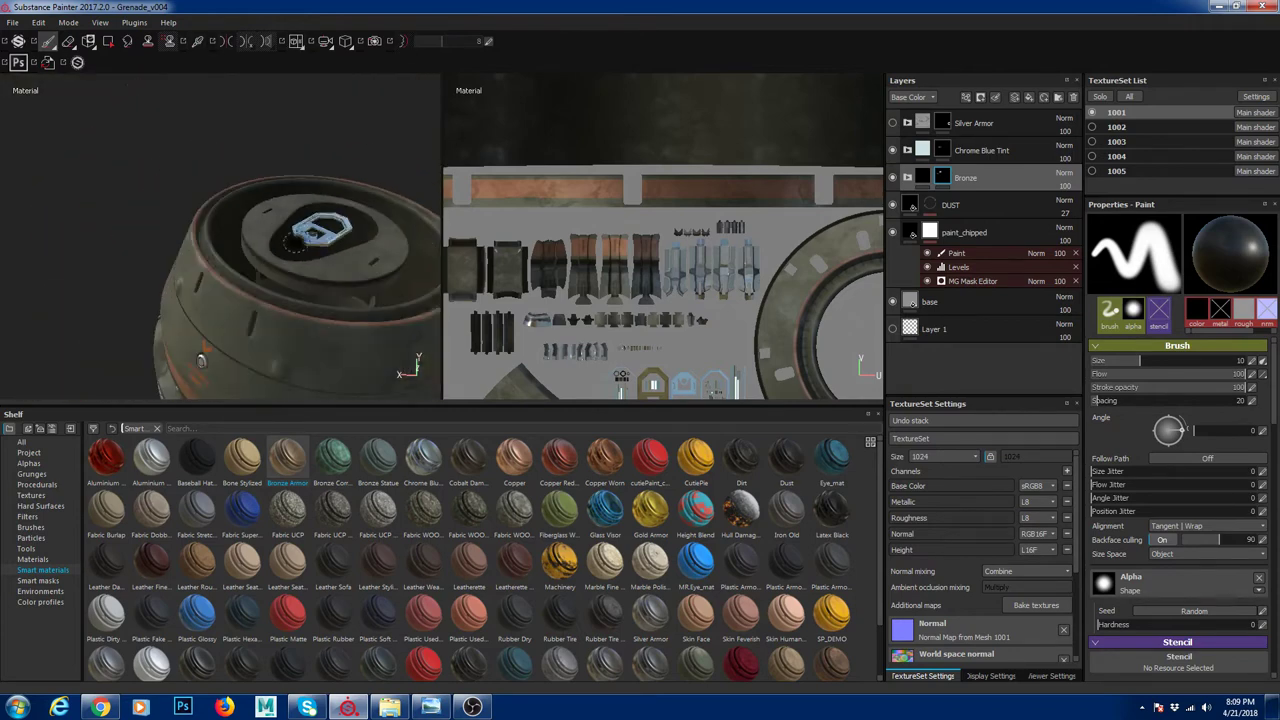
middle_click_drag(260, 250, 232, 227, "alt")
left_click_drag(231, 228, 295, 268, "alt")
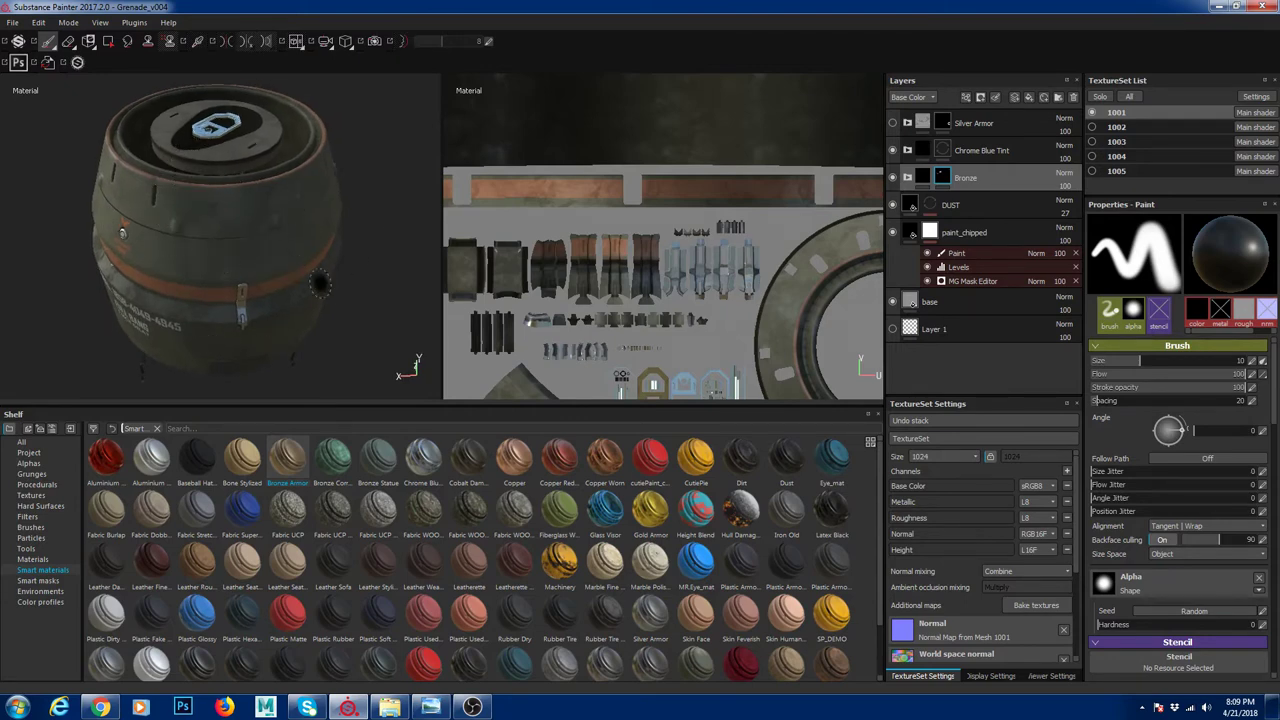
left_click_drag(295, 268, 249, 179, "alt")
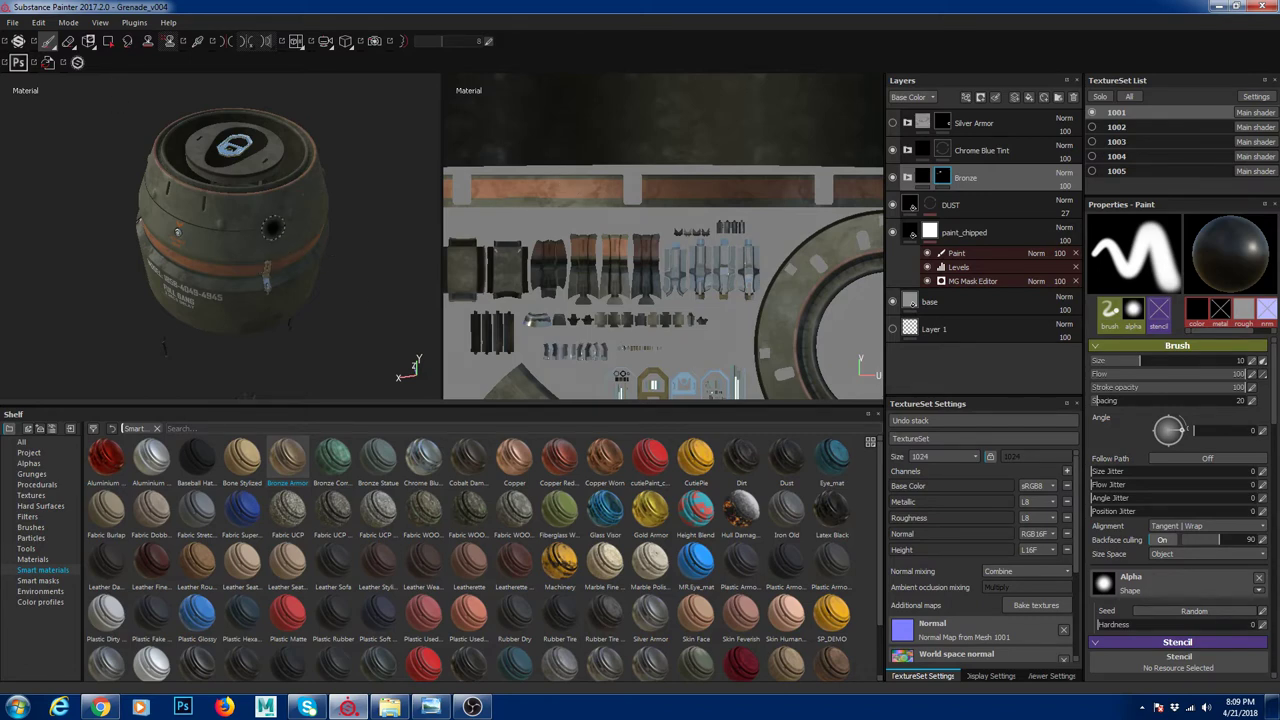
Show the Silver Armor group and look inside it at its Sharpen, Grunge, Edges and Base layers
scroll(272, 228, "up", 5)
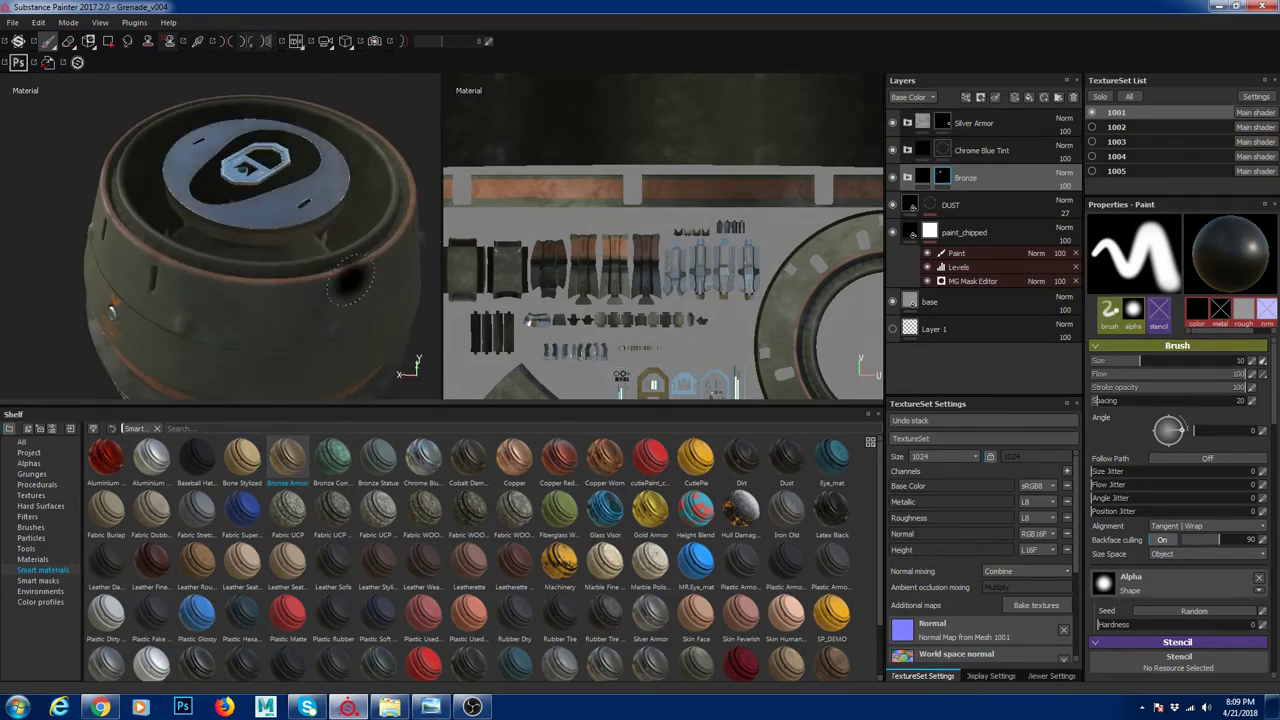
left_click_drag(300, 285, 305, 345, "alt")
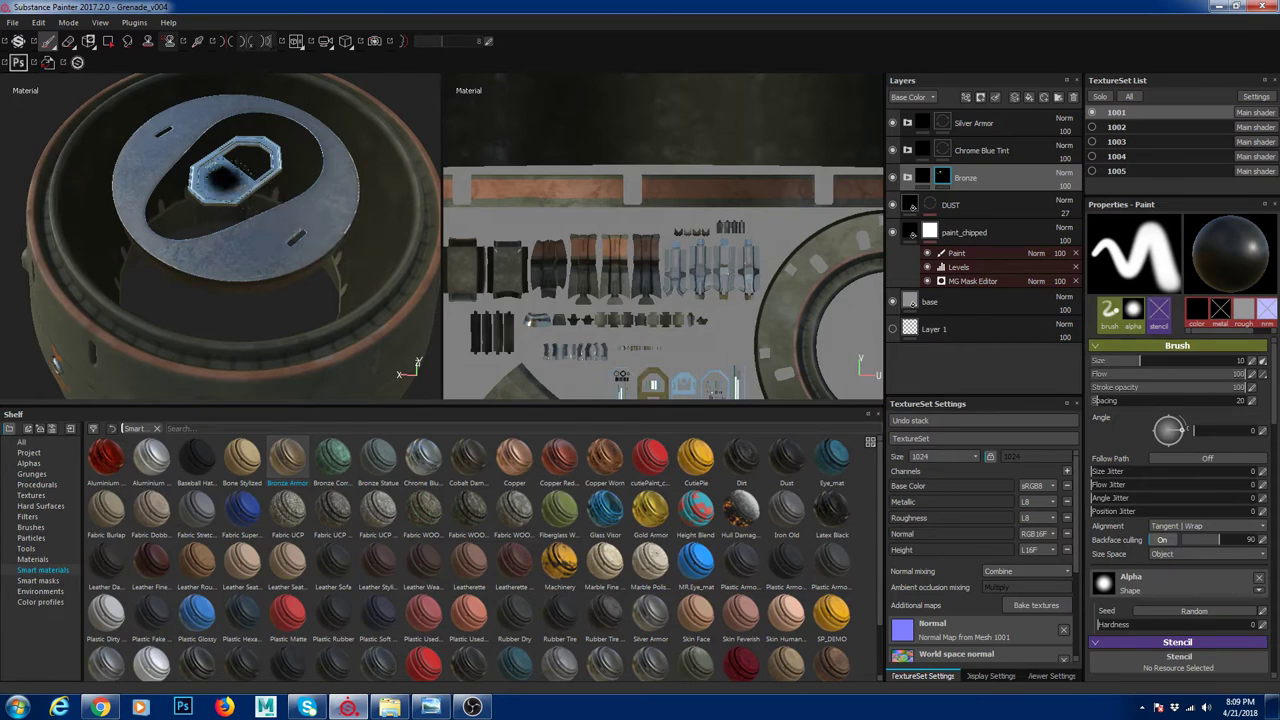
left_click(908, 124)
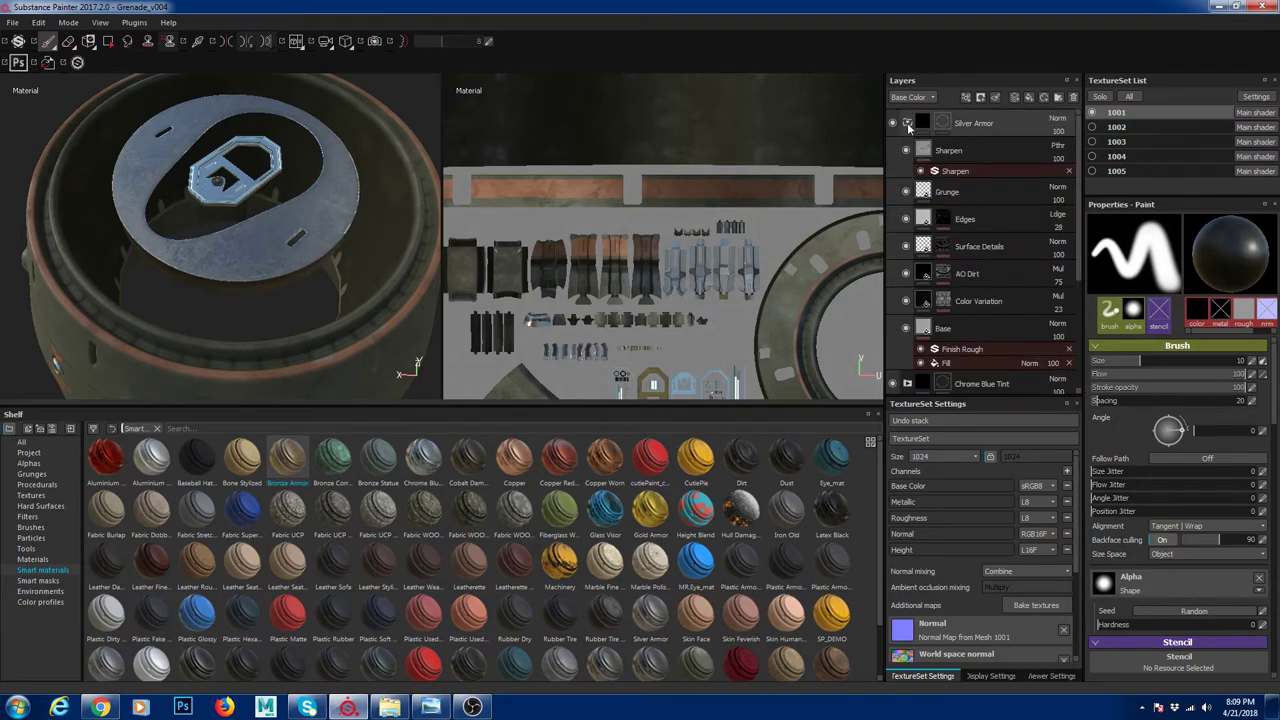
left_click(908, 124)
left_click_drag(252, 275, 241, 307, "alt")
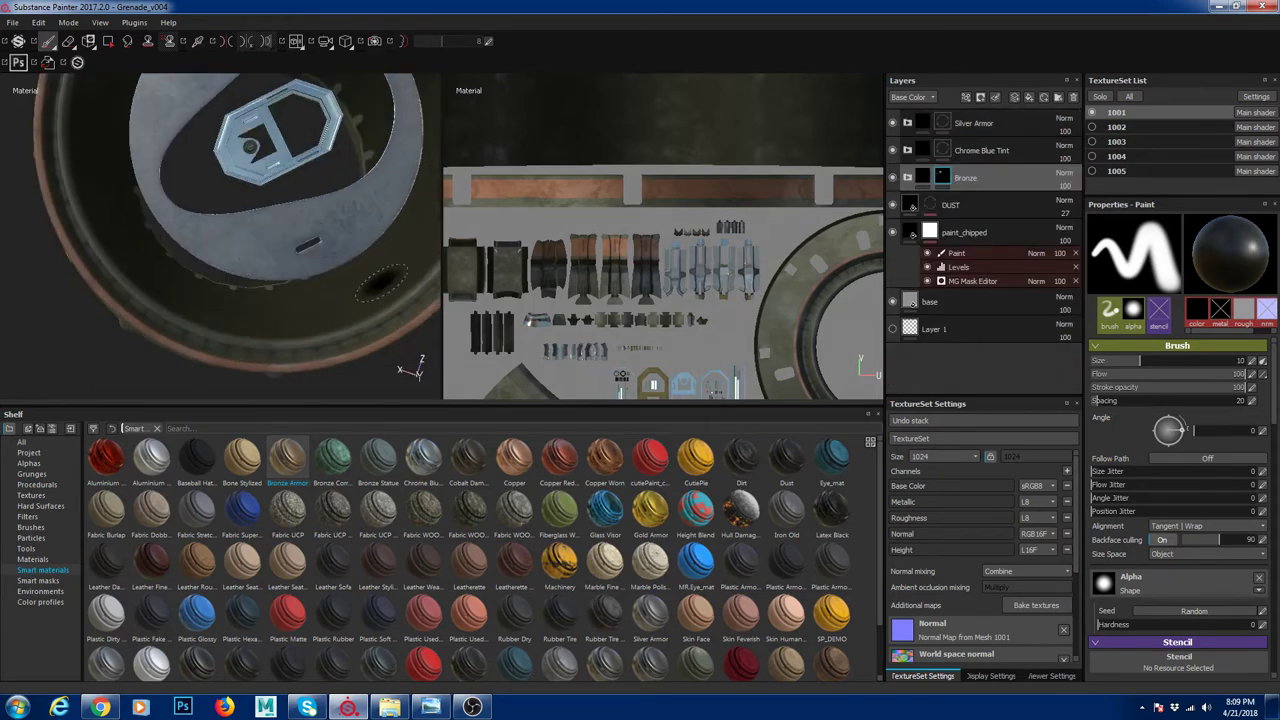
Examine the silver-masked lid plate up close and together with the other materials on the whole grenade
right_click_drag(382, 281, 301, 258, "alt")
left_click_drag(349, 242, 342, 188, "alt")
right_click_drag(350, 240, 278, 262, "alt")
middle_click_drag(280, 264, 243, 214, "alt")
left_click_drag(243, 213, 358, 272, "alt")
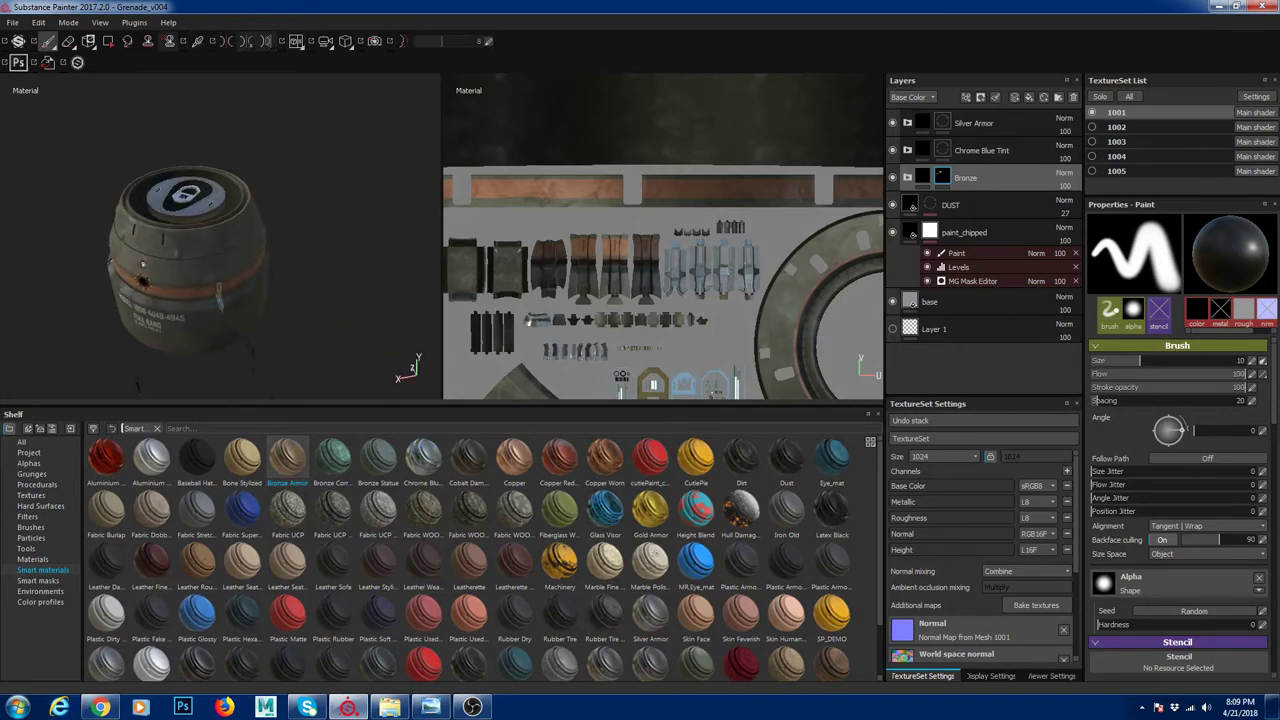
middle_click_drag(143, 282, 231, 204, "alt")
right_click_drag(231, 204, 300, 140, "alt")
middle_click_drag(300, 140, 259, 186, "alt")
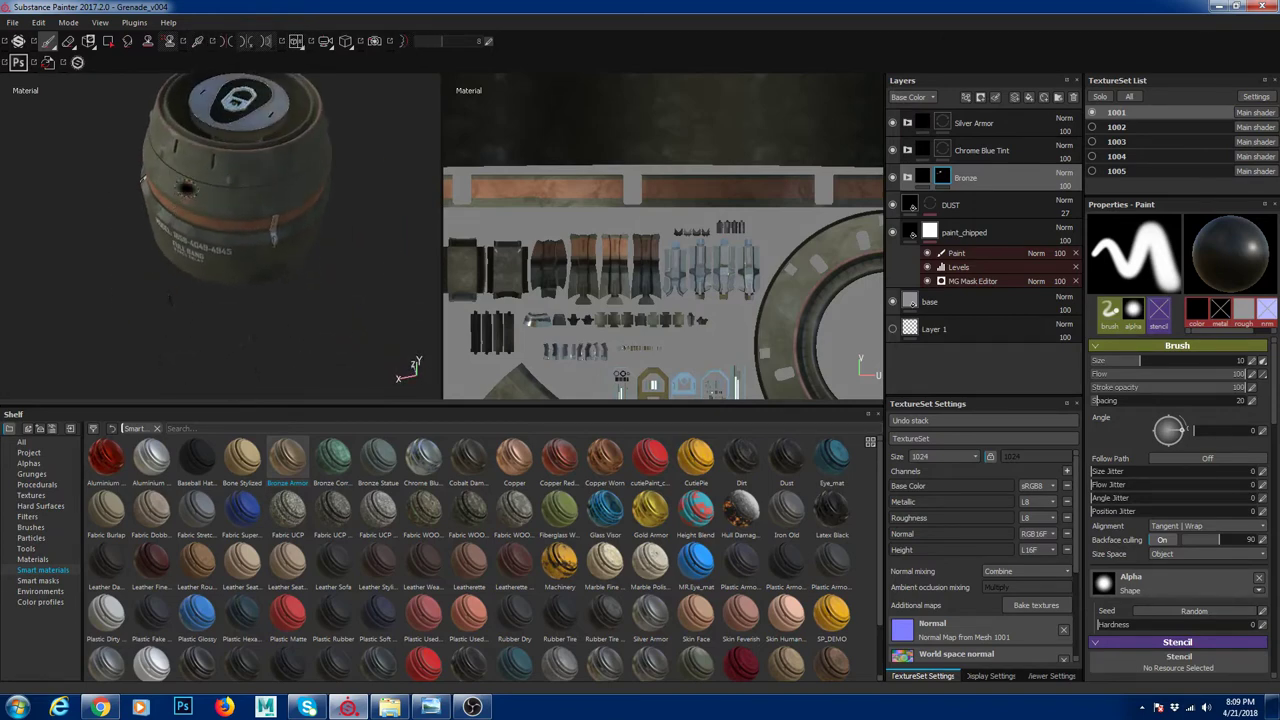
right_click_drag(243, 120, 271, 180, "alt")
middle_click_drag(271, 180, 239, 238, "alt")
right_click_drag(239, 238, 273, 305, "alt")
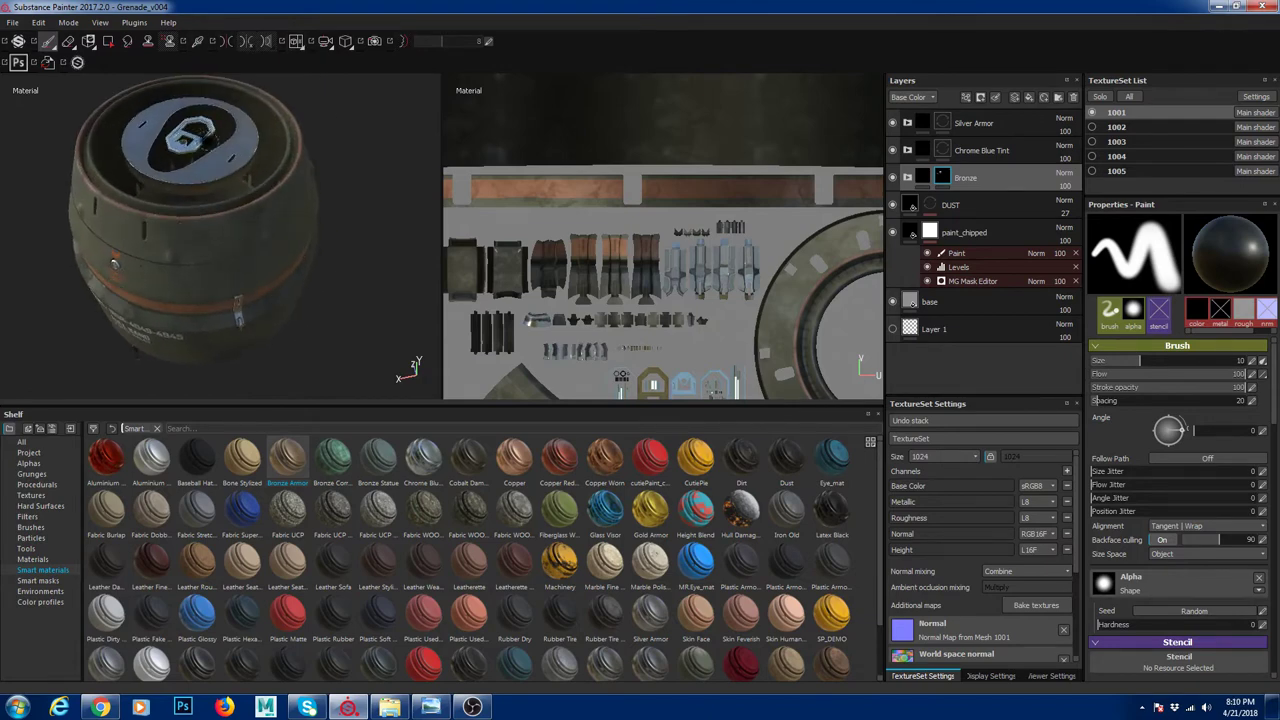
left_click_drag(232, 240, 256, 194, "alt")
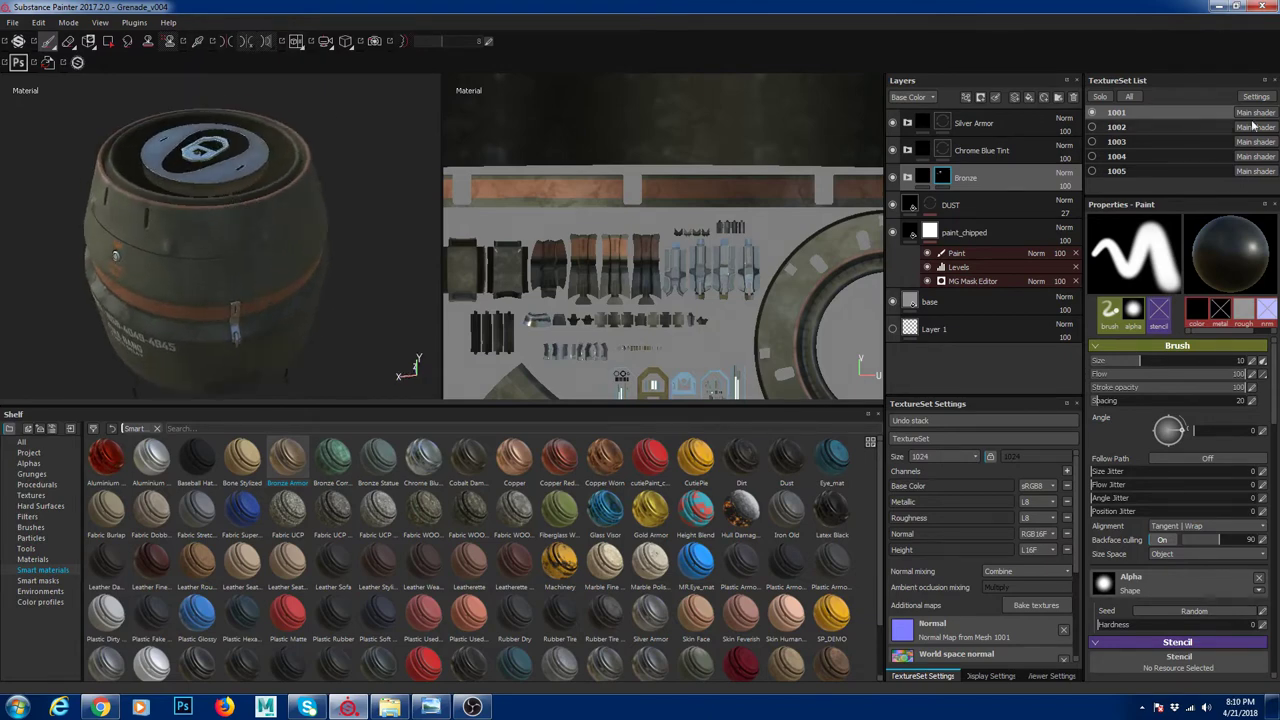
Show texture set 1002, isolate it as the active set, and collapse its base group
left_click(1116, 128)
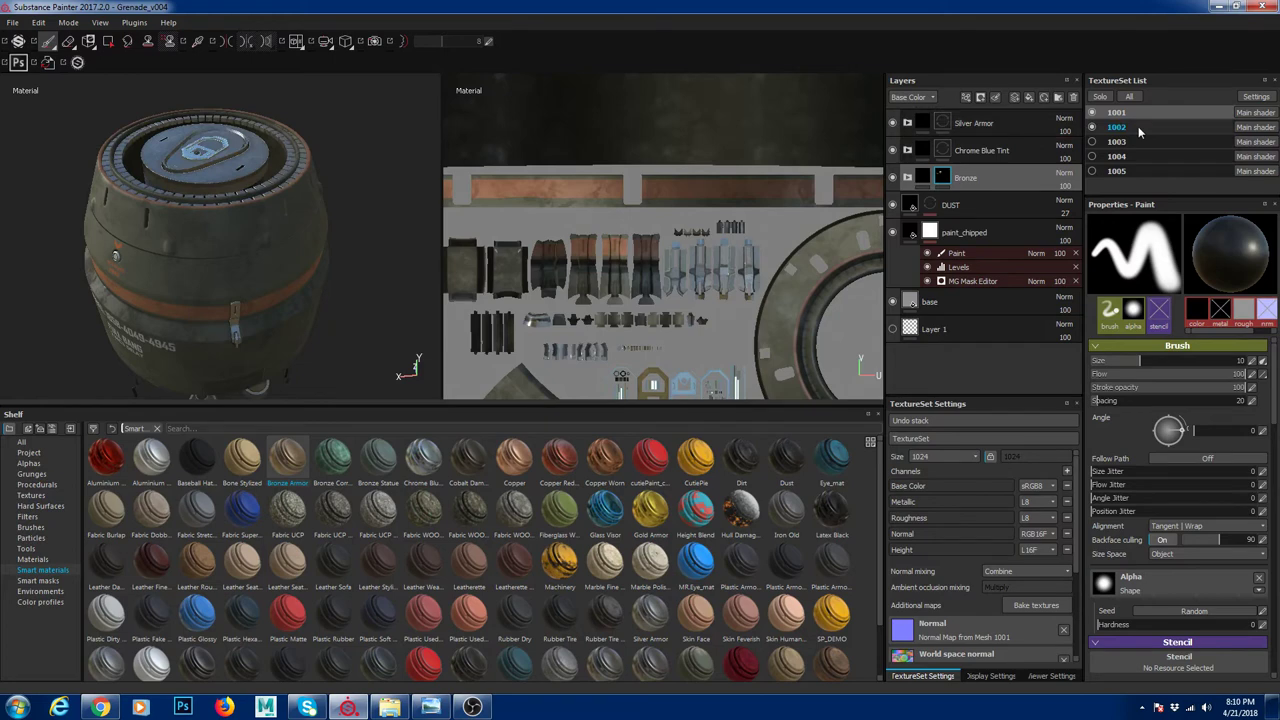
left_click_drag(192, 241, 246, 279, "alt")
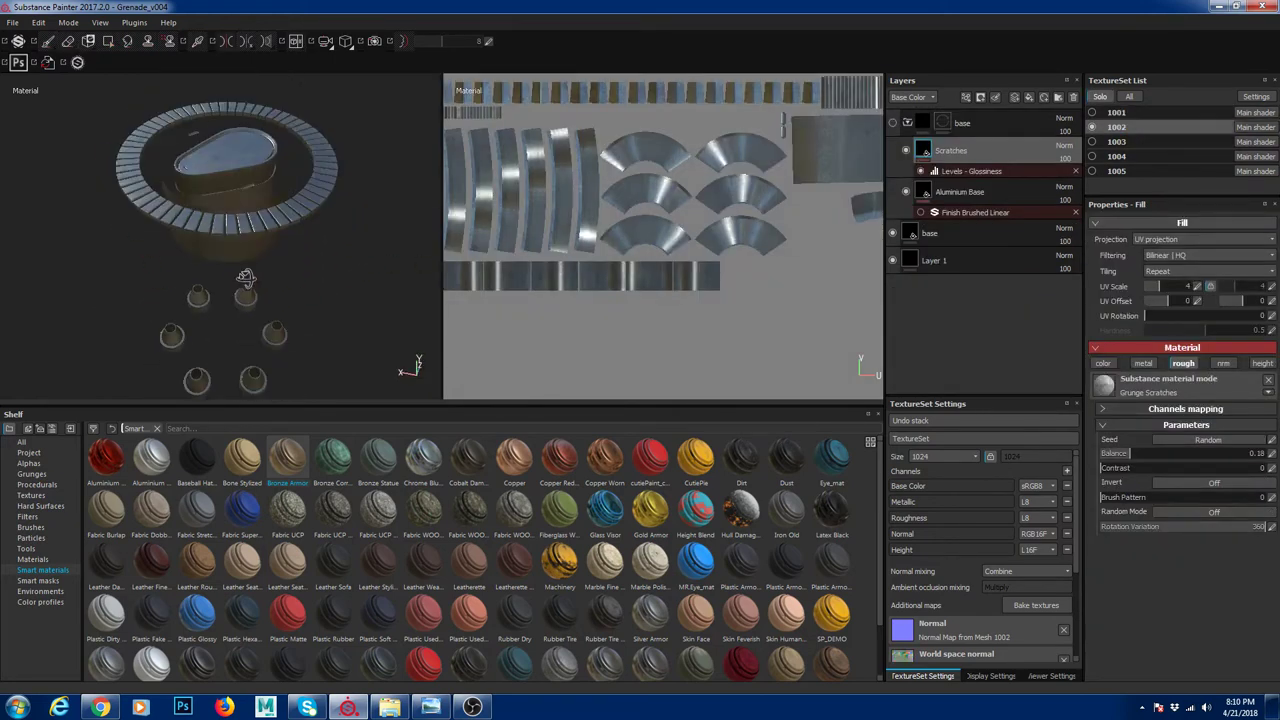
left_click(908, 123)
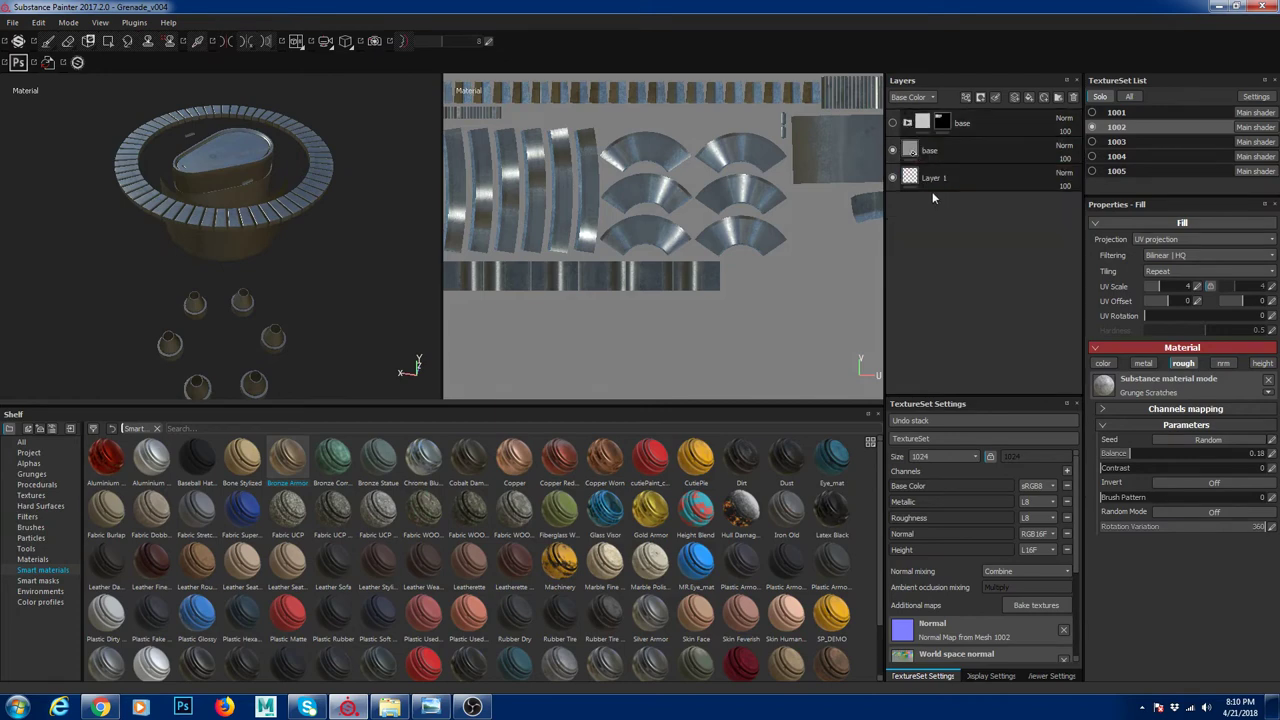
Switch the base group on and off to compare its effect on the 1002 parts
left_click(892, 122)
left_click_drag(357, 191, 302, 262, "alt")
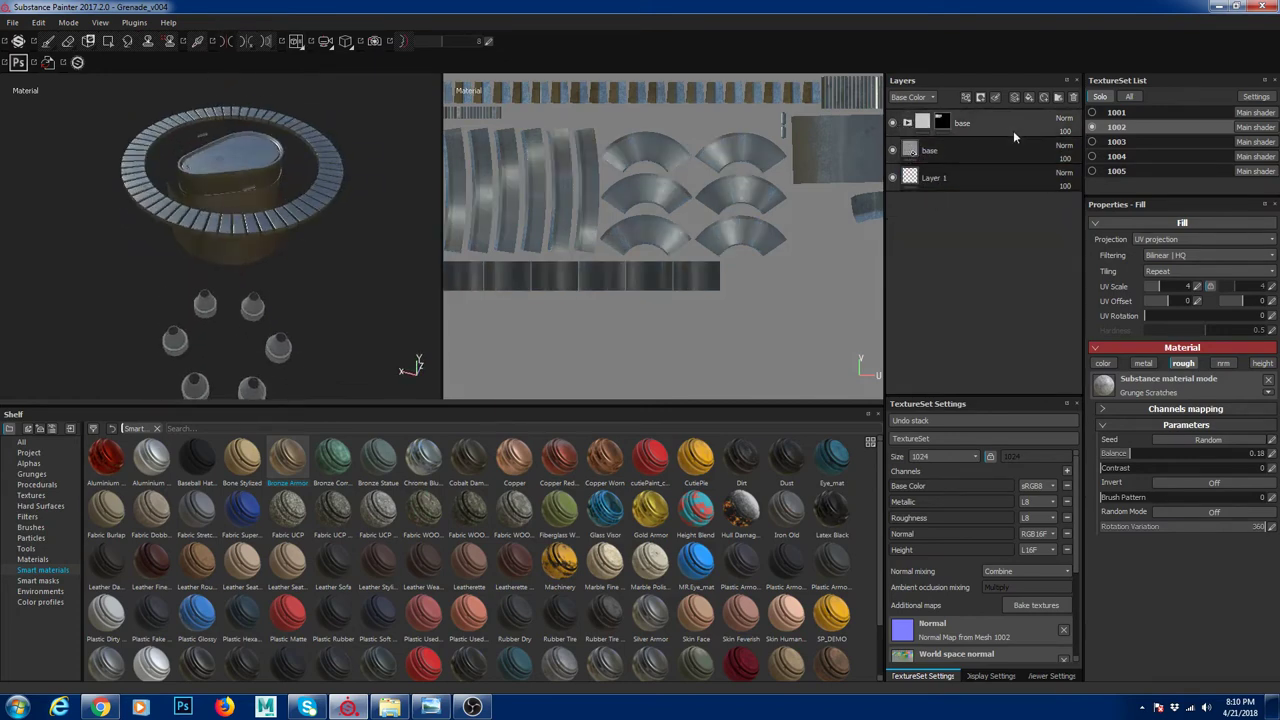
left_click(892, 123)
left_click_drag(285, 305, 313, 334, "alt")
left_click(1155, 122)
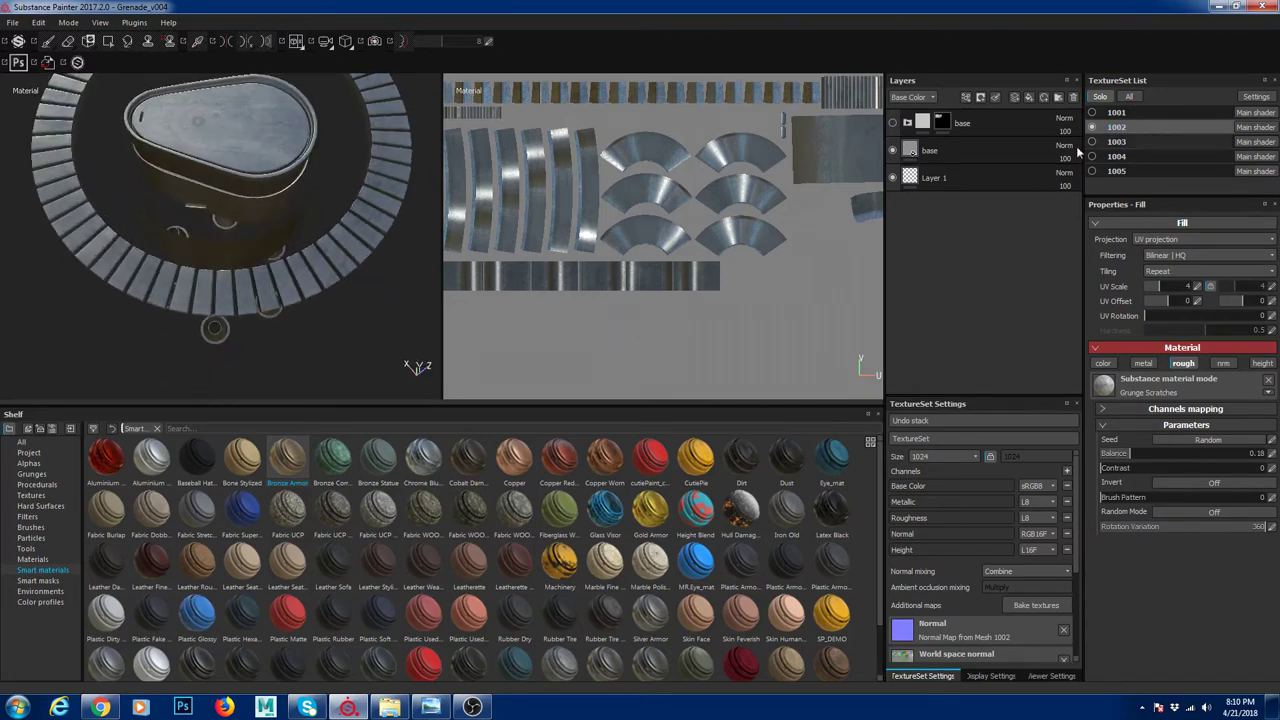
Show the base group on texture set 1002 and examine one of the small cones up close
left_click_drag(247, 263, 254, 212, "alt")
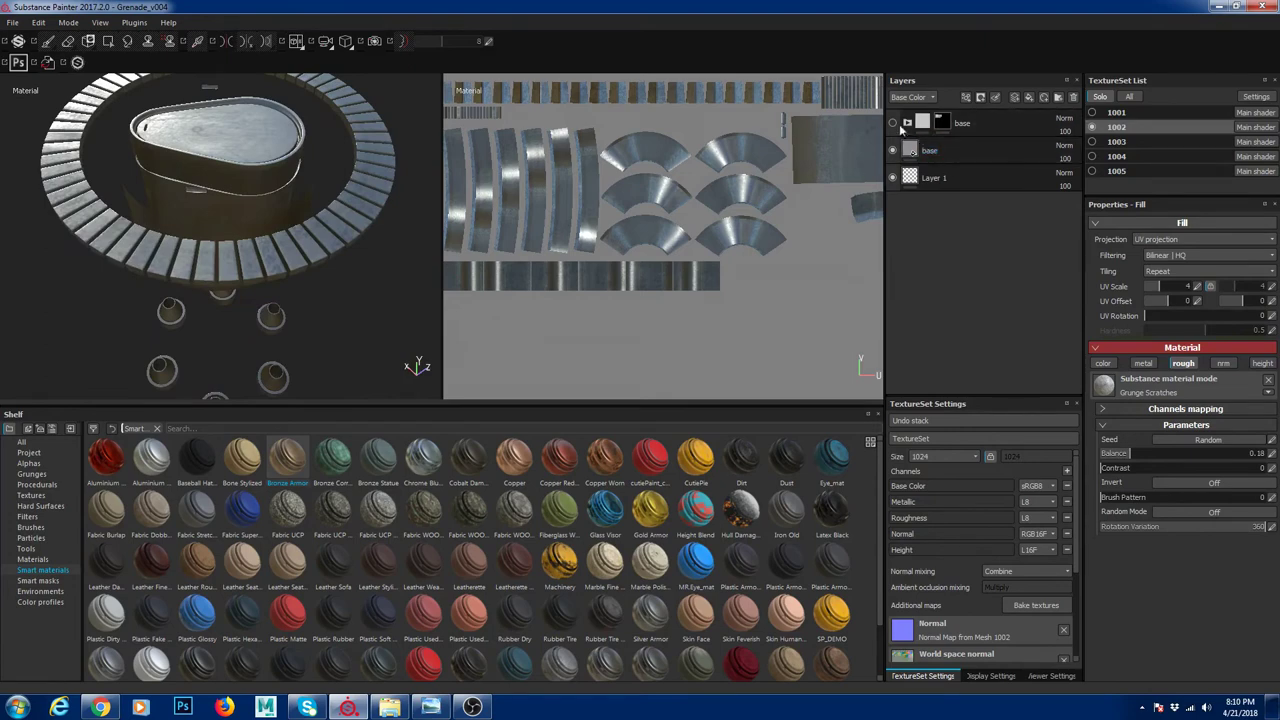
left_click_drag(363, 274, 143, 264, "alt")
left_click_drag(300, 272, 169, 266, "alt")
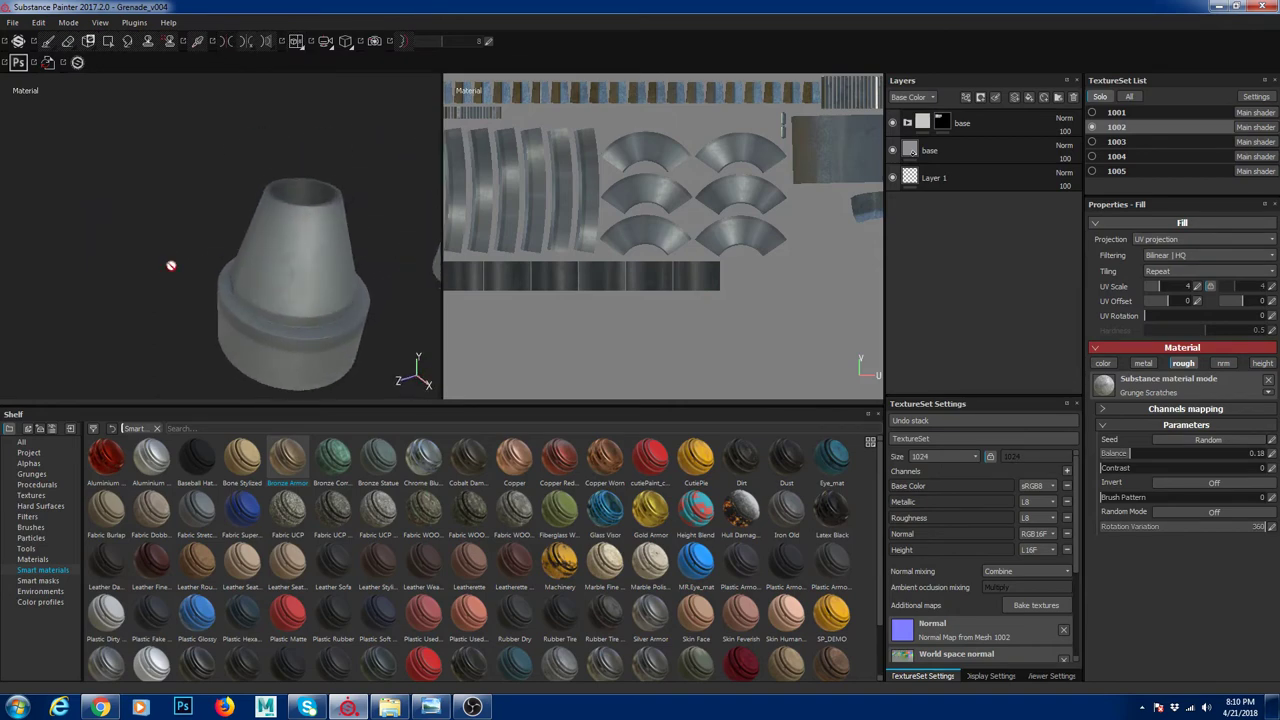
middle_click_drag(292, 320, 193, 236, "alt")
mouse_move(193, 236)
left_mouse_down("alt")
mouse_move(166, 241)
mouse_move(302, 237)
left_mouse_up("alt")
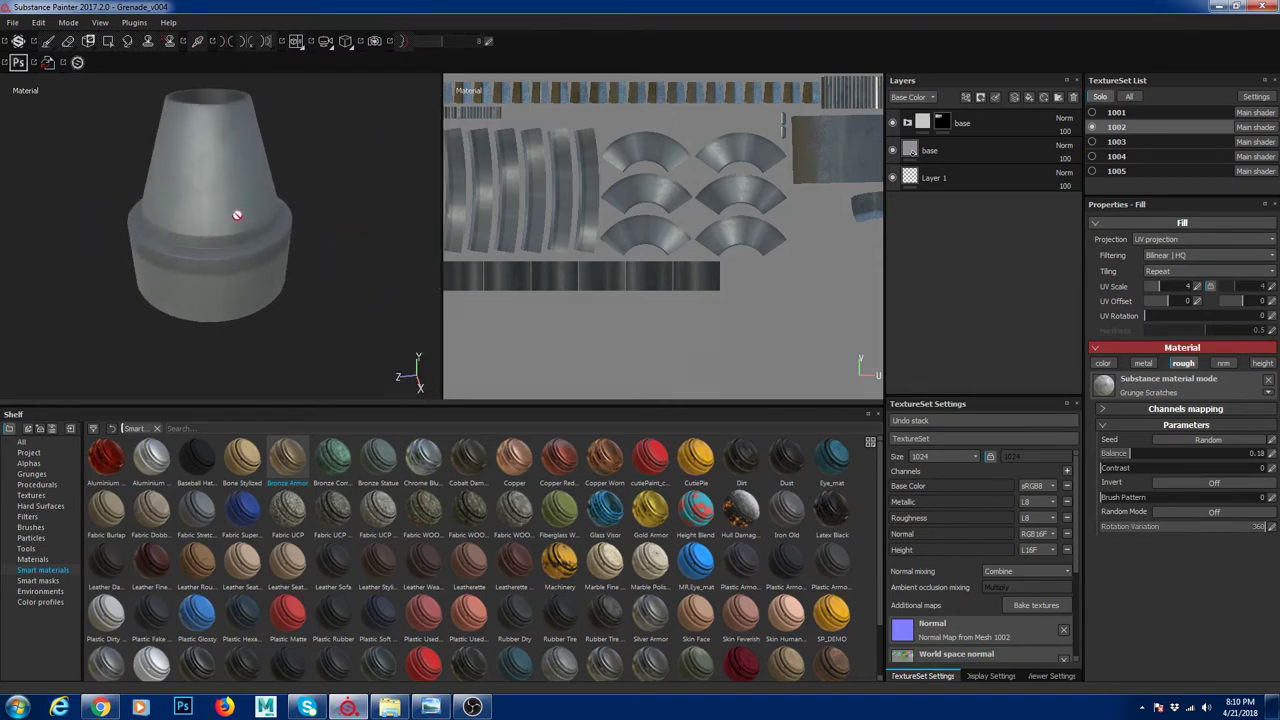
Remove the base group's mask and review its material across the cones and the ringed top part
right_click(942, 124)
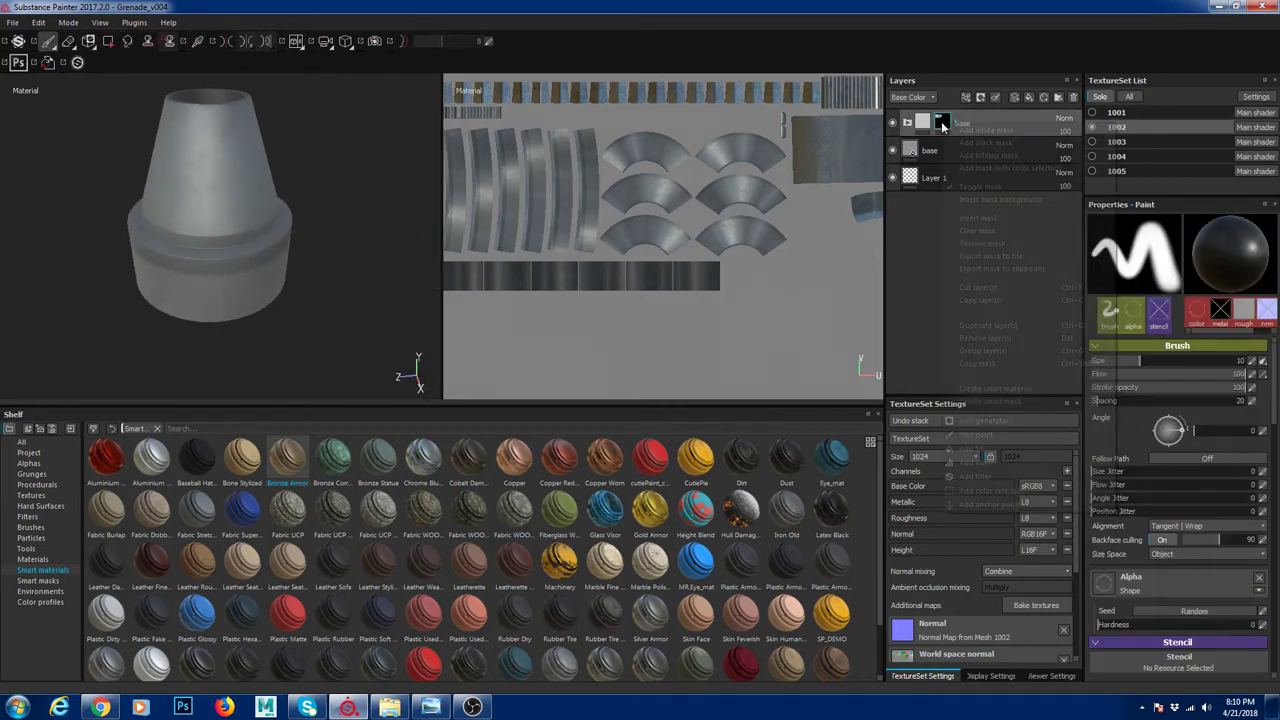
left_click(194, 188)
right_click_drag(194, 188, 108, 209, "alt")
scroll(107, 210, "down", 5)
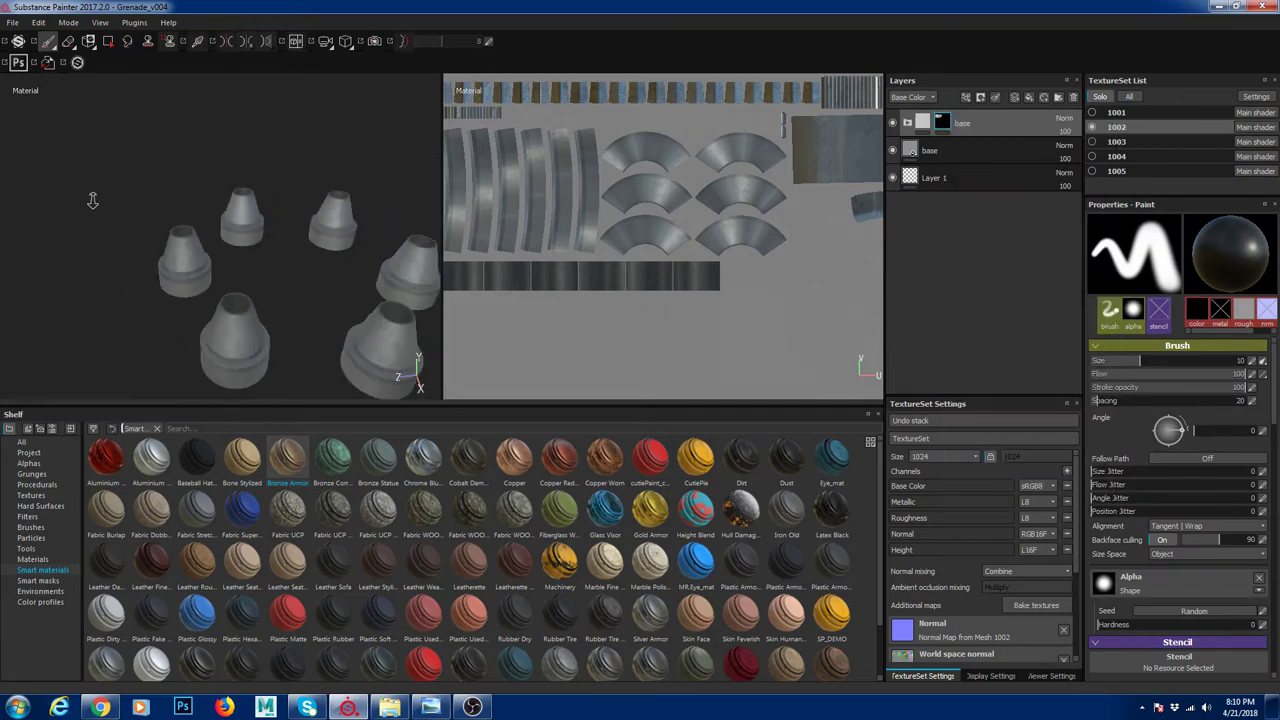
right_click(945, 123)
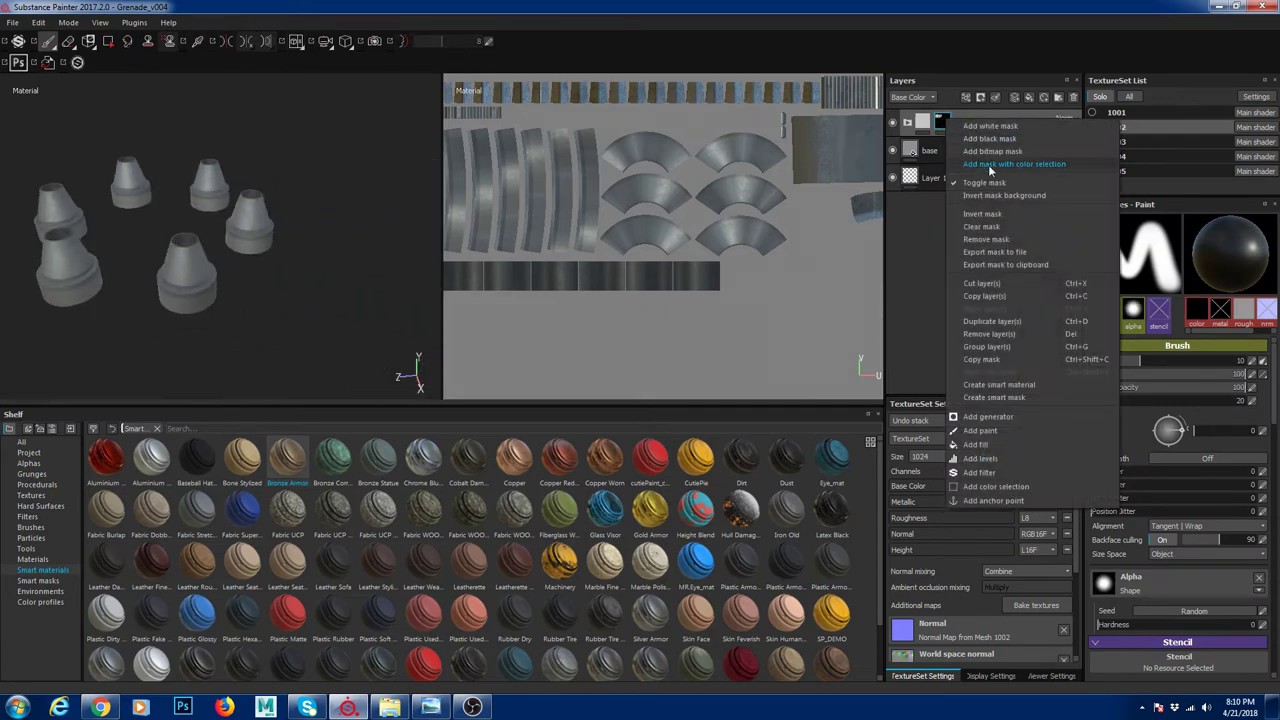
left_click(1005, 239)
left_click_drag(180, 230, 277, 246, "alt")
scroll(277, 246, "down", 5)
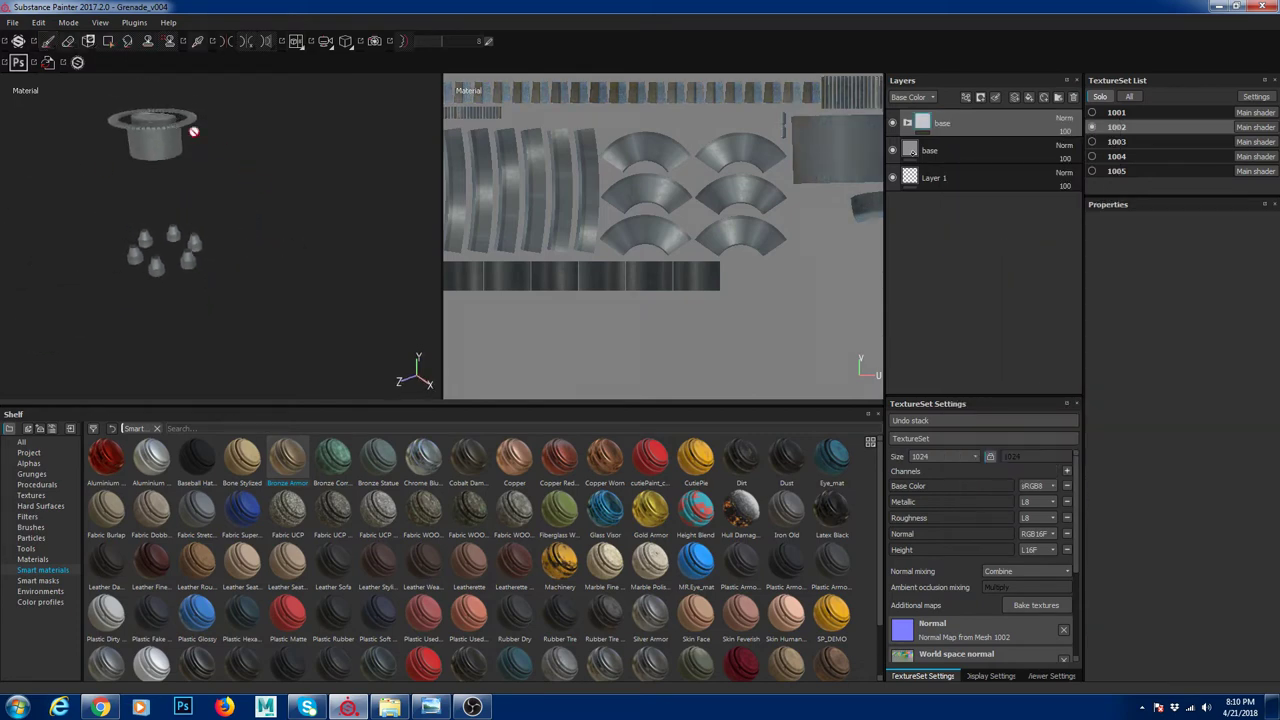
left_click_drag(194, 132, 206, 198, "alt")
left_click_drag(337, 330, 256, 310, "alt")
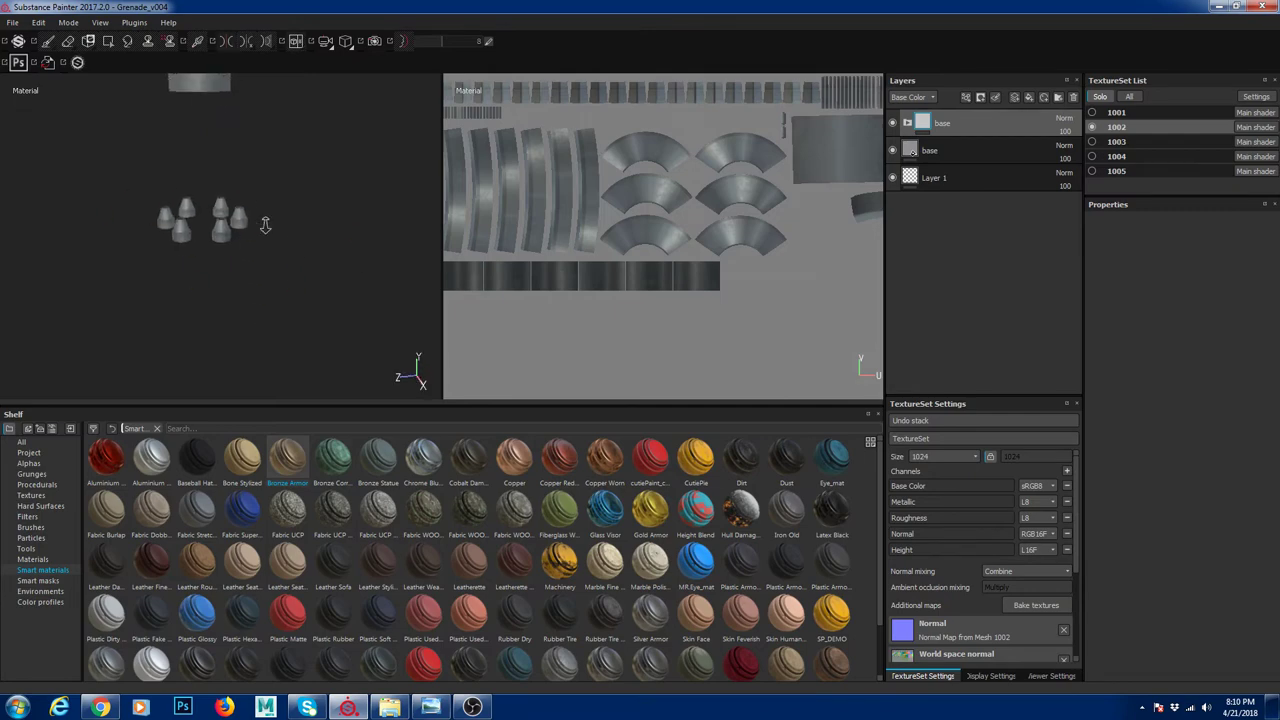
Add a black mask to the base group and select that mask for editing
right_click(946, 123)
left_click(989, 144)
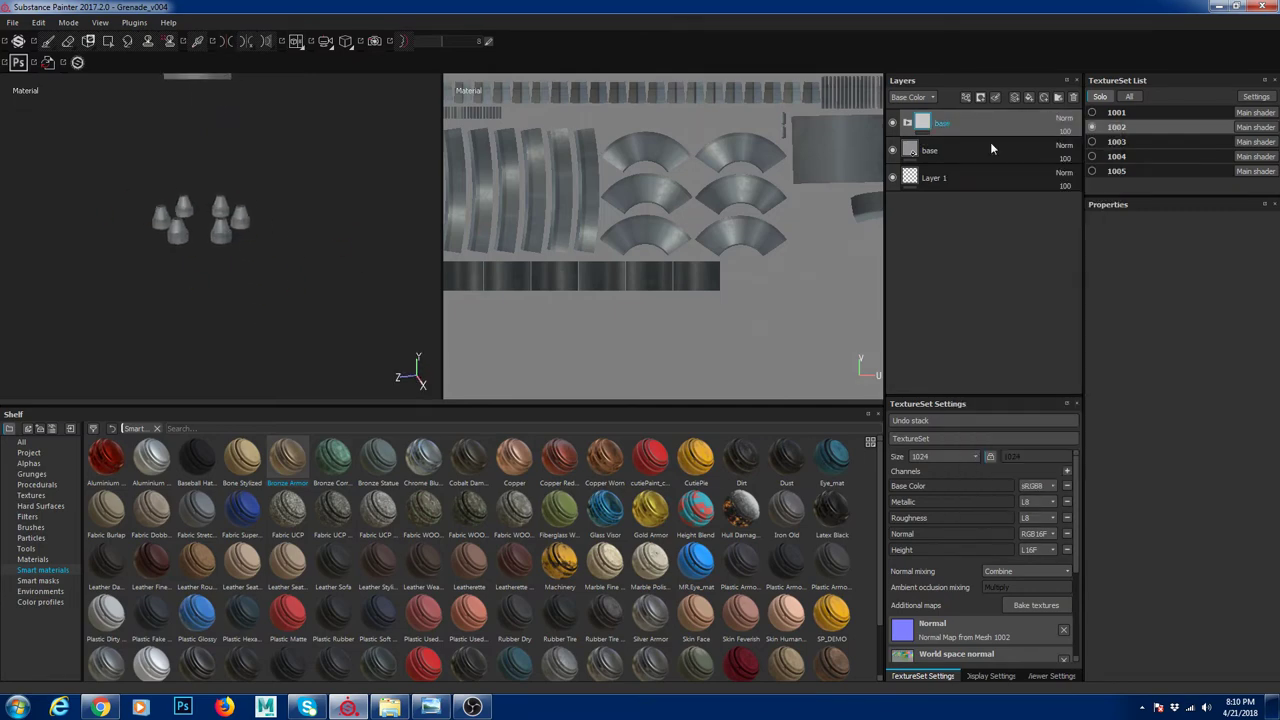
middle_click_drag(275, 191, 283, 226, "alt")
mouse_move(283, 226)
left_mouse_down("alt")
mouse_move(264, 285)
mouse_move(248, 134)
left_mouse_up("alt")
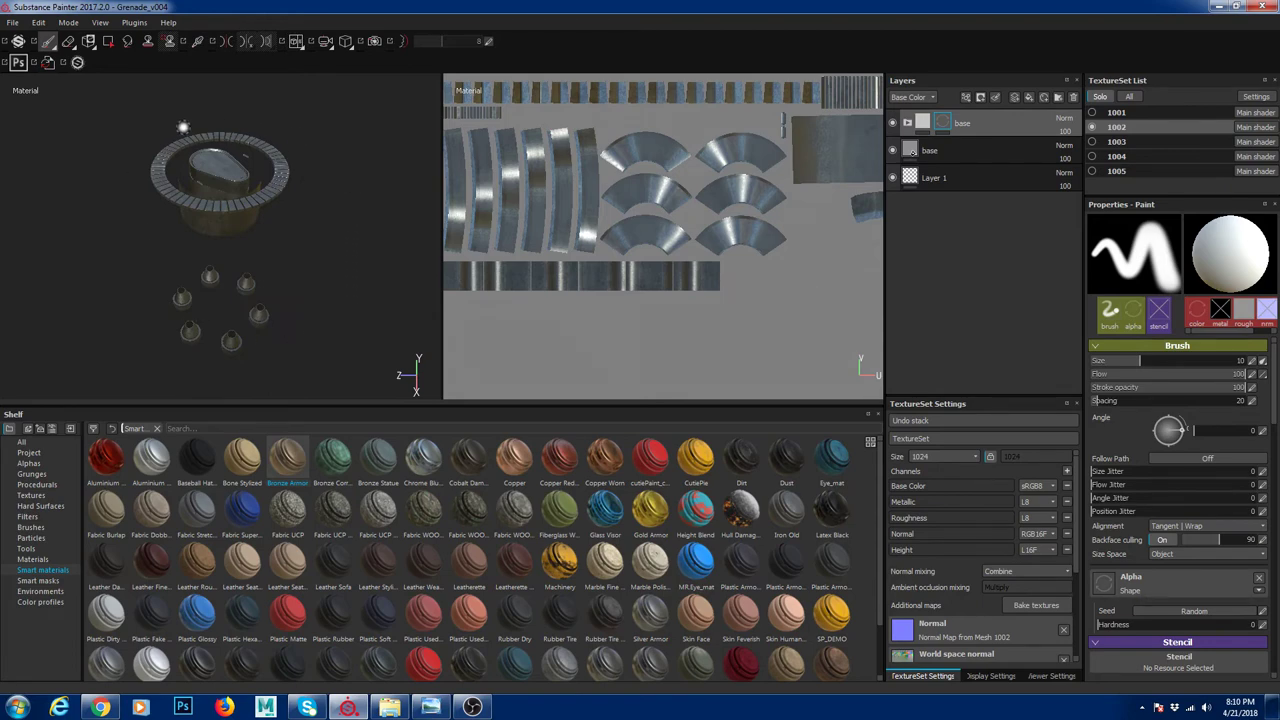
left_click(942, 122)
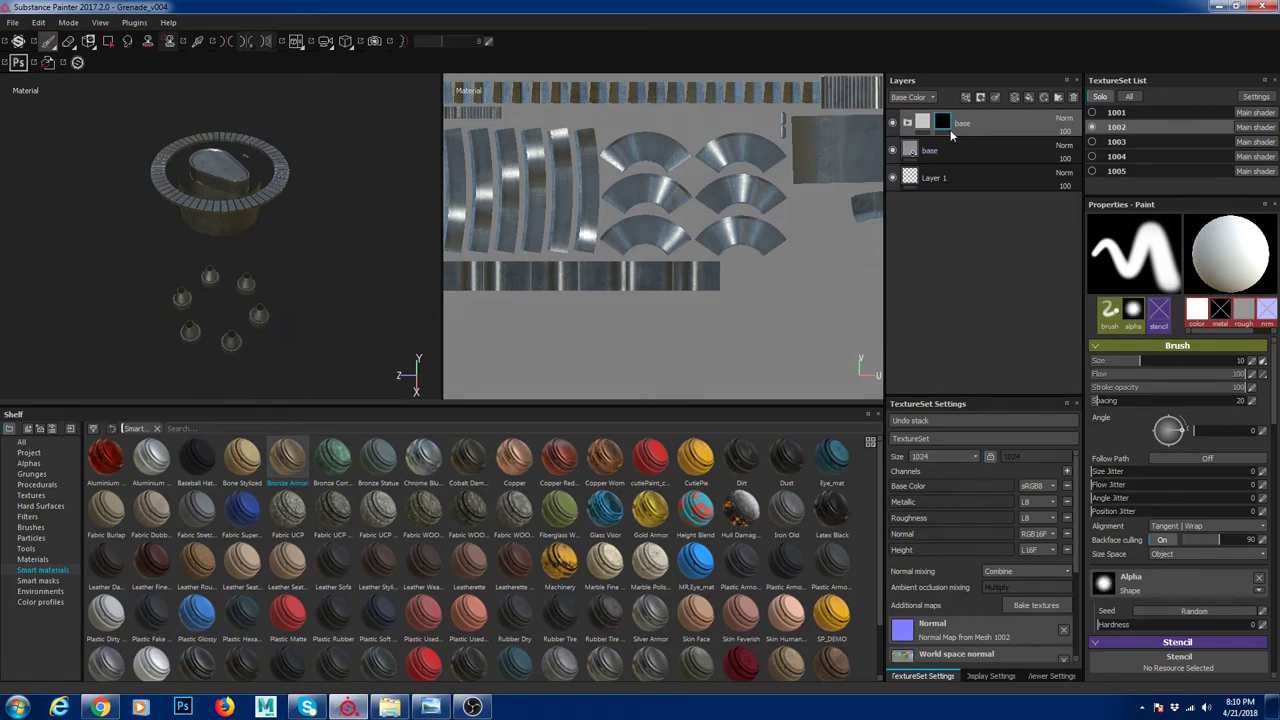
Reveal one cone in the base group's mask using Polygon Fill in mesh mode, check it with the Paint brush, and reactivate Polygon Fill
right_click_drag(712, 225, 611, 189, "alt")
middle_click_drag(611, 189, 641, 183, "alt")
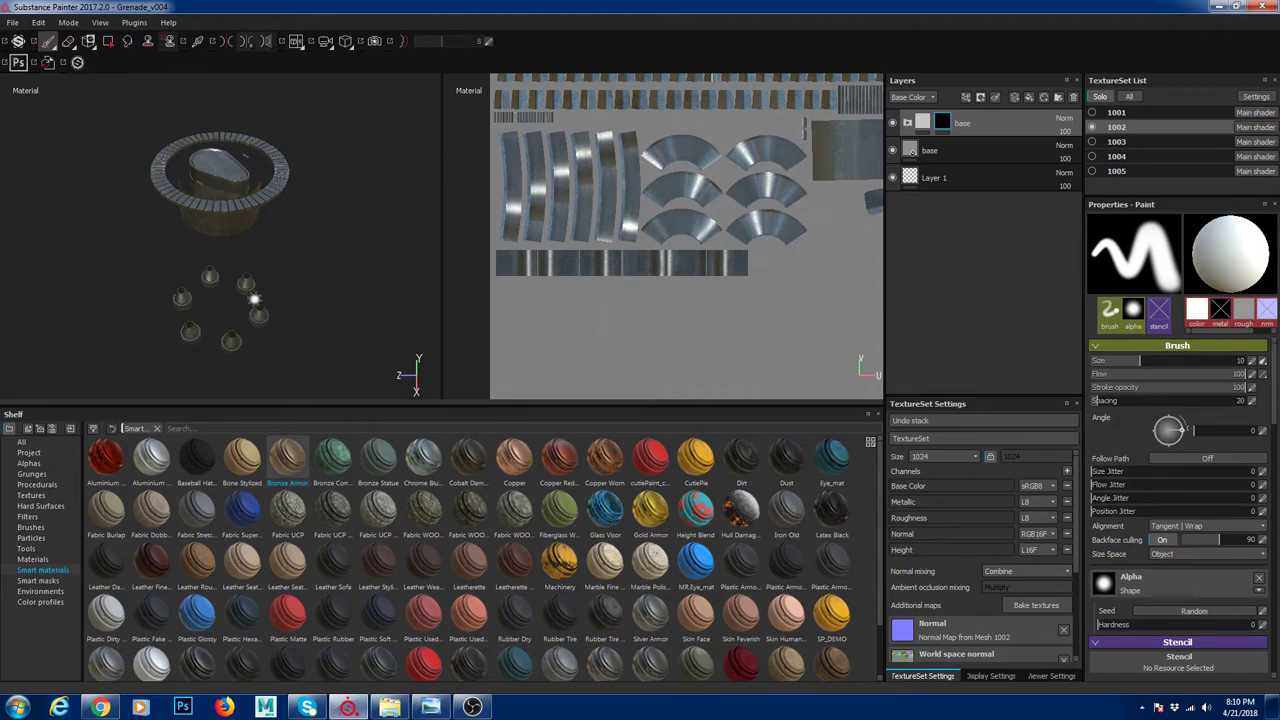
left_click_drag(254, 298, 243, 157, "alt")
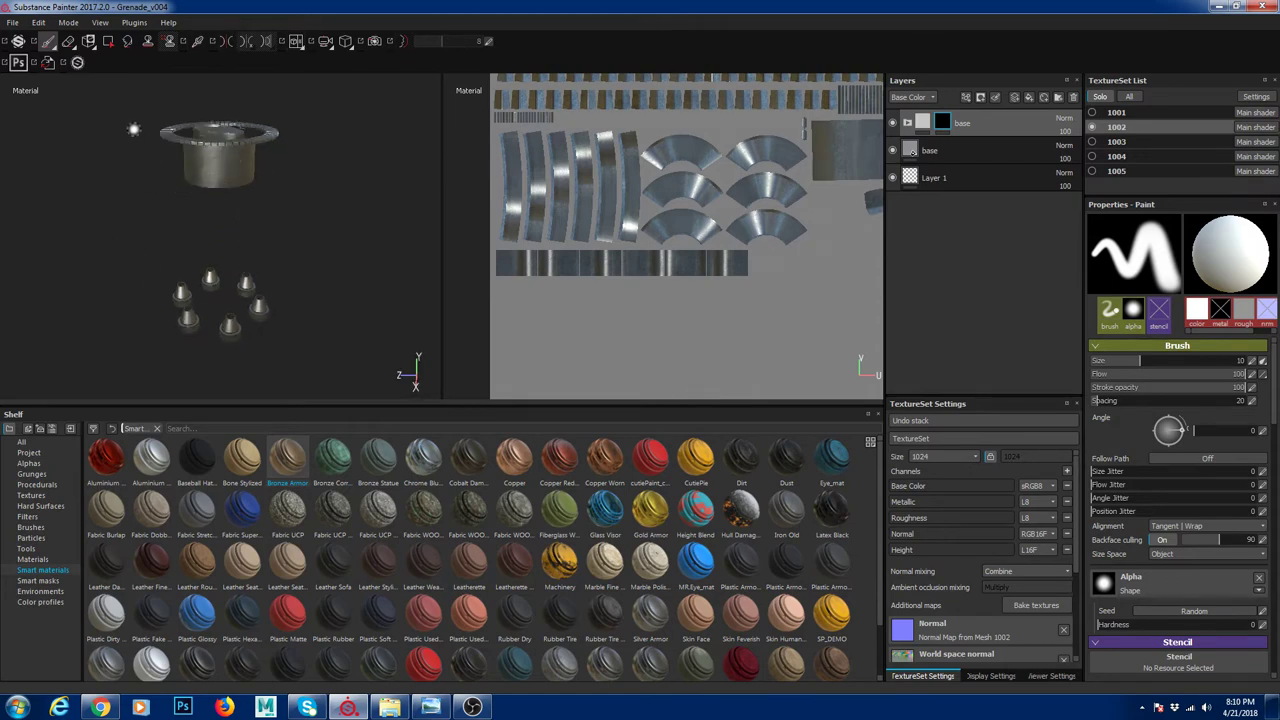
left_click(108, 42)
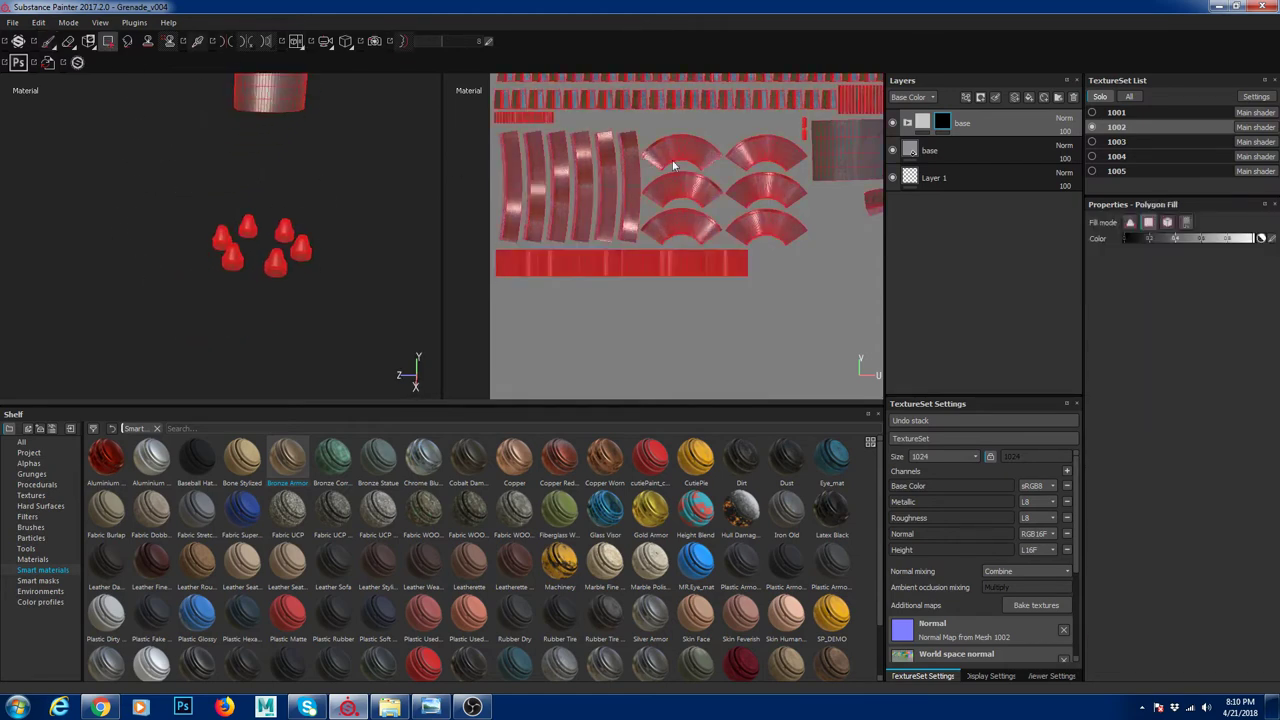
middle_click_drag(718, 228, 758, 236, "alt")
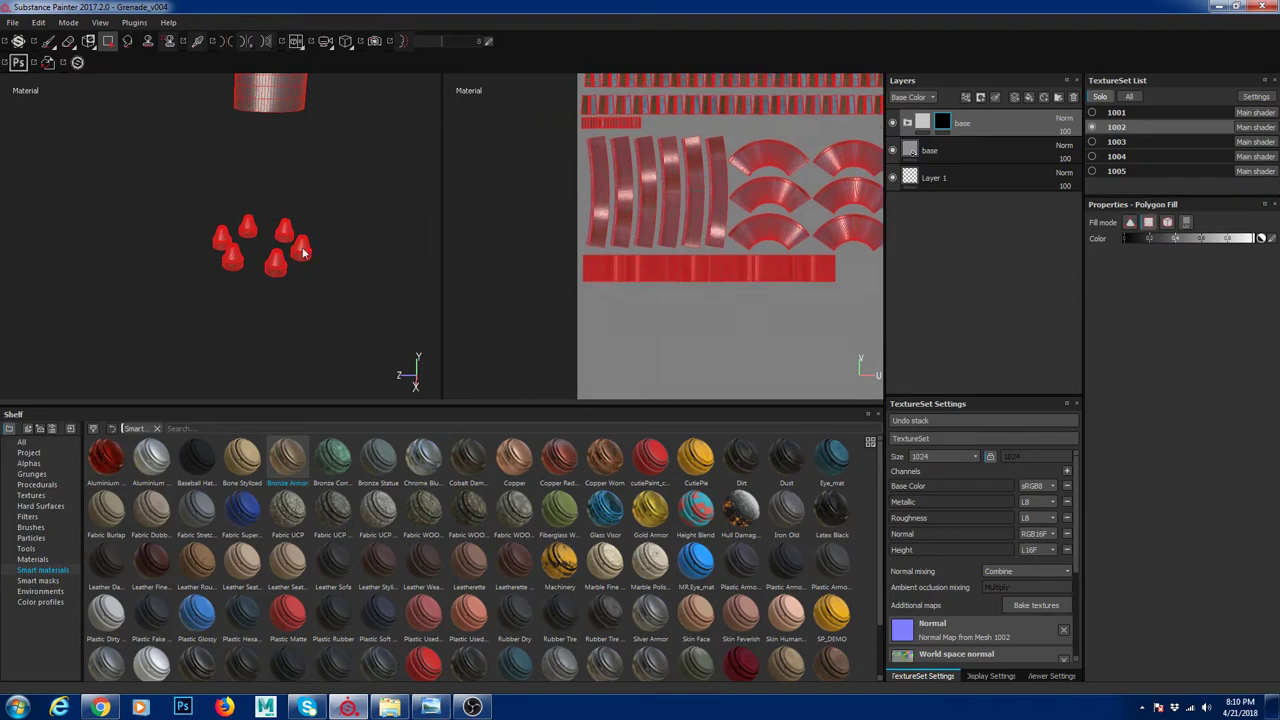
mouse_move(305, 249)
right_mouse_down("alt")
mouse_move(284, 271)
mouse_move(314, 243)
right_mouse_up("alt")
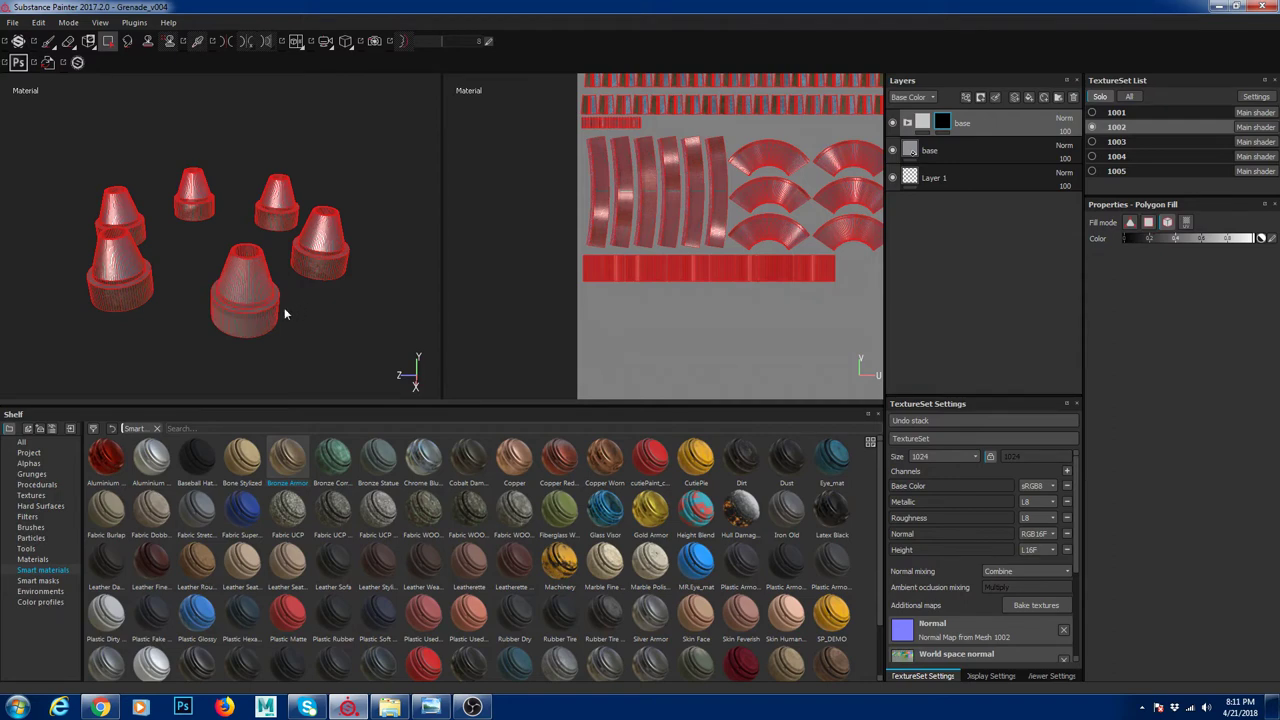
left_click_drag(284, 314, 214, 296, "alt")
left_click(48, 42)
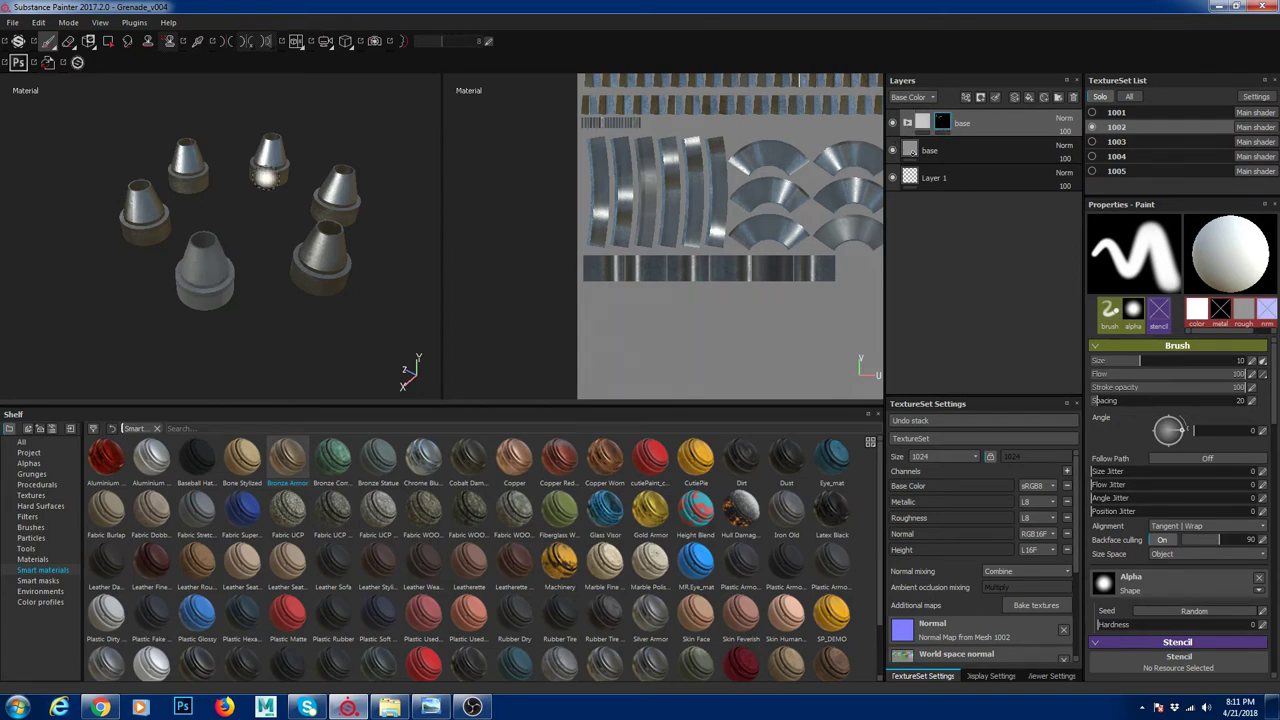
left_click(108, 42)
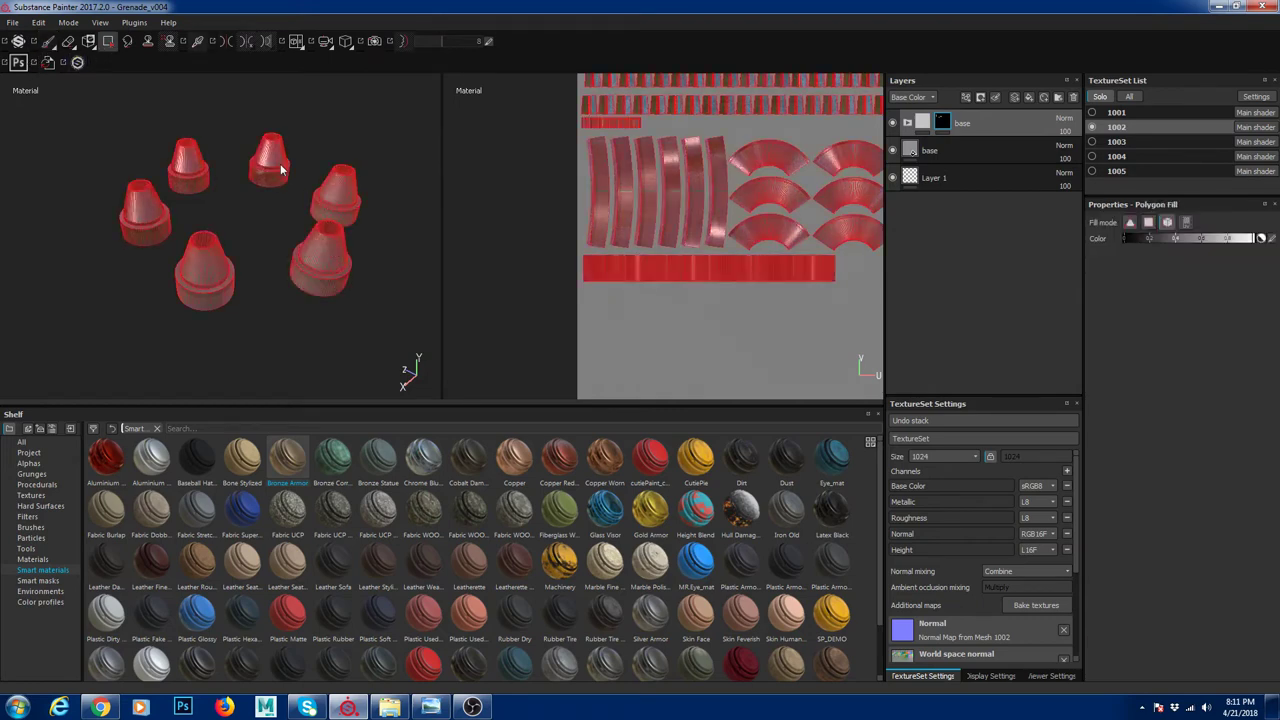
Switch from Polygon Fill to the Paint brush and show texture set 1001 alongside the cones of 1002
left_click(49, 44)
scroll(246, 203, "down", 4)
mouse_move(383, 256)
left_mouse_down("alt")
mouse_move(389, 220)
mouse_move(381, 238)
mouse_move(254, 211)
mouse_move(397, 173)
left_mouse_up("alt")
scroll(381, 238, "down", 3)
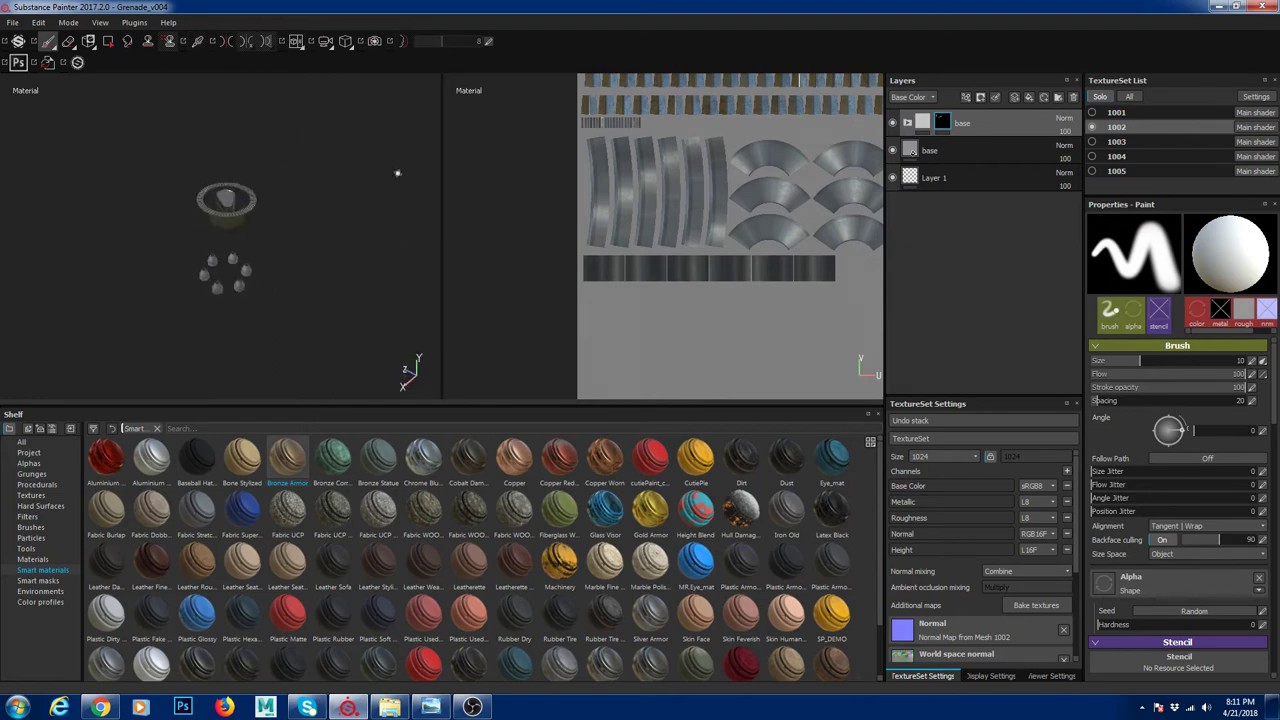
left_click(1092, 113)
left_click_drag(337, 257, 314, 194, "alt")
right_click_drag(314, 194, 306, 266, "alt")
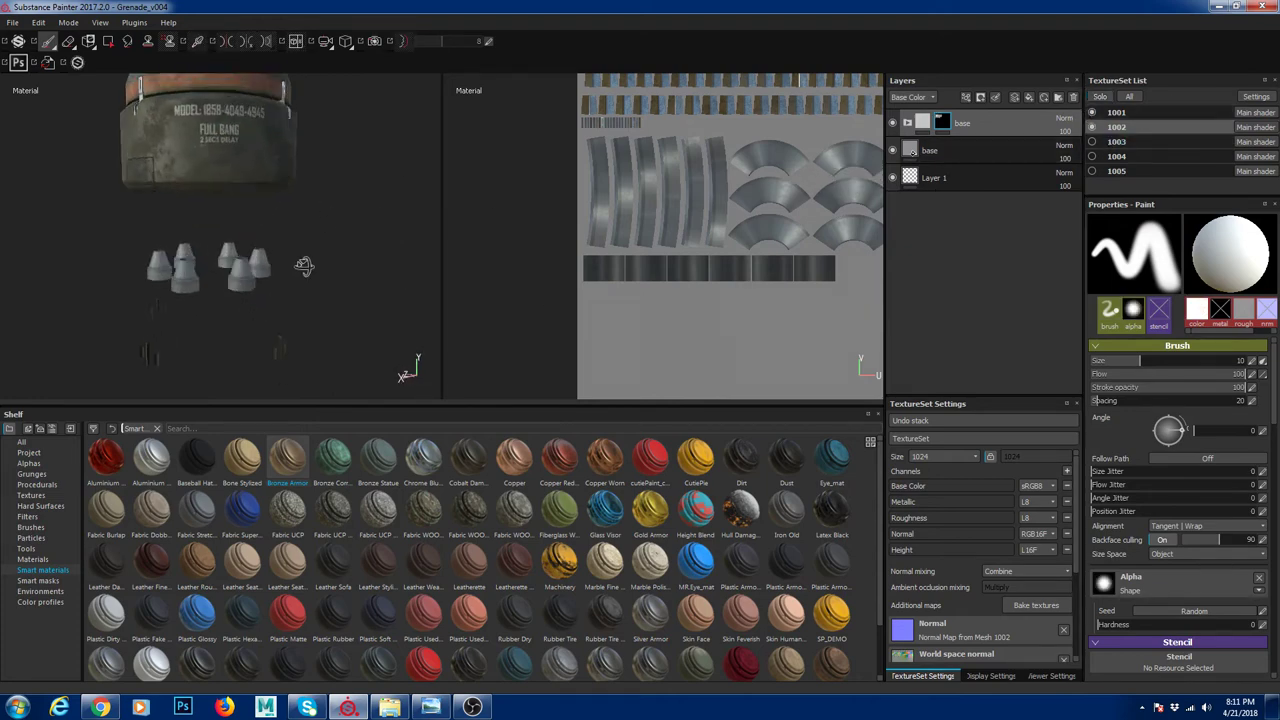
Show texture set 1003 as well and examine the grenade's lid, body and cones together from several angles
left_click_drag(306, 266, 275, 280, "alt")
right_click_drag(275, 280, 284, 212, "alt")
mouse_move(284, 212)
left_mouse_down("alt")
mouse_move(283, 260)
mouse_move(266, 220)
left_mouse_up("alt")
right_click_drag(266, 220, 398, 277, "alt")
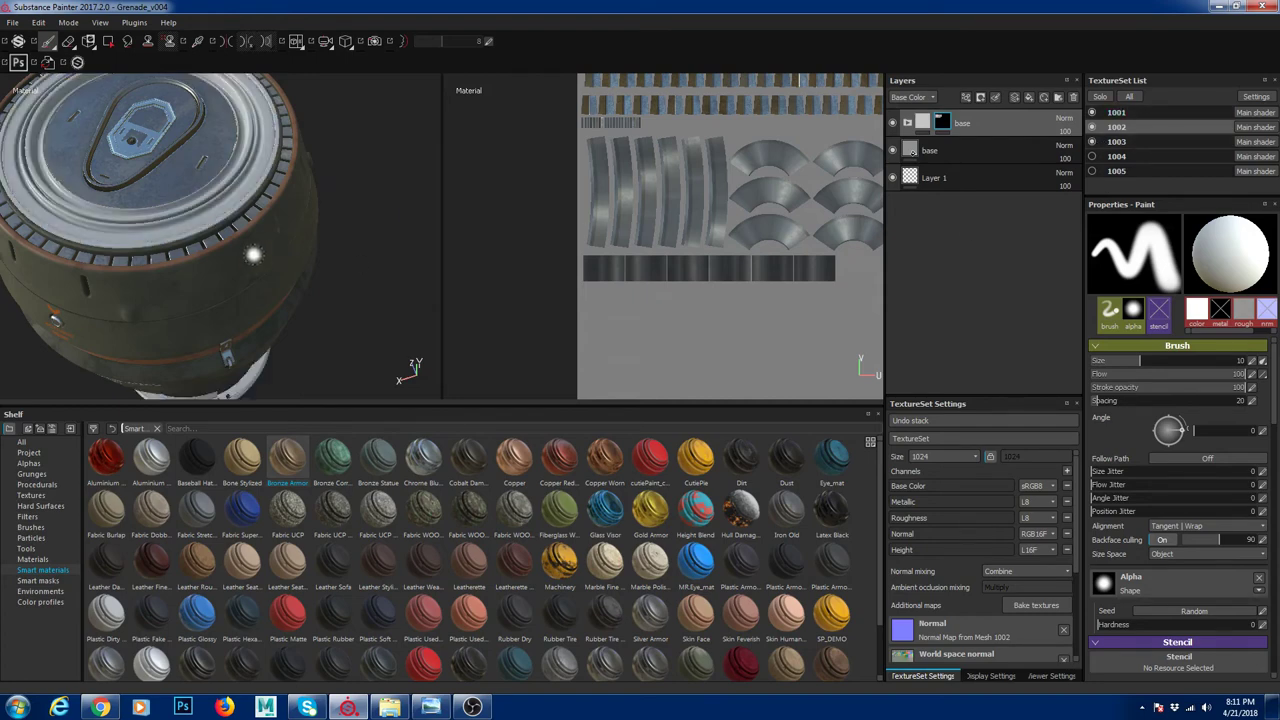
left_click_drag(348, 258, 338, 226, "alt")
right_click_drag(338, 226, 264, 312, "alt")
middle_click_drag(264, 312, 278, 205, "alt")
left_click_drag(278, 205, 286, 219, "alt")
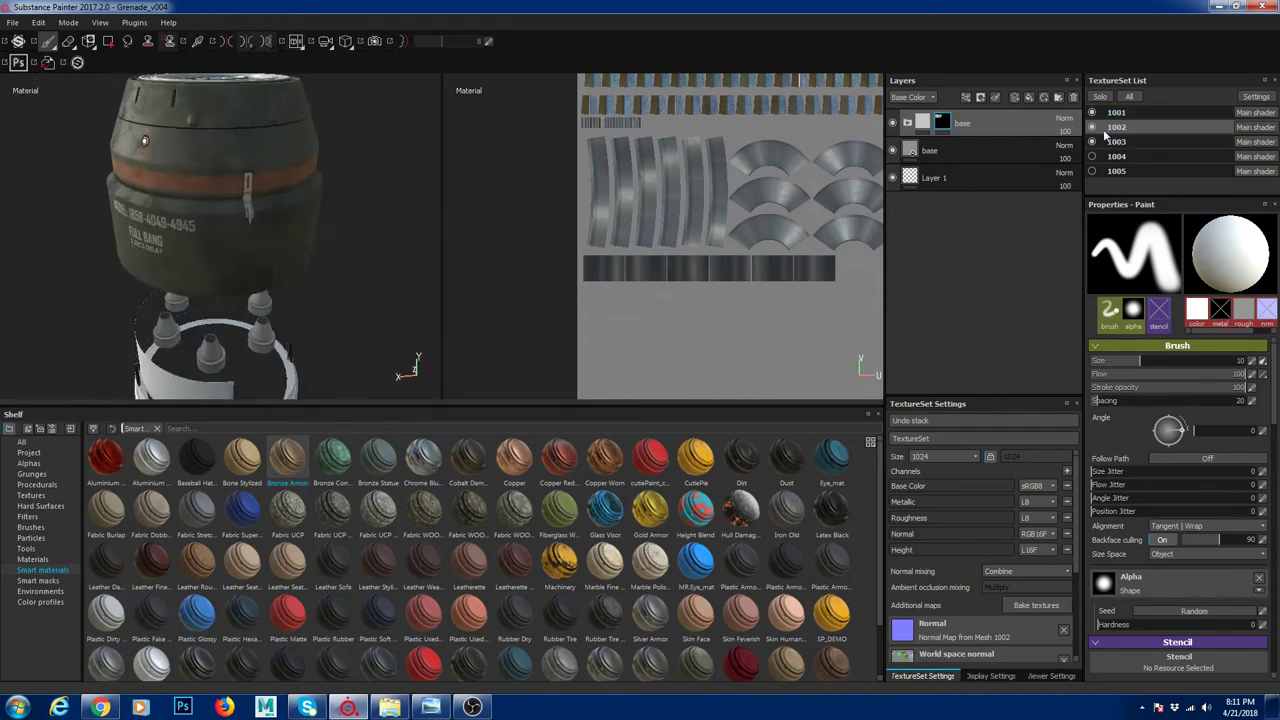
Isolate texture set 1003 with its upper layers hidden and show its base layer
left_click(1092, 141)
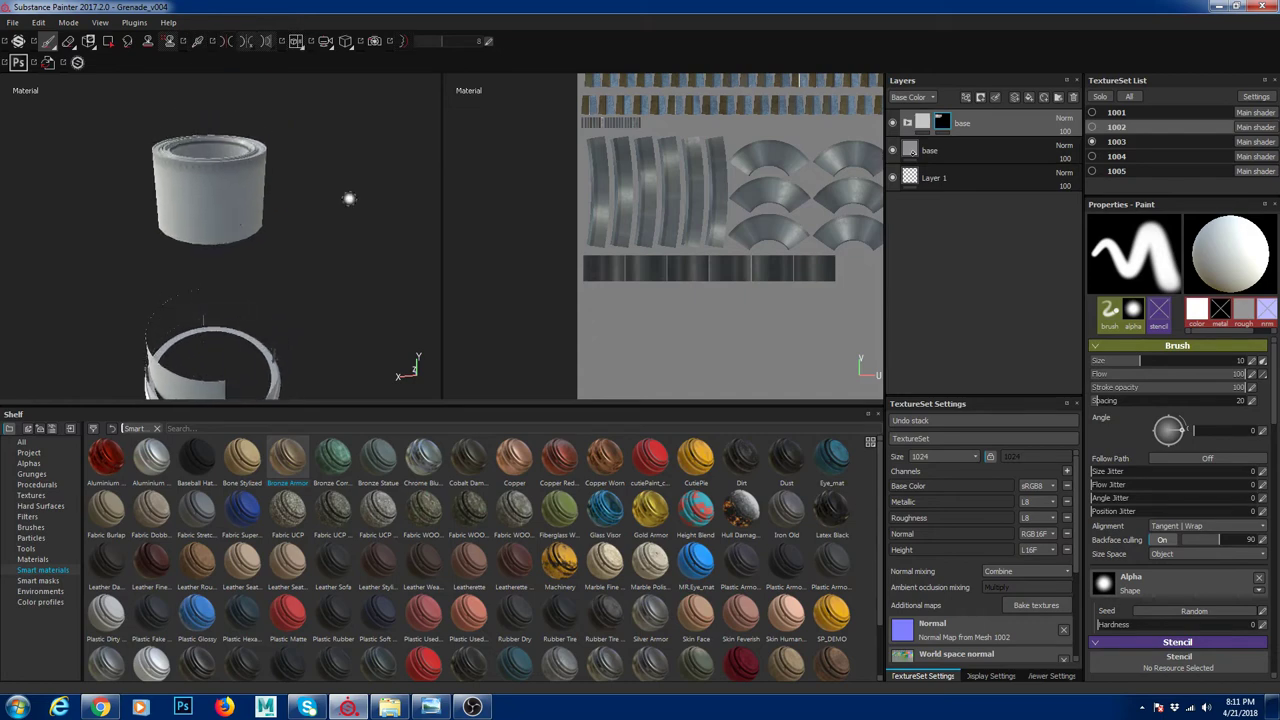
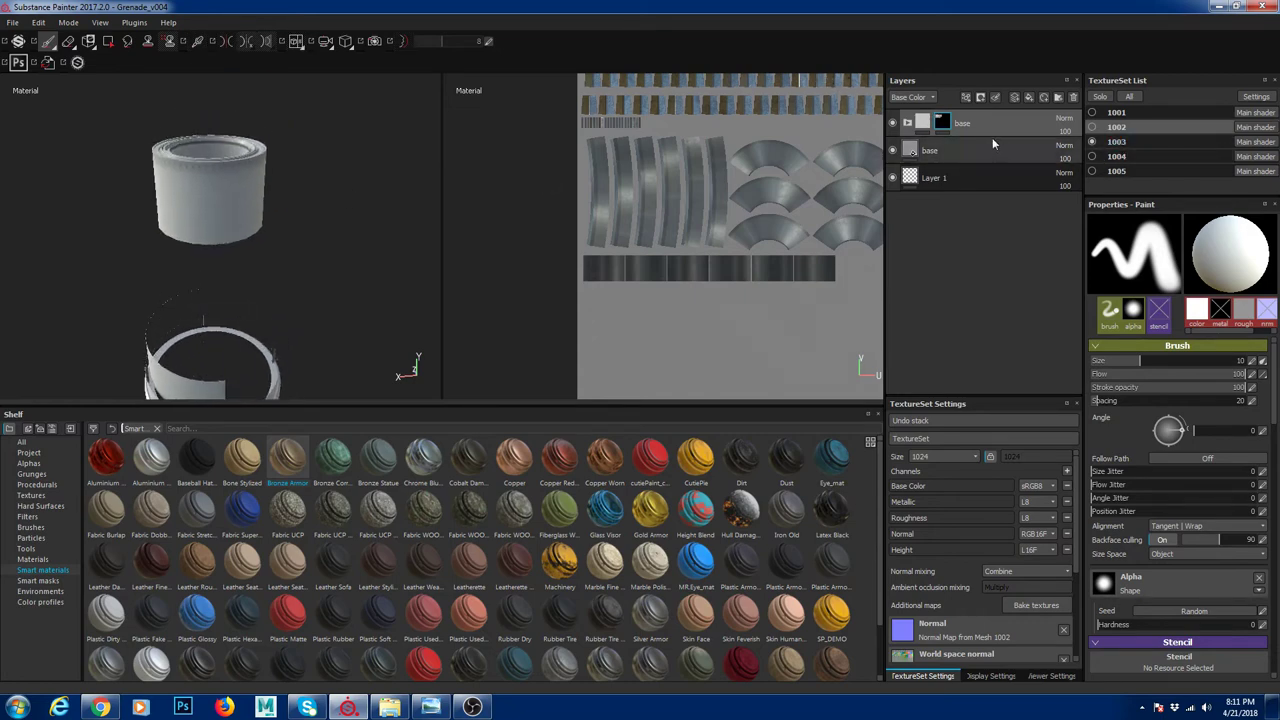
left_click(907, 123)
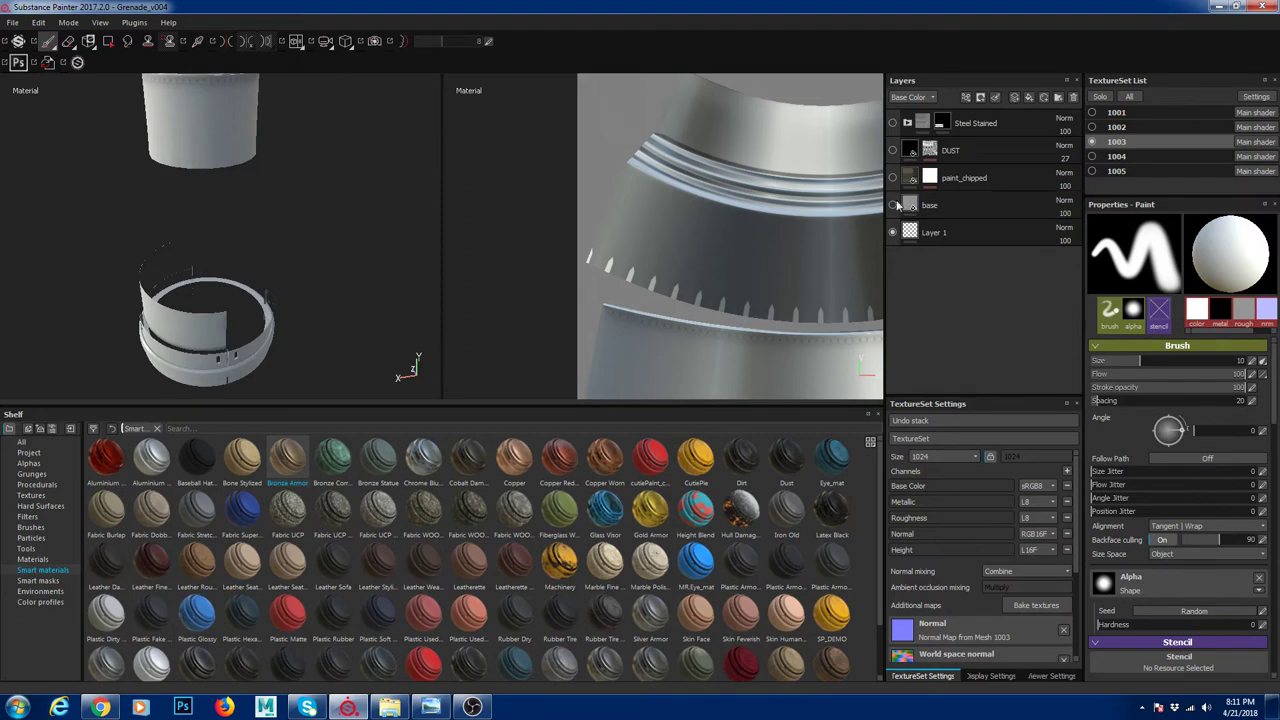
left_click(892, 205)
mouse_move(286, 306)
left_mouse_down("alt")
mouse_move(149, 251)
mouse_move(188, 197)
mouse_move(214, 258)
left_mouse_up("alt")
Show the paint_chipped layer on 1003 and inspect its mask effects and fill properties
left_click(893, 178)
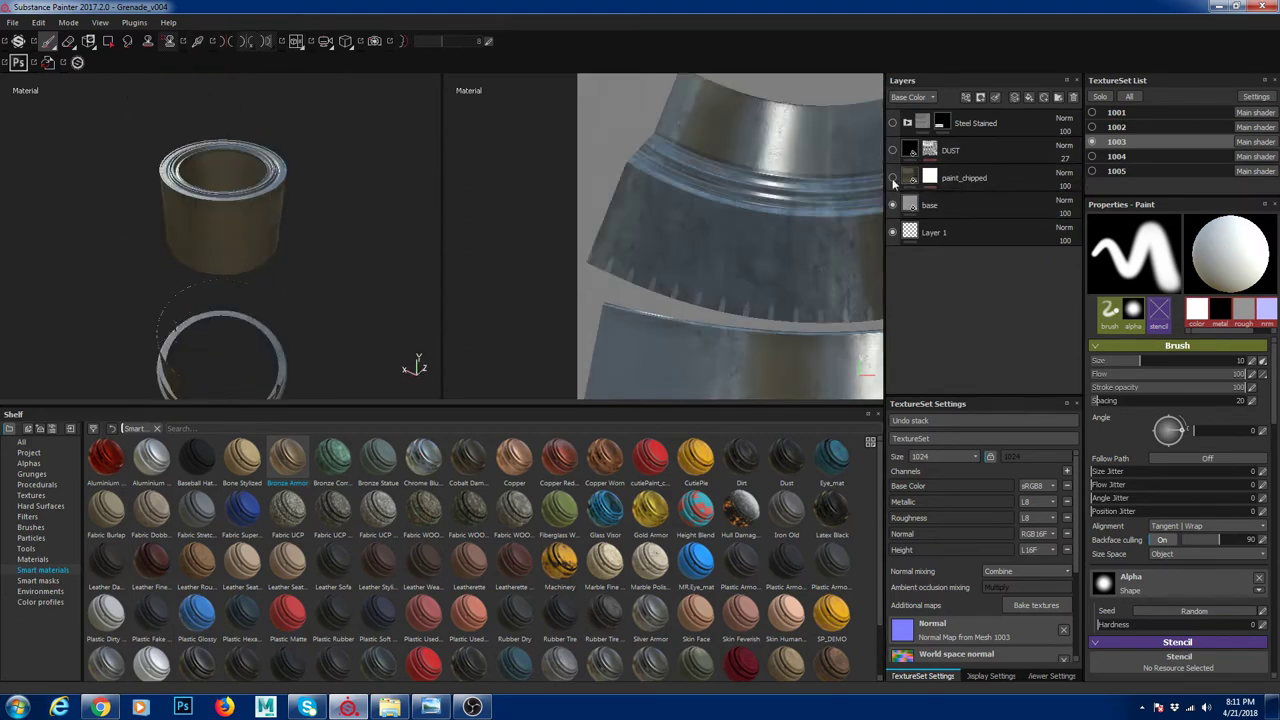
middle_click_drag(218, 245, 243, 137, "alt")
left_click_drag(243, 137, 274, 171, "alt")
right_click_drag(274, 171, 290, 284, "alt")
left_click(931, 178)
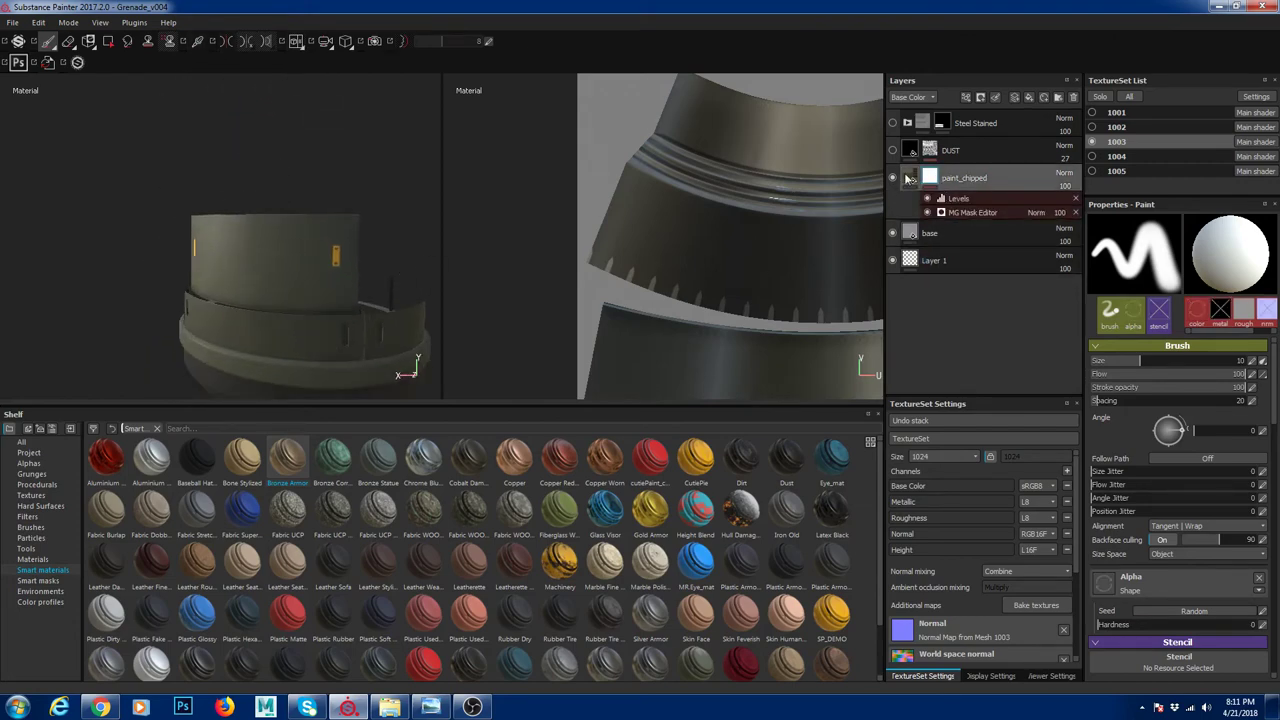
left_click(912, 181)
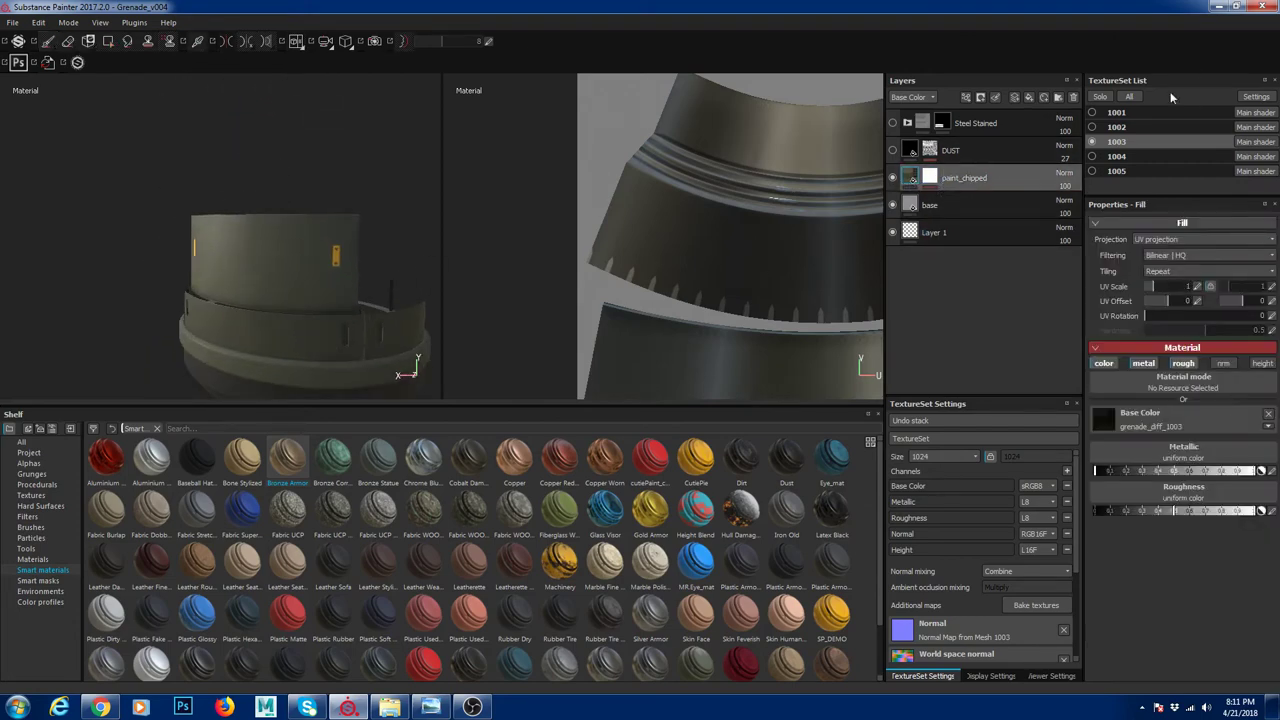
Select the paint_chipped and base layers together on texture set 1001 and open their copy and paste options
left_click(1128, 118)
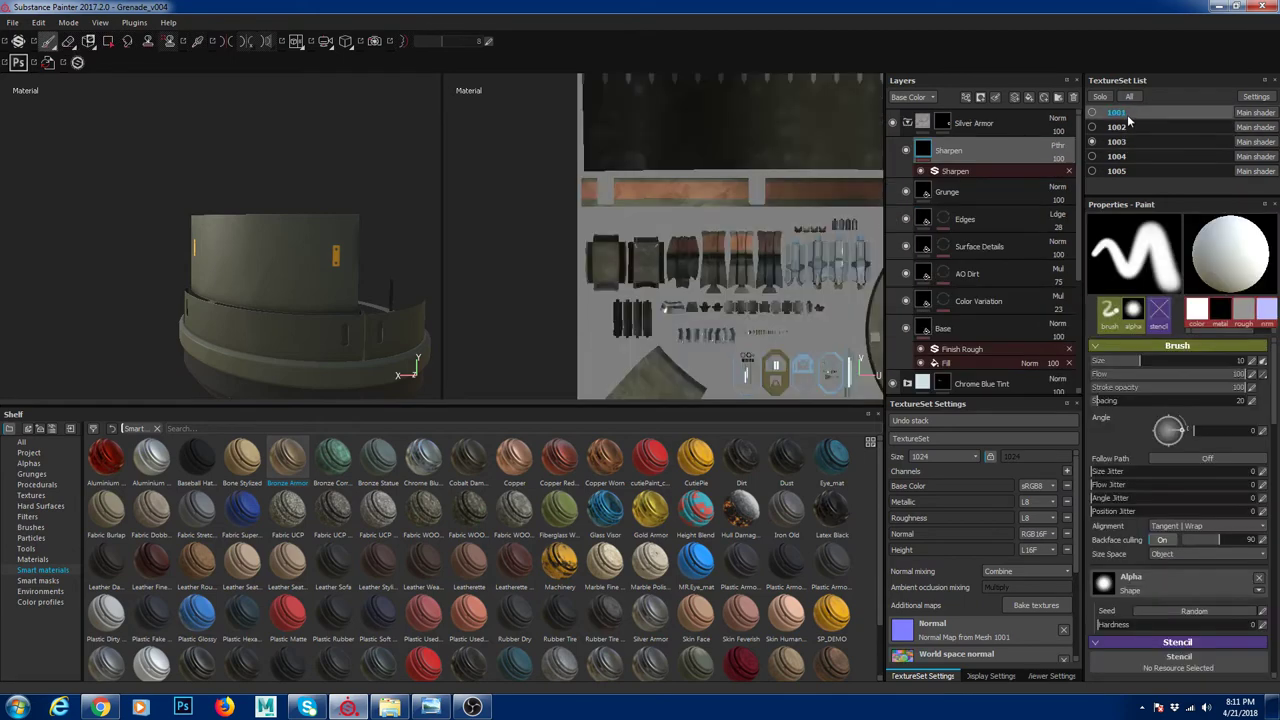
left_click(908, 123)
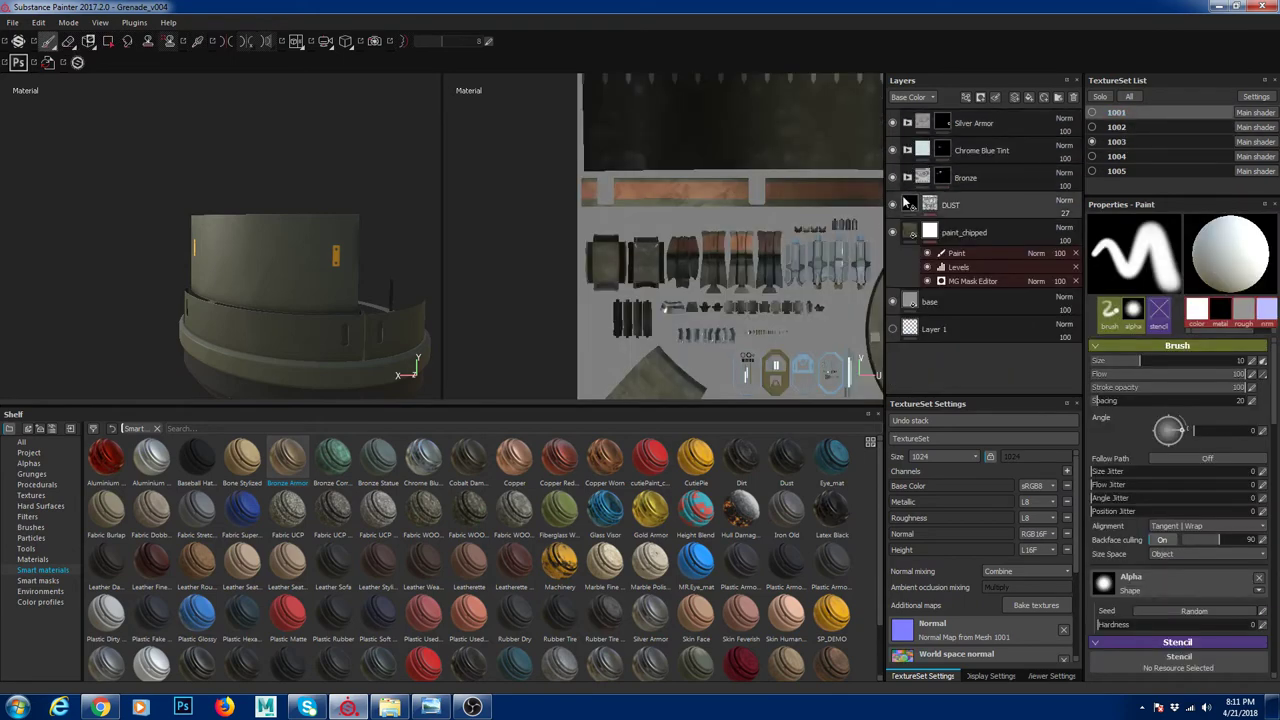
left_click(964, 231)
left_click(956, 260)
left_click(970, 234)
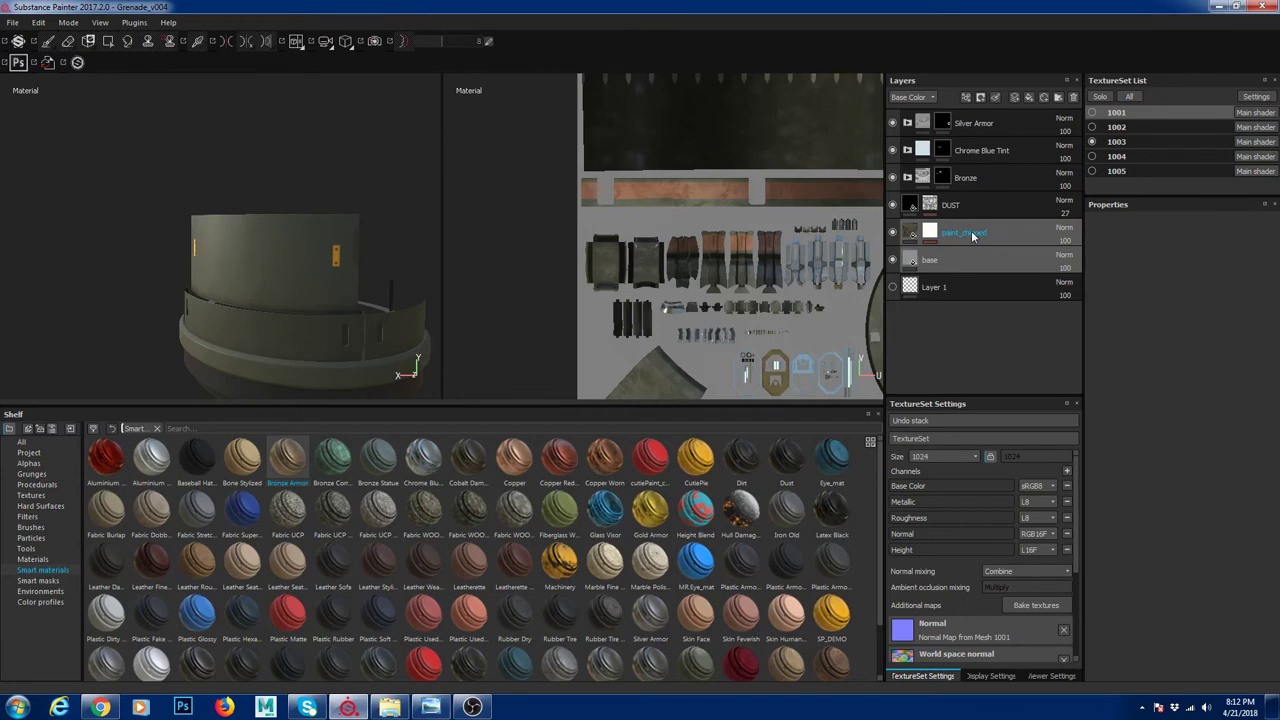
right_click(999, 232)
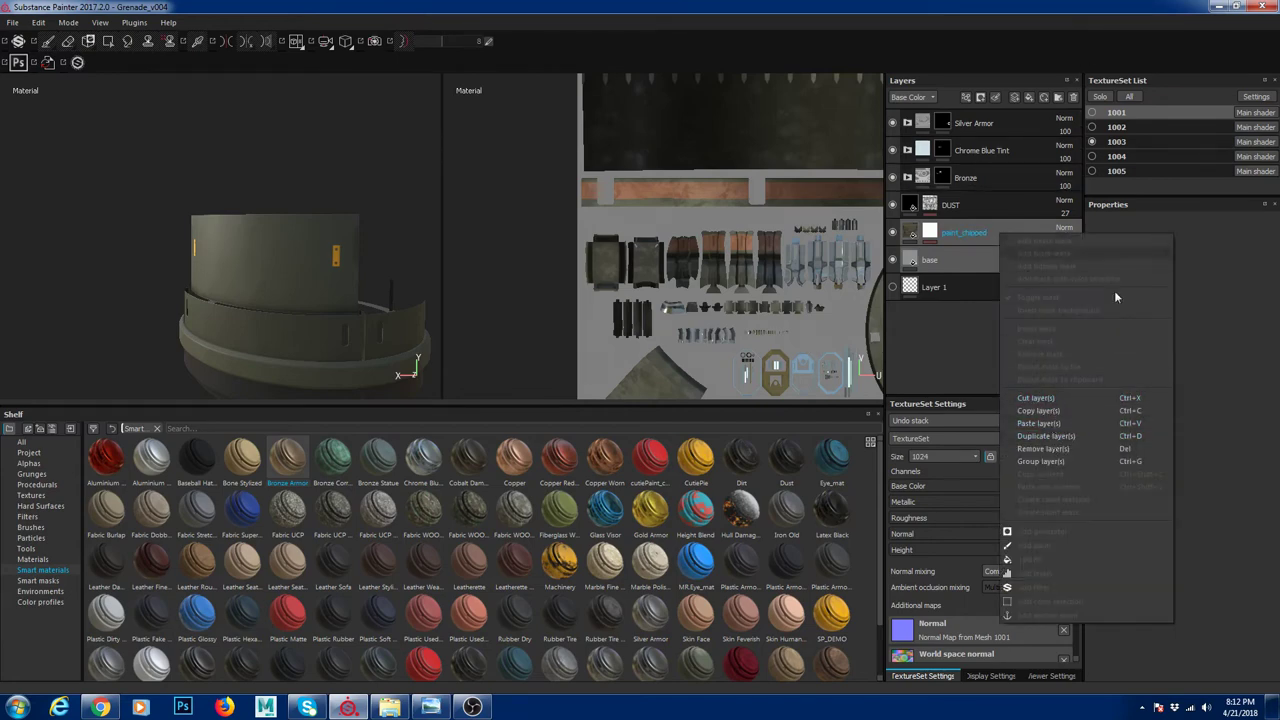
Return to texture set 1003, select its paint_chipped and base layers, and inspect the paint_chipped fill's base color map
left_click(1117, 143)
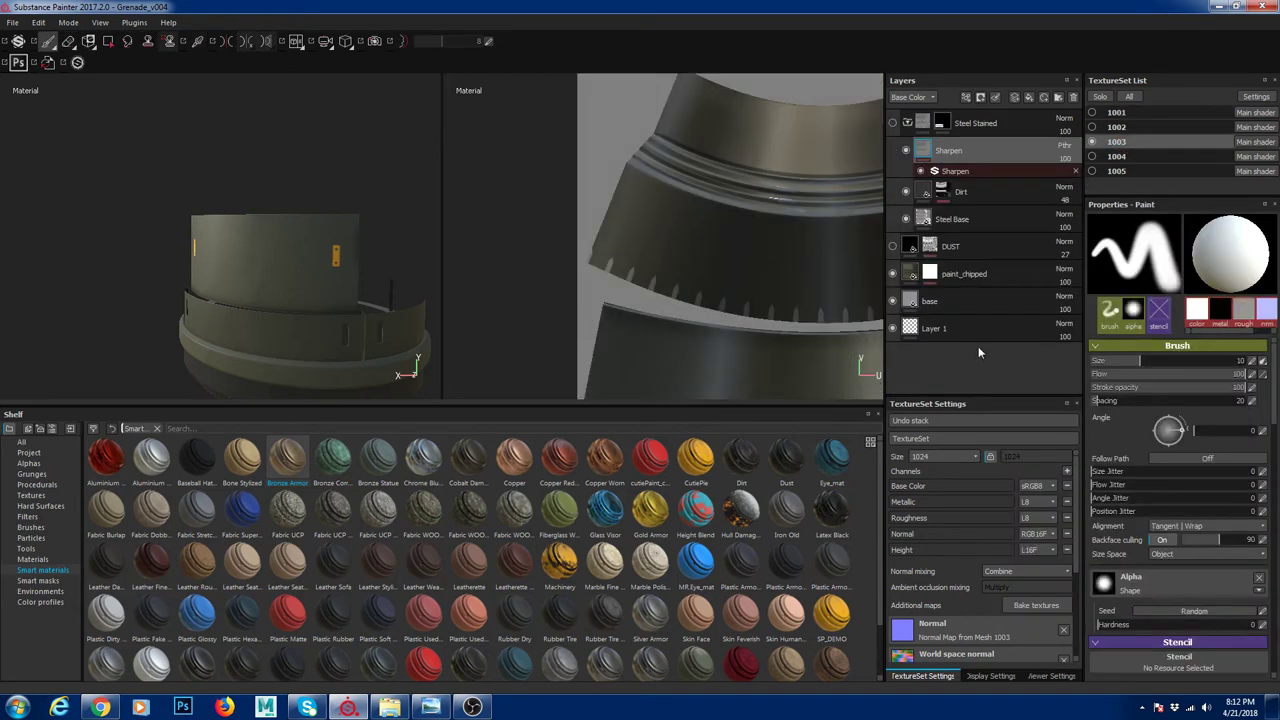
left_click(963, 299, "ctrl")
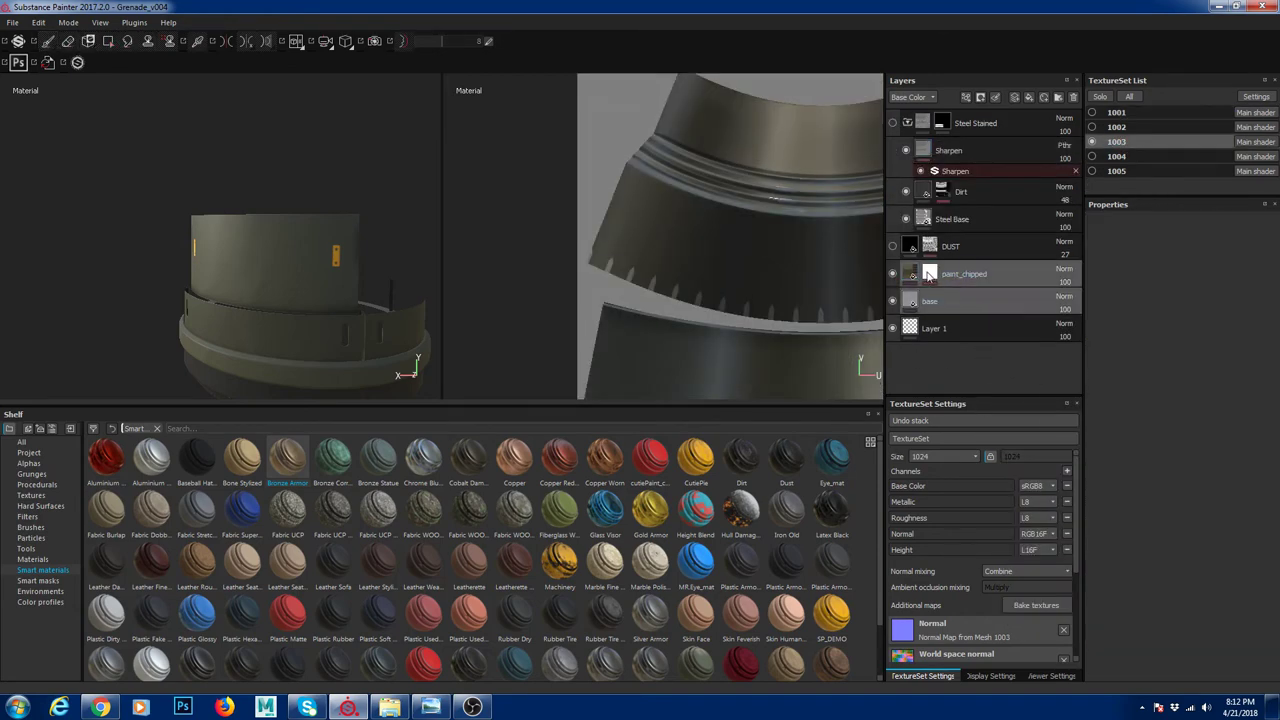
left_click(923, 284)
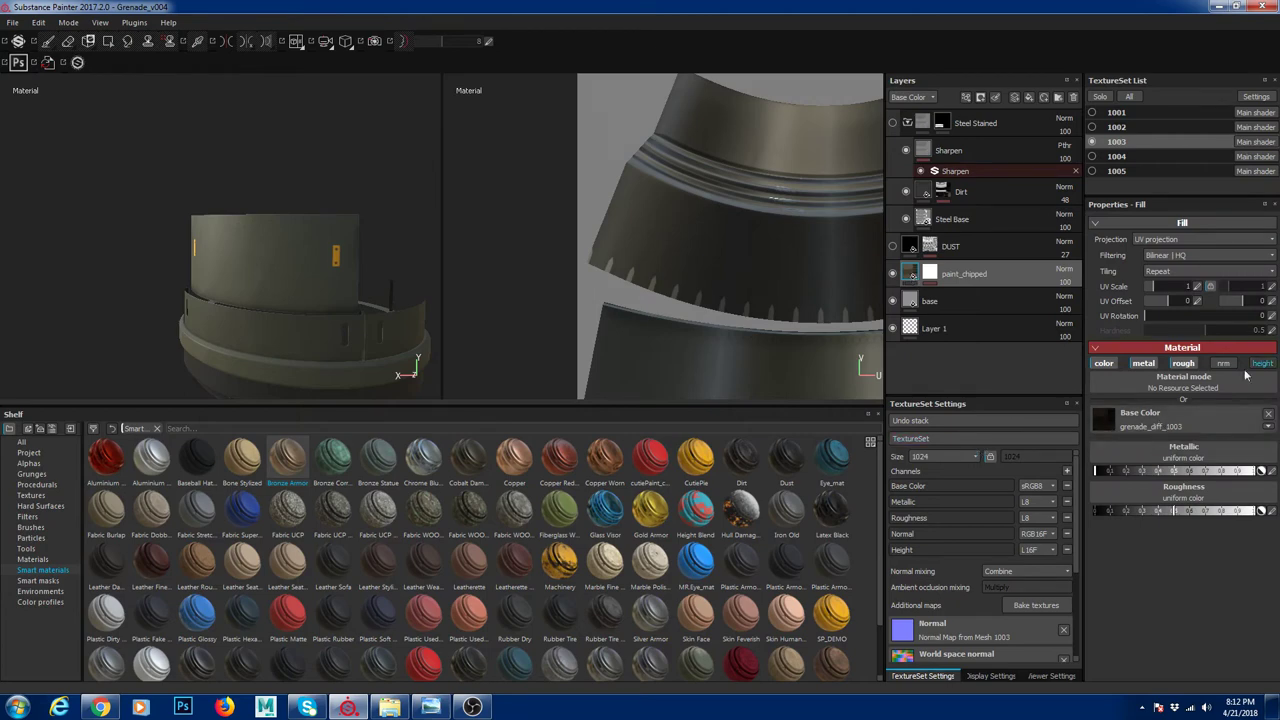
double_click(957, 276)
key("Return")
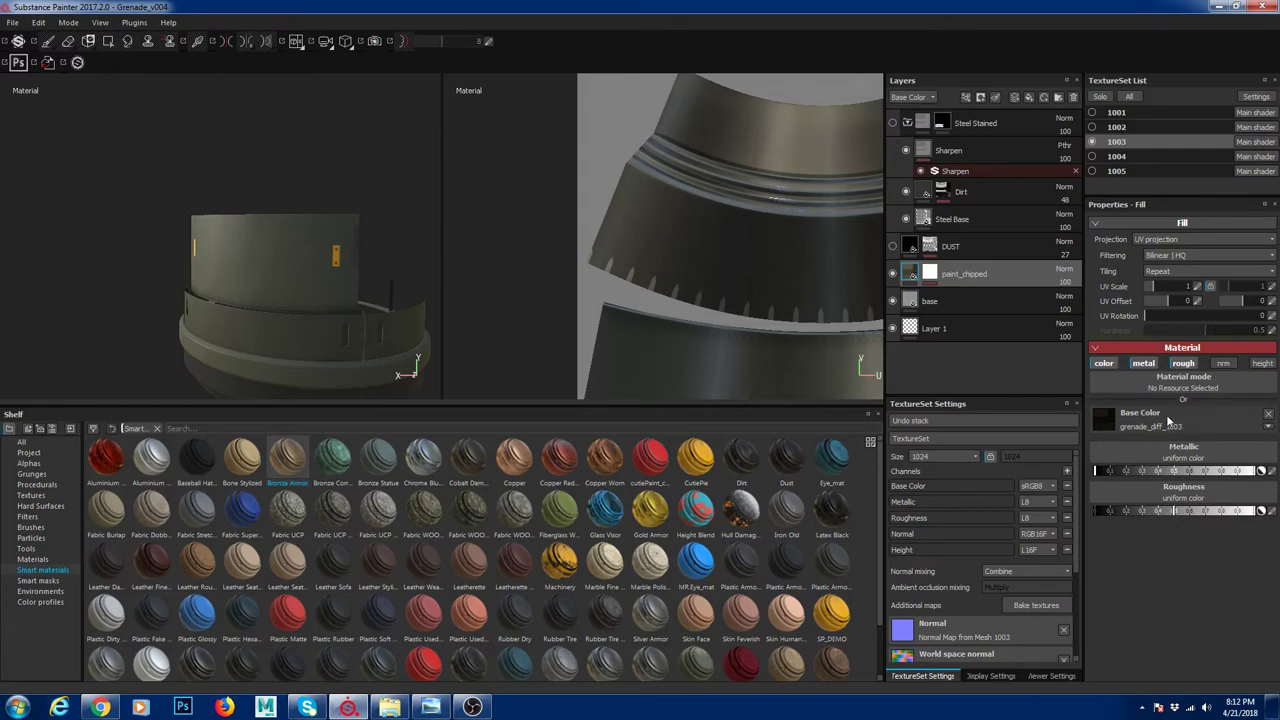
Show the DUST layer on 1003 and check it across the cylindrical parts
left_click_drag(314, 306, 200, 215, "alt")
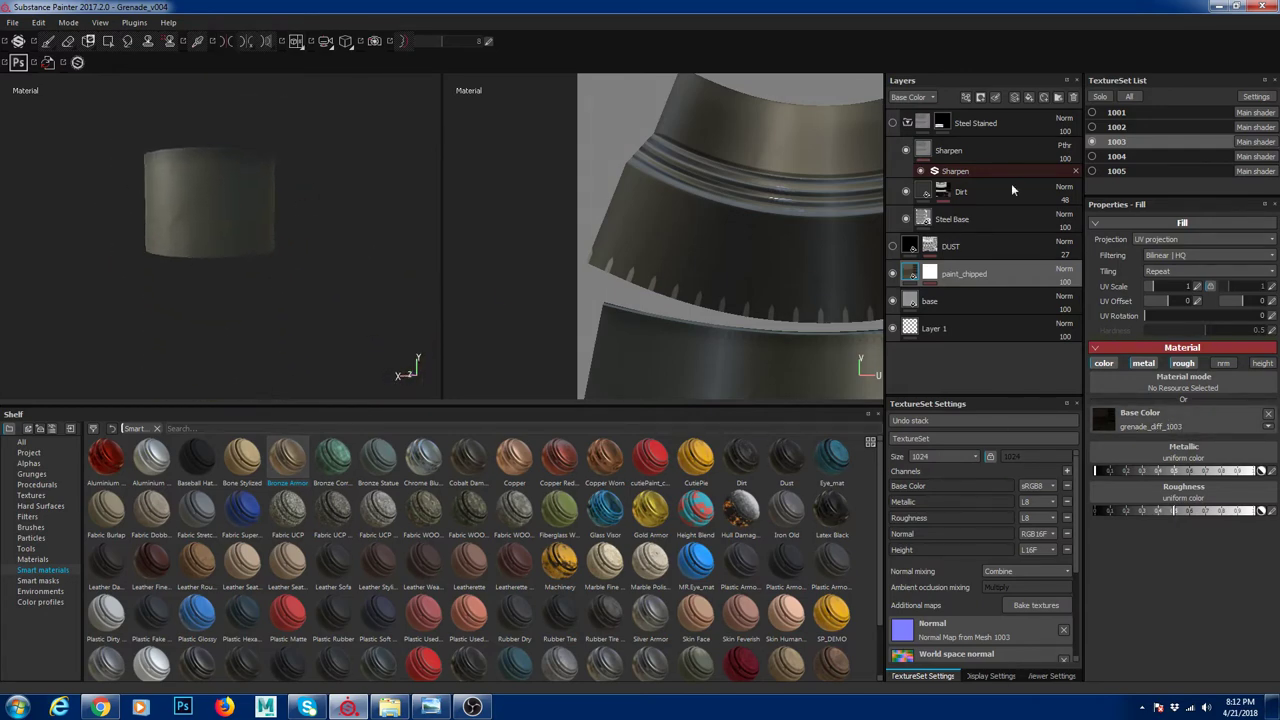
left_click(892, 246)
middle_click_drag(158, 281, 280, 206, "alt")
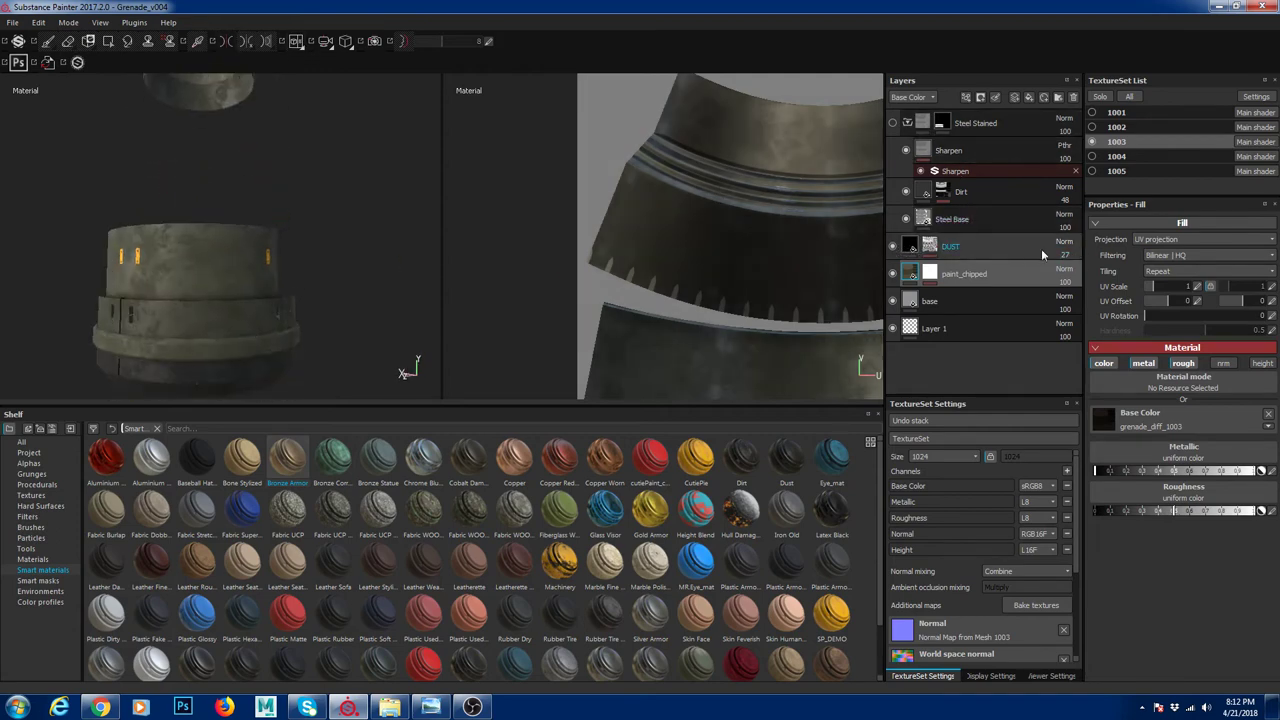
Collapse the Steel Stained group on 1003 and toggle its visibility to compare the look of the raised rim
left_click(907, 123)
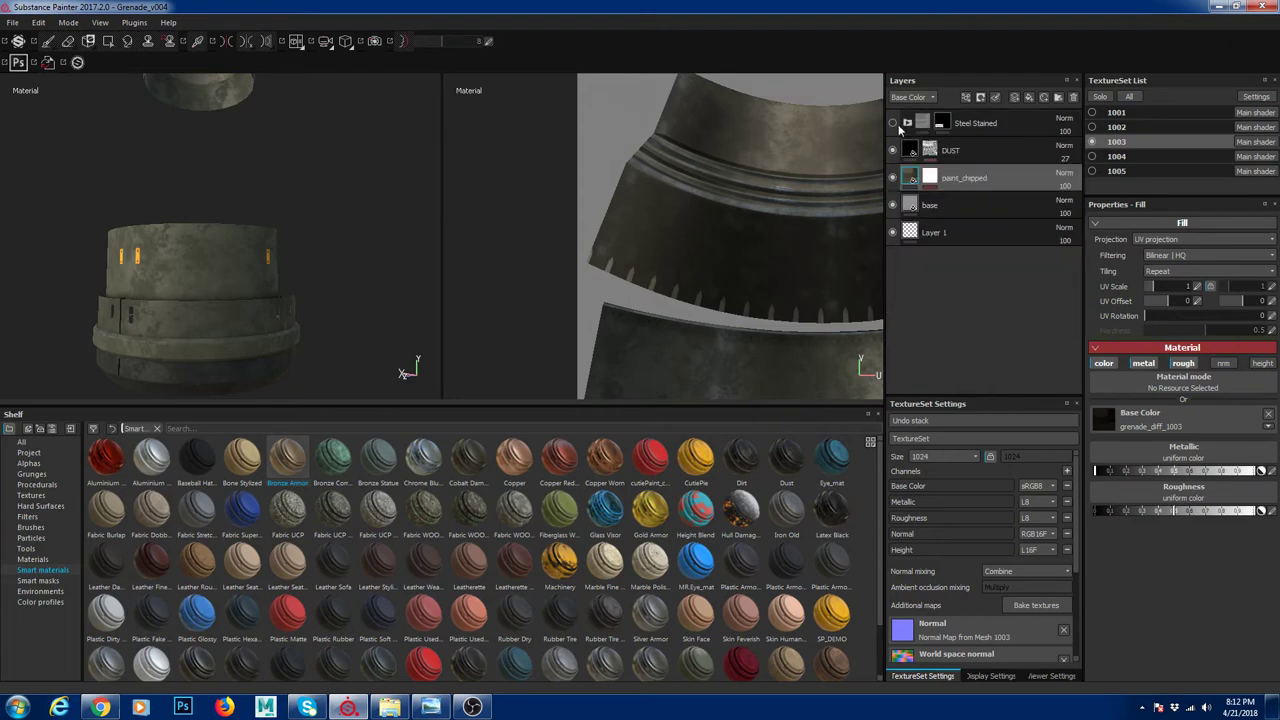
right_click_drag(358, 298, 180, 163, "alt")
left_click_drag(180, 163, 213, 304, "alt")
right_click_drag(177, 207, 250, 375, "alt")
left_click_drag(250, 375, 272, 291, "alt")
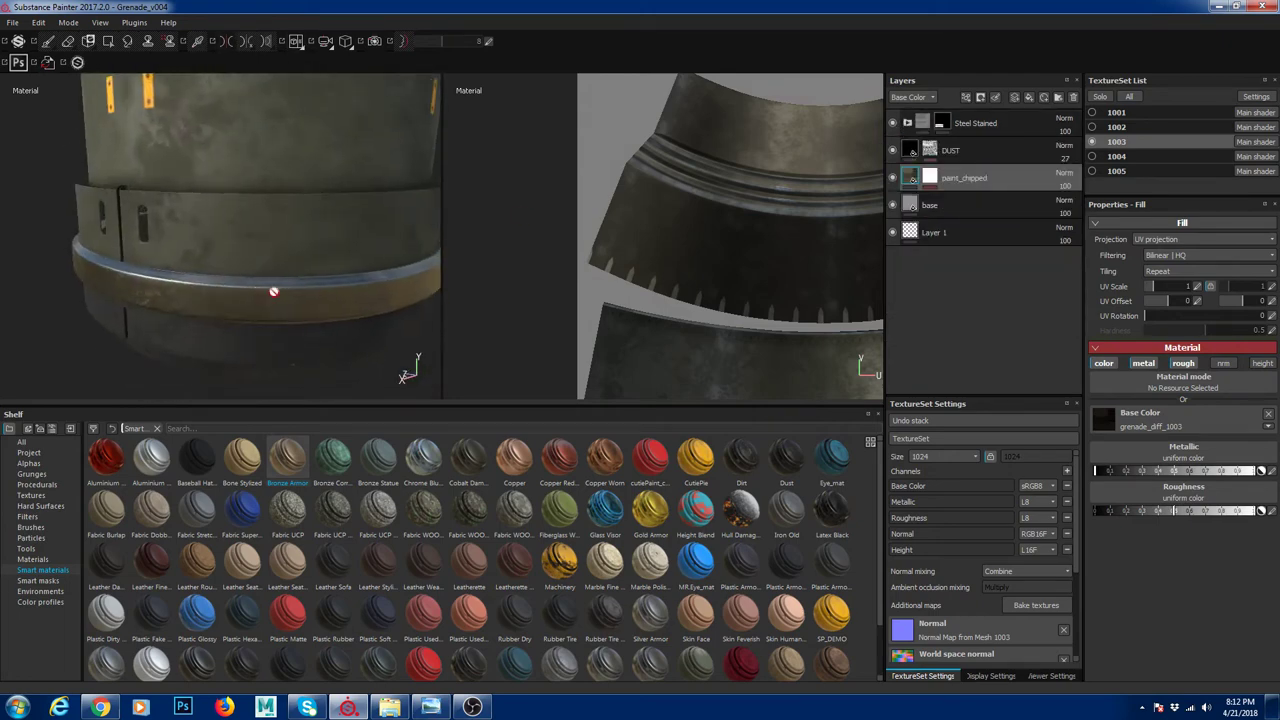
left_click(892, 123)
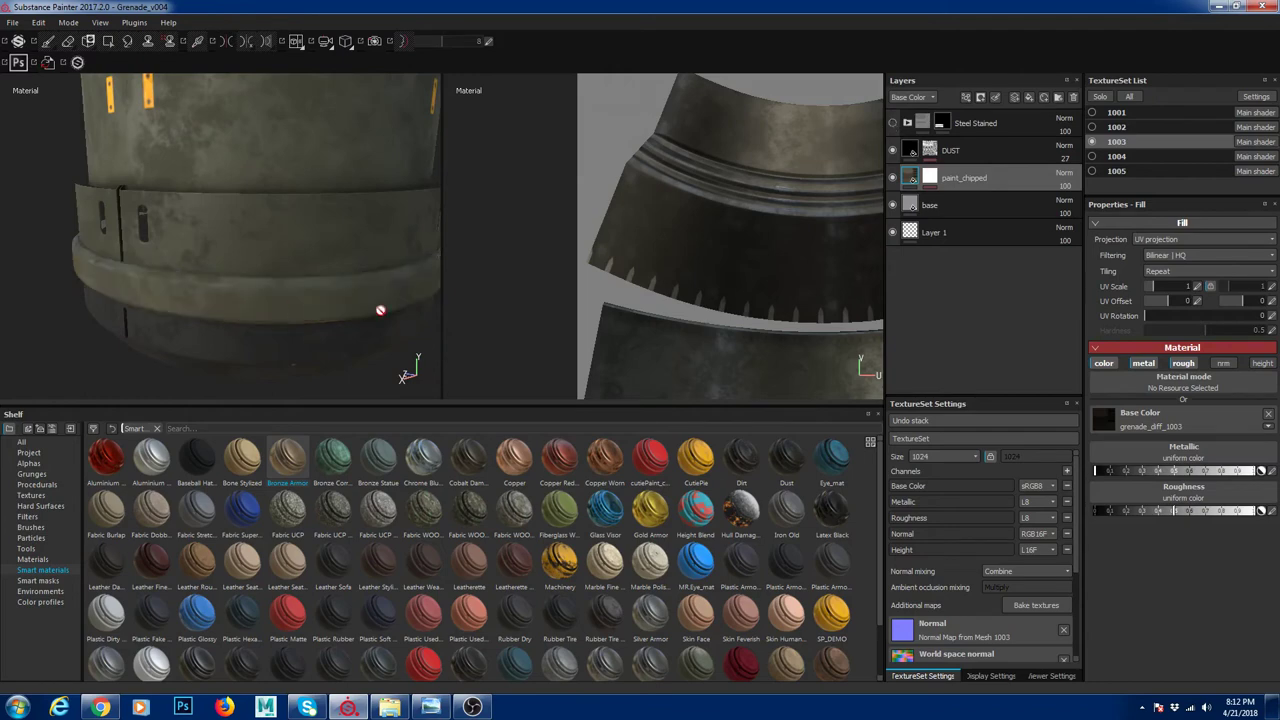
right_click_drag(380, 310, 86, 203, "alt")
left_click_drag(86, 203, 289, 247, "alt")
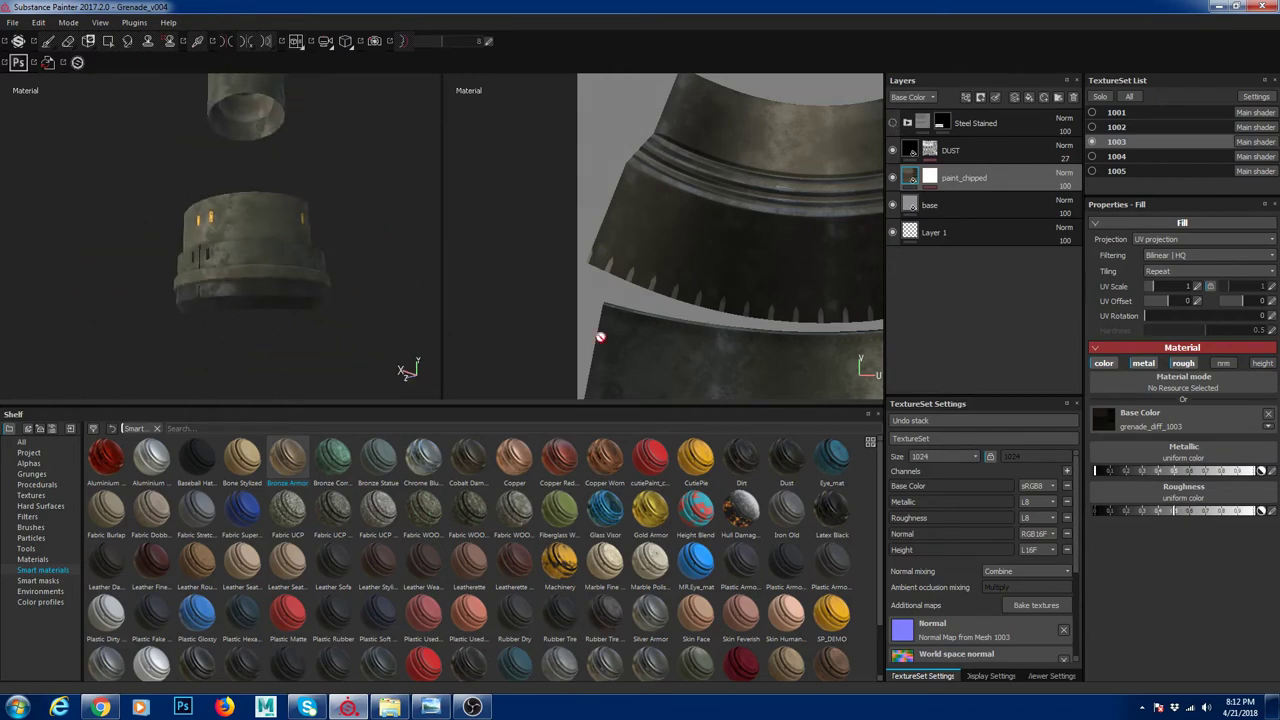
Show the Steel Stained group again and display texture sets 1001 and 1002 together with 1003
left_click(1092, 127)
left_click_drag(266, 303, 205, 318, "alt")
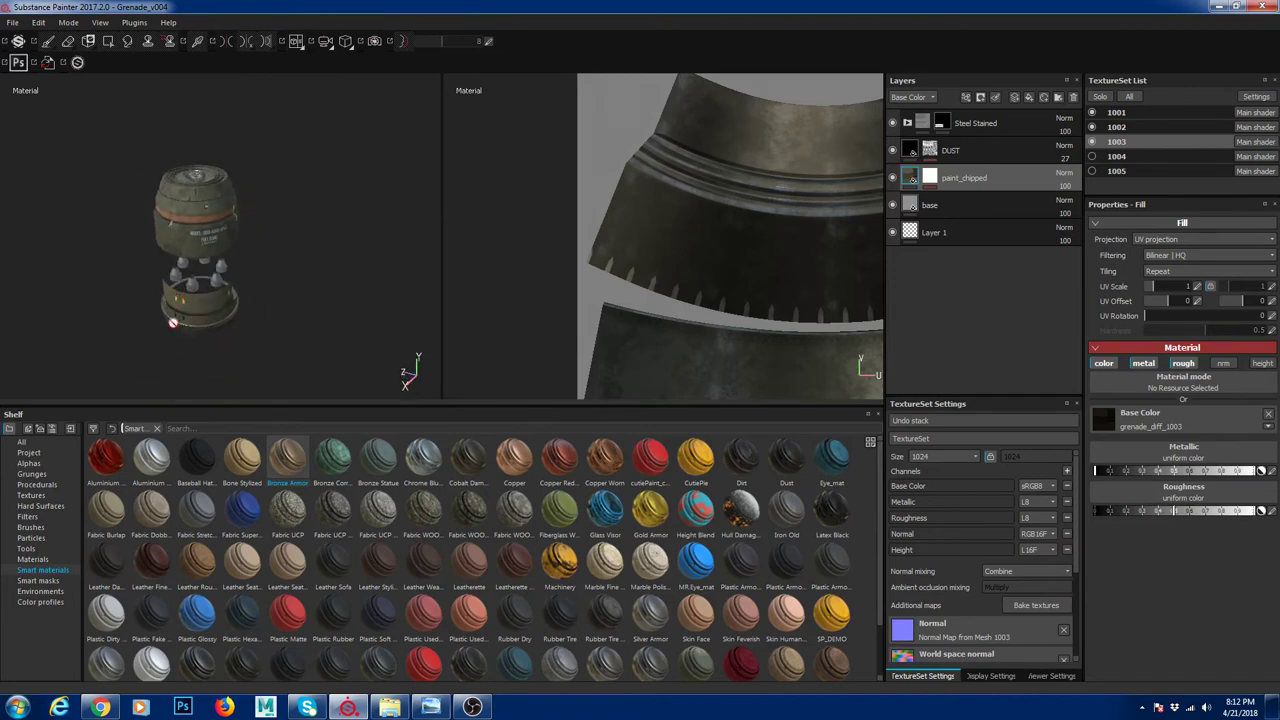
right_click_drag(173, 323, 424, 350, "alt")
left_click_drag(236, 346, 224, 319, "alt")
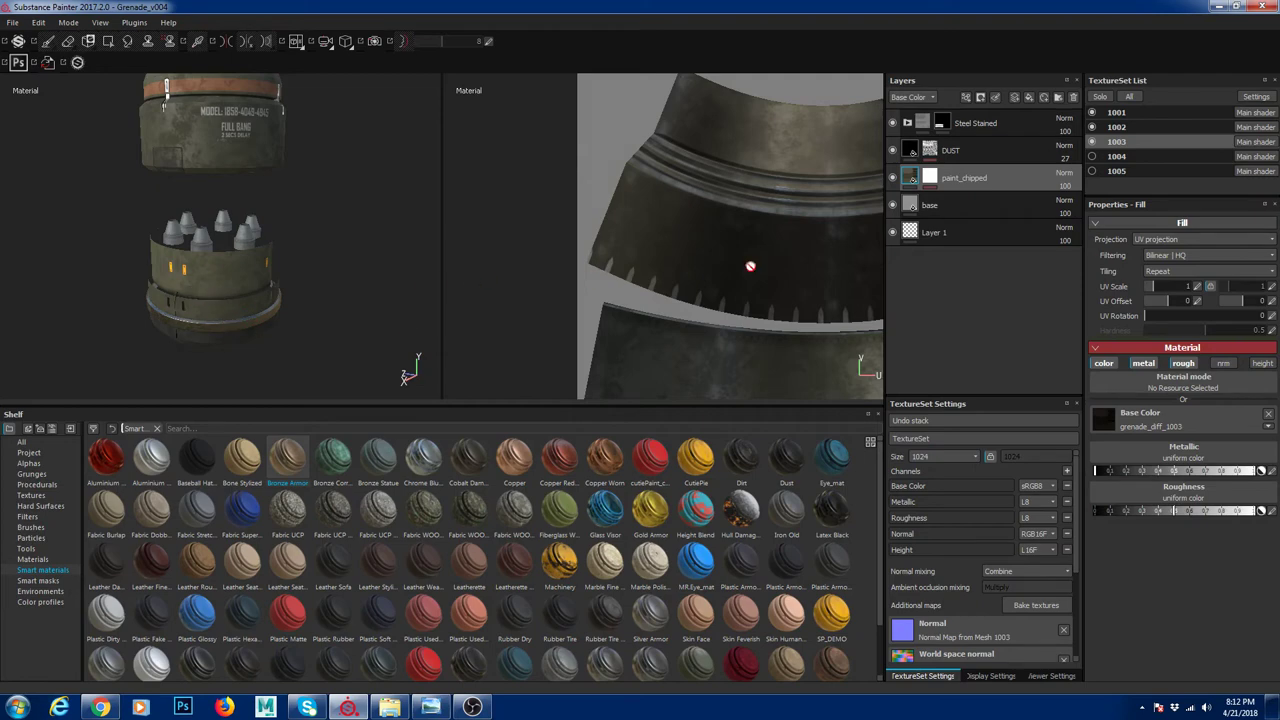
Isolate texture set 1004 and reduce its visible layers to the base fill layer and Layer 1
left_click(1093, 157)
scroll(330, 265, "down", 2)
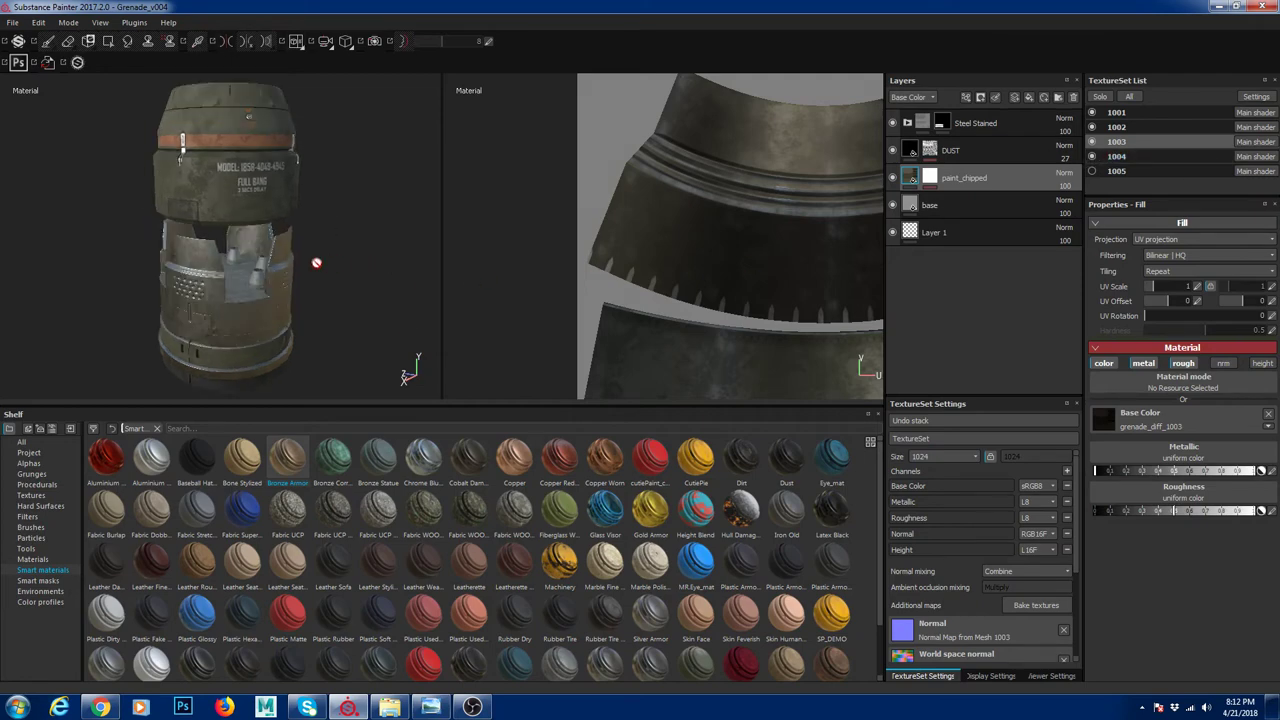
left_click(1092, 127)
left_click(1092, 112)
left_click(1092, 141)
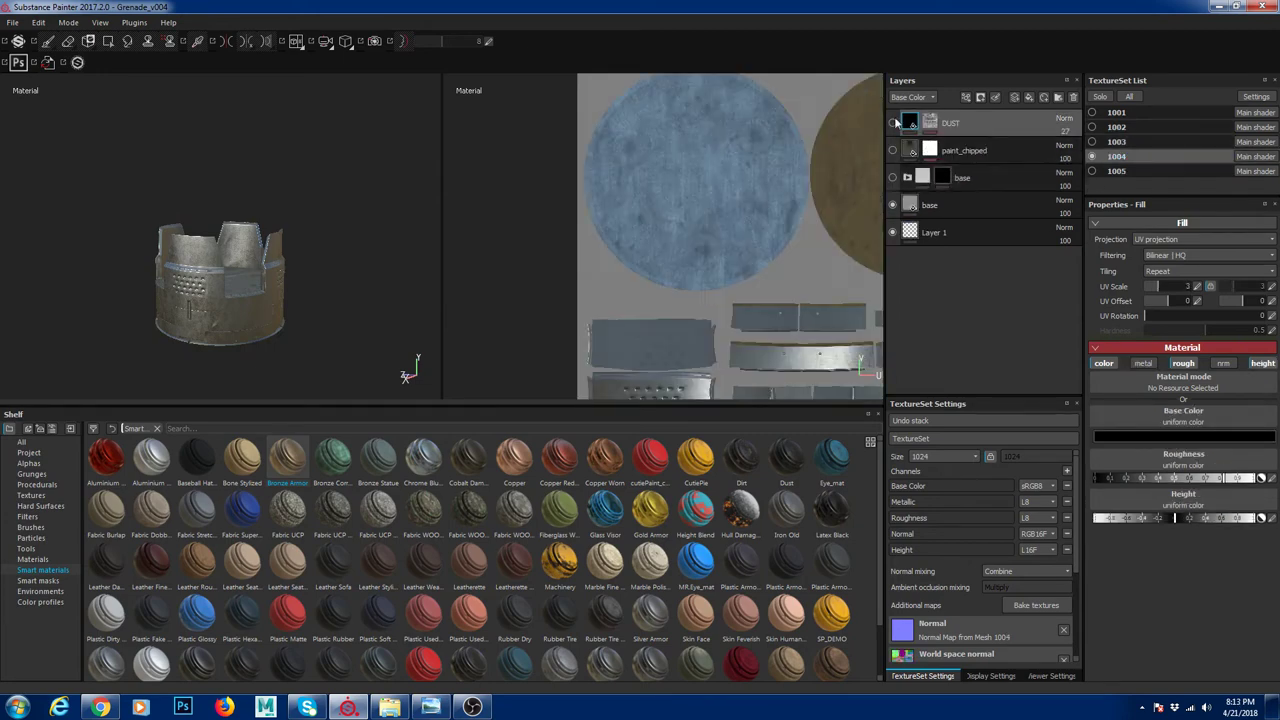
left_click(892, 205)
left_click(892, 205)
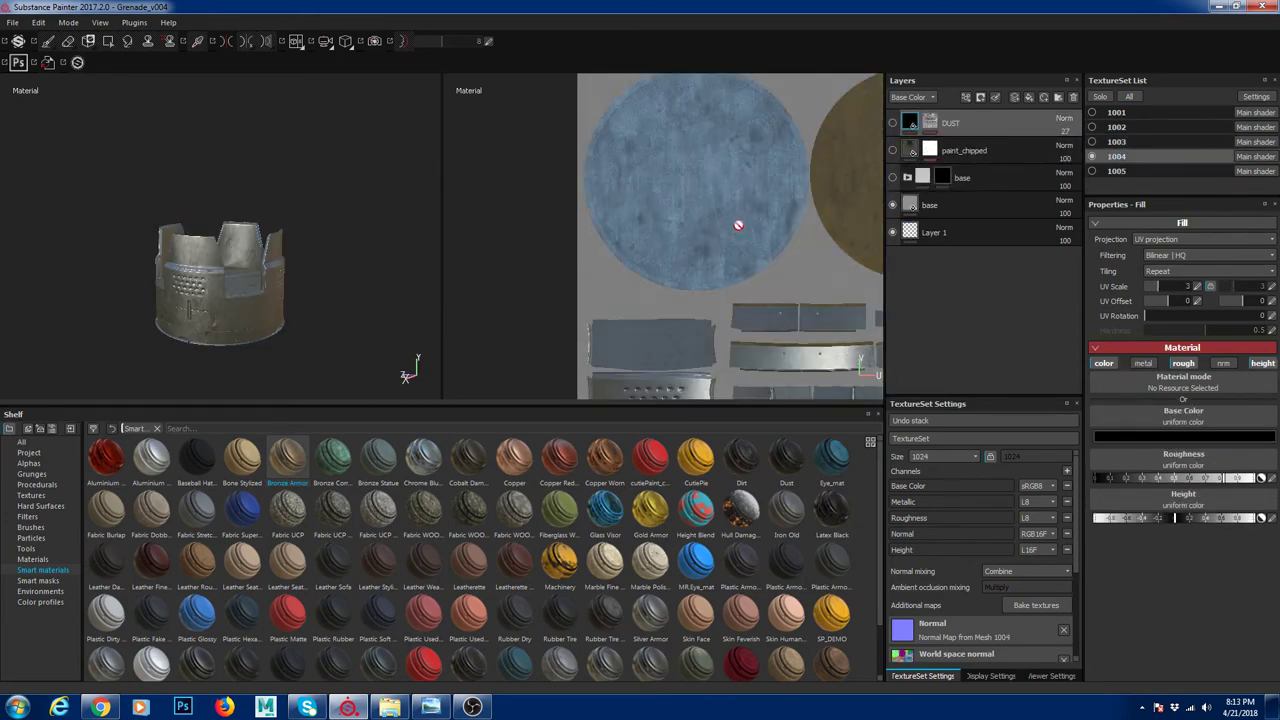
Show the base group and paint_chipped layer on 1004 and examine the notched housing and its inner disc
mouse_move(312, 280)
left_mouse_down("alt")
mouse_move(331, 320)
mouse_move(338, 303)
mouse_move(409, 289)
mouse_move(353, 256)
left_mouse_up("alt")
left_click(892, 150)
middle_click_drag(354, 256, 368, 236, "alt")
right_click_drag(368, 236, 395, 228, "alt")
middle_click_drag(340, 220, 385, 268, "alt")
left_click_drag(345, 225, 394, 230, "alt")
left_click_drag(249, 311, 205, 290, "alt")
middle_click_drag(205, 290, 260, 200, "alt")
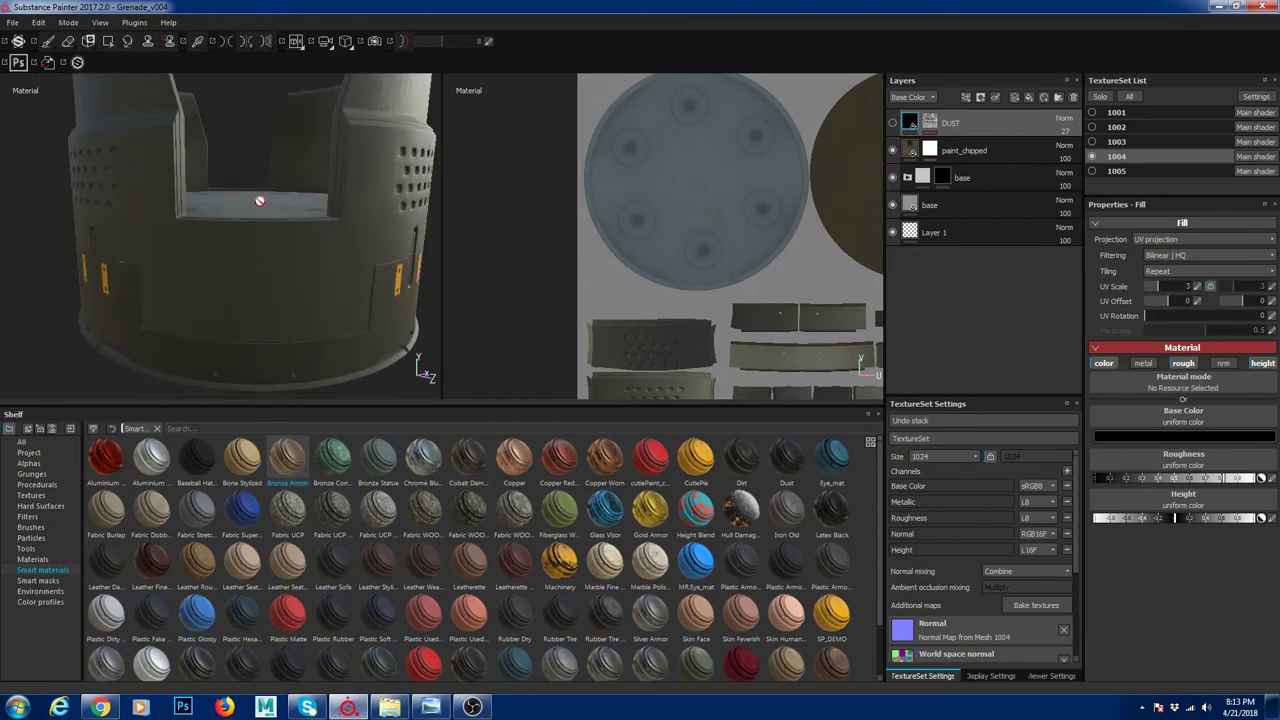
Examine the chipped paint along the 1004 housing's panel edges and orange markings up close, and its full UV layout
right_click_drag(260, 200, 283, 226, "alt")
mouse_move(283, 226)
left_mouse_down("alt")
mouse_move(310, 267)
mouse_move(229, 214)
mouse_move(346, 223)
mouse_move(340, 206)
mouse_move(264, 215)
left_mouse_up("alt")
right_click_drag(264, 215, 274, 226, "alt")
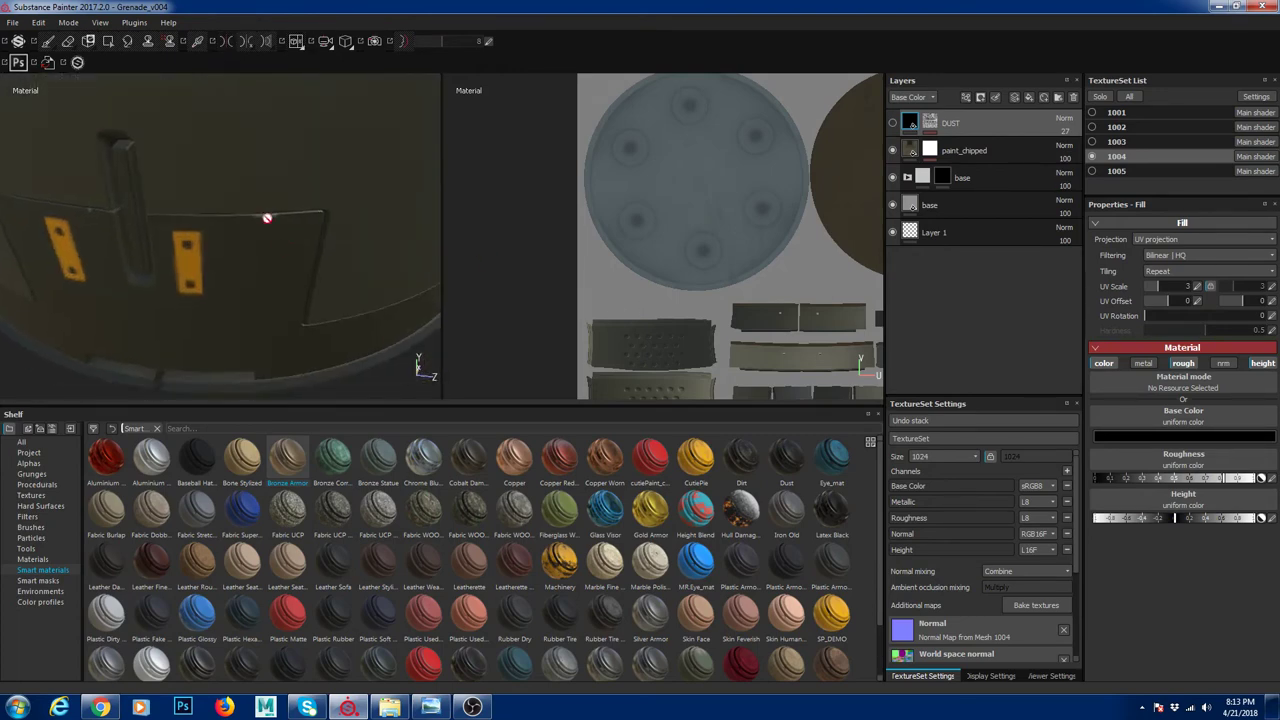
left_click_drag(336, 225, 209, 237, "alt")
middle_click_drag(282, 239, 129, 245, "alt")
right_click_drag(129, 245, 220, 246, "alt")
left_click_drag(220, 246, 249, 252, "alt")
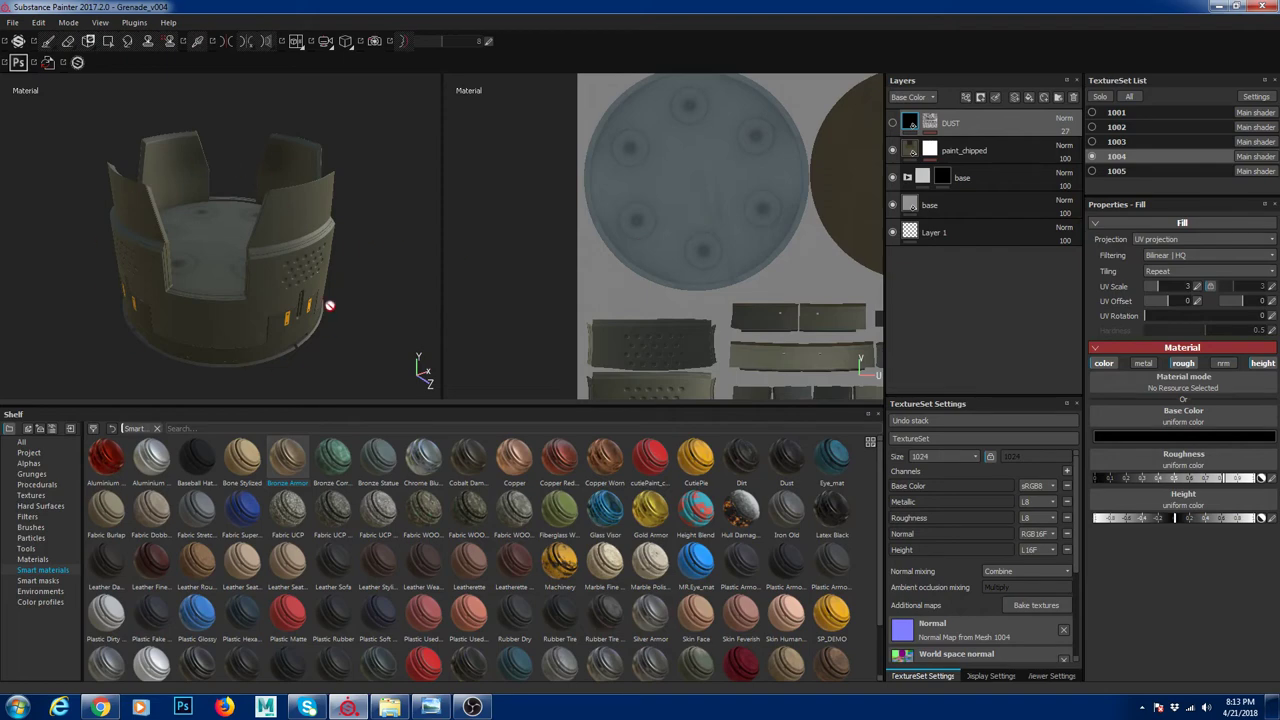
scroll(718, 260, "down", 6)
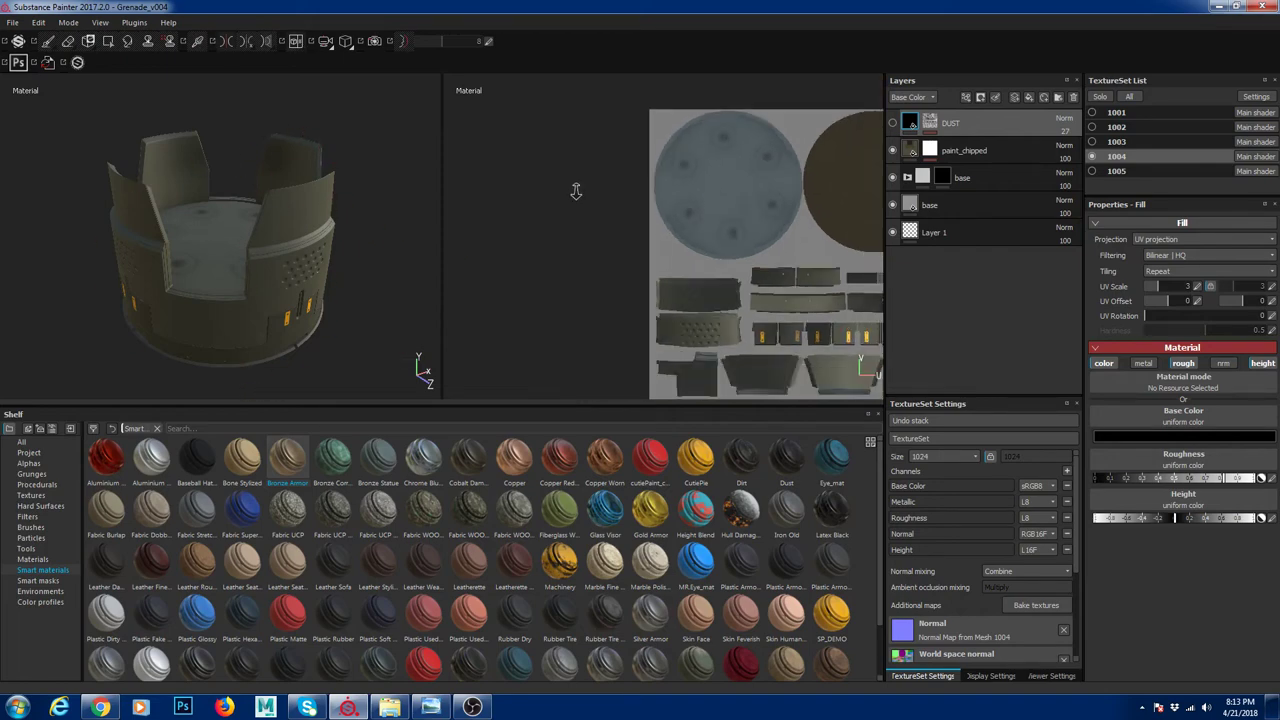
scroll(695, 267, "down", 2)
middle_click_drag(664, 300, 621, 269, "alt")
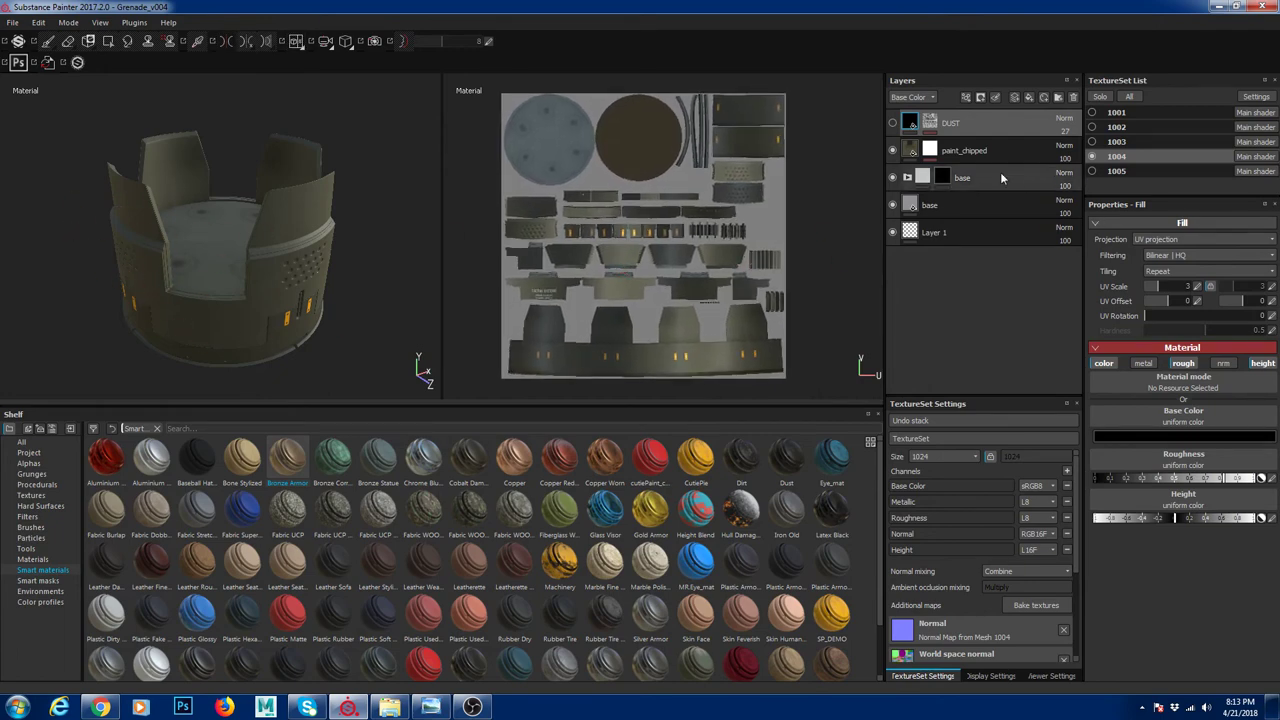
Show the DUST layer on 1004 and display texture sets 1001, 1002 and 1003 alongside it
left_click_drag(267, 277, 197, 197, "alt")
left_click(1093, 141)
left_click(1093, 127)
left_click(1093, 114)
scroll(283, 211, "down", 3)
middle_click_drag(283, 211, 112, 284, "alt")
left_click_drag(112, 284, 166, 286, "alt")
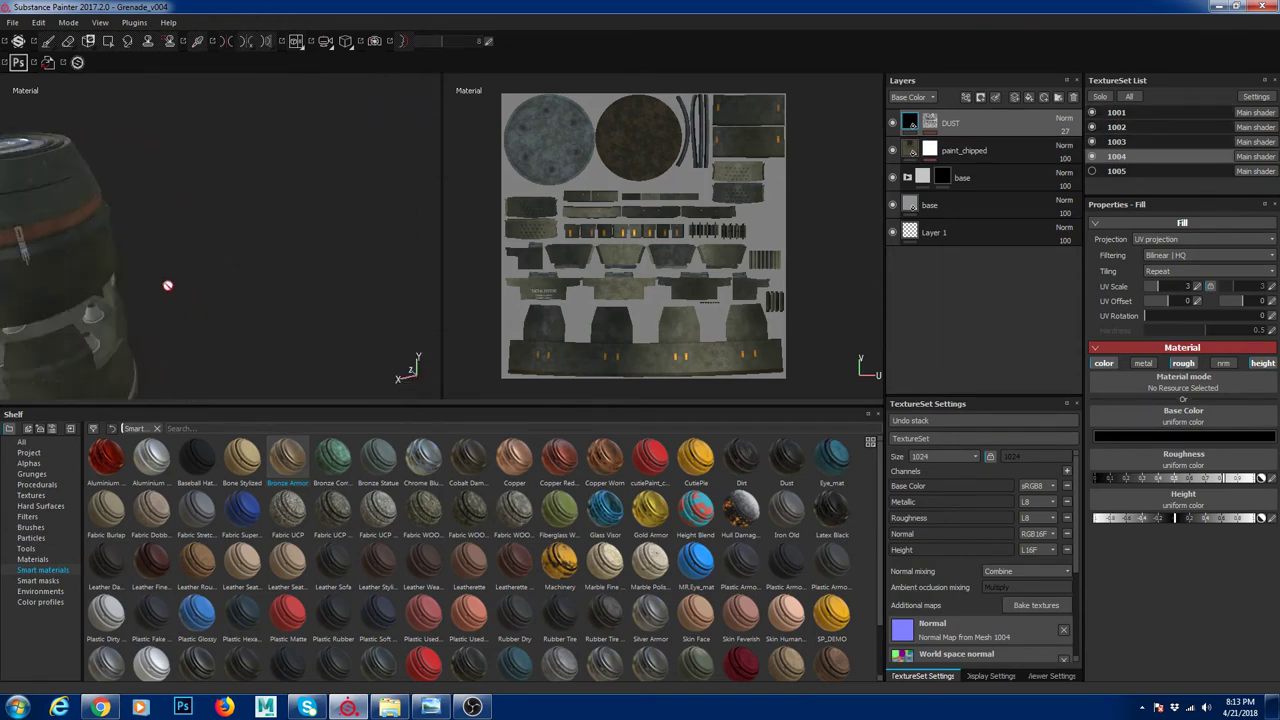
Isolate texture set 1005 by hiding 1001 to 1004, and make it the active set
middle_click_drag(166, 286, 404, 190, "alt")
left_click_drag(404, 190, 656, 220, "alt")
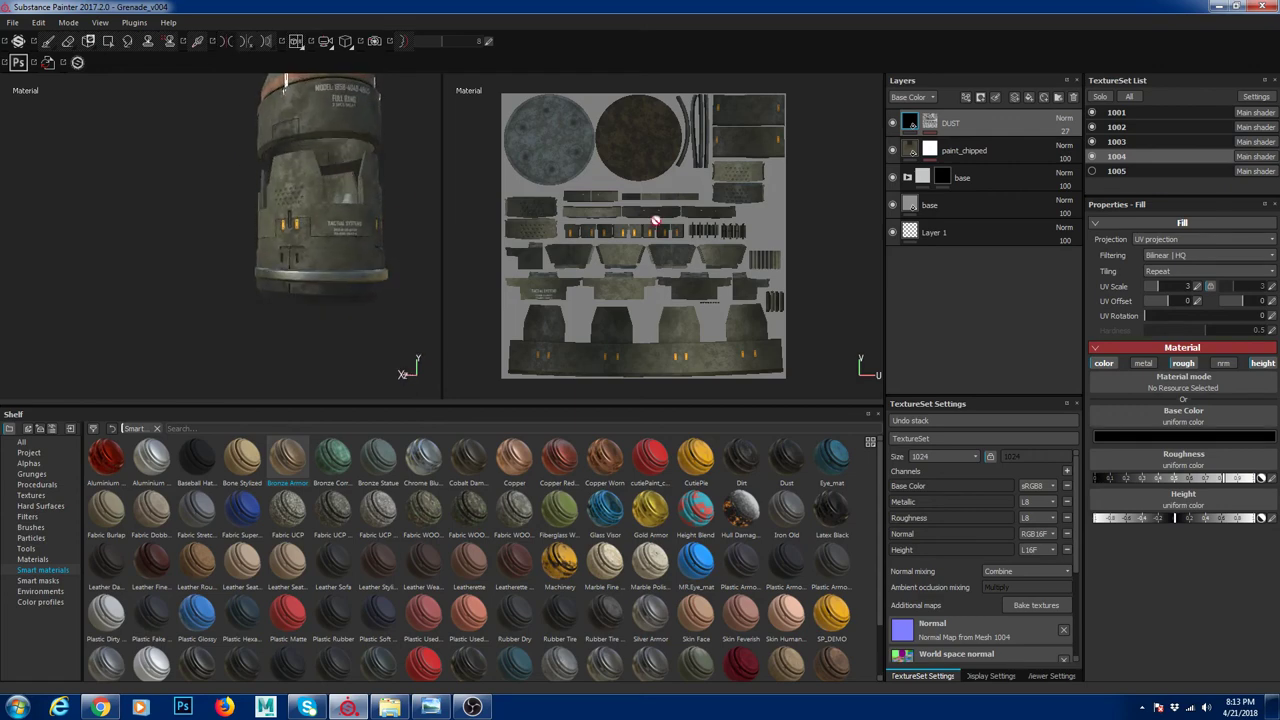
left_click(1092, 171)
left_click(1092, 156)
left_click(1092, 141)
left_click(1092, 127)
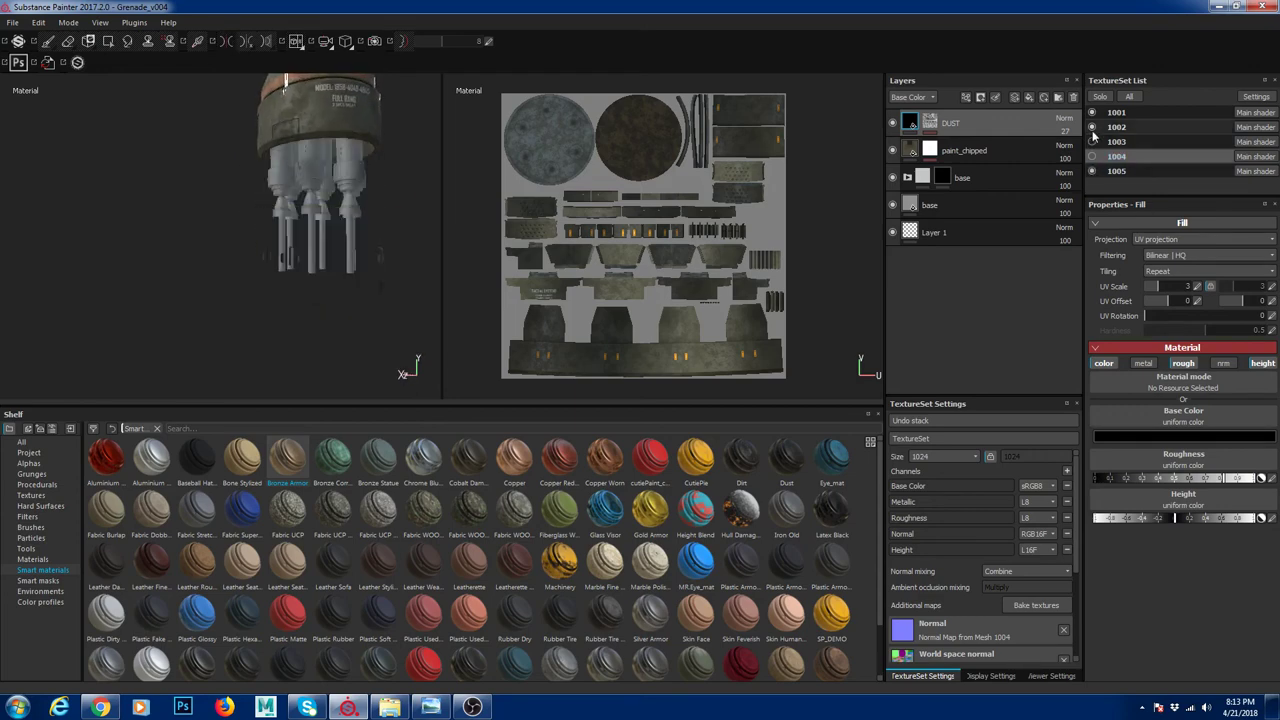
left_click(1092, 112)
left_click(1132, 168)
mouse_move(294, 194)
left_mouse_down("alt")
mouse_move(272, 236)
mouse_move(298, 197)
left_mouse_up("alt")
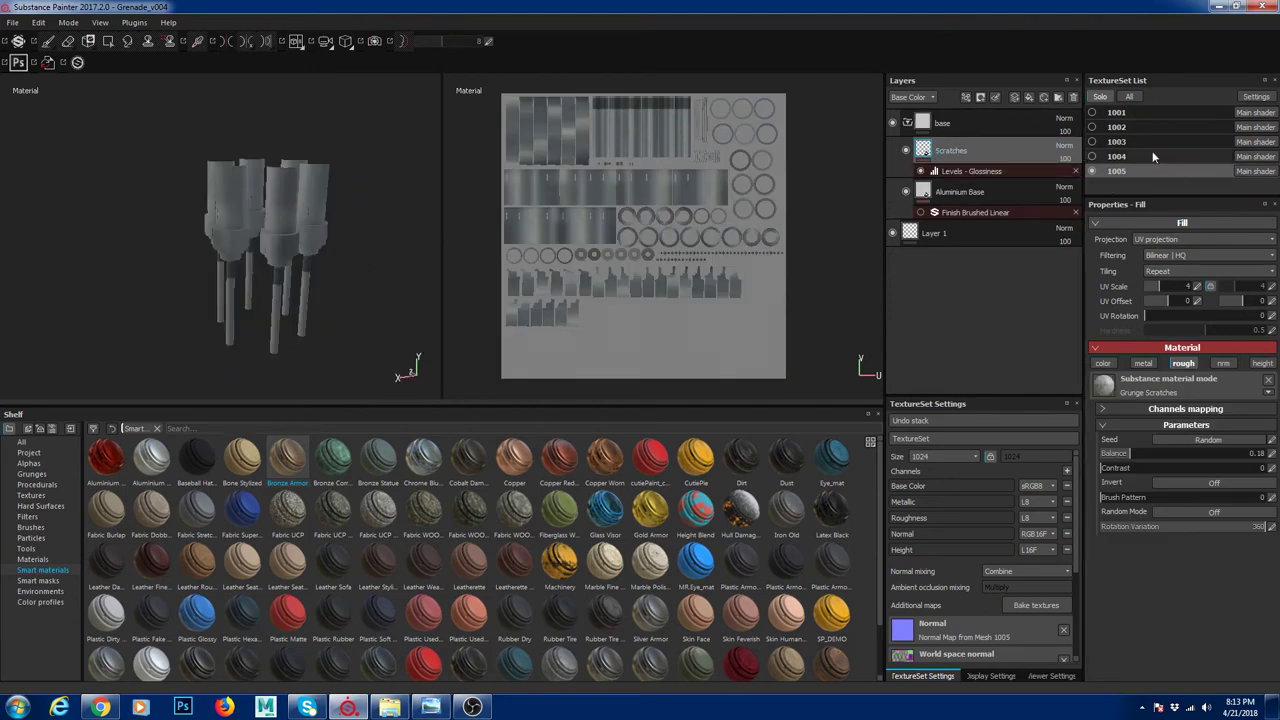
Compare the 1005 inner tubes with neighbouring texture sets, and collapse and select the base group on 1005
left_click(1093, 142)
left_click(1093, 142)
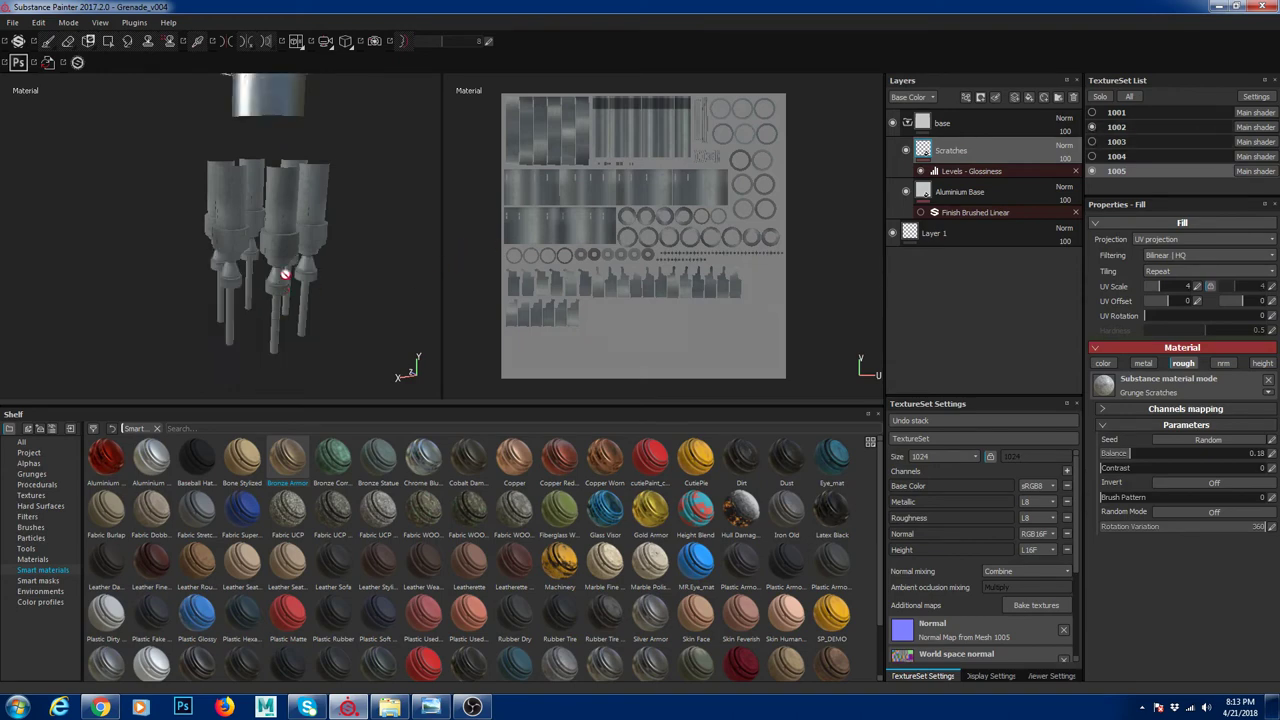
left_click(1093, 127)
left_click(908, 124)
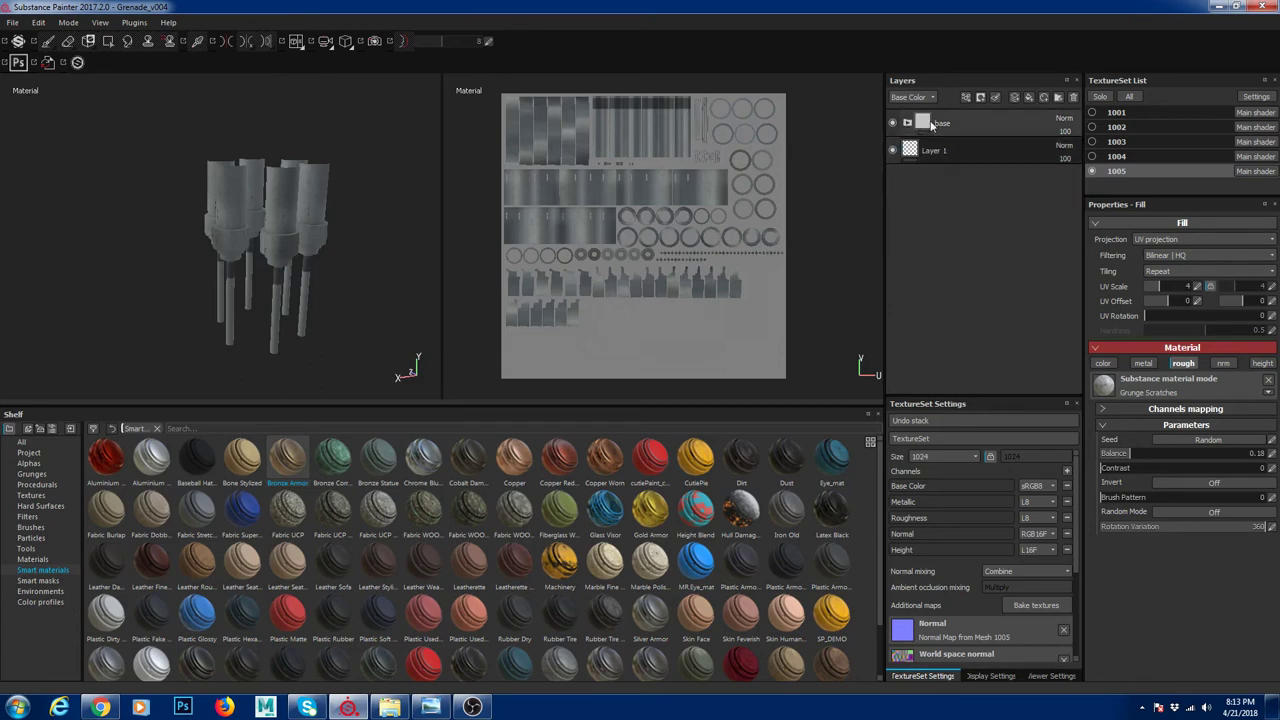
mouse_move(341, 305)
left_mouse_down()
mouse_move(331, 271)
mouse_move(571, 270)
left_mouse_up()
left_click_drag(857, 165, 656, 349)
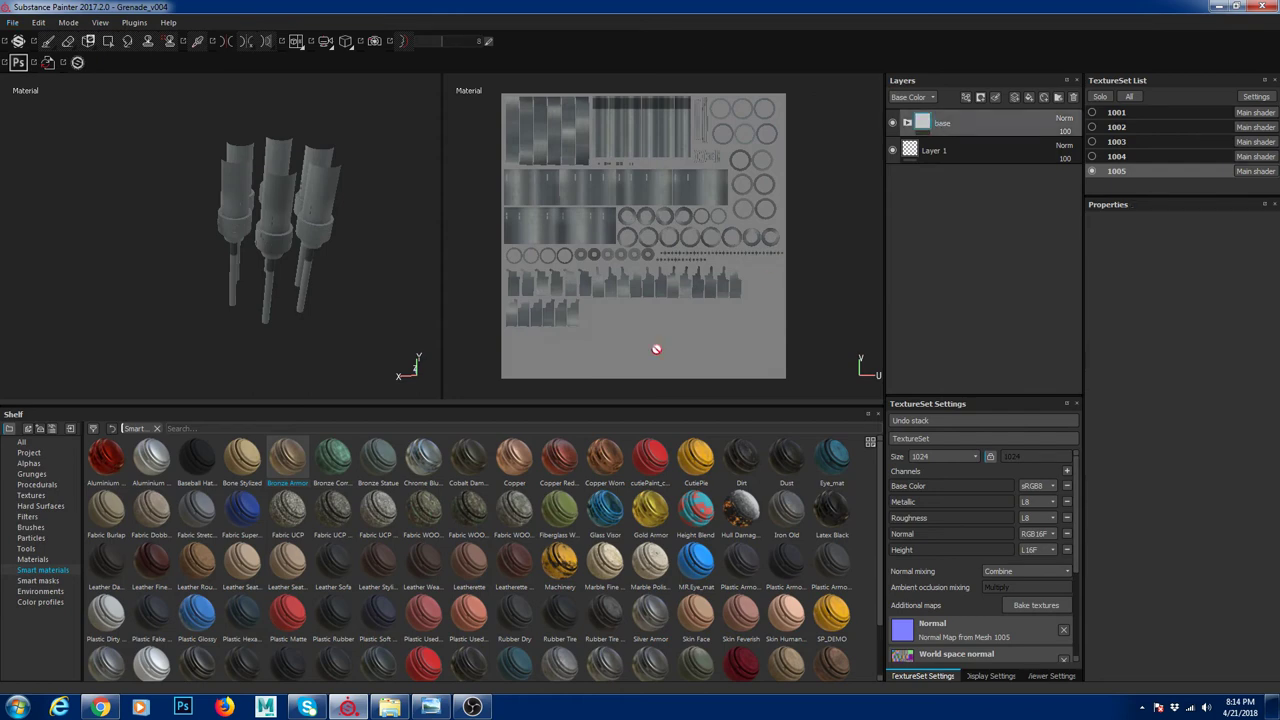
Display texture sets 1001 to 1004 together with 1005 and examine the fully assembled green grenade
left_click(1092, 156)
left_click(1092, 142)
left_click(1092, 127)
left_click(1092, 113)
left_click_drag(375, 232, 319, 244, "alt")
left_click_drag(153, 220, 260, 223, "alt")
right_click_drag(260, 223, 290, 235, "alt")
left_click_drag(290, 235, 59, 168, "alt")
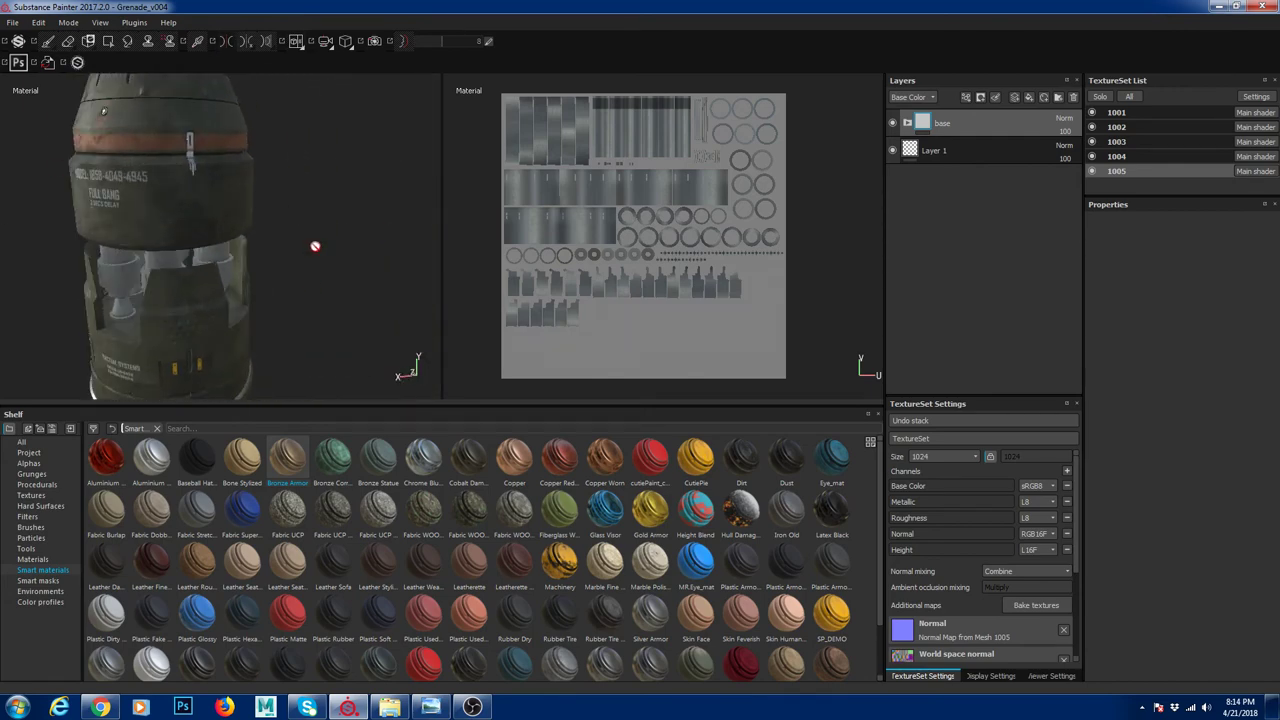
right_click_drag(315, 246, 302, 234, "alt")
middle_click_drag(302, 234, 298, 255, "alt")
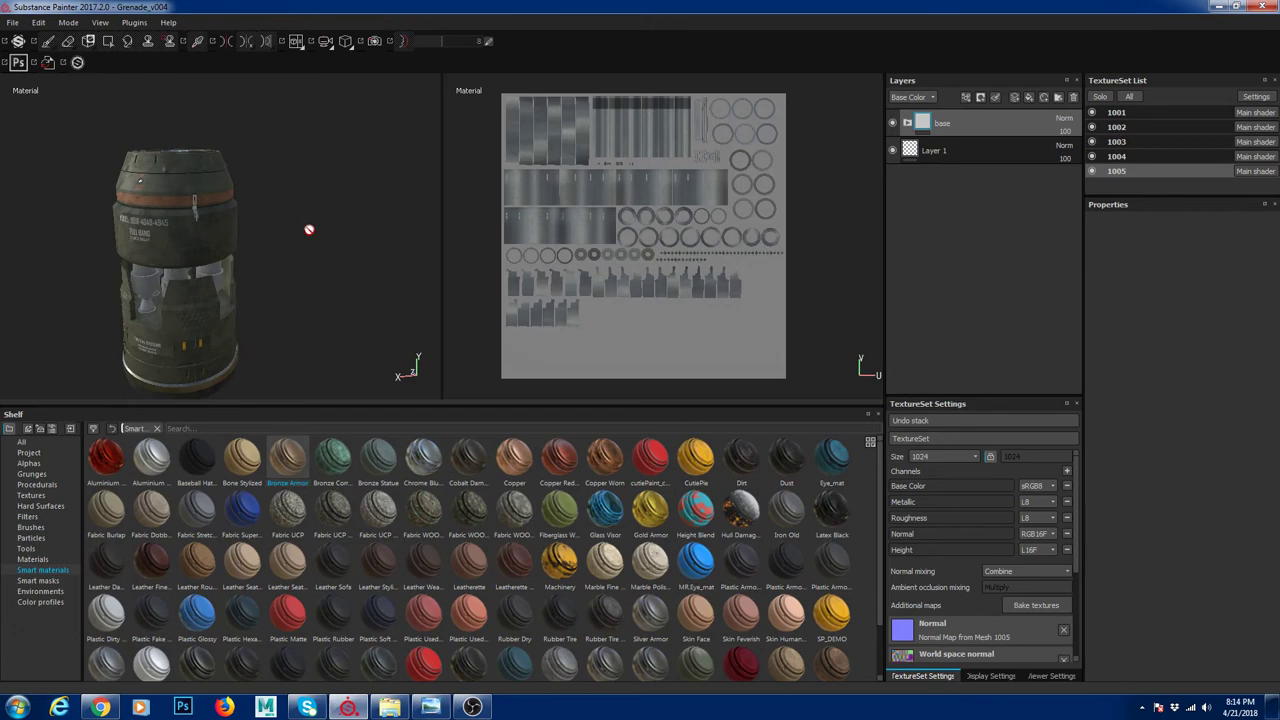
left_click_drag(288, 210, 301, 286, "alt")
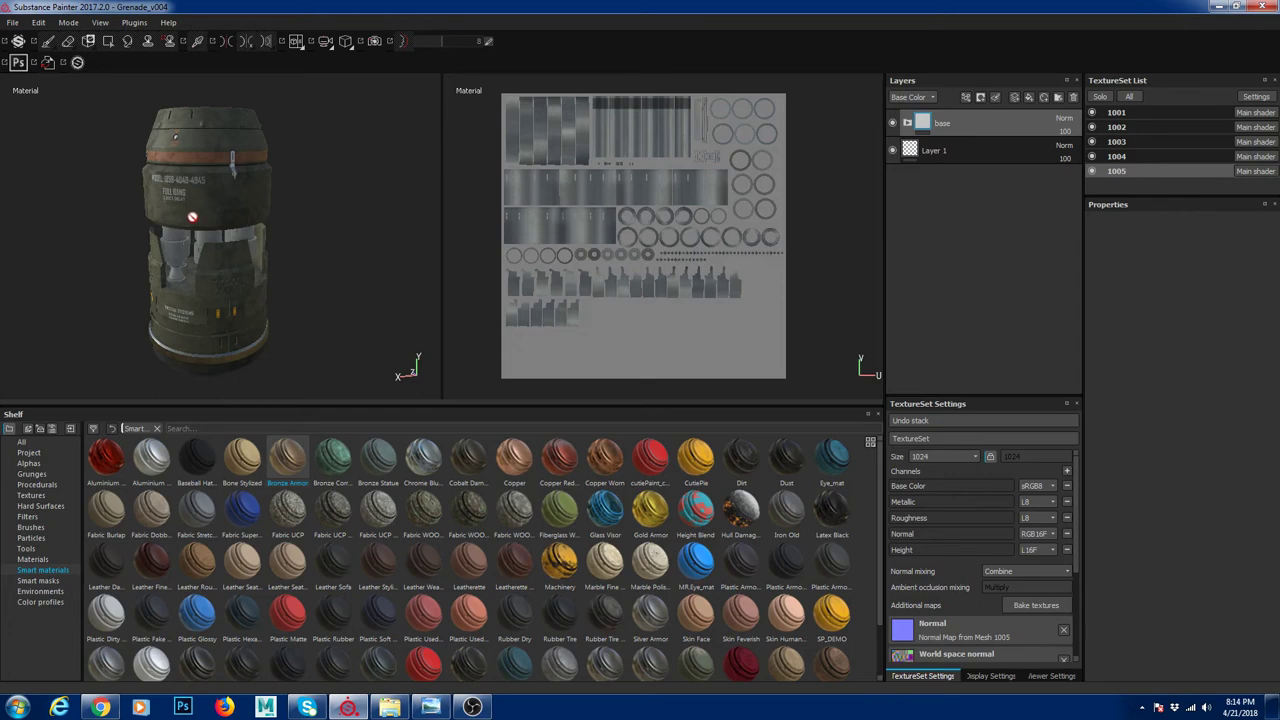
left_click_drag(220, 157, 192, 133, "alt")
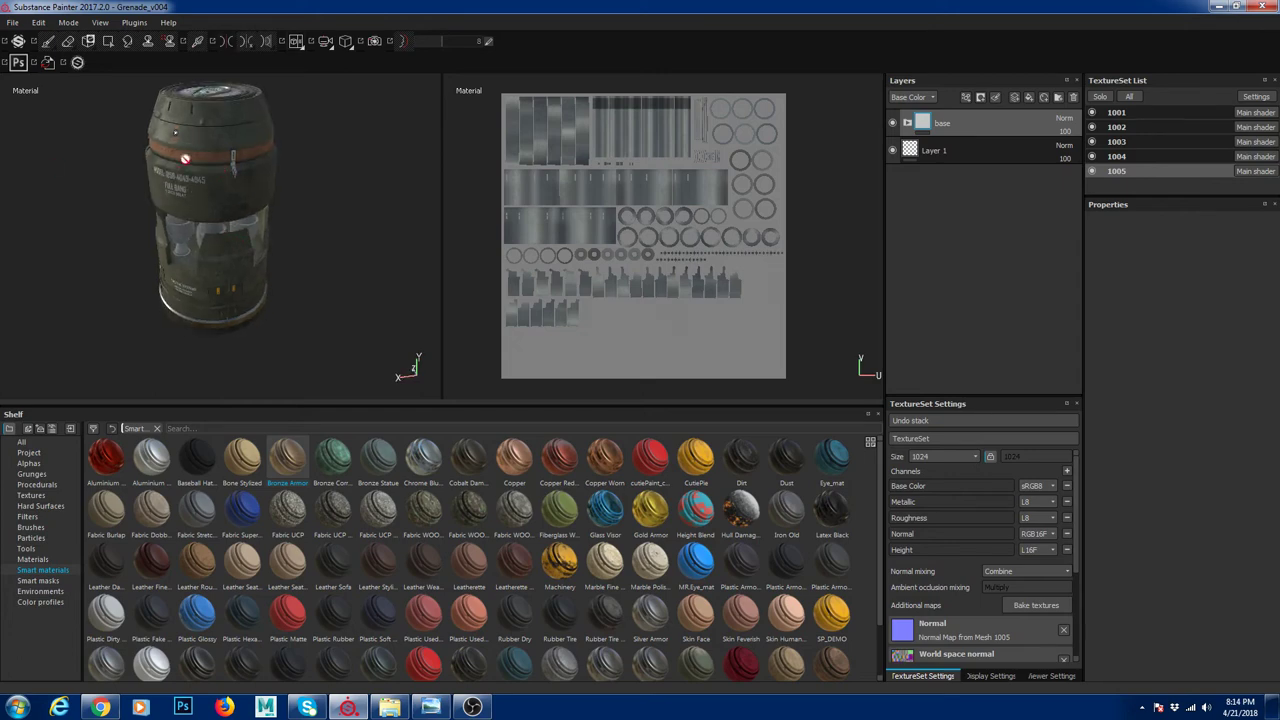
Hide texture sets 1002 to 1005 and make 1001 the active set
left_click(1092, 171)
left_click(1092, 156)
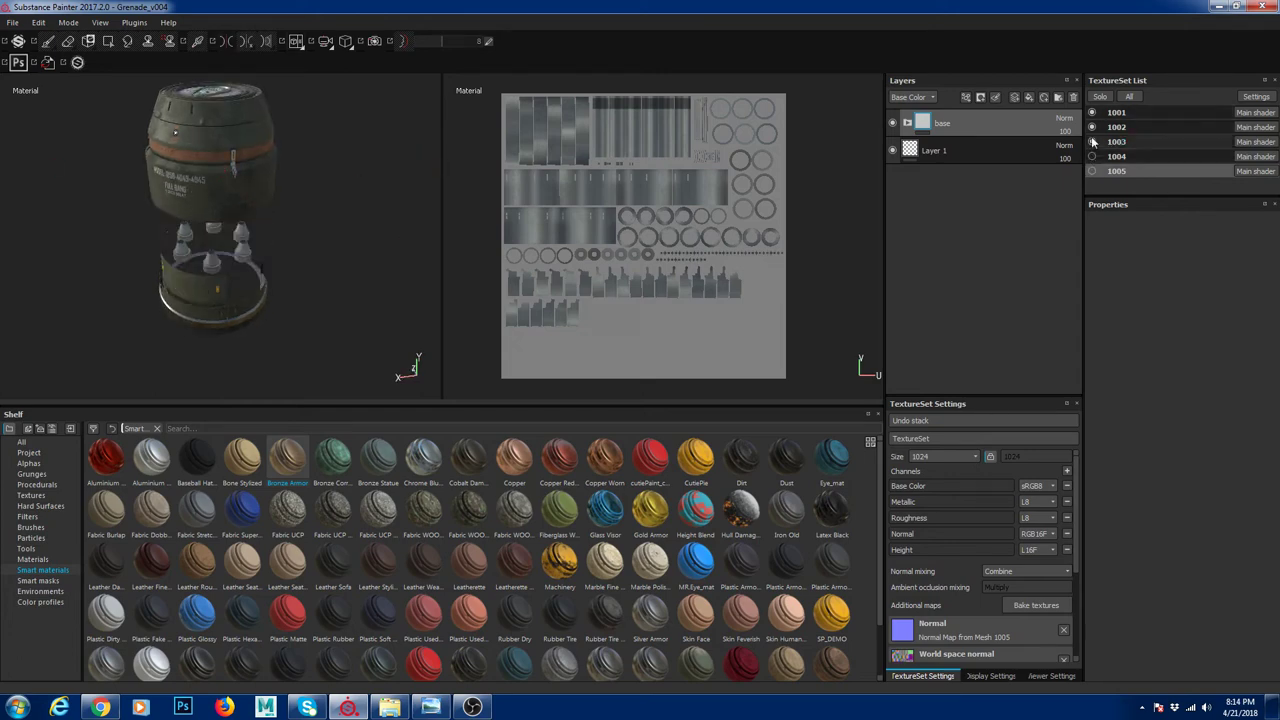
left_click(1092, 142)
left_click(1092, 127)
right_click(212, 150, "ctrl+alt")
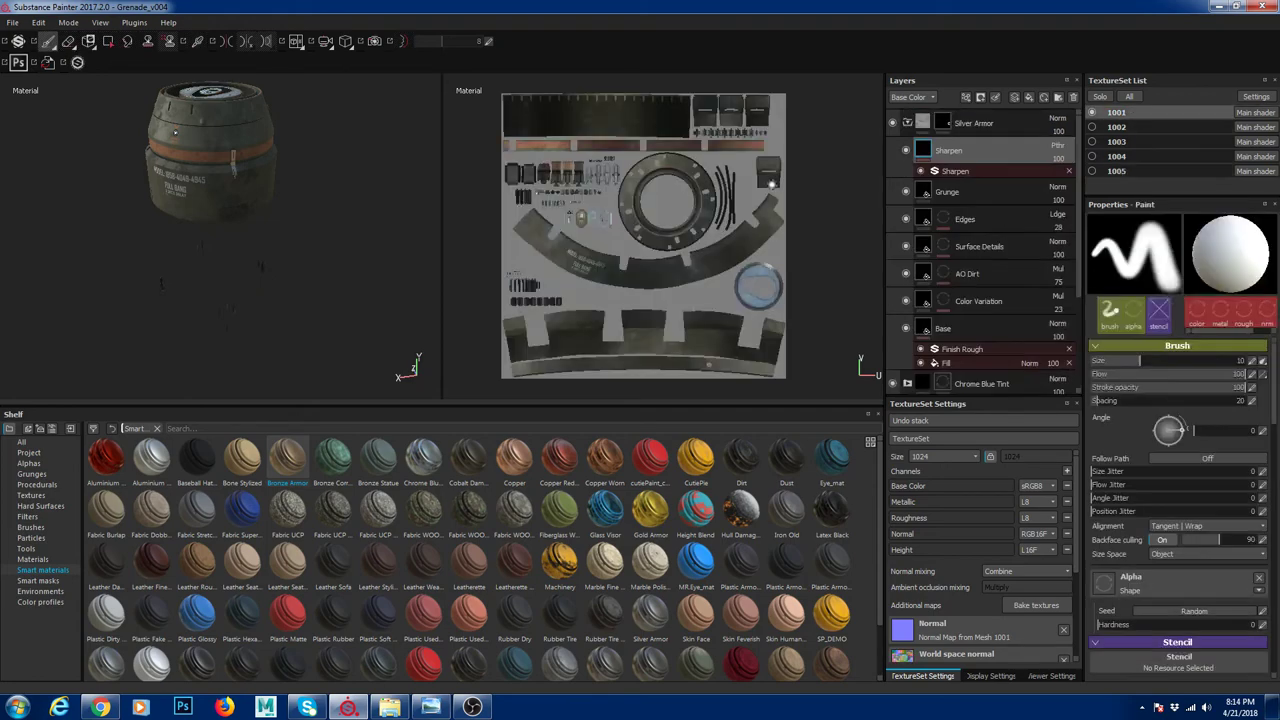
Assign the grenade_diffColor01_1001 texture as the base color of the paint_chipped layer on 1001
left_click(908, 124)
left_click(907, 124)
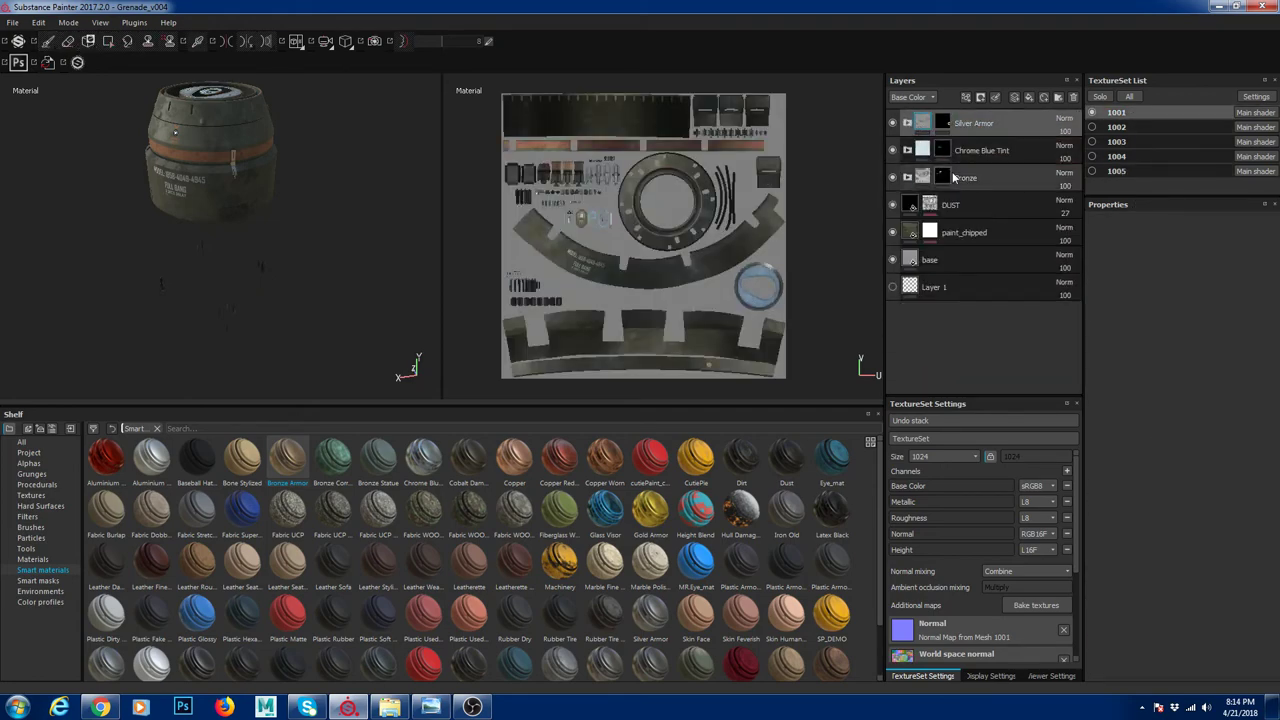
left_click(910, 234)
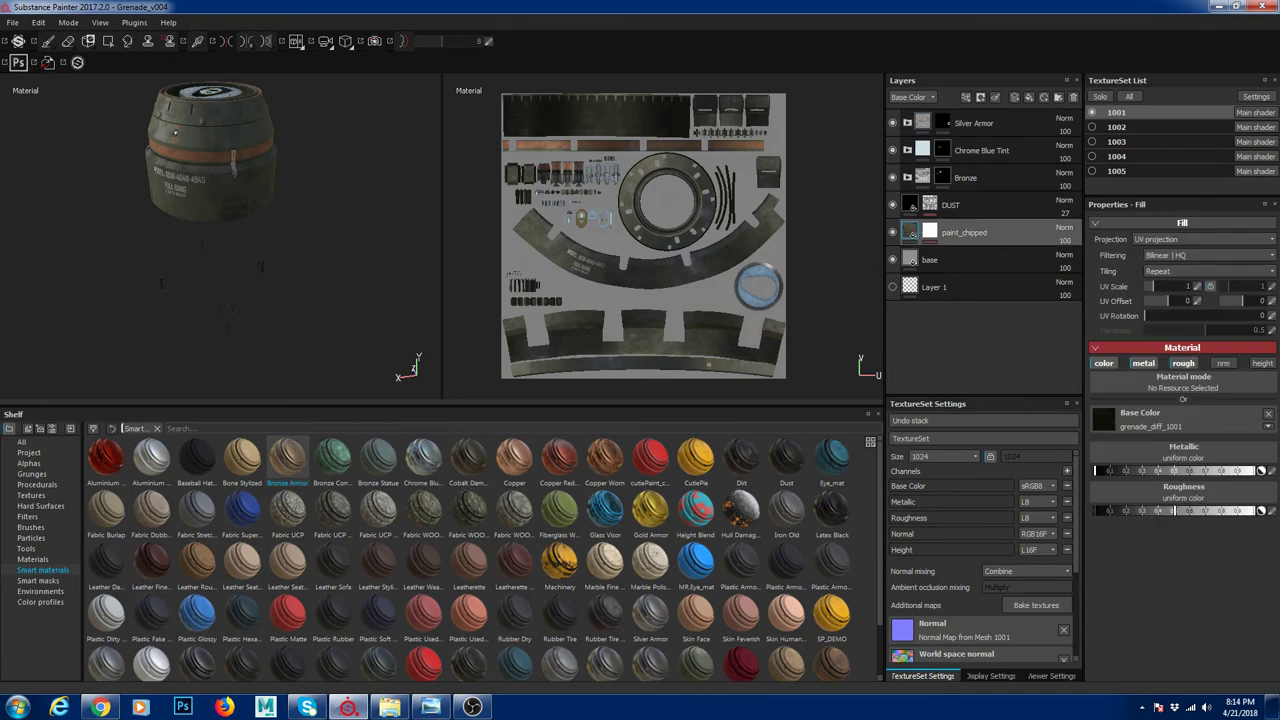
left_click(27, 548)
left_click(30, 527)
left_click(32, 559)
left_click(40, 581)
left_click(30, 495)
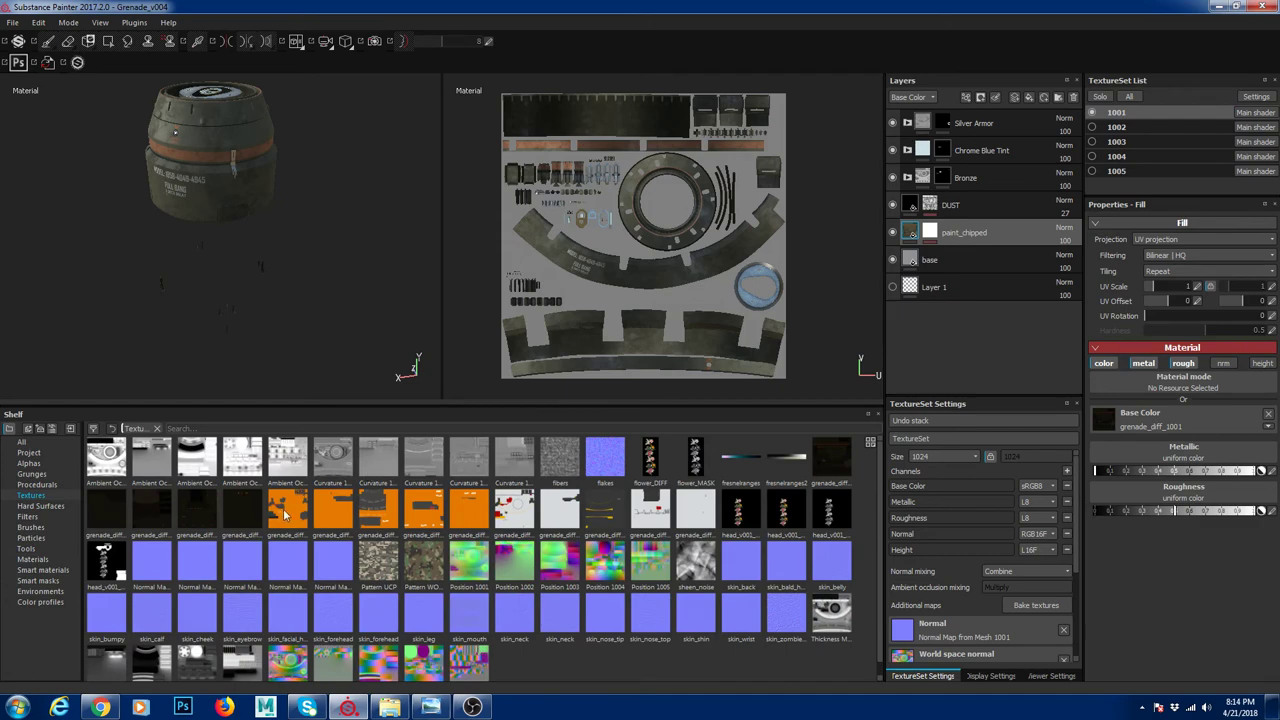
mouse_move(285, 515)
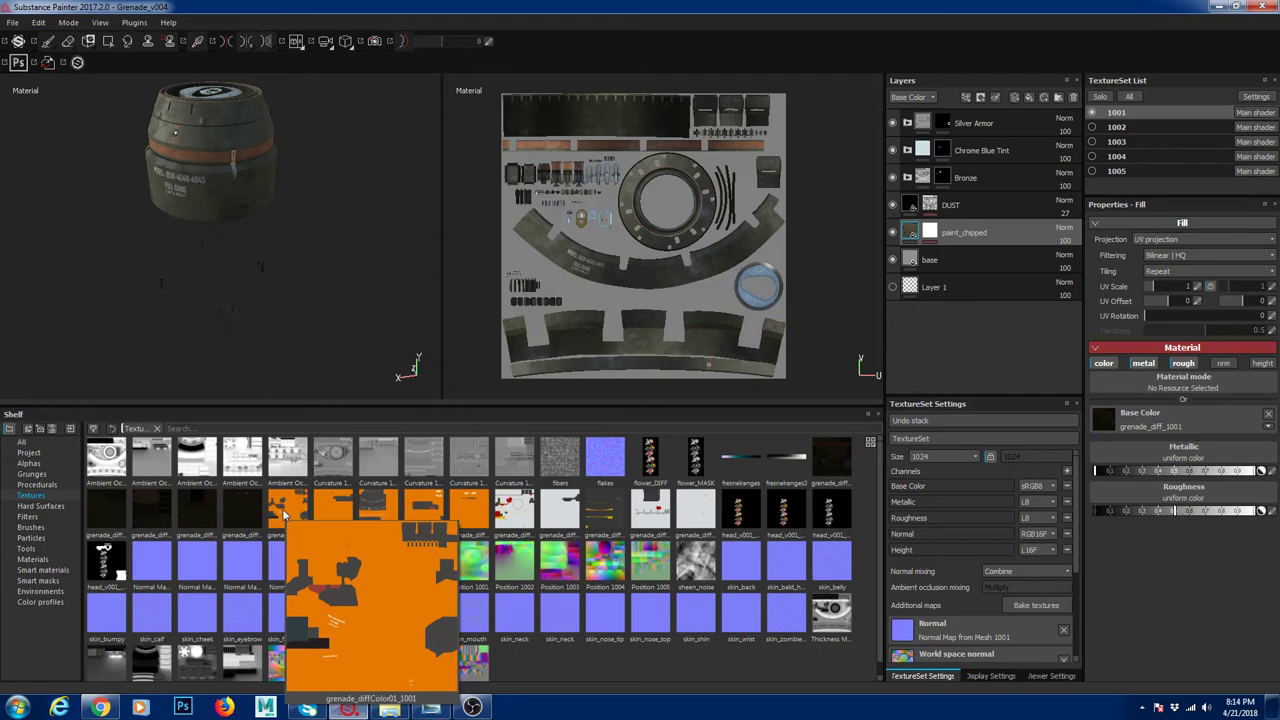
left_click_drag(285, 515, 1155, 425)
Examine the orange paint variant on the 1001 casing, including its lettering, panel edges and top cap
middle_click_drag(271, 223, 291, 273, "alt")
left_click_drag(291, 273, 320, 254, "alt")
right_click_drag(320, 254, 268, 288, "alt")
middle_click_drag(268, 288, 256, 281, "alt")
scroll(256, 281, "down", 5)
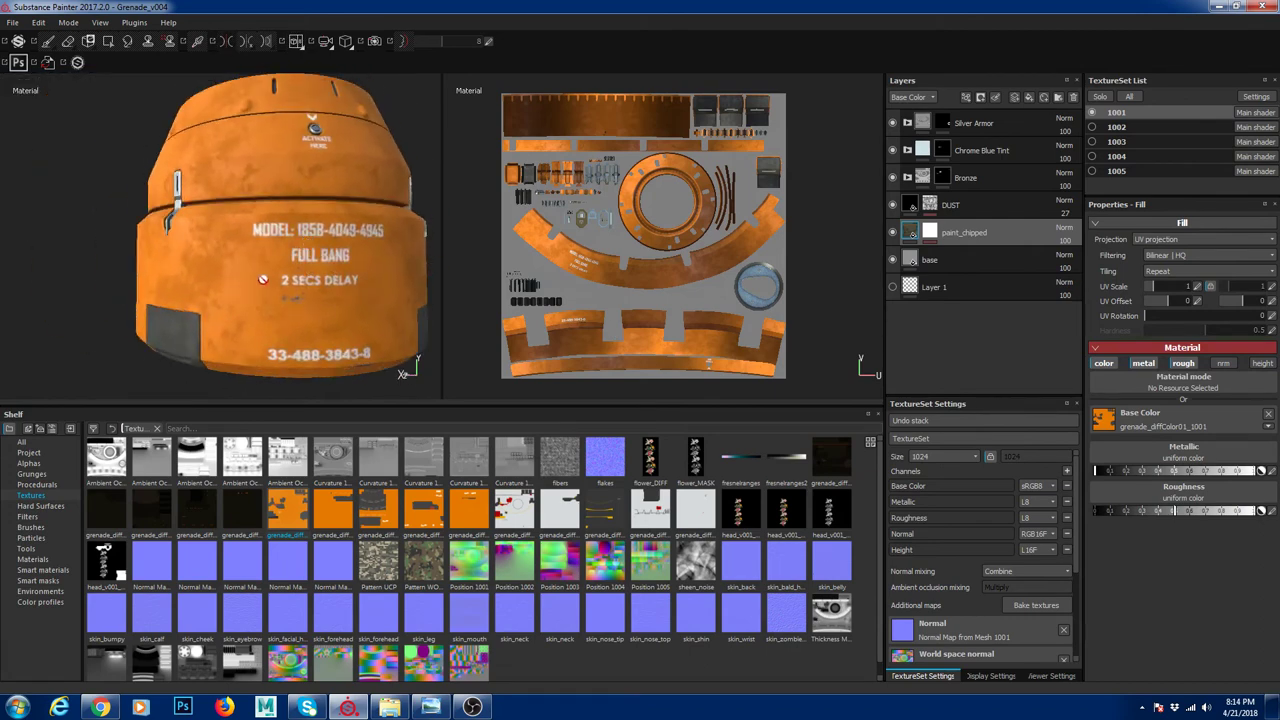
middle_click_drag(346, 272, 171, 219, "alt")
mouse_move(171, 219)
left_mouse_down("alt")
mouse_move(112, 222)
mouse_move(128, 195)
mouse_move(146, 284)
mouse_move(160, 150)
mouse_move(150, 222)
left_mouse_up("alt")
right_click_drag(150, 222, 42, 174, "alt")
left_click_drag(240, 232, 106, 275, "alt")
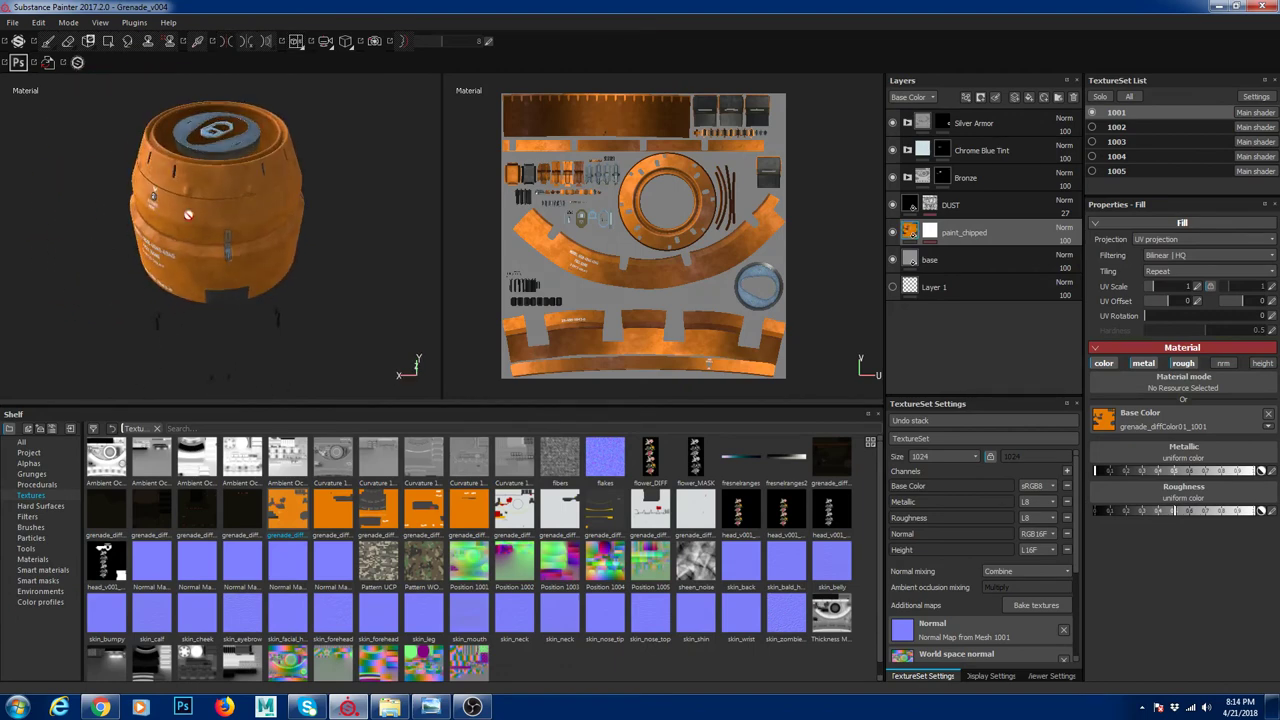
Show texture set 1002 and collapse its base smart material group
left_click(1092, 127)
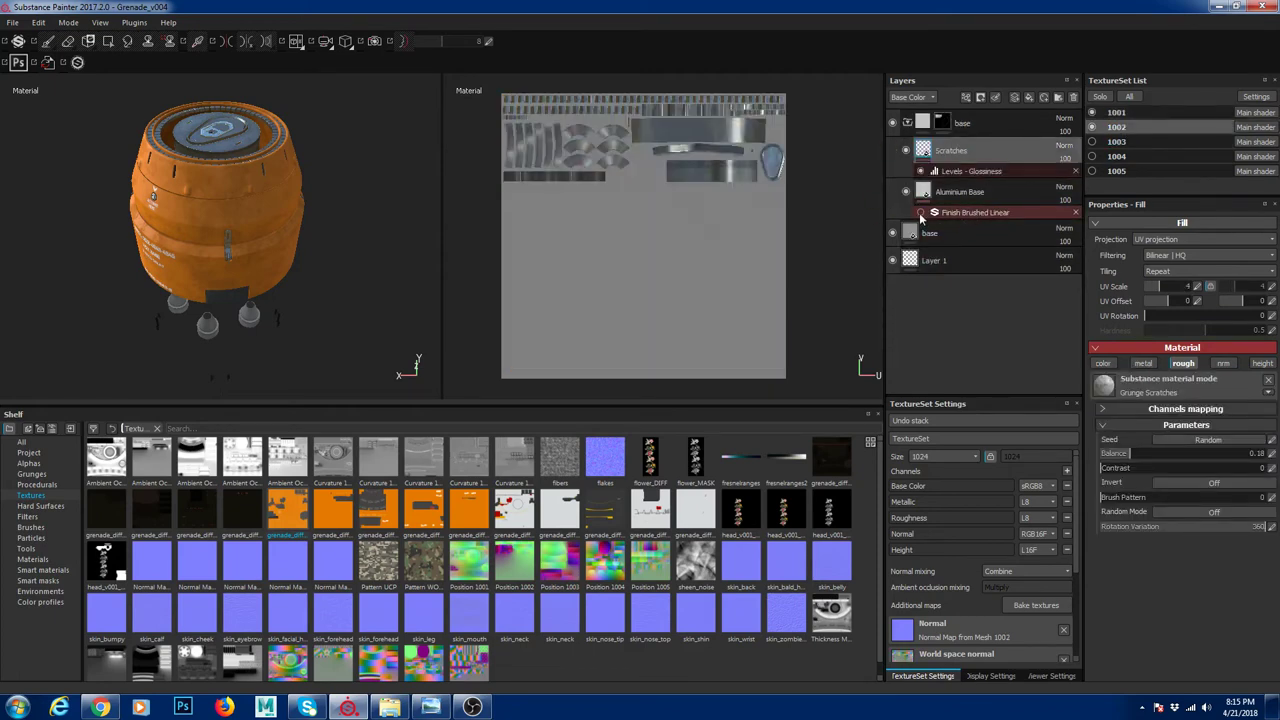
left_click(912, 125)
left_click(907, 122)
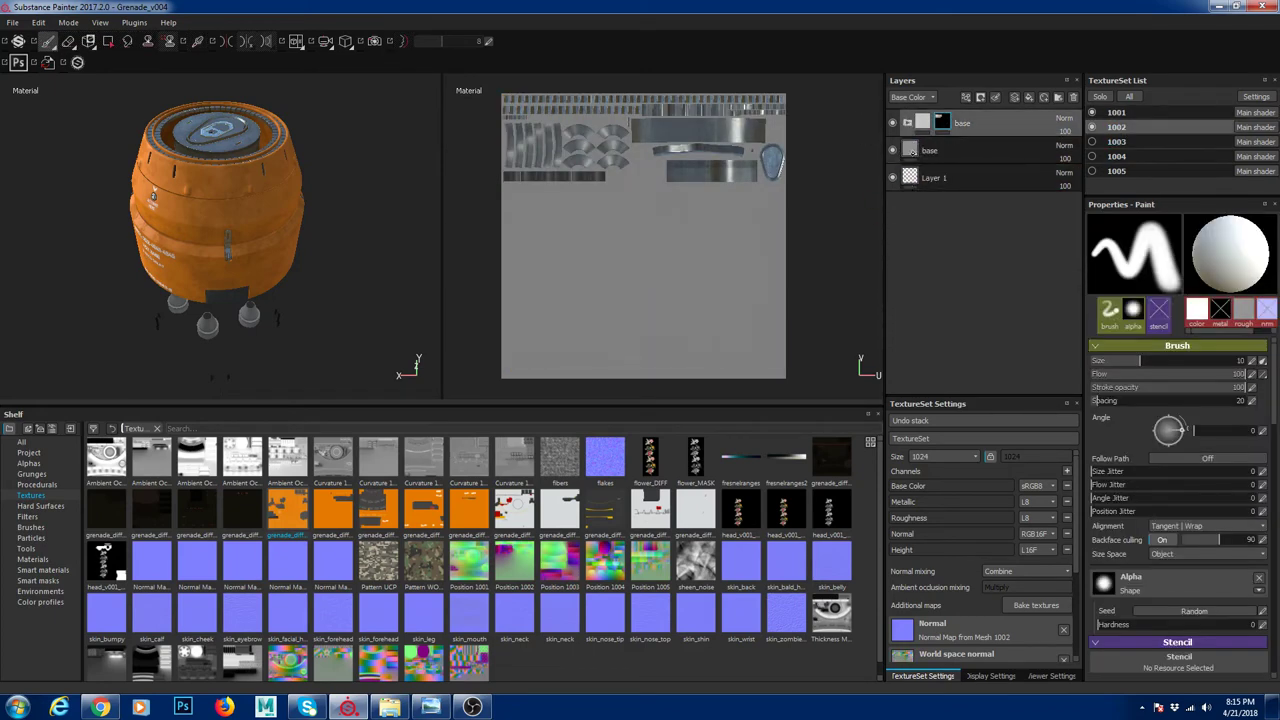
Show texture set 1003 and assign grenade_diffColor01_1003 as the base color of its paint_chipped layer
left_click(1092, 141)
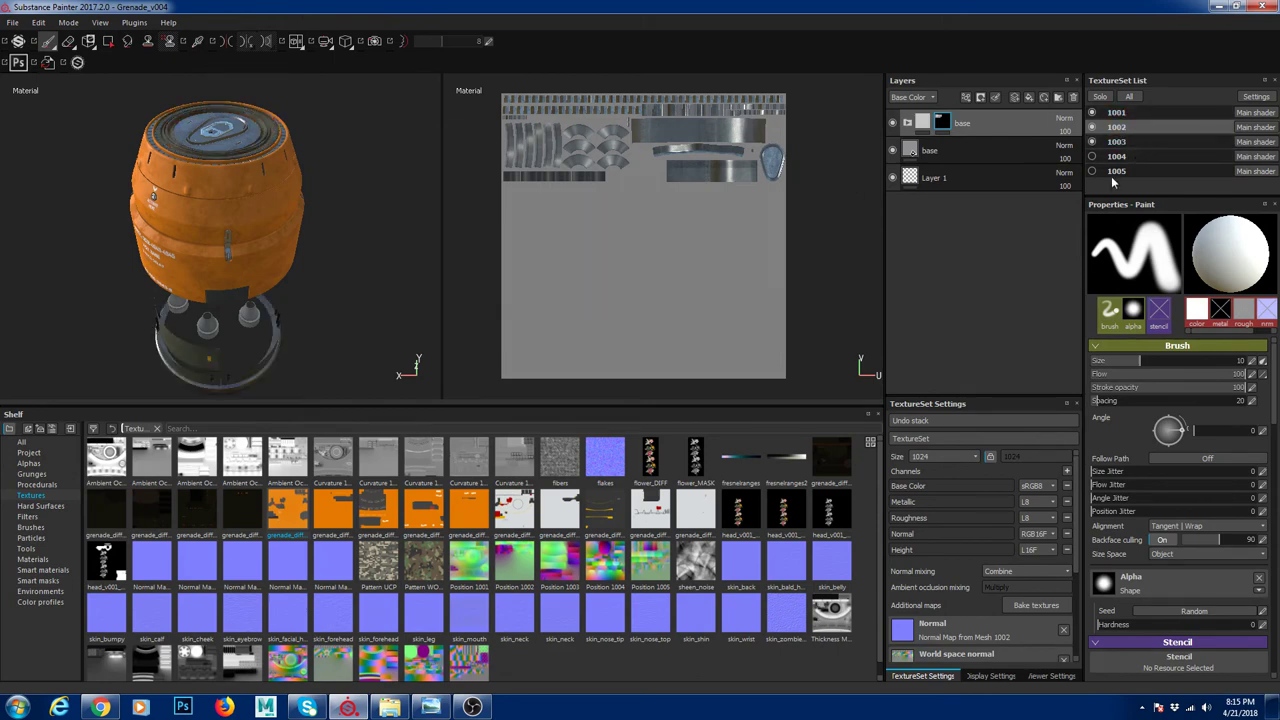
left_click(1116, 141)
left_click(907, 122)
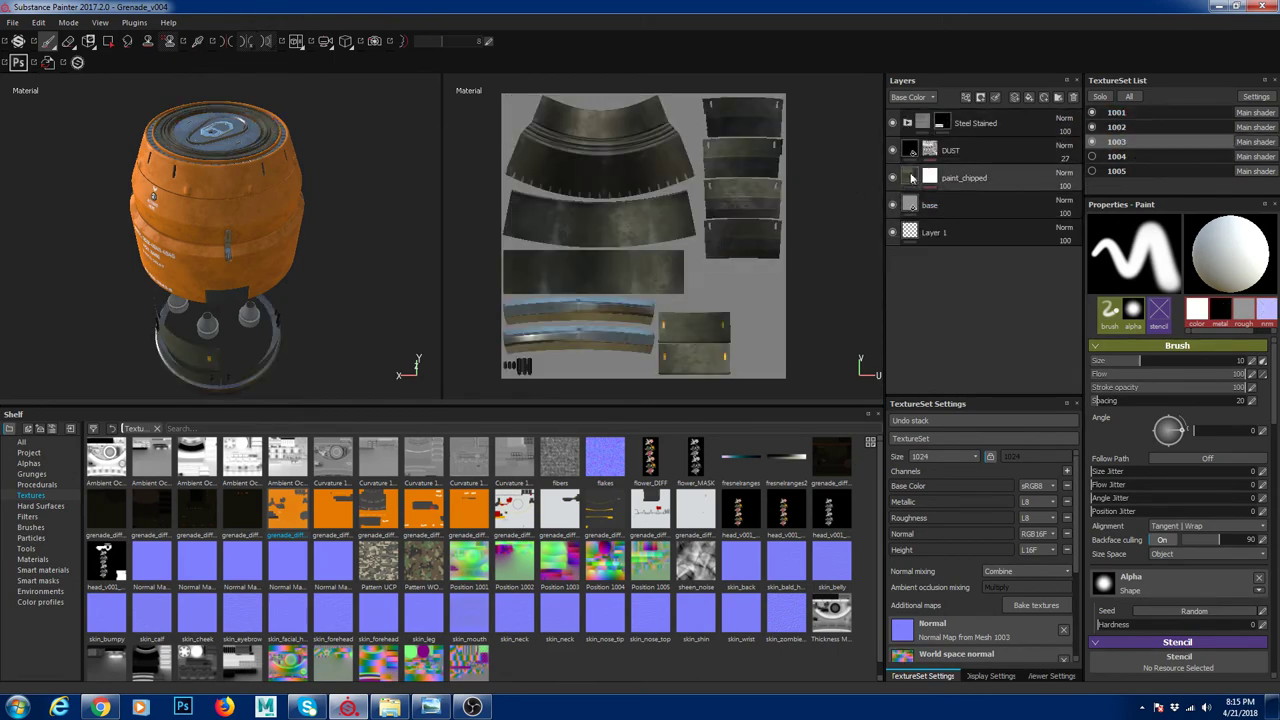
left_click(912, 178)
left_click_drag(378, 508, 1224, 413)
left_click_drag(57, 286, 270, 217, "alt")
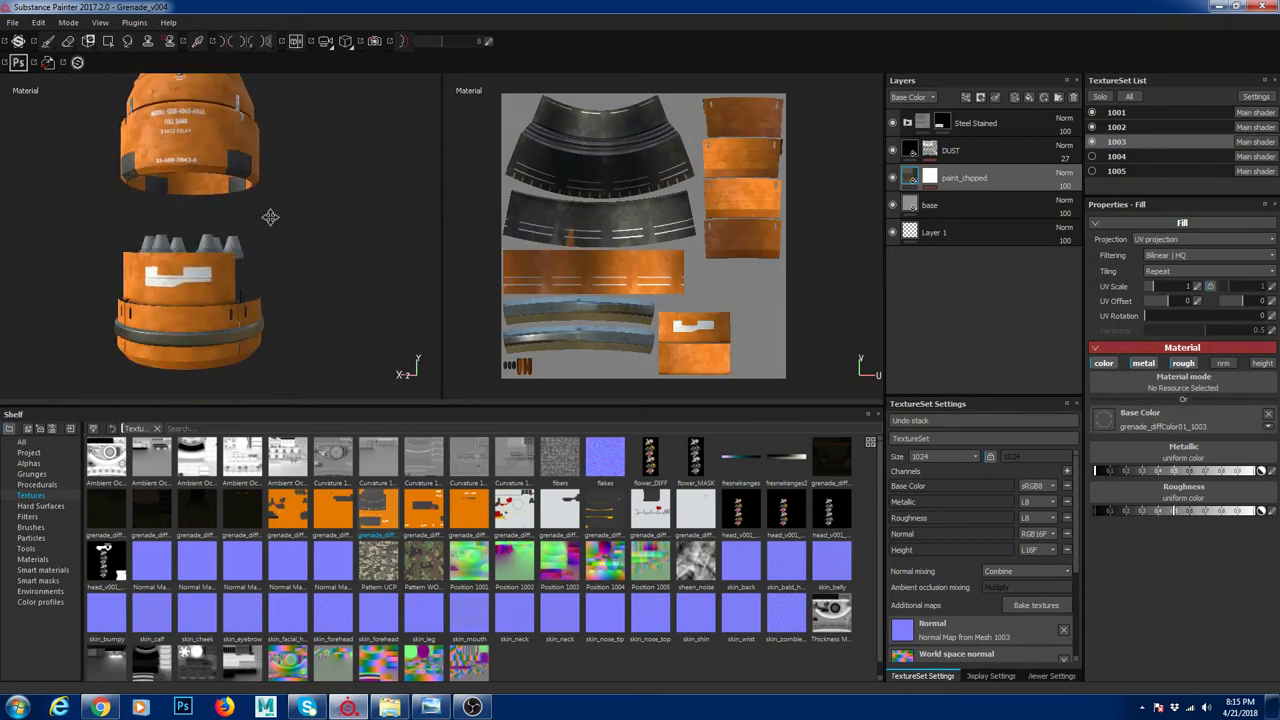
Show texture set 1004 and assign grenade_diffColor01_1004 as the base color of its paint_chipped layer
left_click(1092, 156)
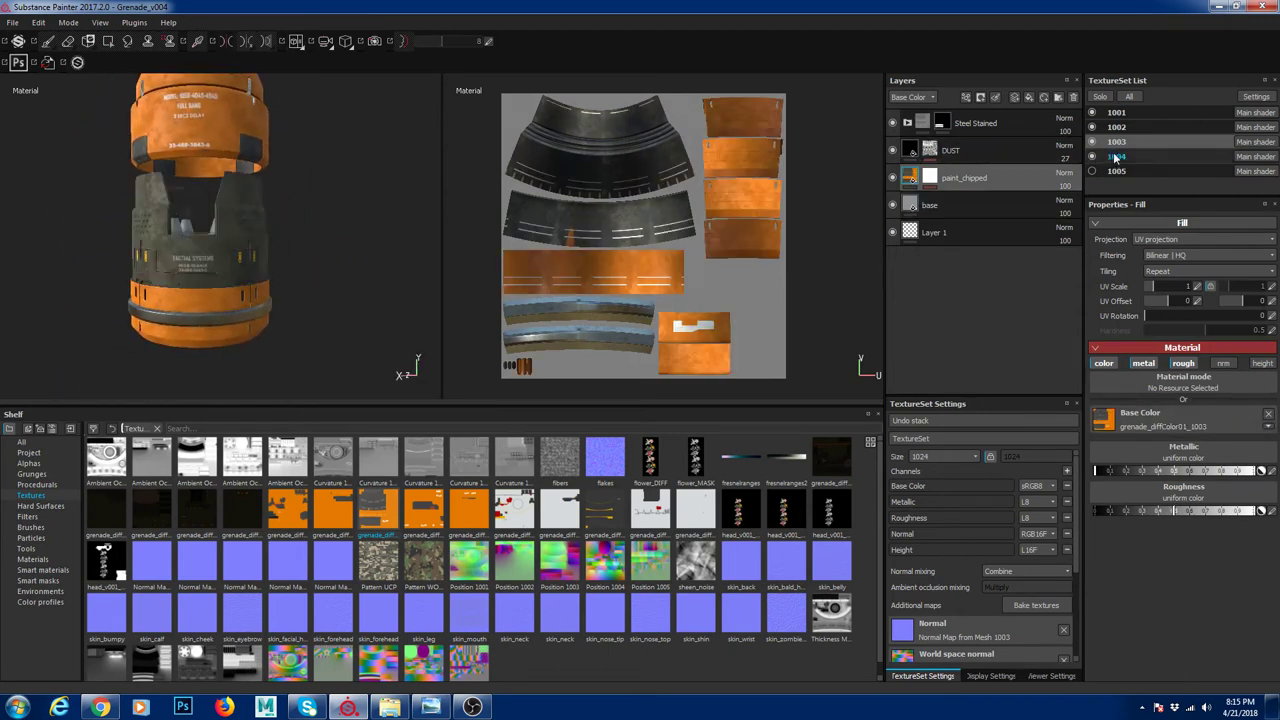
left_click_drag(216, 326, 282, 354, "alt")
left_click(906, 150)
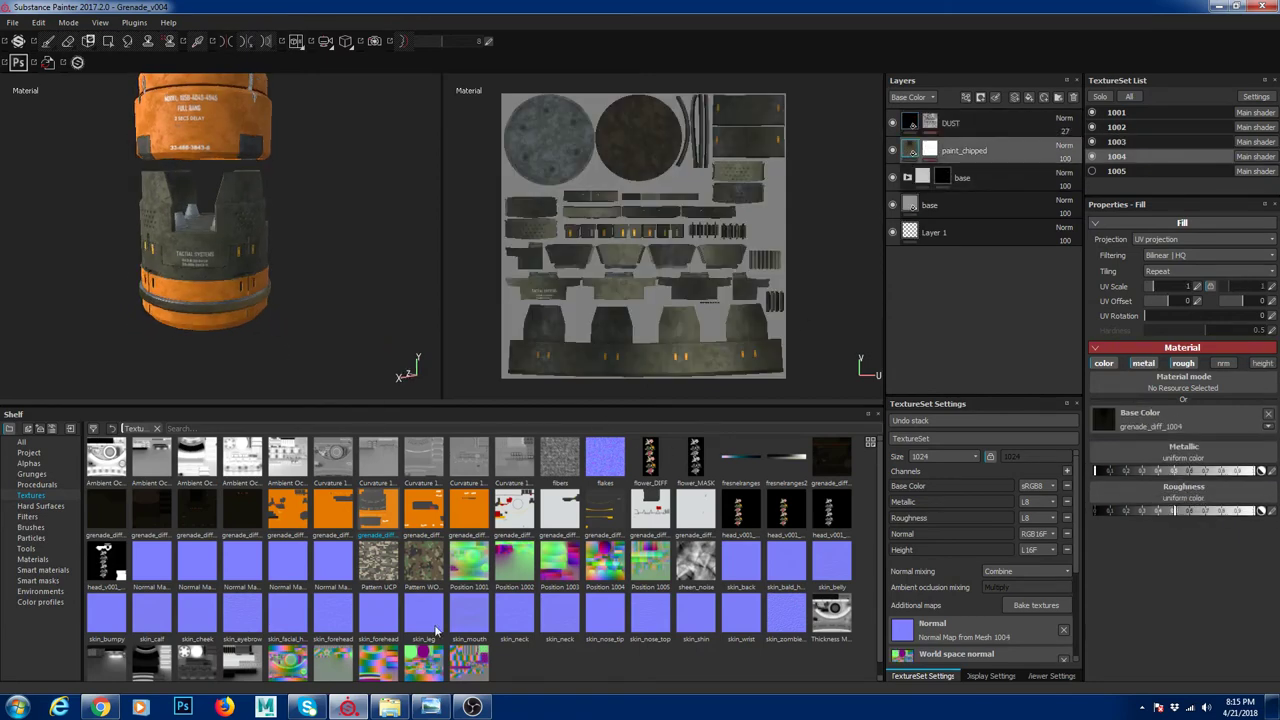
left_click_drag(424, 510, 1104, 420)
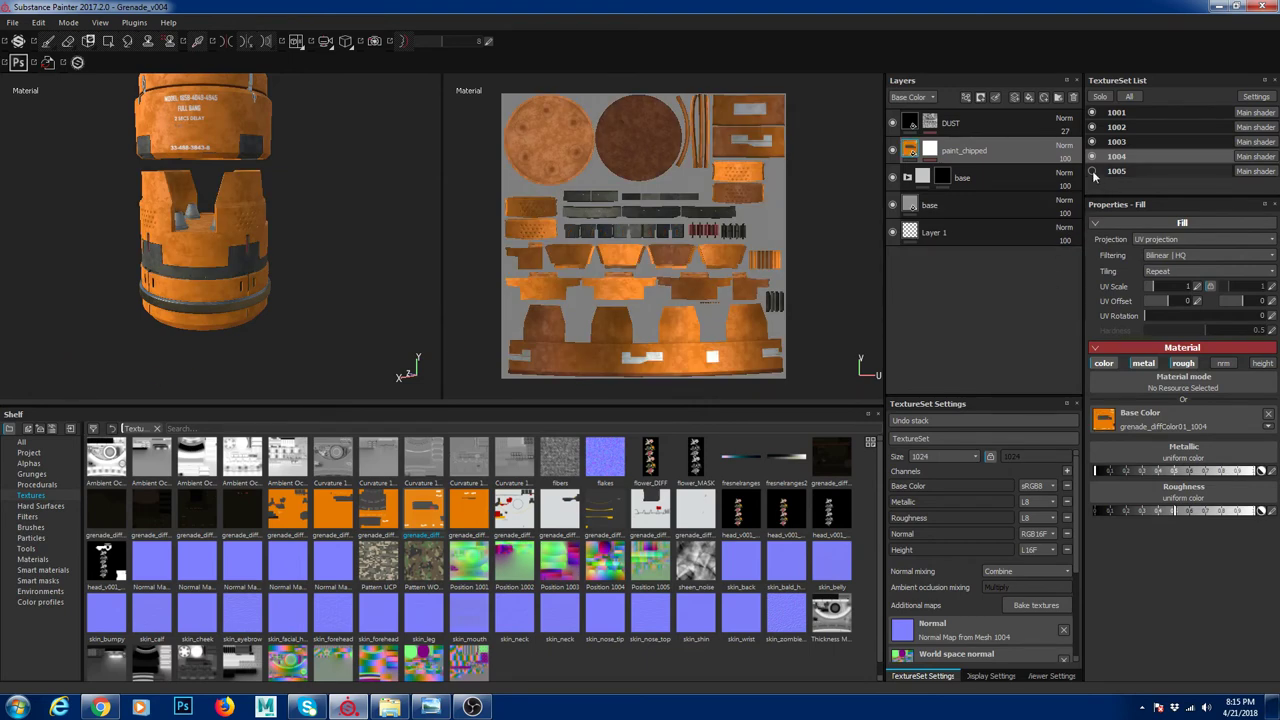
Display texture set 1005 with the others, examine the complete orange grenade from all around, and collapse the base group on 1005
right_click(206, 208, "ctrl+alt")
left_click_drag(206, 208, 241, 213, "alt")
middle_click_drag(241, 213, 321, 243, "alt")
right_click_drag(321, 243, 430, 205, "alt")
middle_click_drag(430, 205, 388, 267, "alt")
right_click_drag(388, 267, 160, 143, "alt")
left_click_drag(160, 143, 266, 227, "alt")
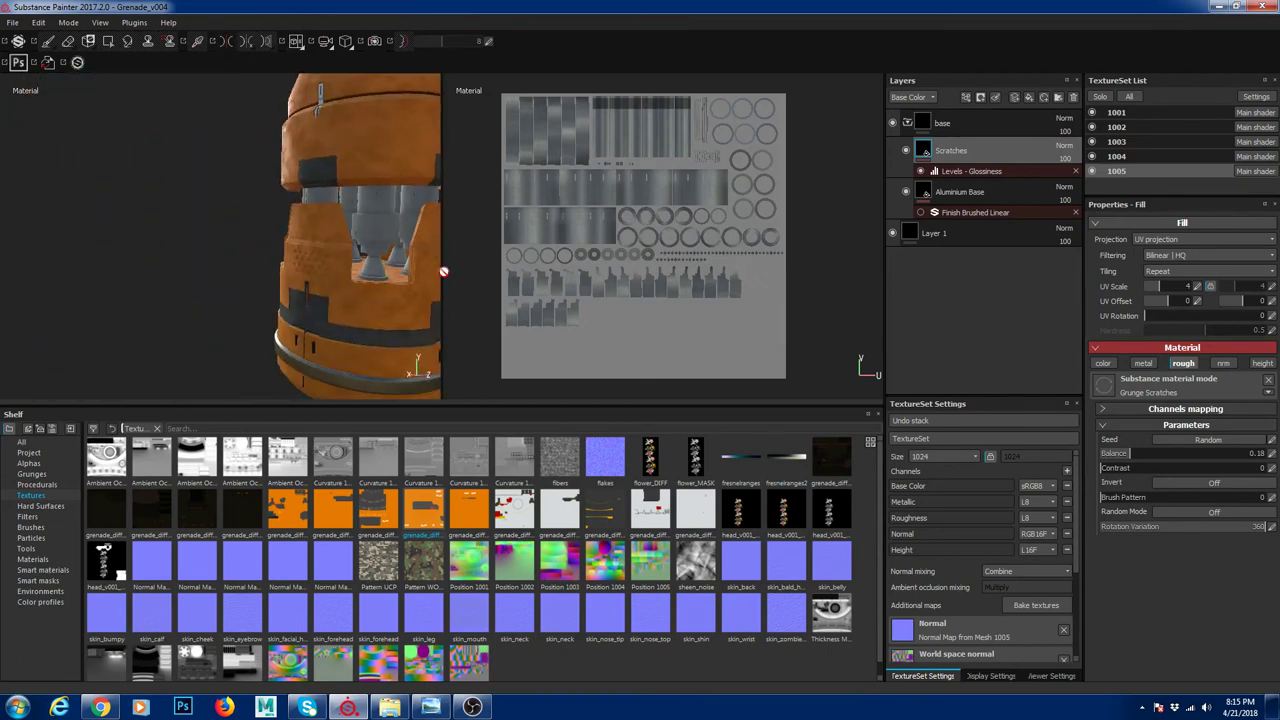
middle_click_drag(369, 250, 133, 266, "alt")
right_click_drag(133, 266, 129, 200, "alt")
left_click_drag(129, 200, 130, 215, "alt")
middle_click_drag(130, 215, 234, 235, "alt")
left_click_drag(234, 235, 258, 118, "alt")
left_click_drag(209, 269, 315, 223, "alt")
left_click(907, 123)
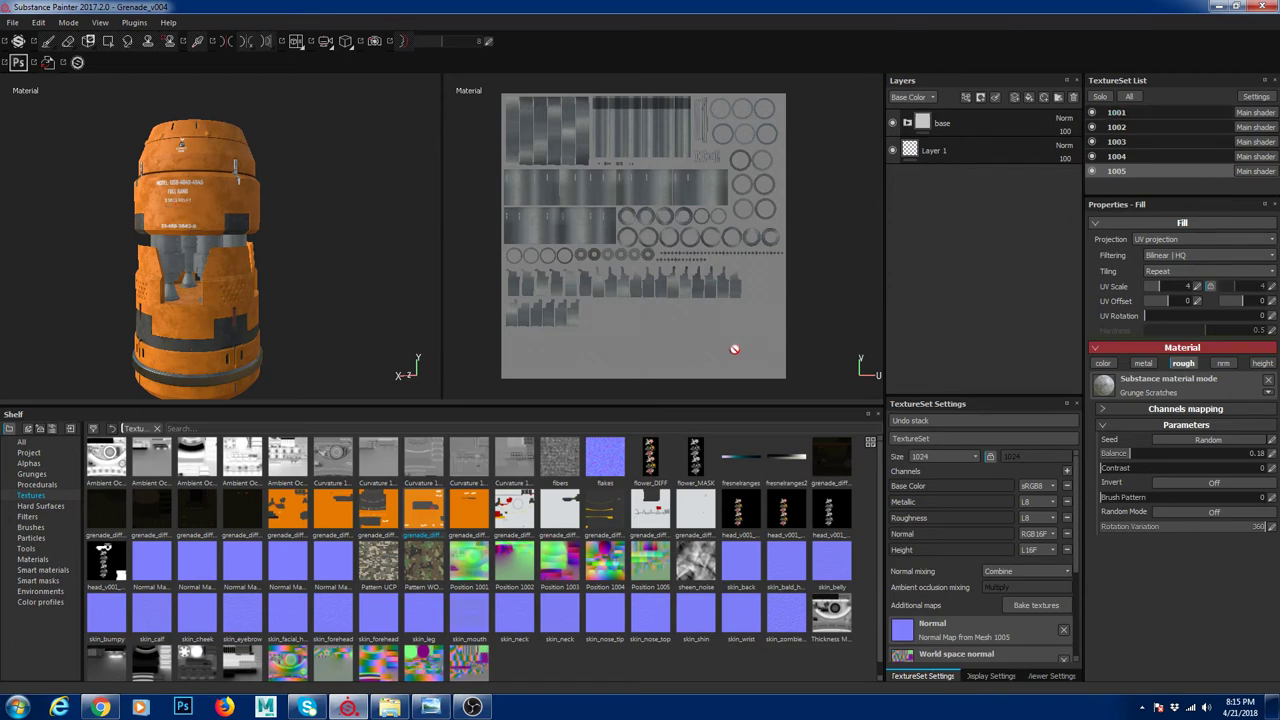
Replace the paint_chipped base color on 1001 with the grenade_diffColor02_1001 texture
left_click(1115, 113)
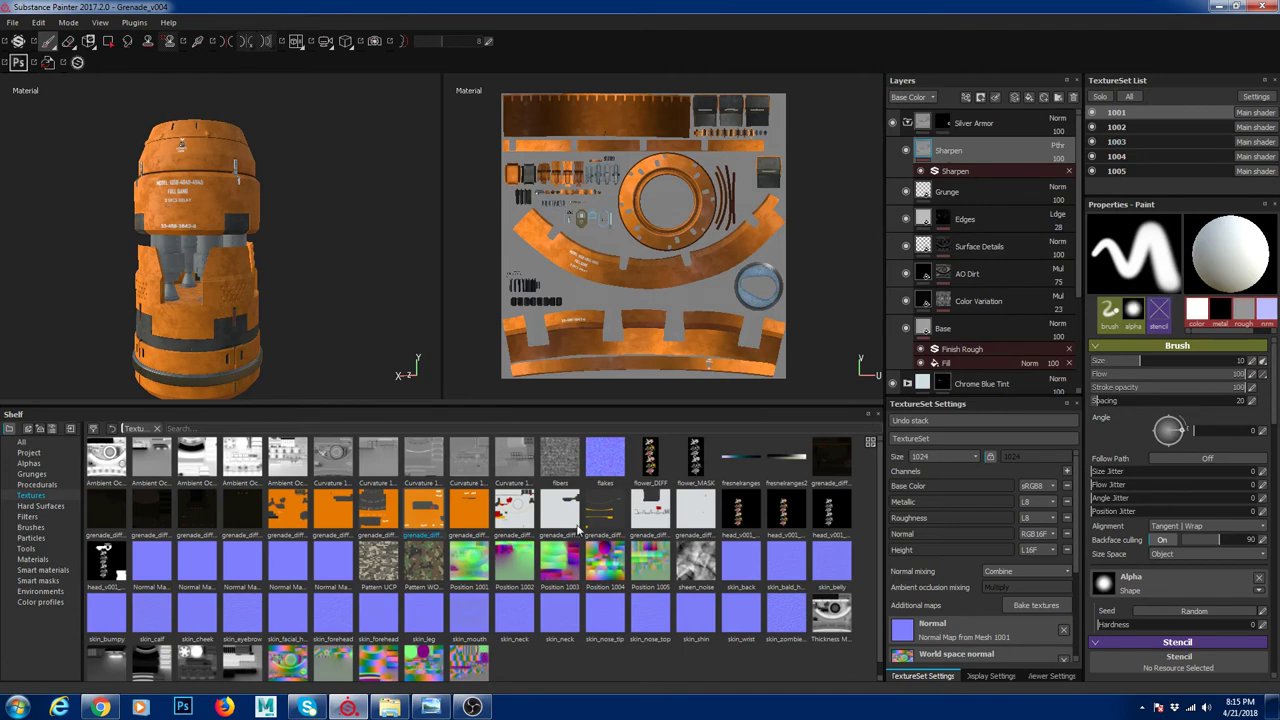
left_click(907, 122)
left_click(908, 232)
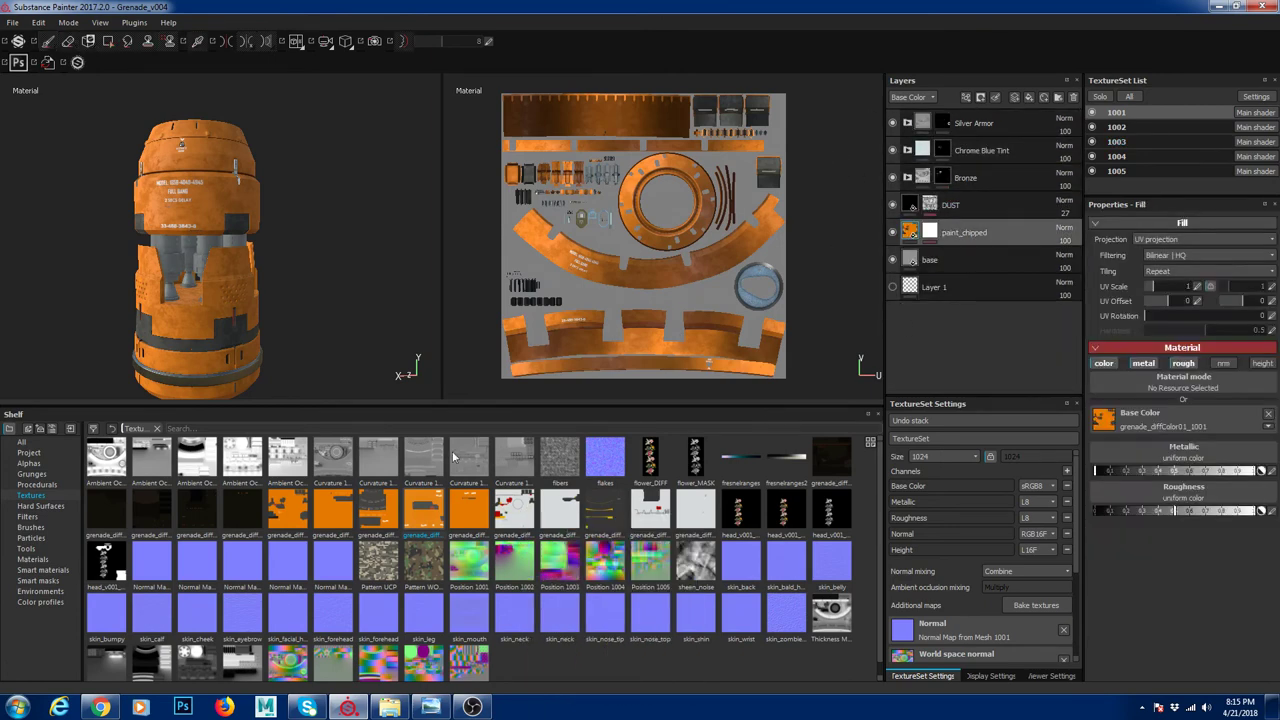
left_click_drag(516, 512, 1150, 416)
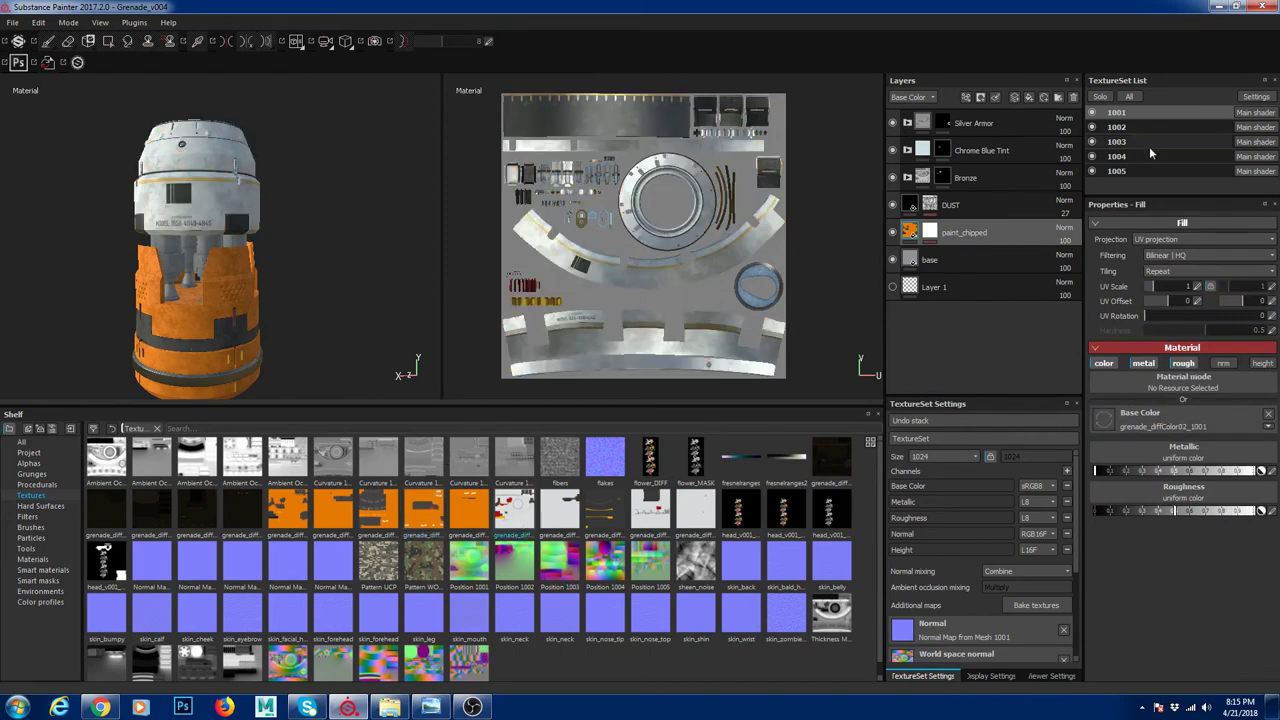
Replace the paint_chipped base color on 1003 with the grenade_diffColor02 texture made for that set
left_click(1116, 127)
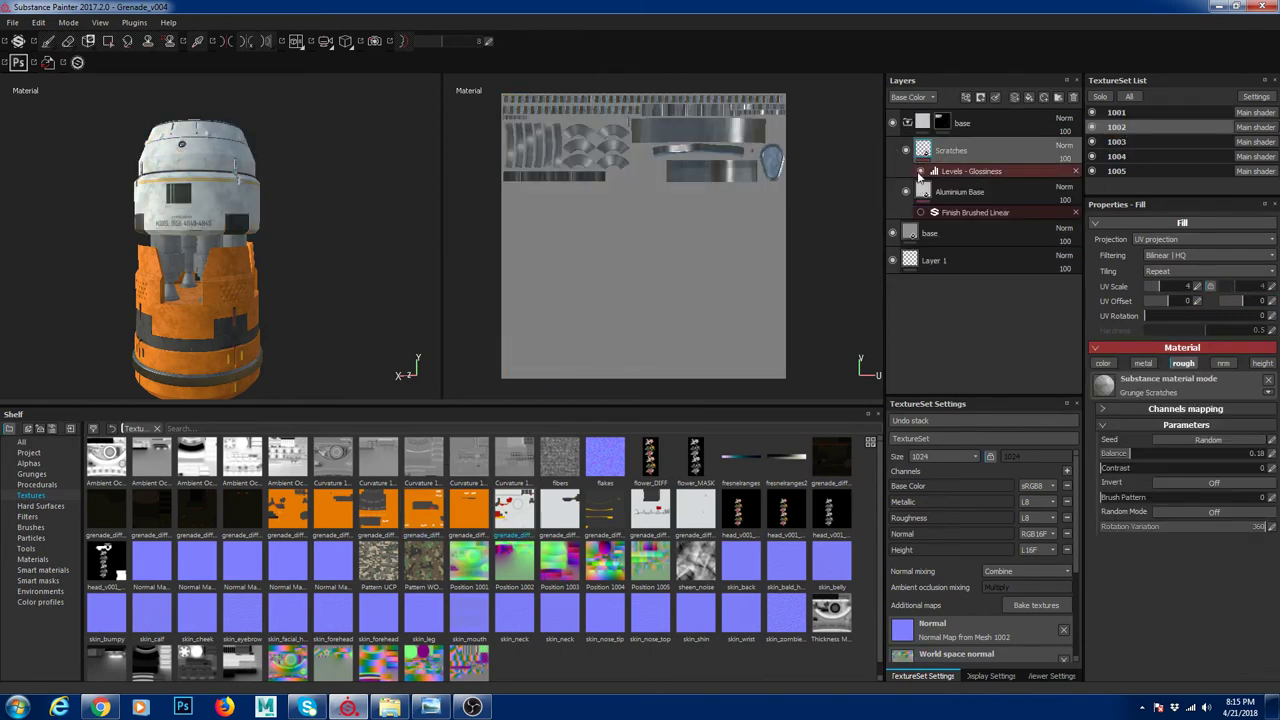
left_click(907, 122)
left_click(1116, 141)
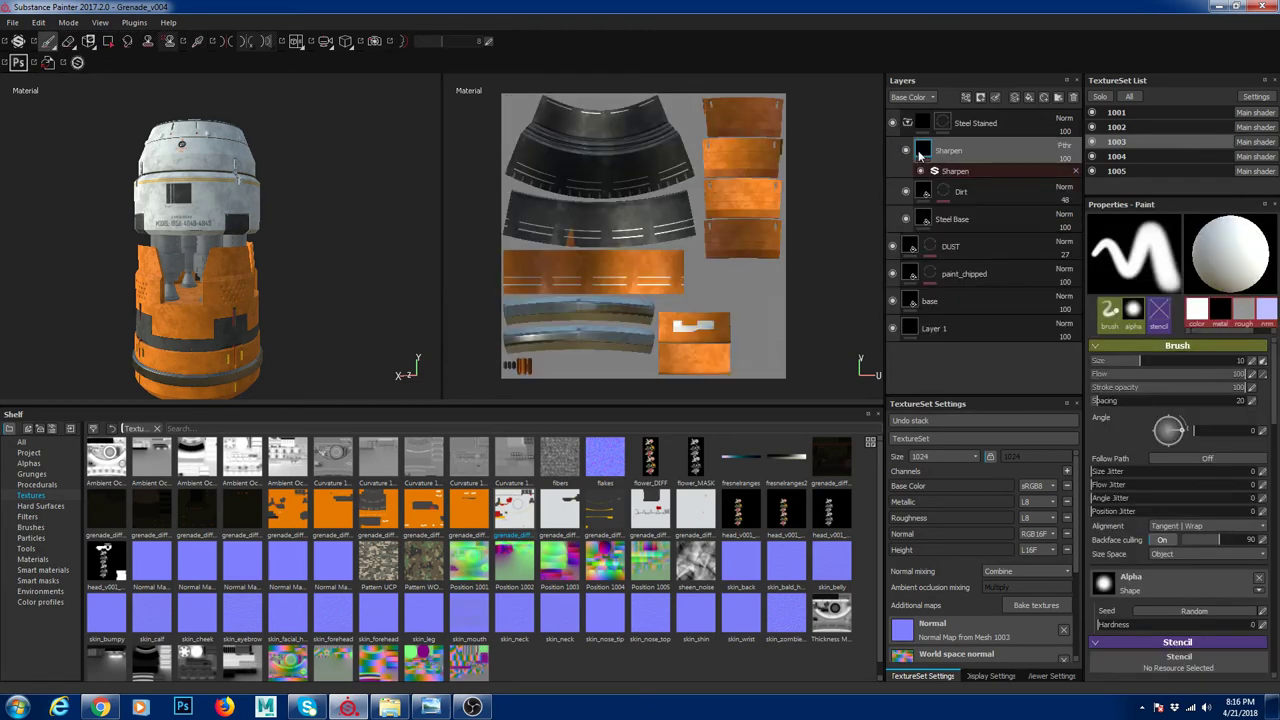
left_click(907, 122)
left_click(962, 177)
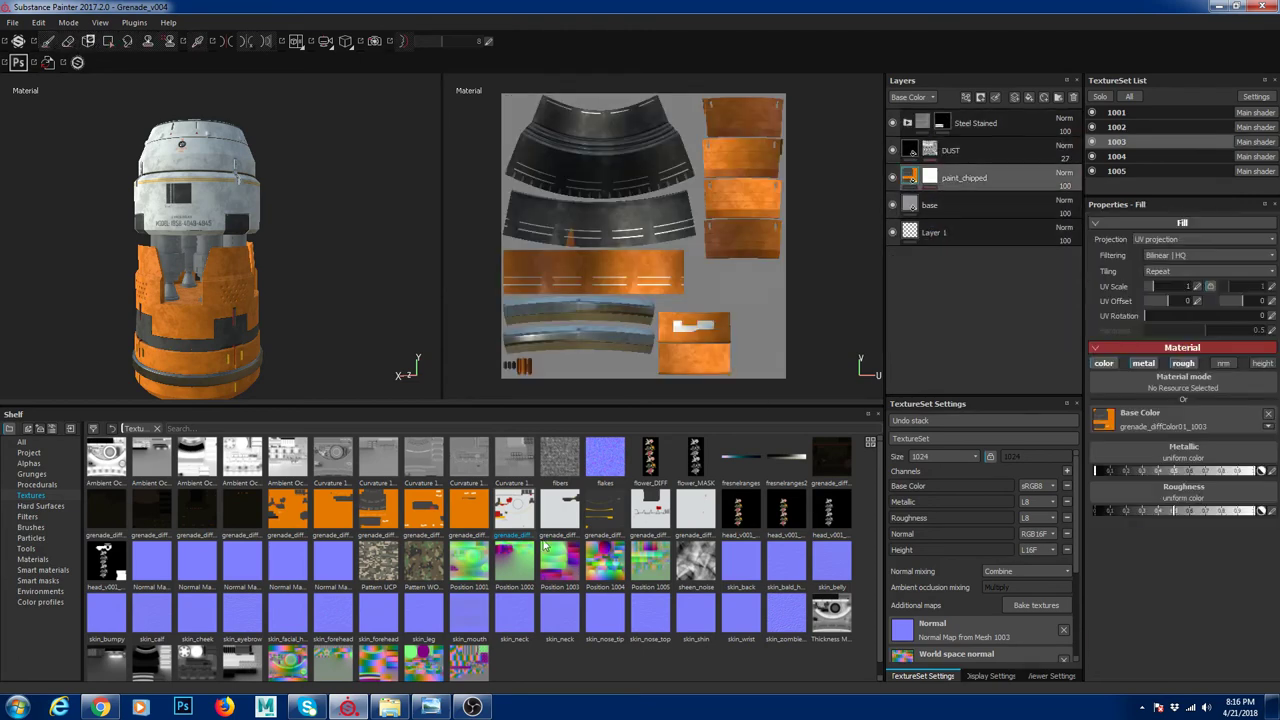
left_click_drag(608, 512, 1188, 428)
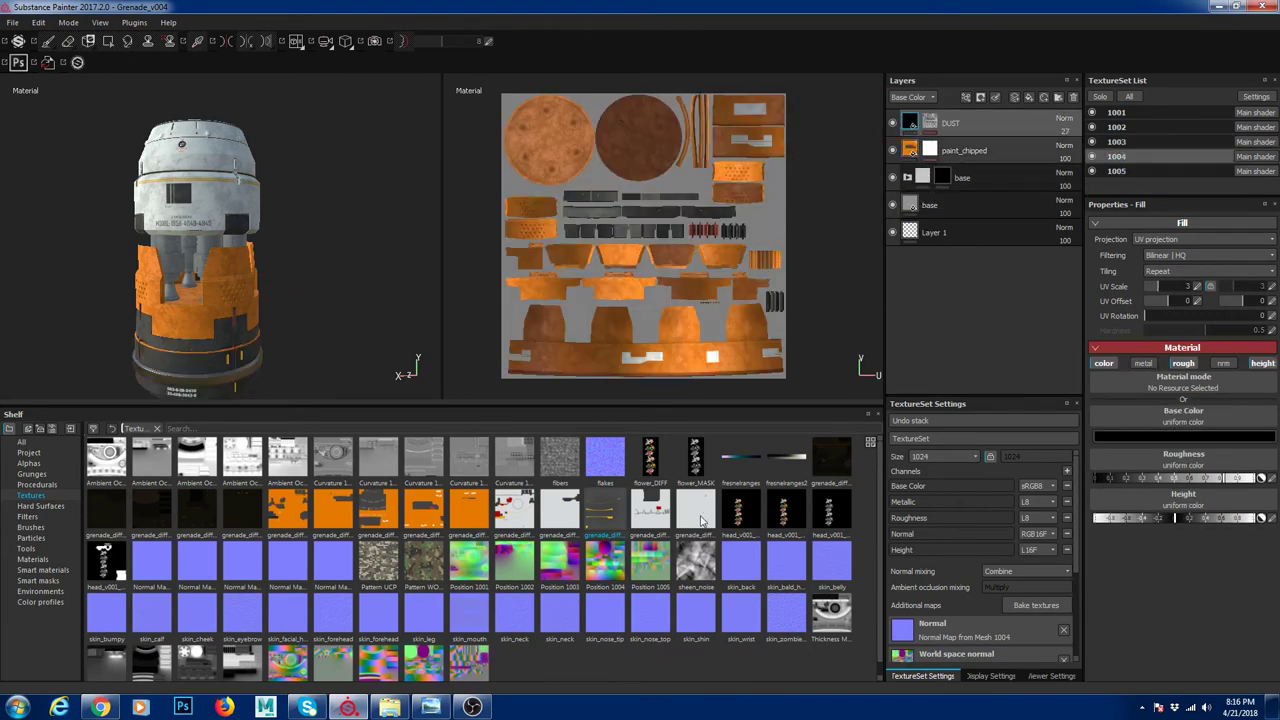
Replace the paint_chipped base color on 1004 with that set's grenade_diffColor02 texture, and collapse the base group on 1005
mouse_move(655, 524)
left_mouse_down()
mouse_move(1119, 426)
mouse_move(1126, 407)
mouse_move(1118, 414)
left_mouse_up()
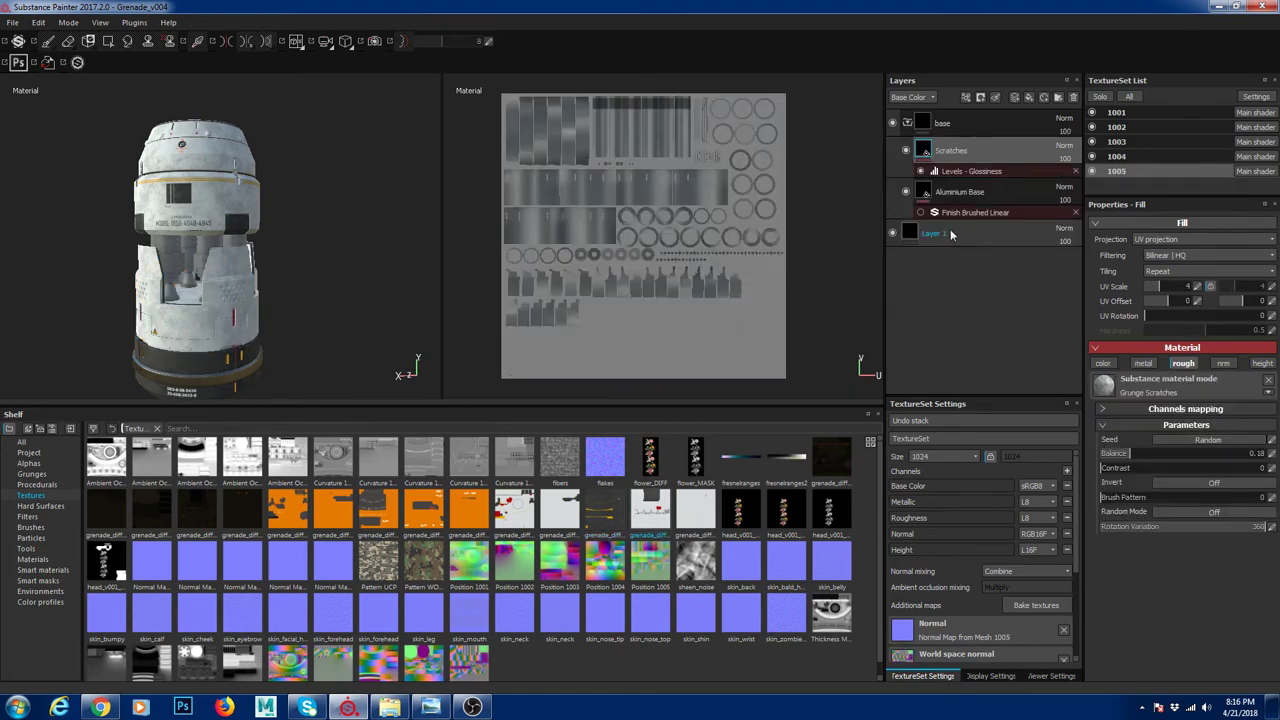
left_click(907, 123)
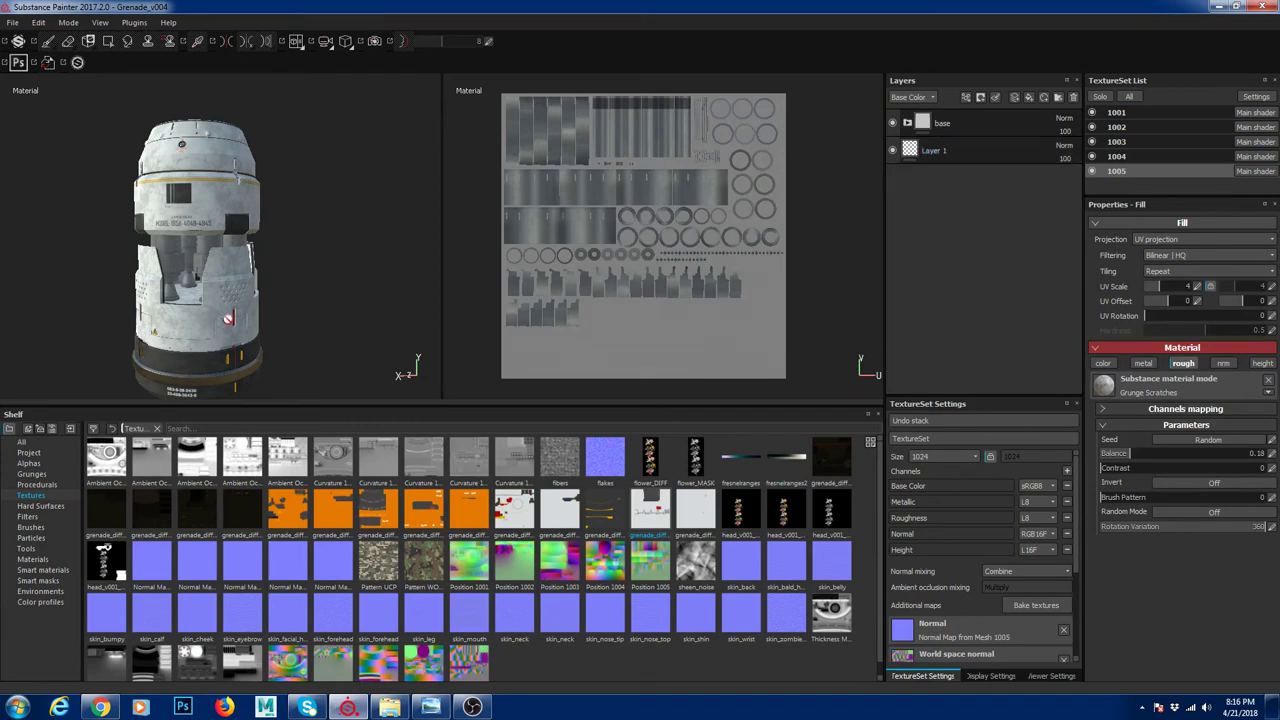
Examine the white color variant on the grenade's upper body, including the cap, yellow stripe and model lettering
right_click_drag(228, 318, 228, 298, "alt")
middle_click_drag(228, 298, 174, 290, "alt")
right_click_drag(270, 302, 218, 332, "alt")
middle_click_drag(218, 332, 286, 220, "alt")
left_click_drag(286, 220, 224, 236, "alt")
middle_click_drag(224, 236, 195, 272, "alt")
left_click_drag(196, 272, 242, 252, "alt")
right_click_drag(242, 252, 252, 194, "alt")
mouse_move(252, 194)
left_mouse_down("alt")
mouse_move(250, 176)
mouse_move(253, 204)
left_mouse_up("alt")
middle_click_drag(270, 273, 290, 350, "alt")
left_click_drag(240, 270, 256, 161, "alt")
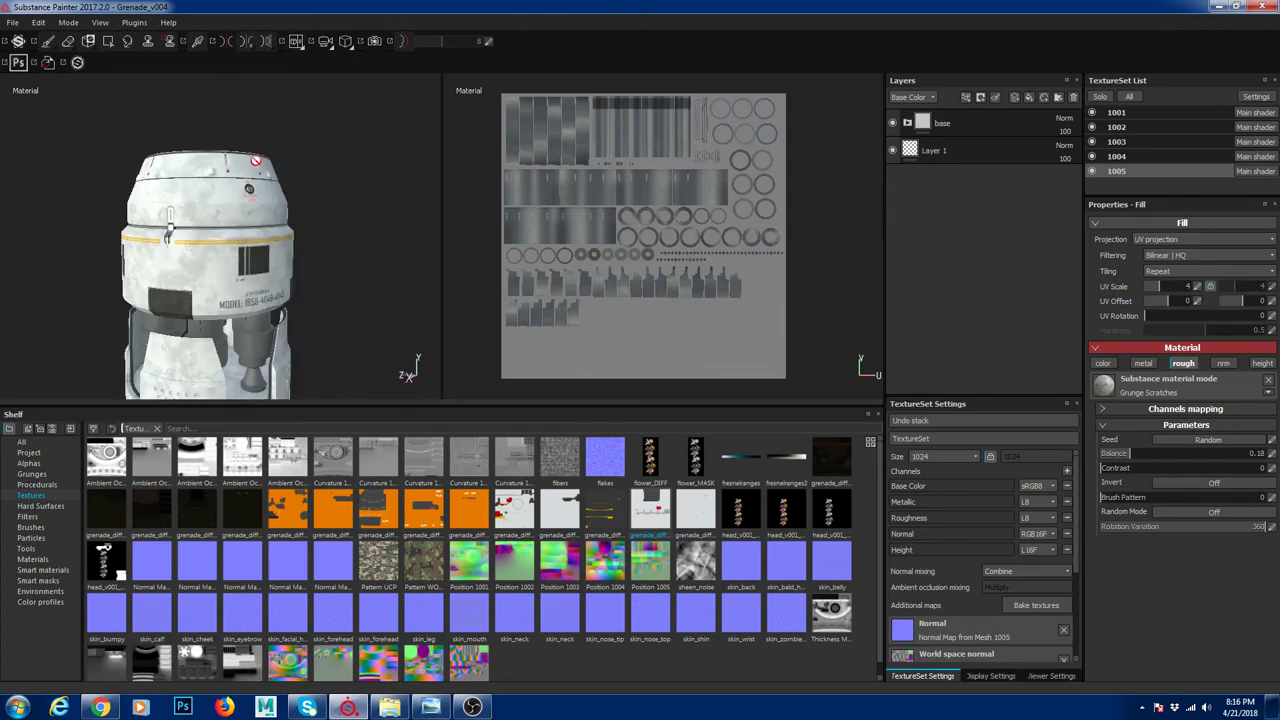
middle_click_drag(223, 294, 250, 164, "alt")
right_click_drag(250, 164, 302, 182, "alt")
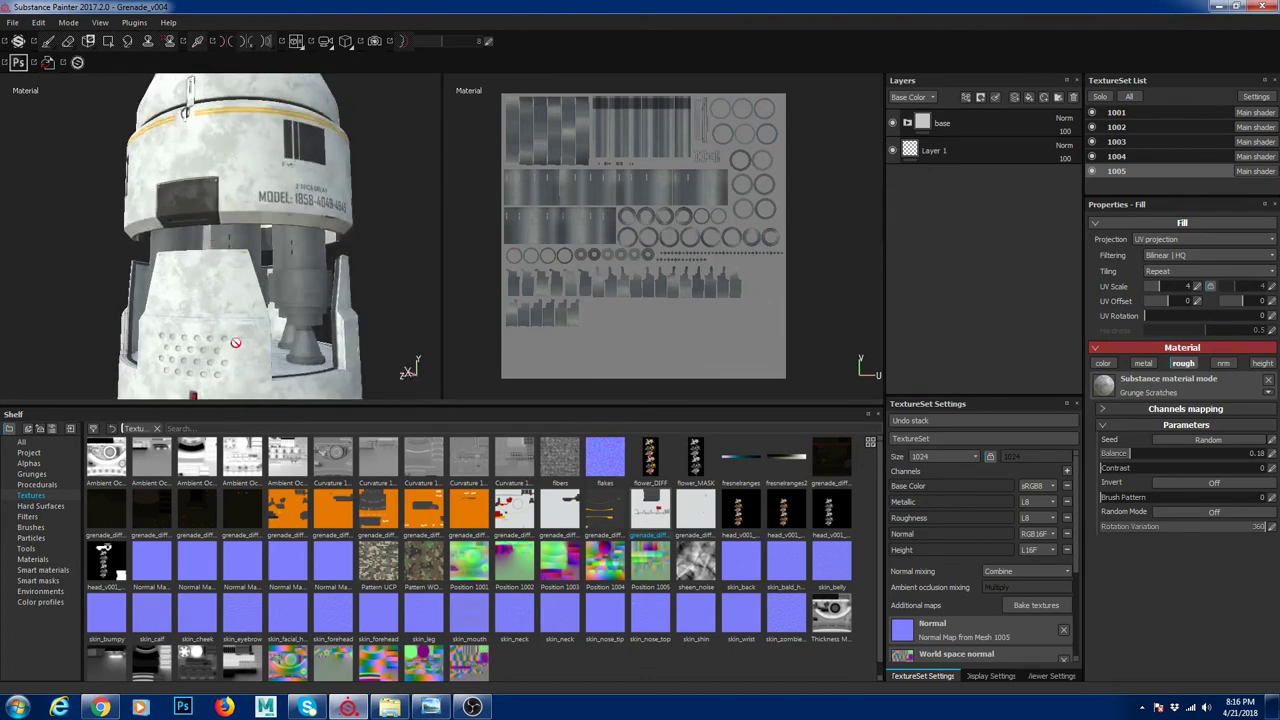
Examine the grenade's lower shell and dark base band with its serial numbers, and view the whole white variant
middle_click_drag(302, 336, 278, 217, "alt")
left_click_drag(279, 216, 115, 222, "alt")
left_click_drag(306, 297, 345, 227, "alt")
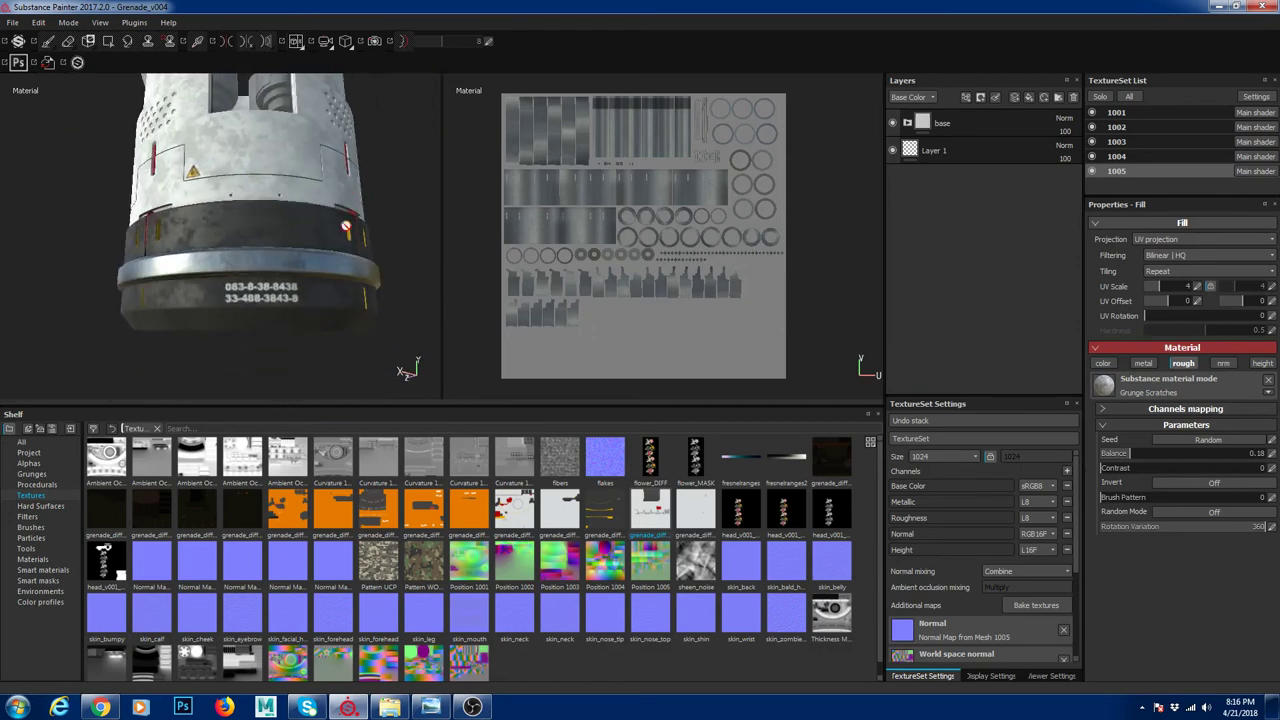
left_click_drag(198, 330, 211, 274, "alt")
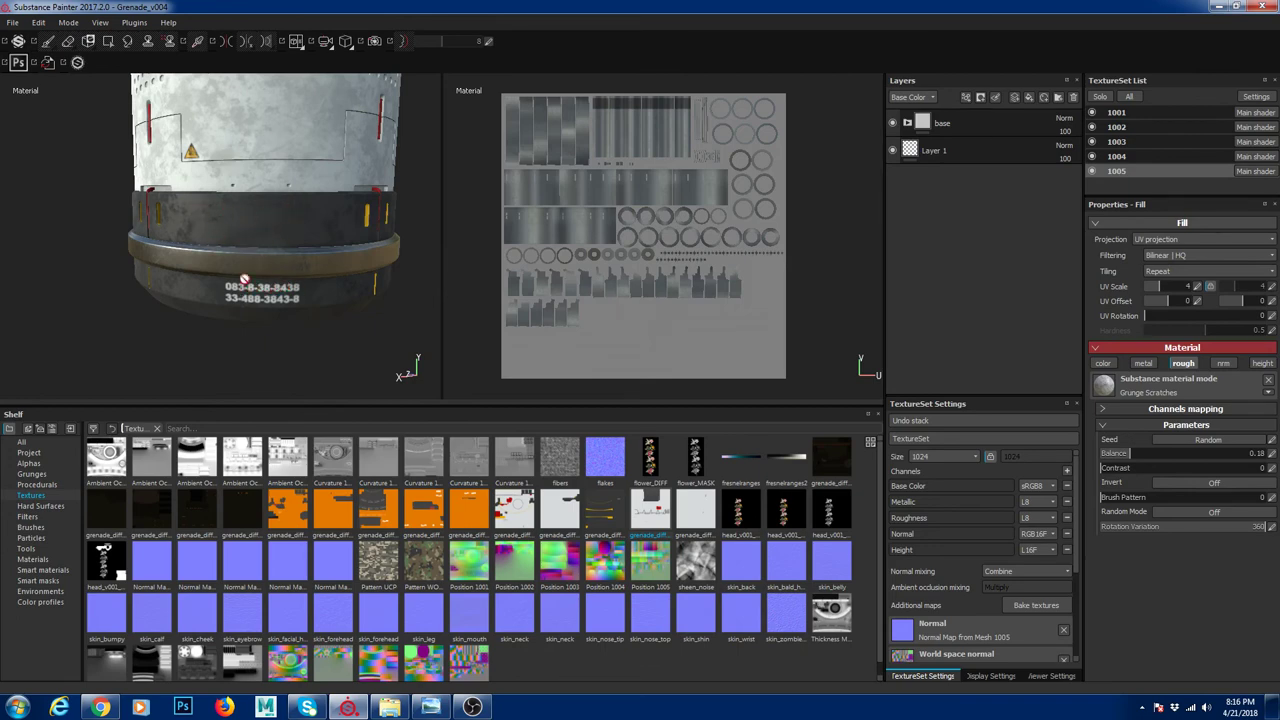
right_click_drag(244, 279, 308, 266, "alt")
right_click_drag(404, 96, 60, 204, "alt")
middle_click_drag(288, 292, 229, 306, "alt")
left_click_drag(250, 237, 251, 267, "alt")
middle_click_drag(251, 267, 247, 313, "alt")
right_click_drag(356, 272, 130, 174, "alt")
middle_click_drag(256, 242, 249, 263, "alt")
left_click_drag(249, 263, 242, 168, "alt")
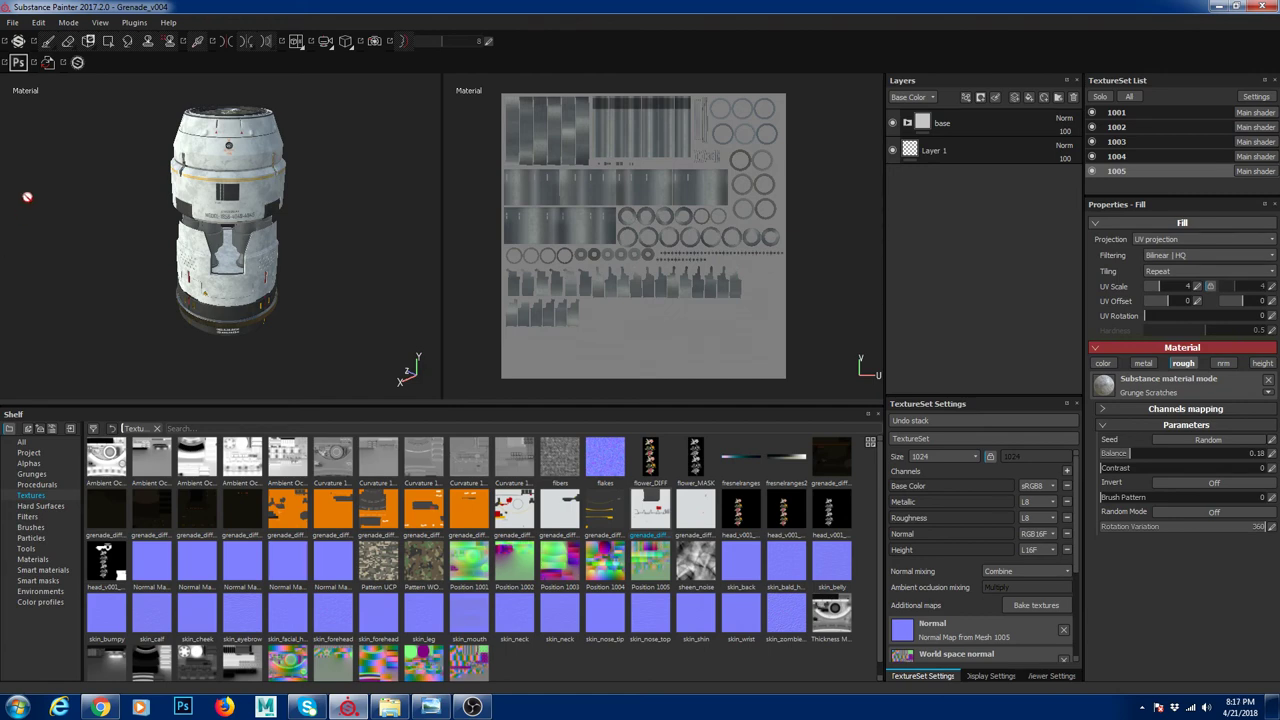
right_click_drag(123, 171, 228, 239, "alt")
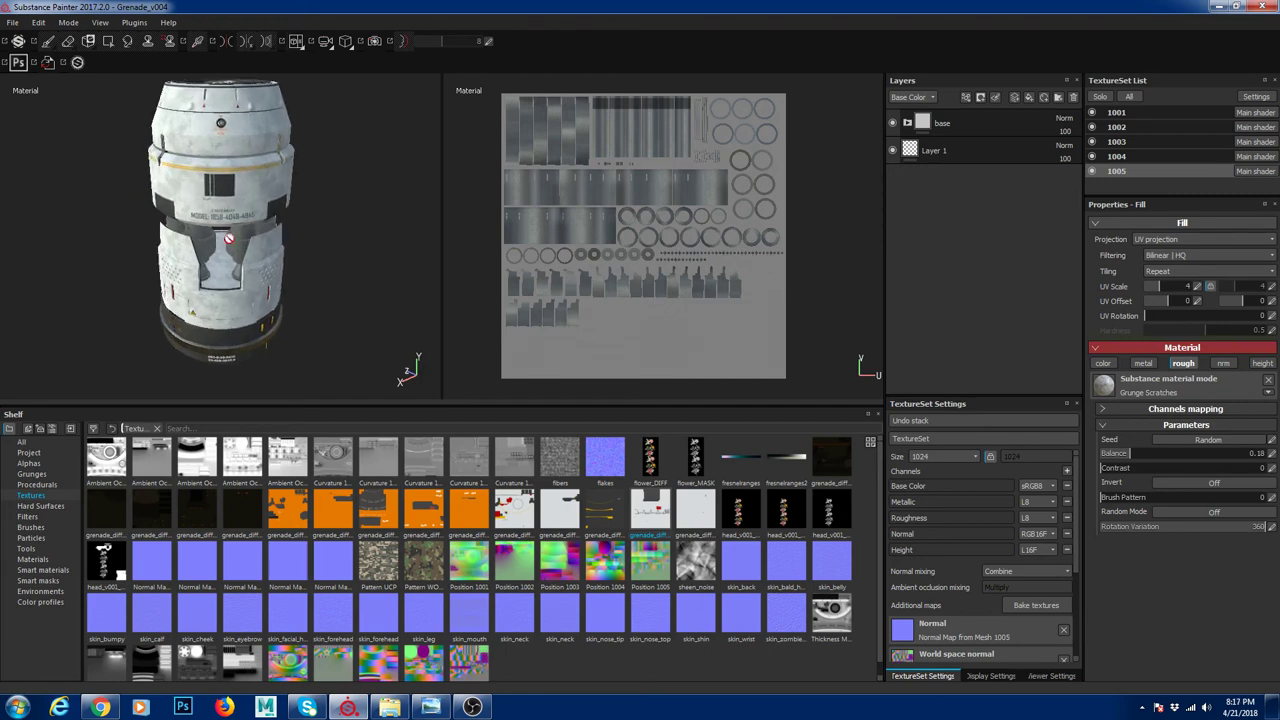
middle_click_drag(228, 239, 226, 250, "alt")
Open the texture export settings and choose Redshift_UDIM as the export config
left_click(12, 23)
left_click(71, 203)
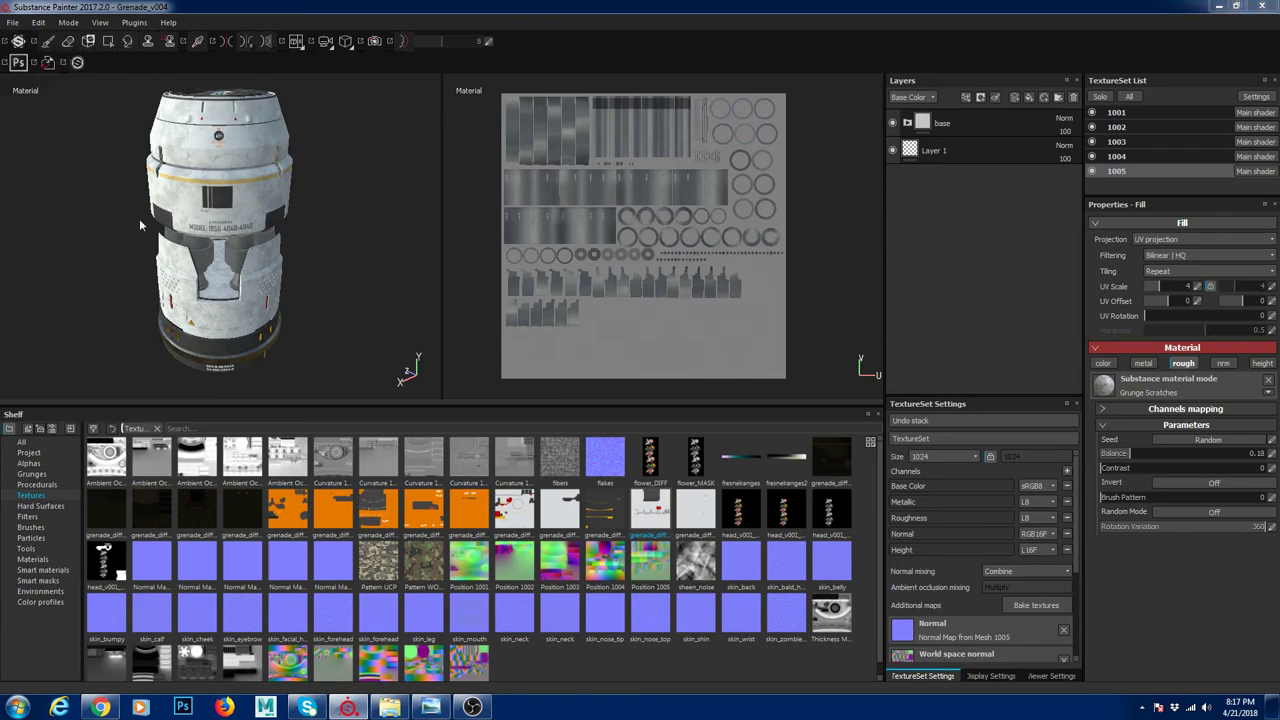
left_click_drag(516, 129, 390, 92)
left_click(261, 152)
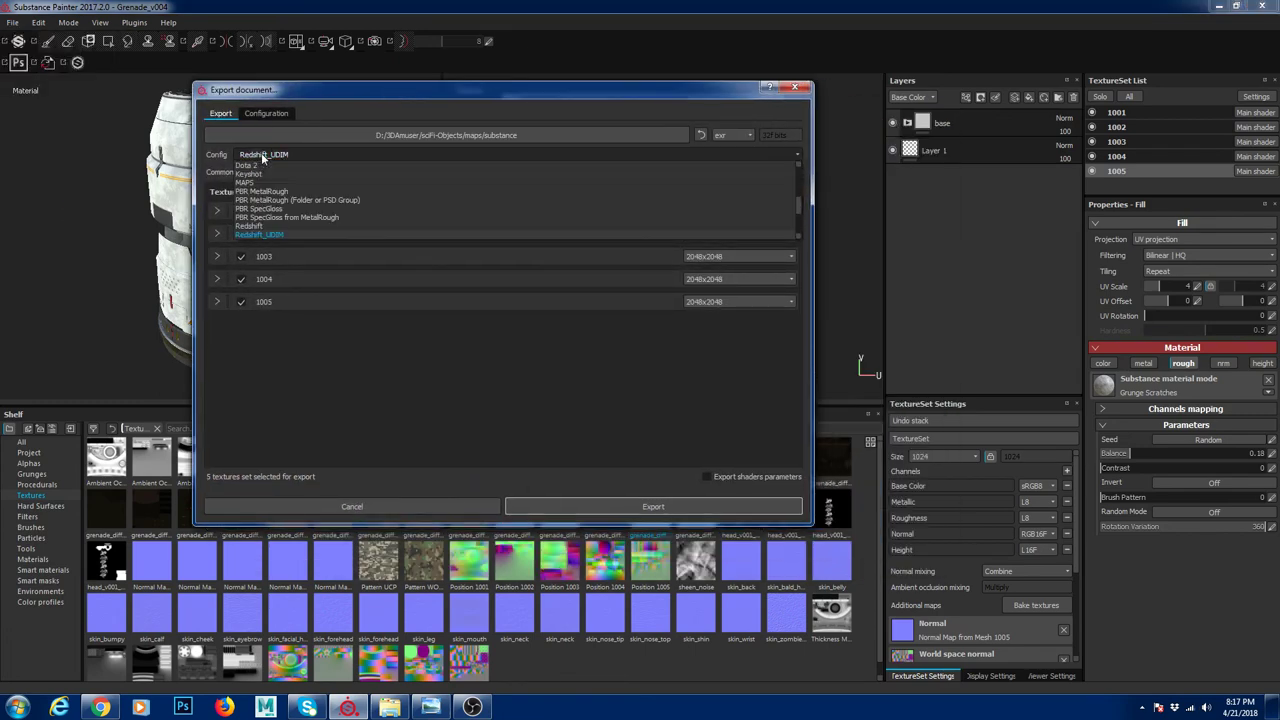
left_click(257, 234)
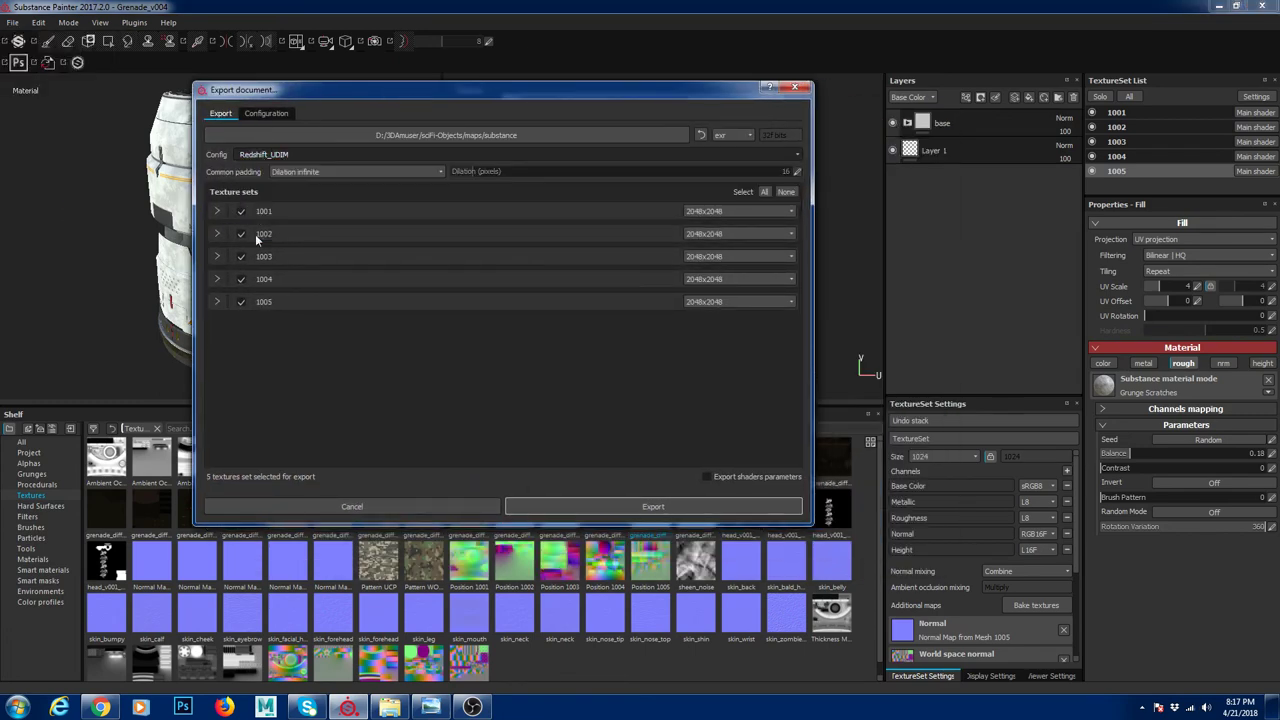
Duplicate the Redshift export preset and rename the copy Redshift_DEMO
left_click(266, 113)
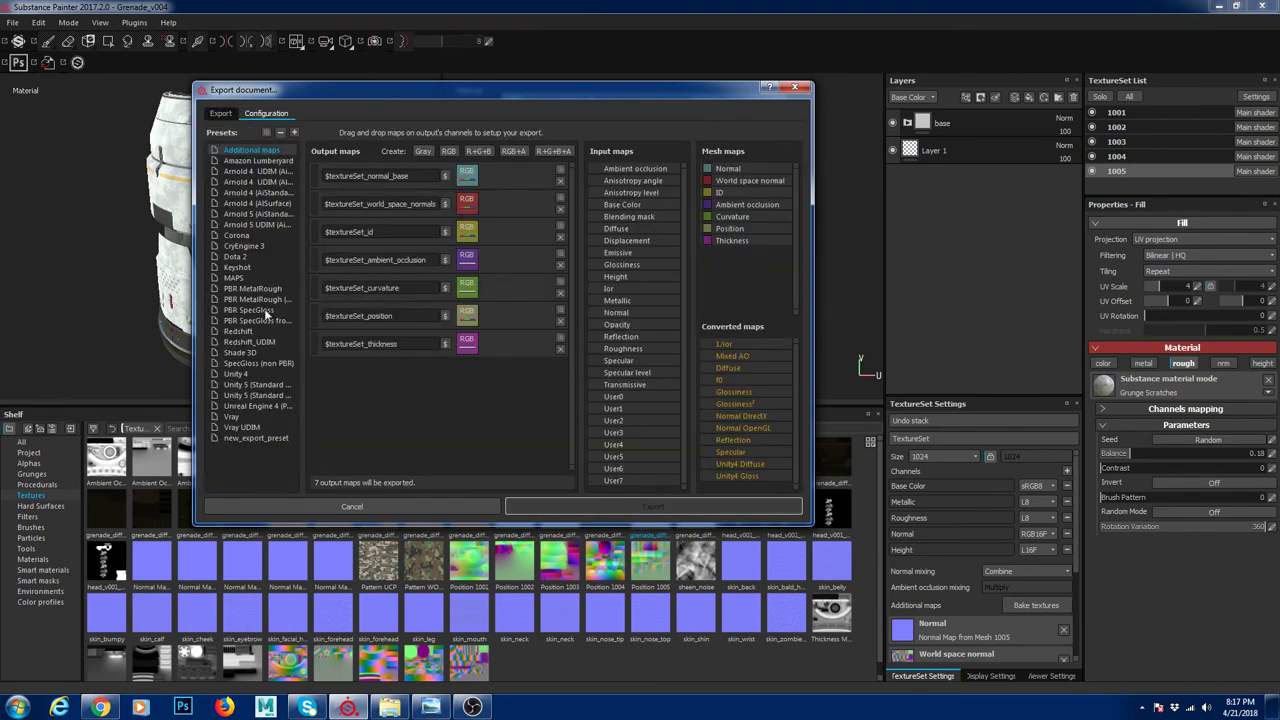
left_click(249, 342)
left_click(249, 332)
right_click(251, 336)
left_click(272, 347)
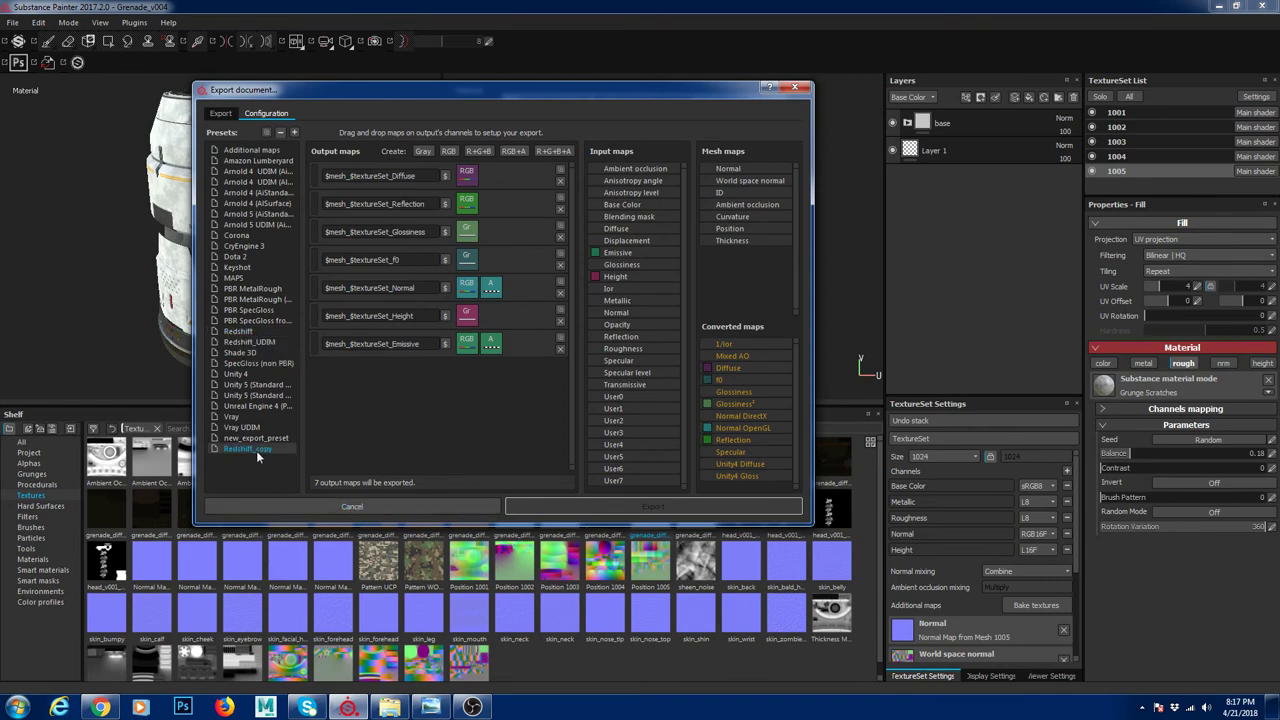
double_click(255, 449)
type("DEMO")
key("Return")
Remove the Emissive, Normal and f0 output maps from Redshift_DEMO and rename the Glossiness output to $mesh_$textureSet_Roughness
left_click(560, 349)
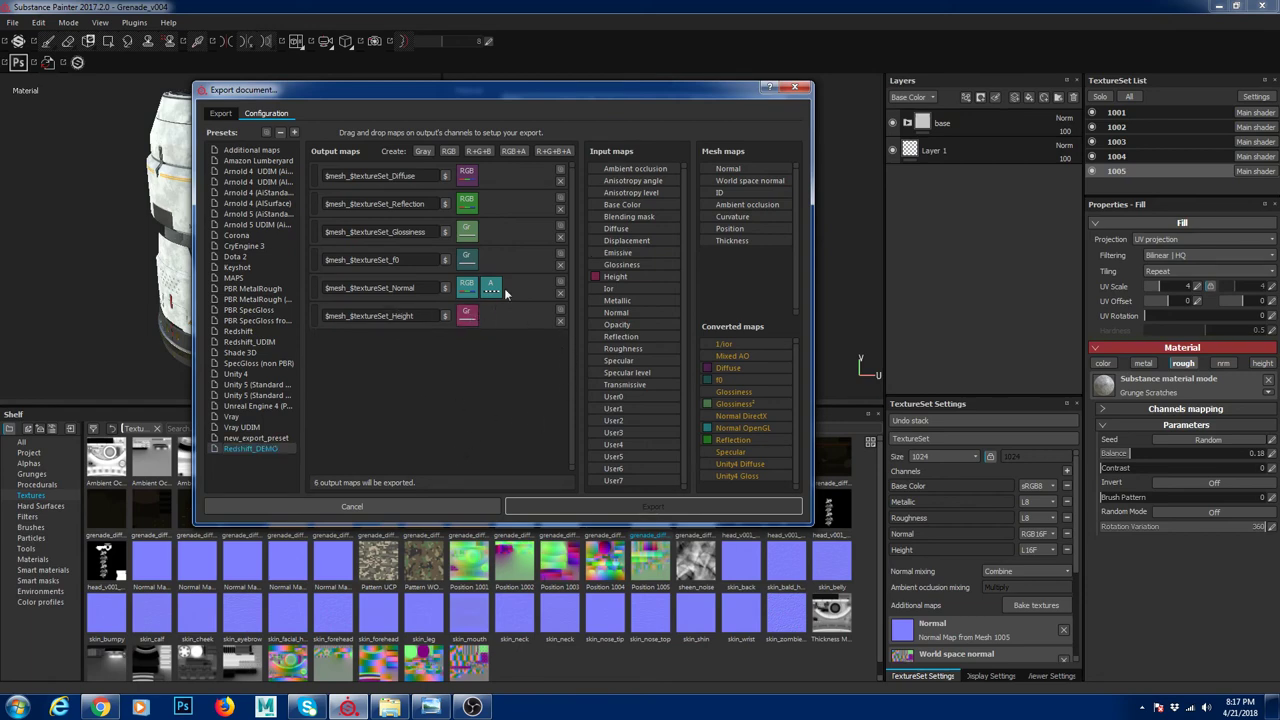
left_click(560, 293)
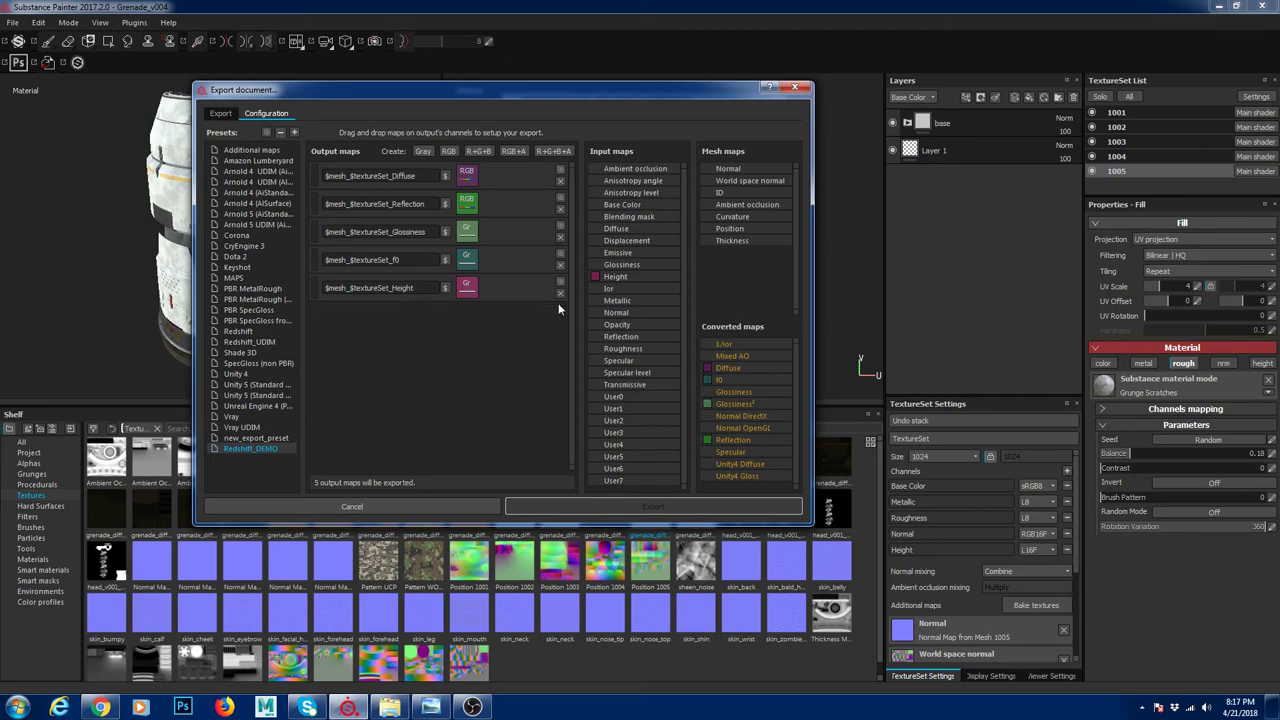
left_click_drag(406, 259, 319, 259)
left_click(395, 260)
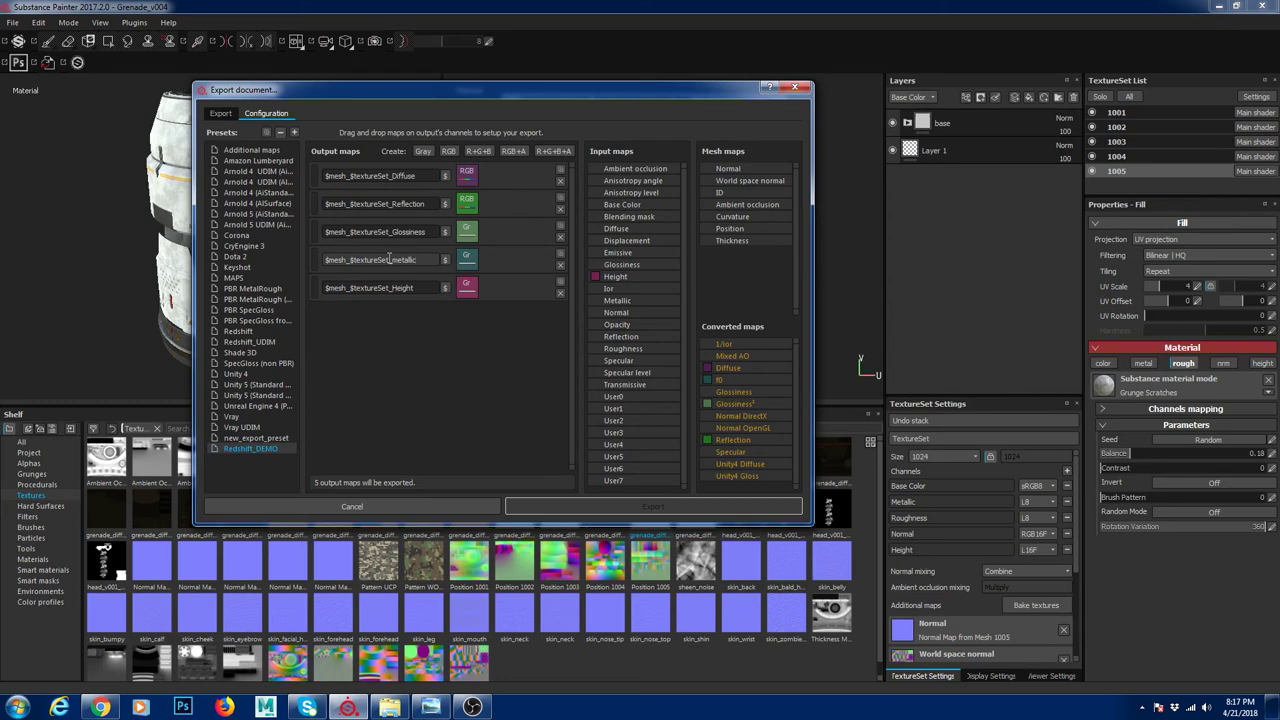
left_click(560, 263)
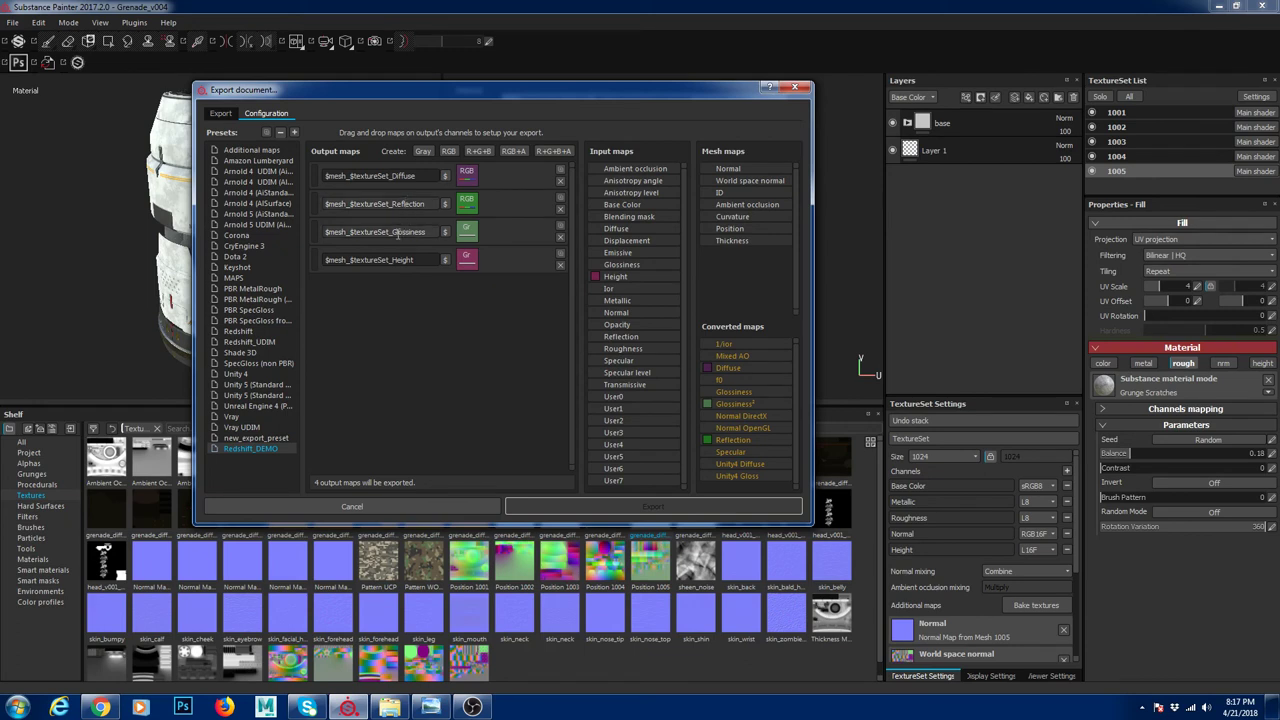
type("G")
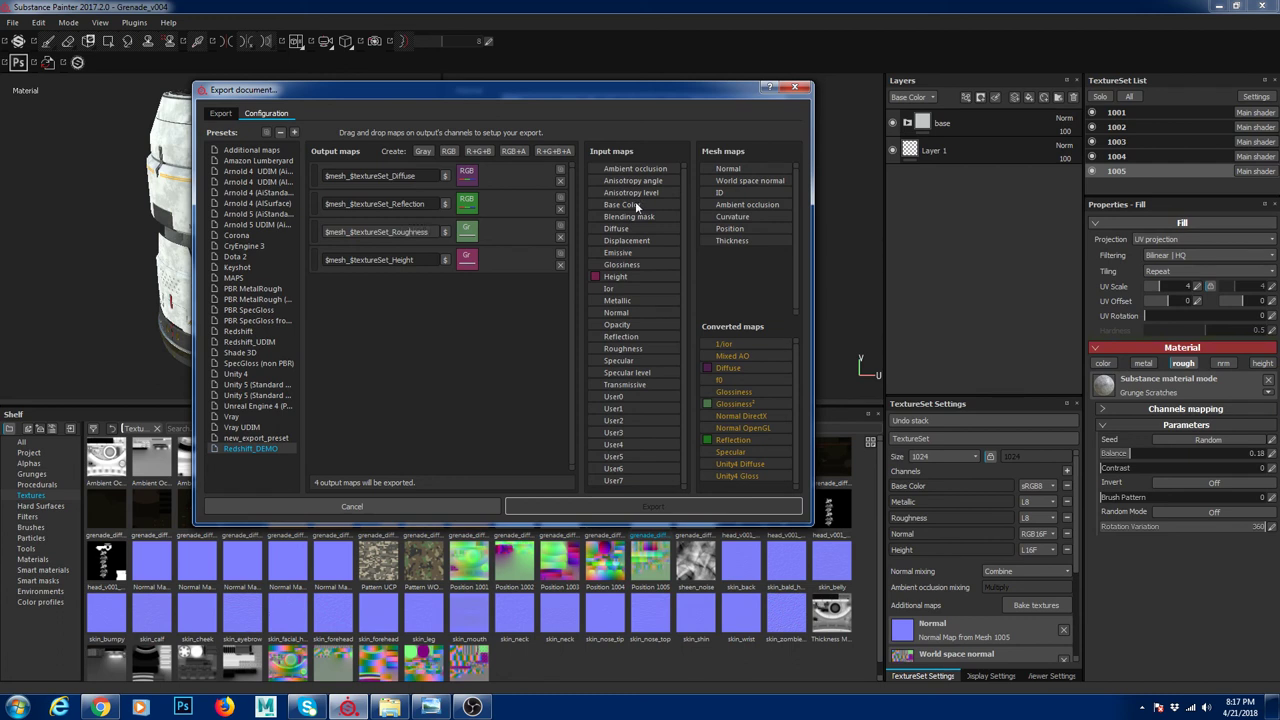
Add a grayscale output map to Redshift_DEMO, feed its gray channel from Metallic, and name it $mesh_$textureSet_Metallic
left_click(422, 151)
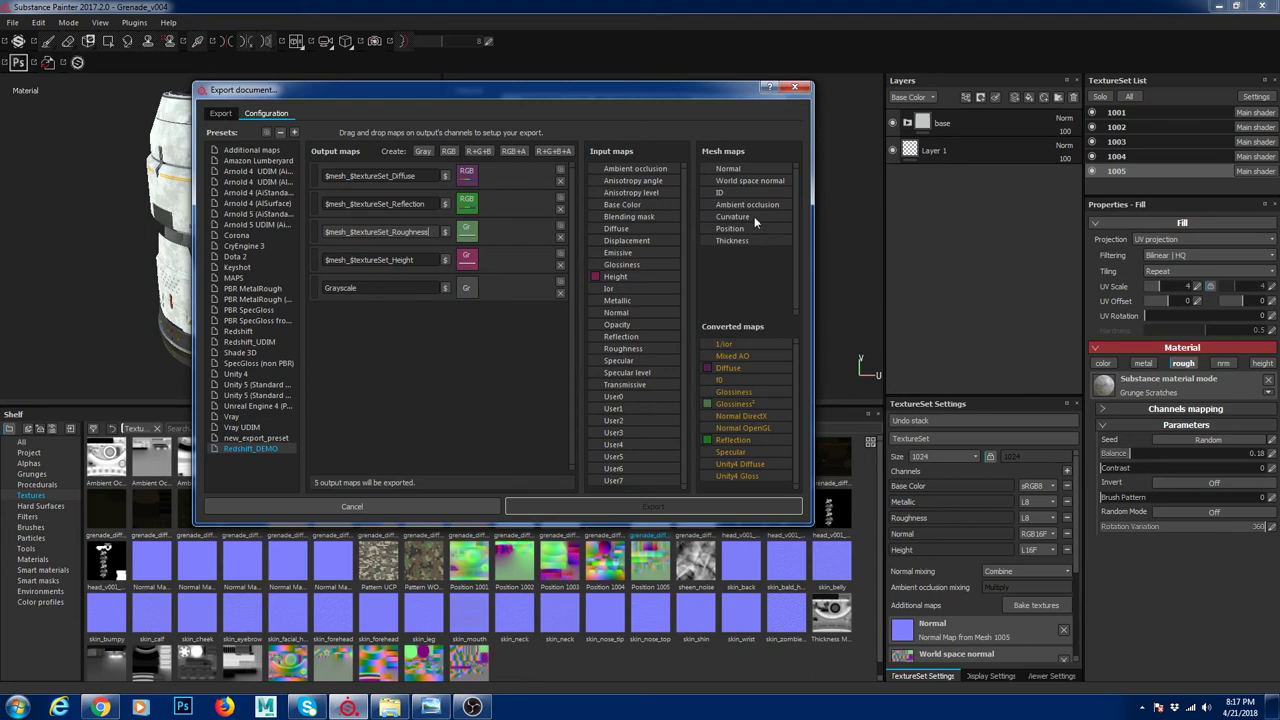
left_click_drag(626, 313, 471, 290)
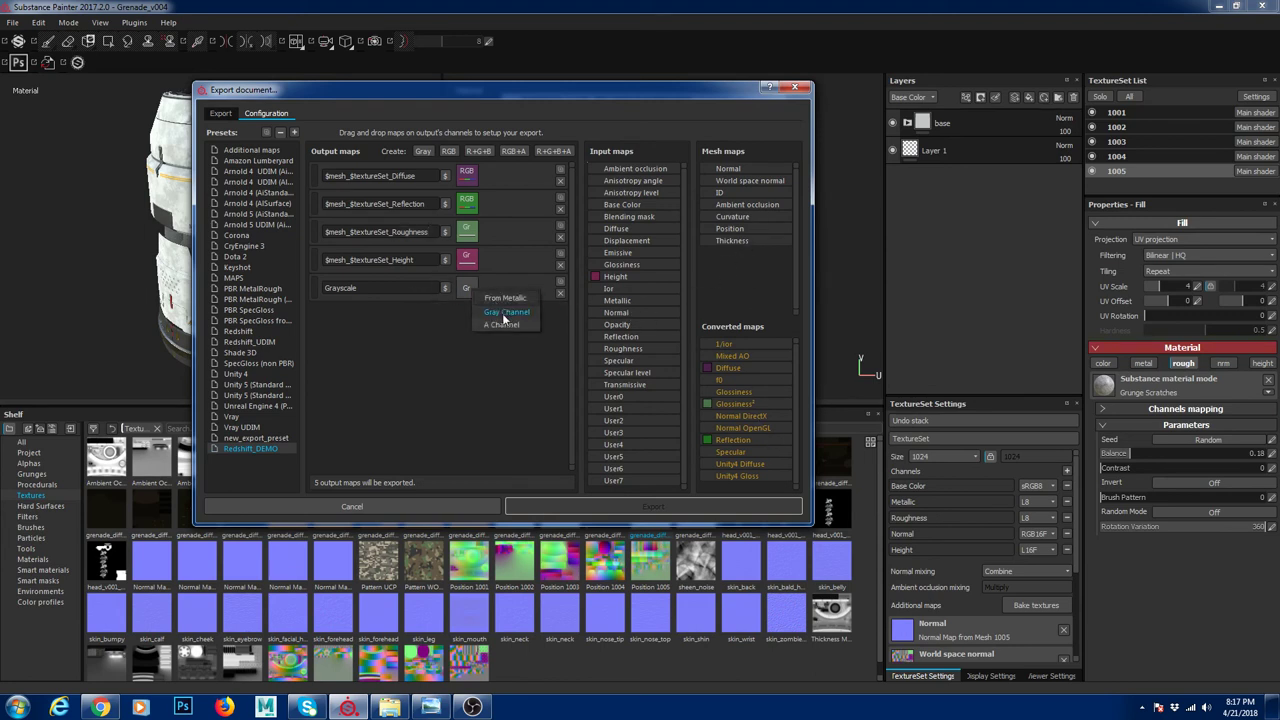
left_click_drag(423, 287, 213, 290)
left_click_drag(420, 258, 253, 256)
key("ctrl+c")
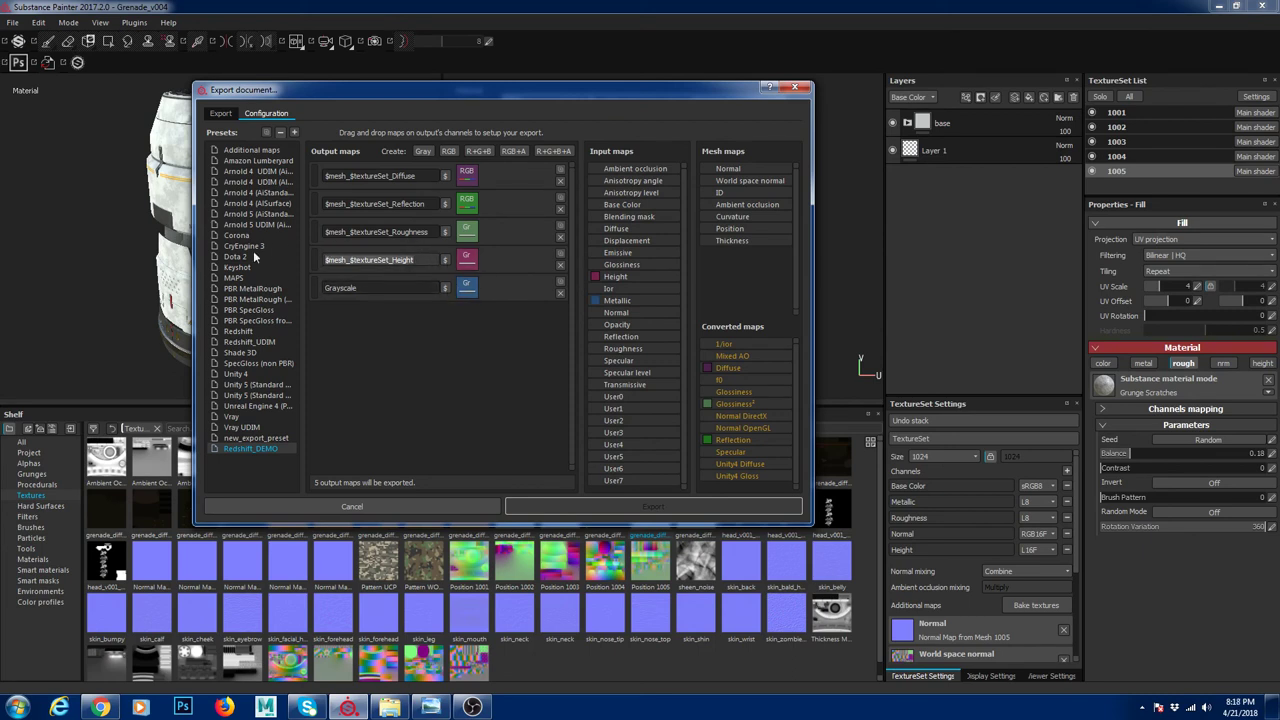
key("Tab")
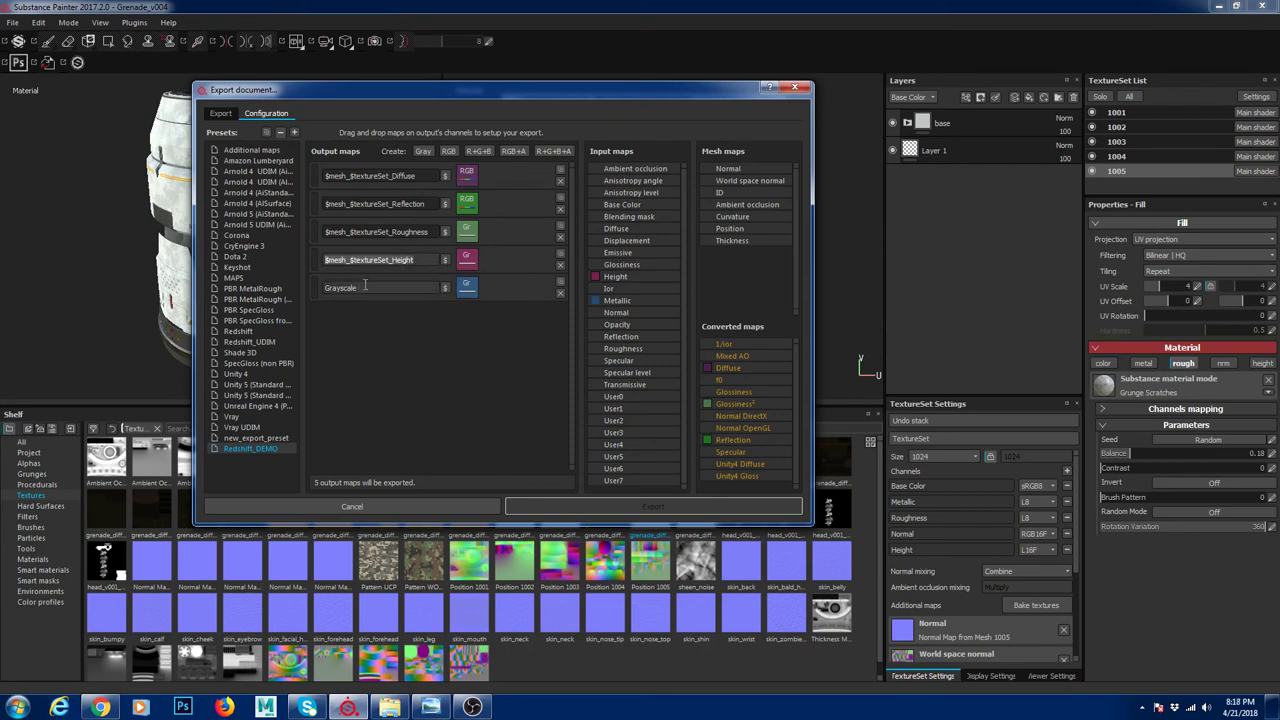
key("ctrl+v")
key("shift+Left")
key("shift+Left")
key("shift+Left")
key("shift+Left")
key("shift+Left")
key("shift+Left")
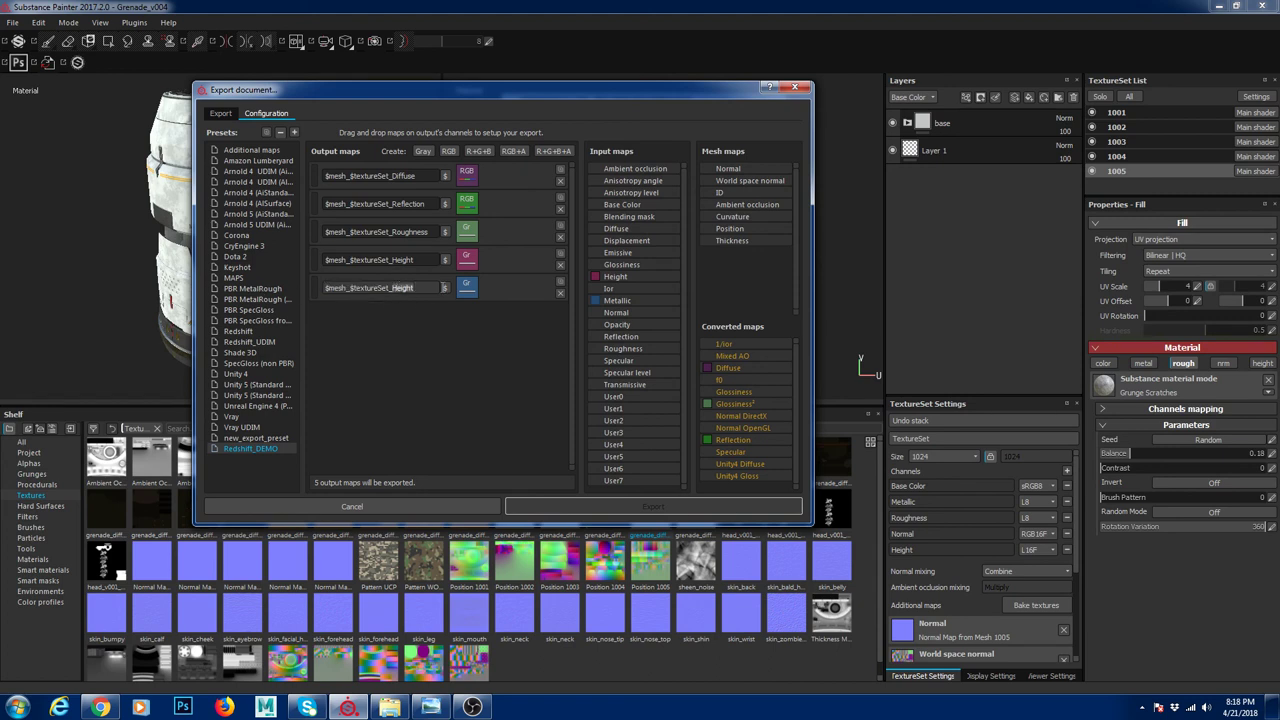
type("Metallic")
Choose Redshift_DEMO as the export config and review the output maps listed for texture set 1001
left_click(221, 113)
left_click(272, 155)
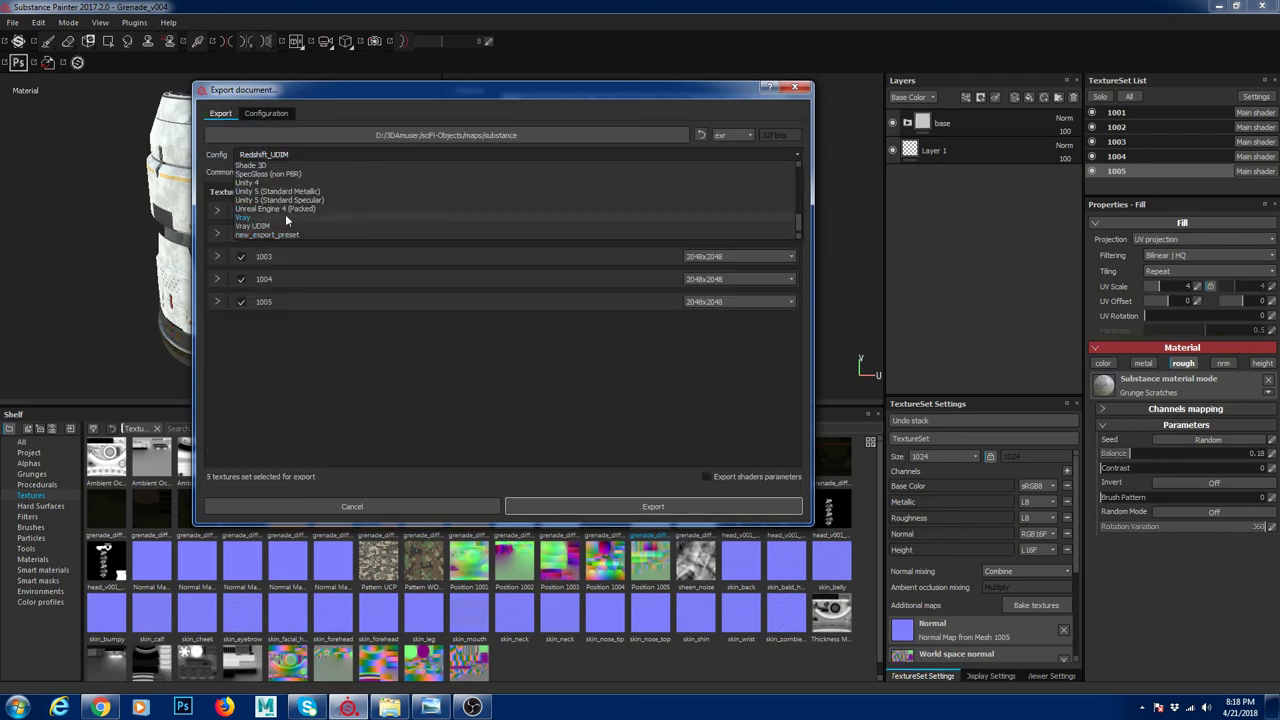
scroll(285, 225, "down", 2)
left_click(285, 235)
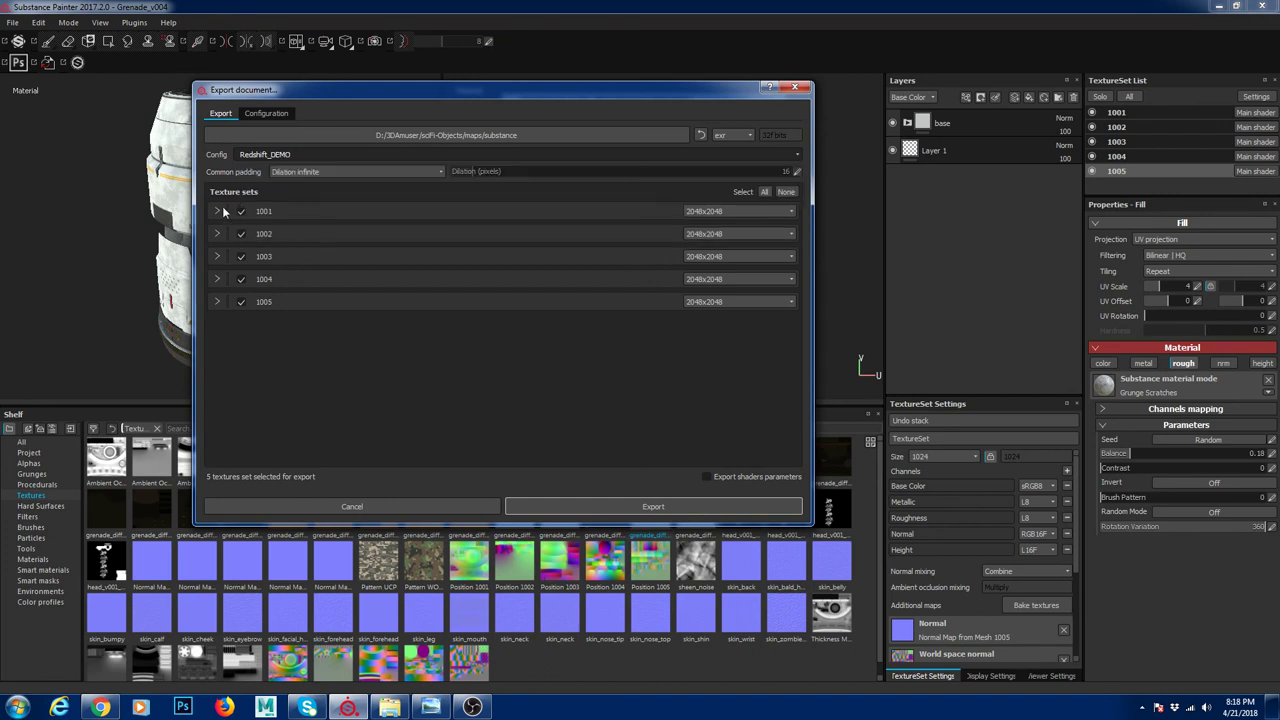
left_click(218, 211)
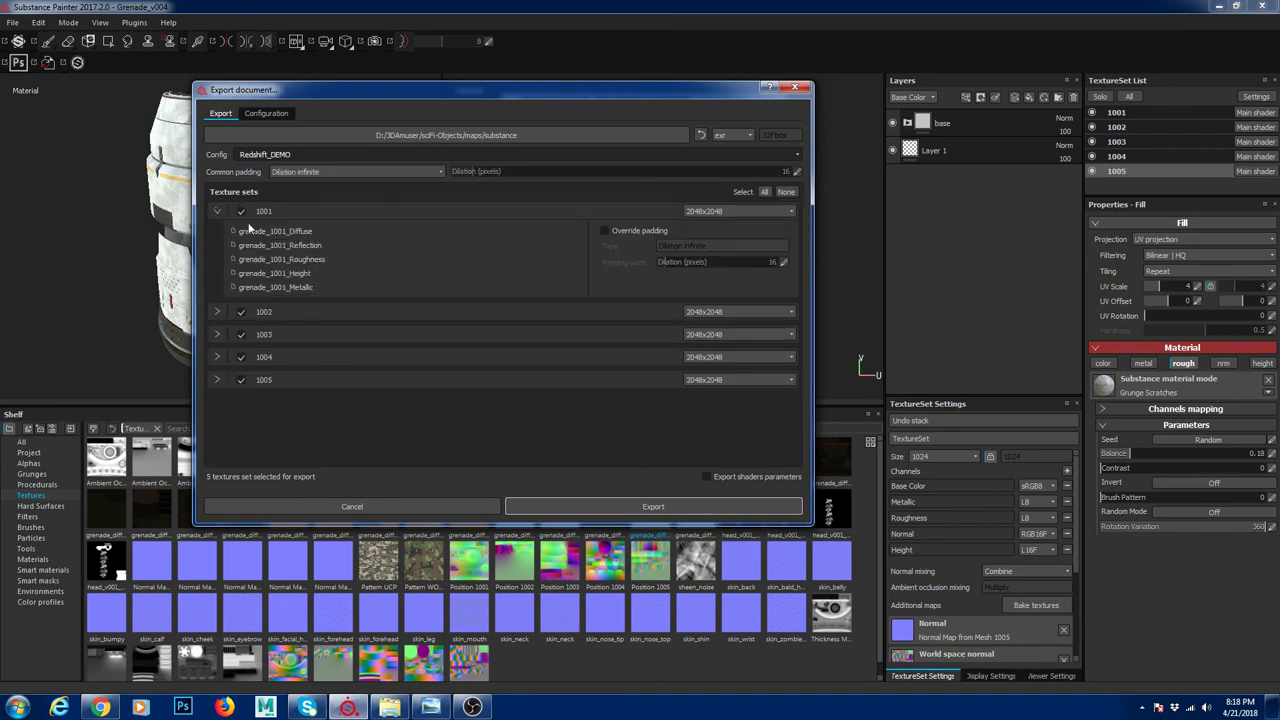
left_click(220, 214)
Switch the export config to Redshift_UDIM and list the output maps of texture set 1001
left_click(273, 157)
left_click(279, 218)
left_click(285, 157)
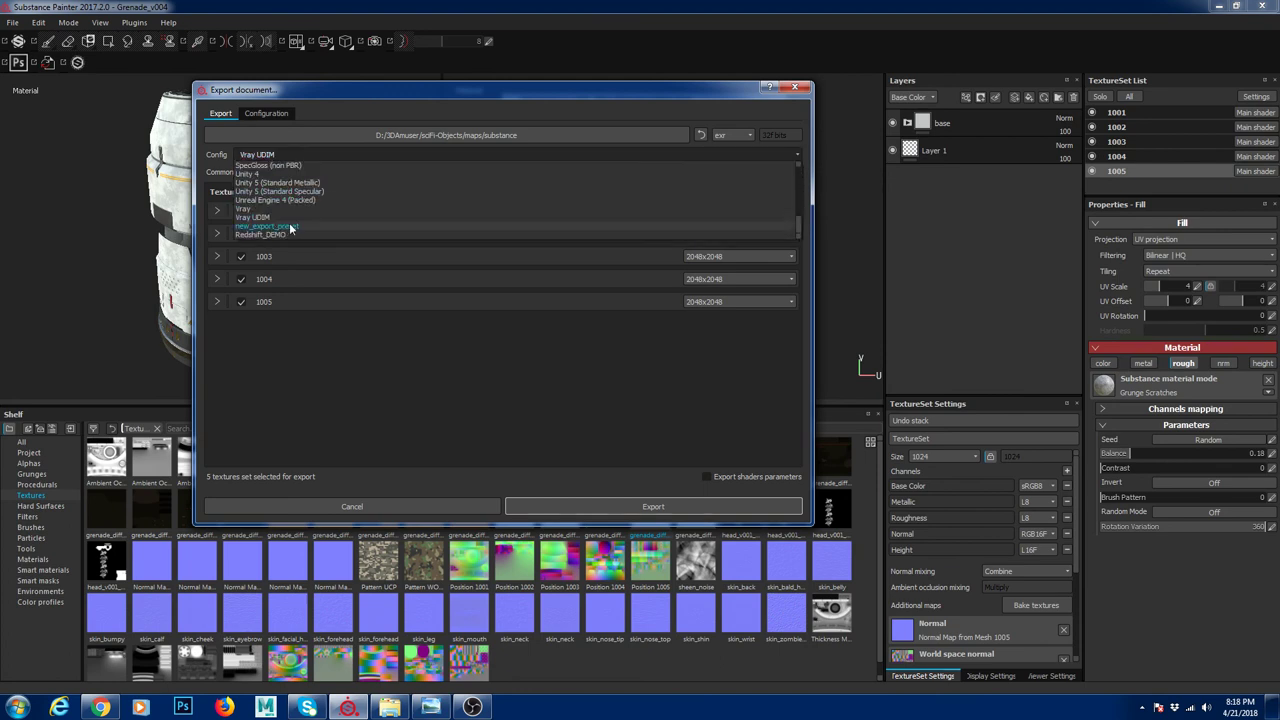
scroll(266, 199, "up", 1)
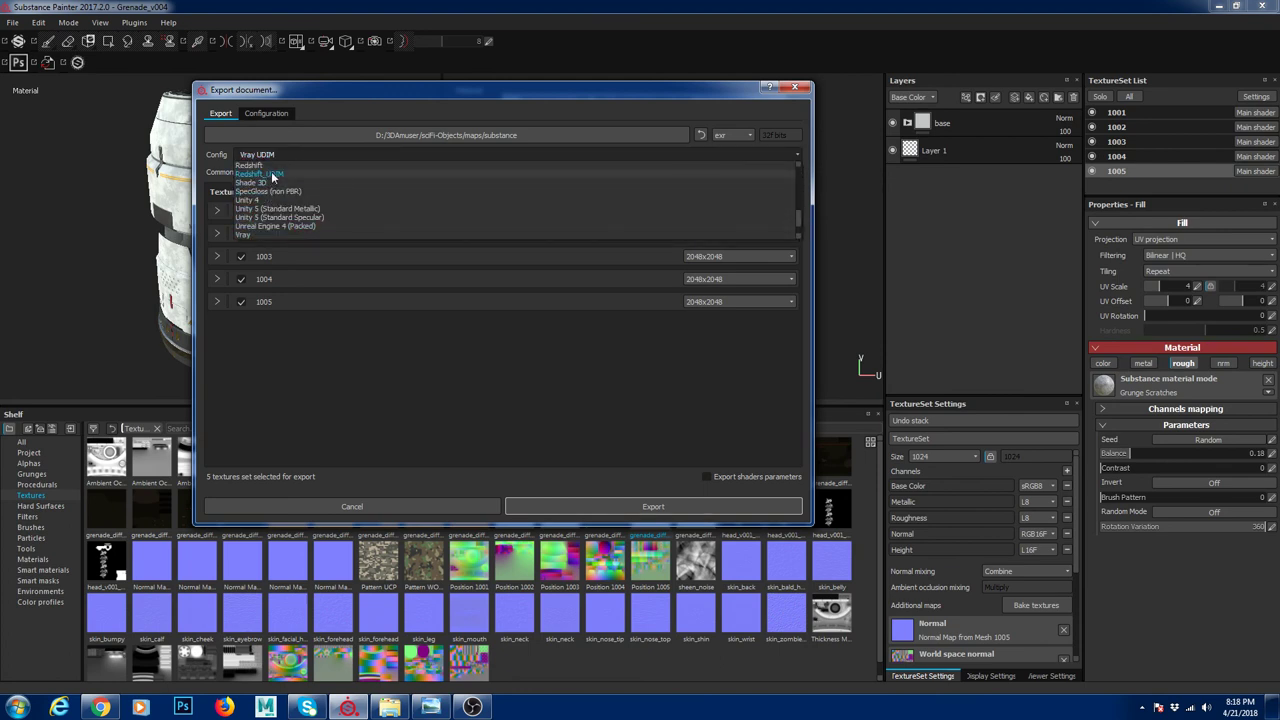
left_click(260, 174)
left_click(218, 211)
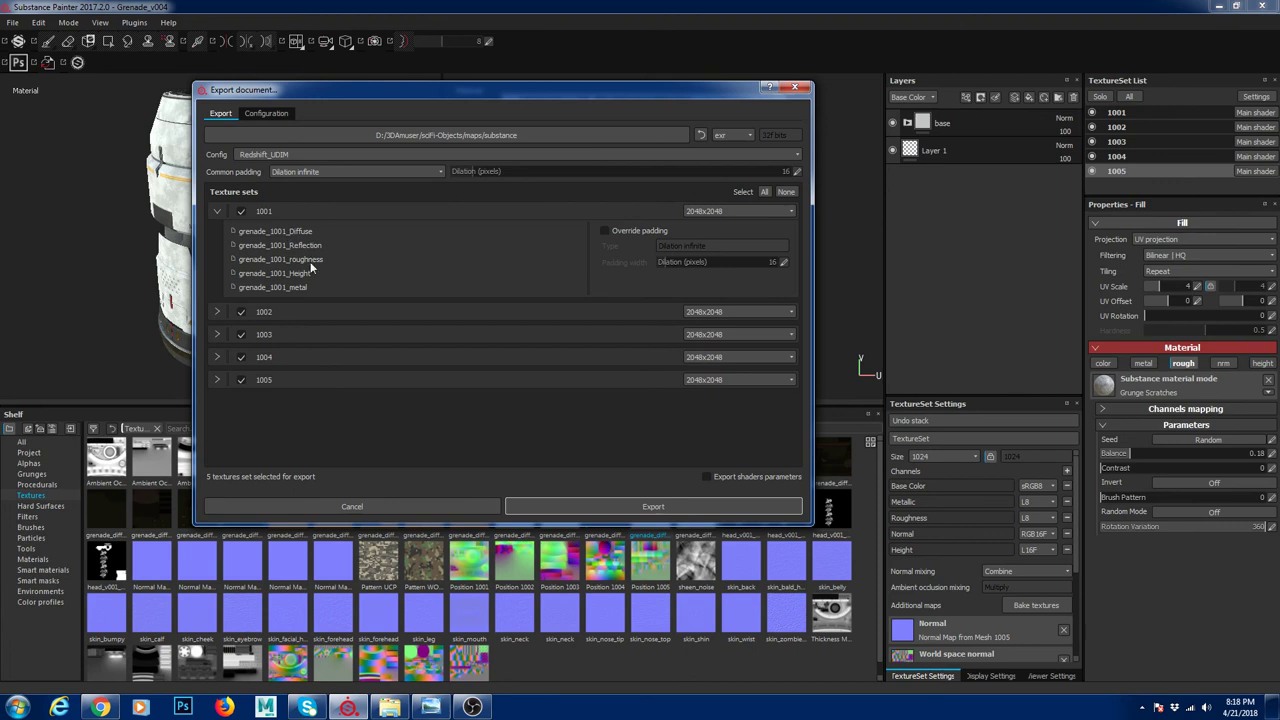
Set the export resolution of texture sets 1001 through 1005 to 4096x4096
left_click(728, 210)
left_click(731, 241)
left_click(723, 211)
left_click(715, 231)
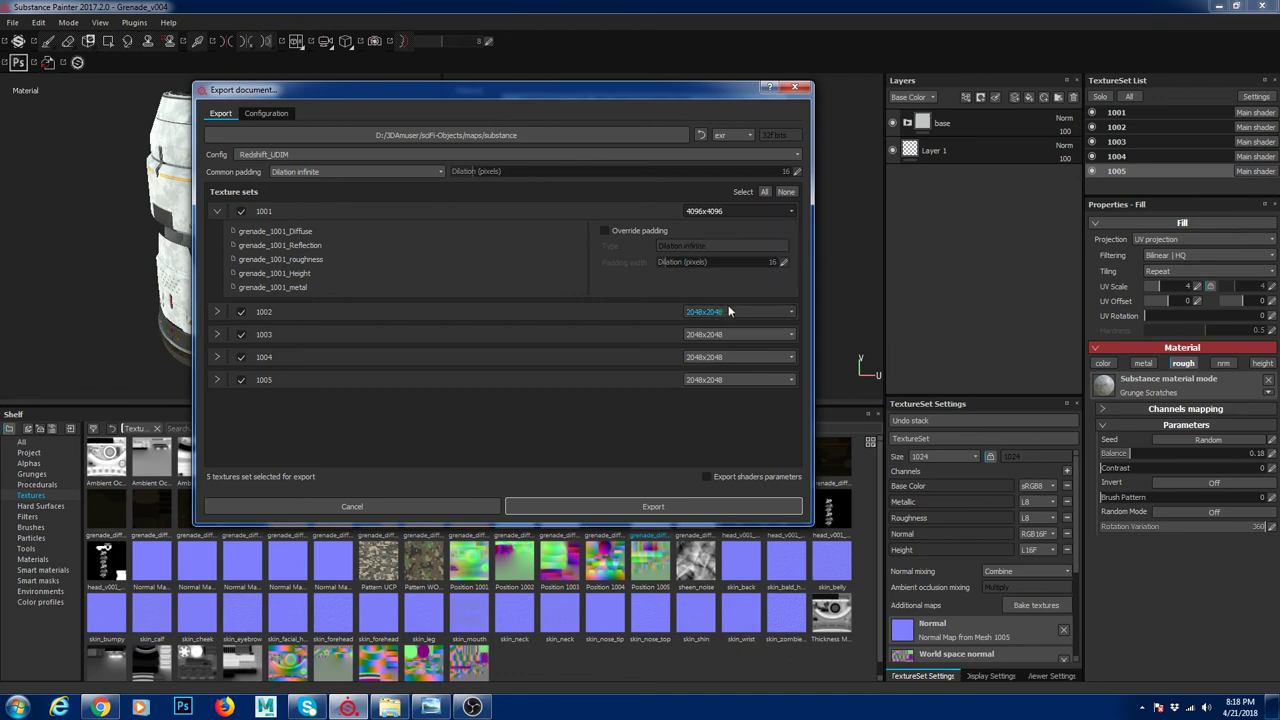
left_click(729, 311)
left_click(723, 333)
left_click(723, 336)
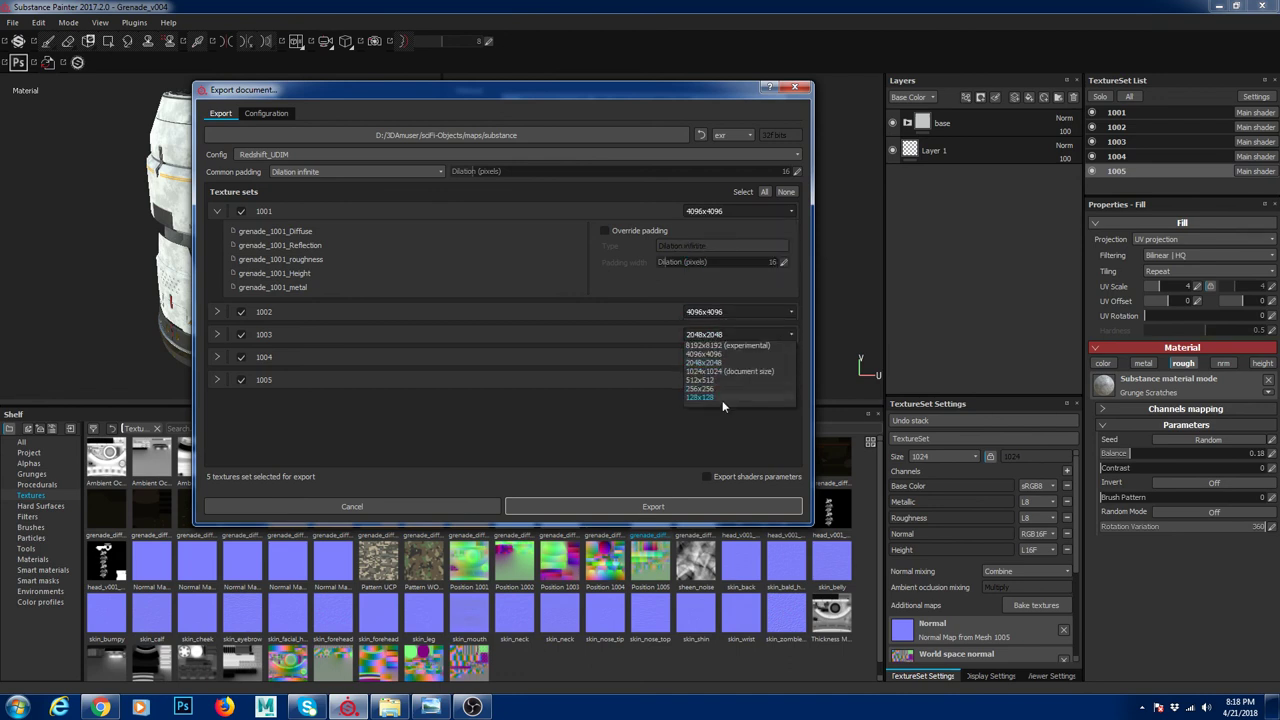
left_click(716, 356)
left_click(724, 357)
left_click(720, 376)
left_click(722, 379)
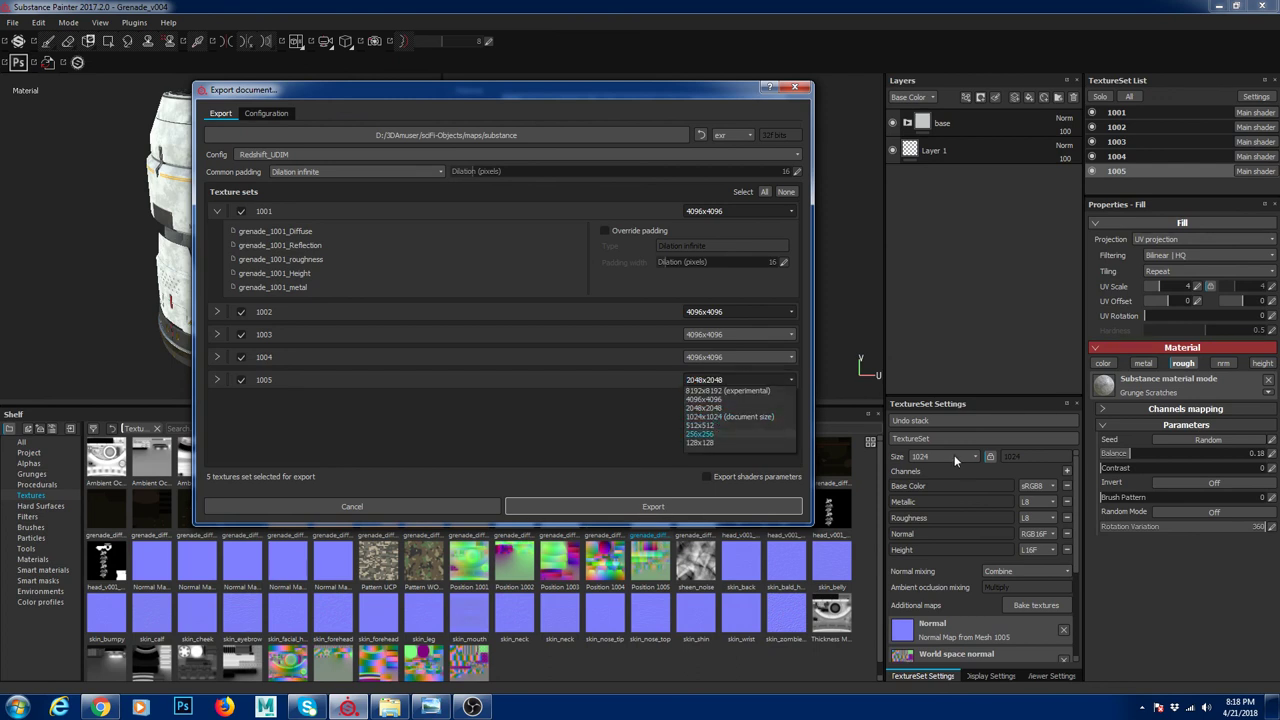
left_click(724, 399)
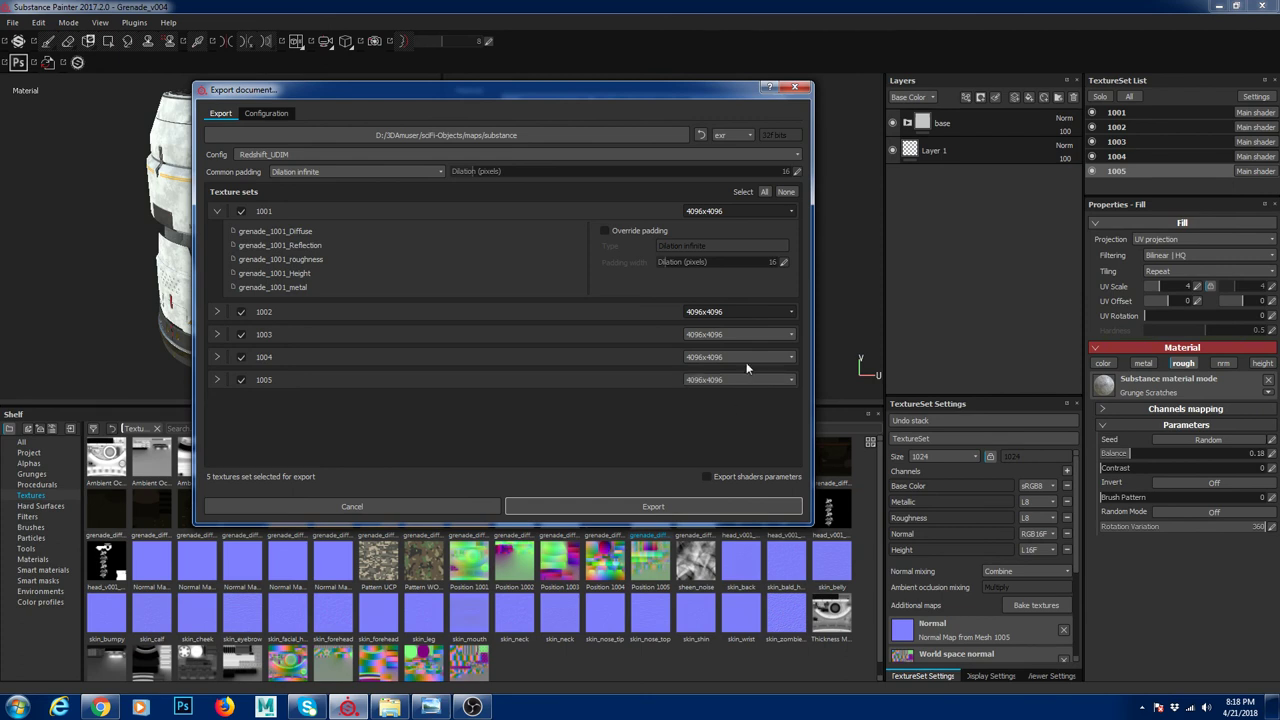
Review the available export file formats, keeping exr, and close the export settings without exporting
left_click(728, 135)
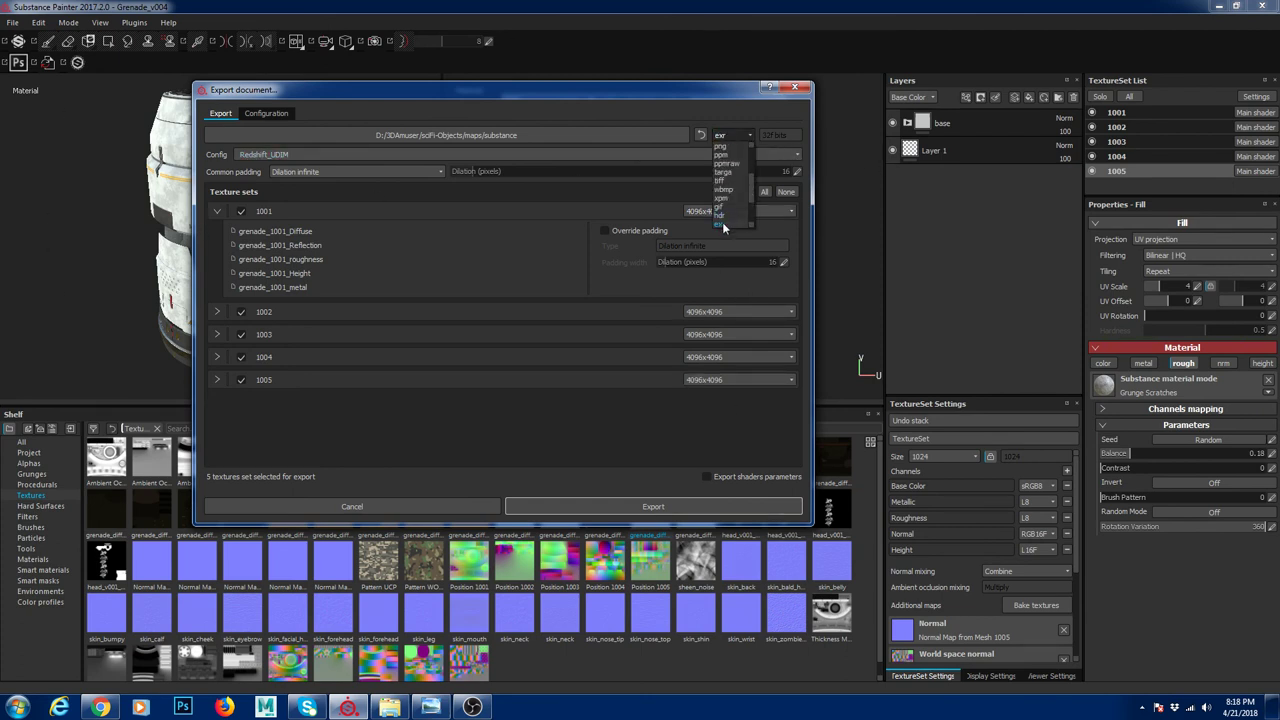
left_click(734, 121)
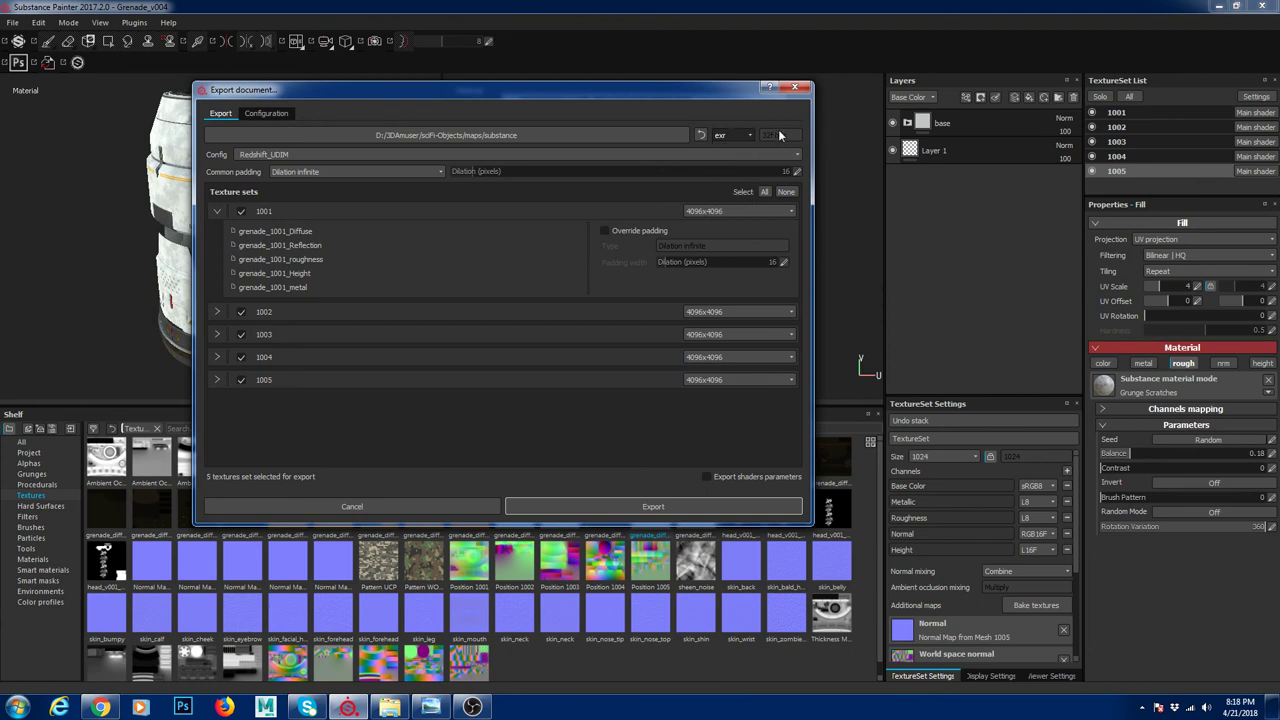
left_click(739, 135)
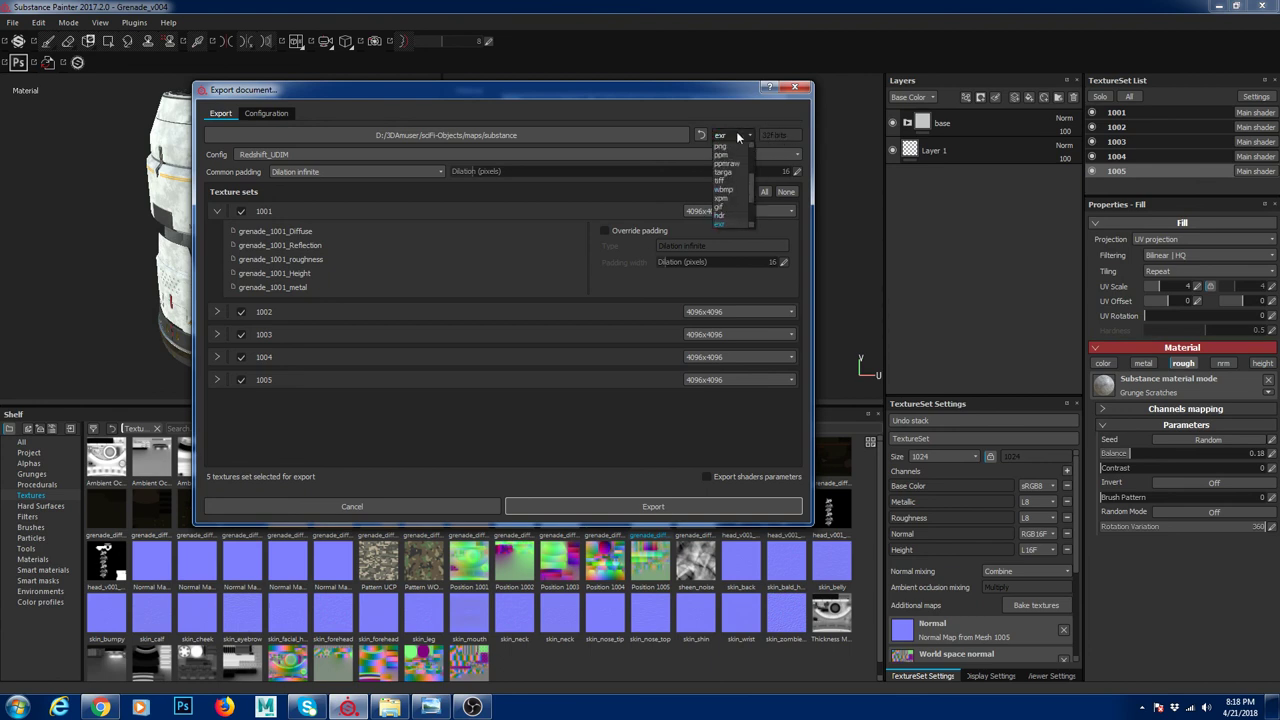
left_click(738, 135)
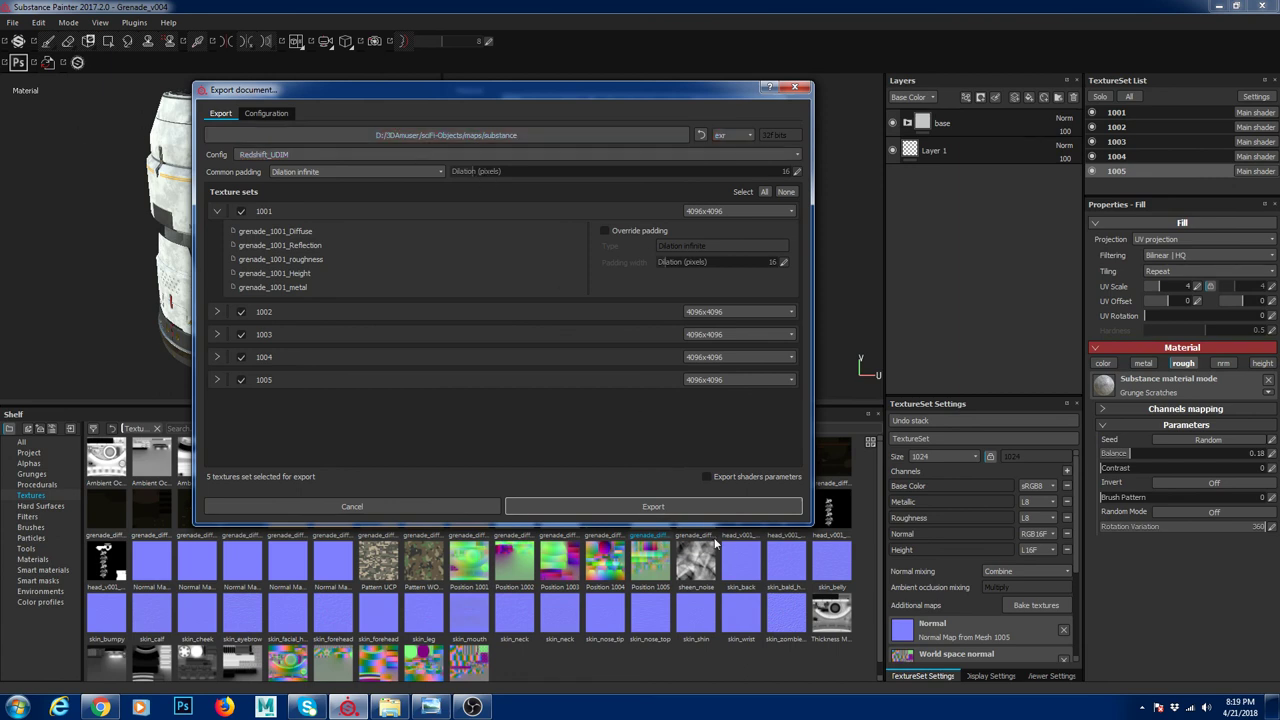
left_click(797, 87)
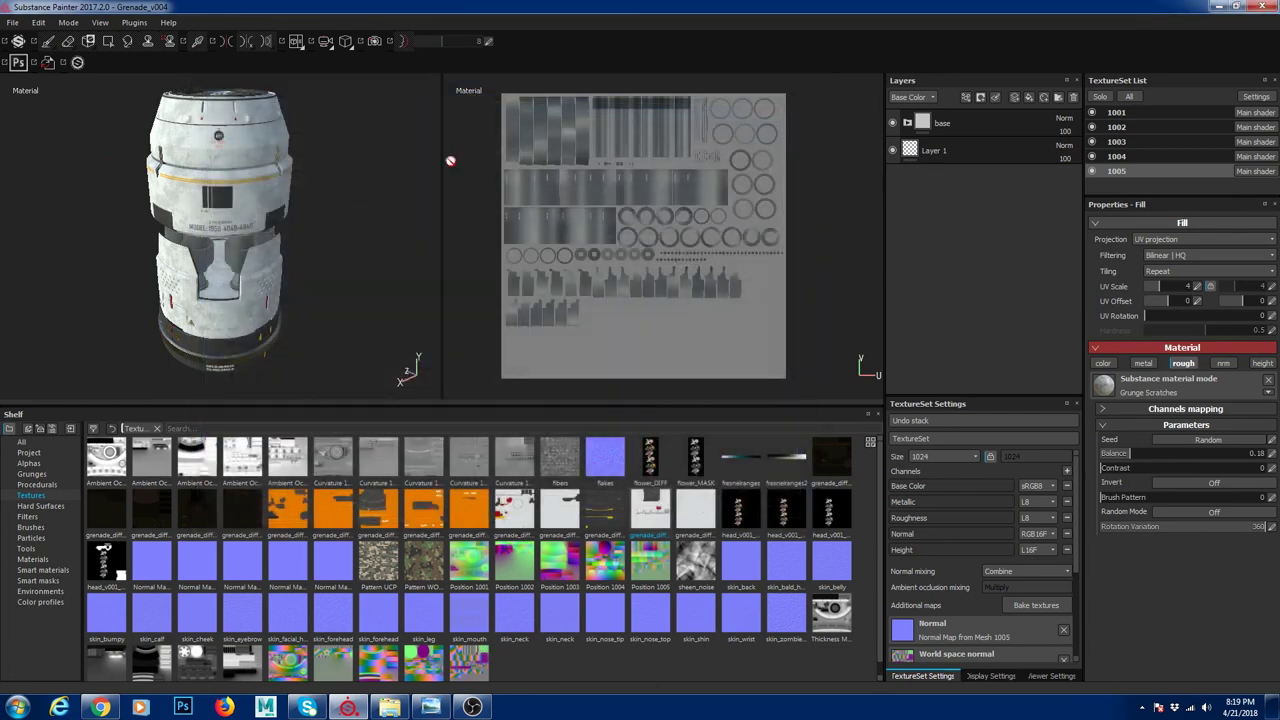